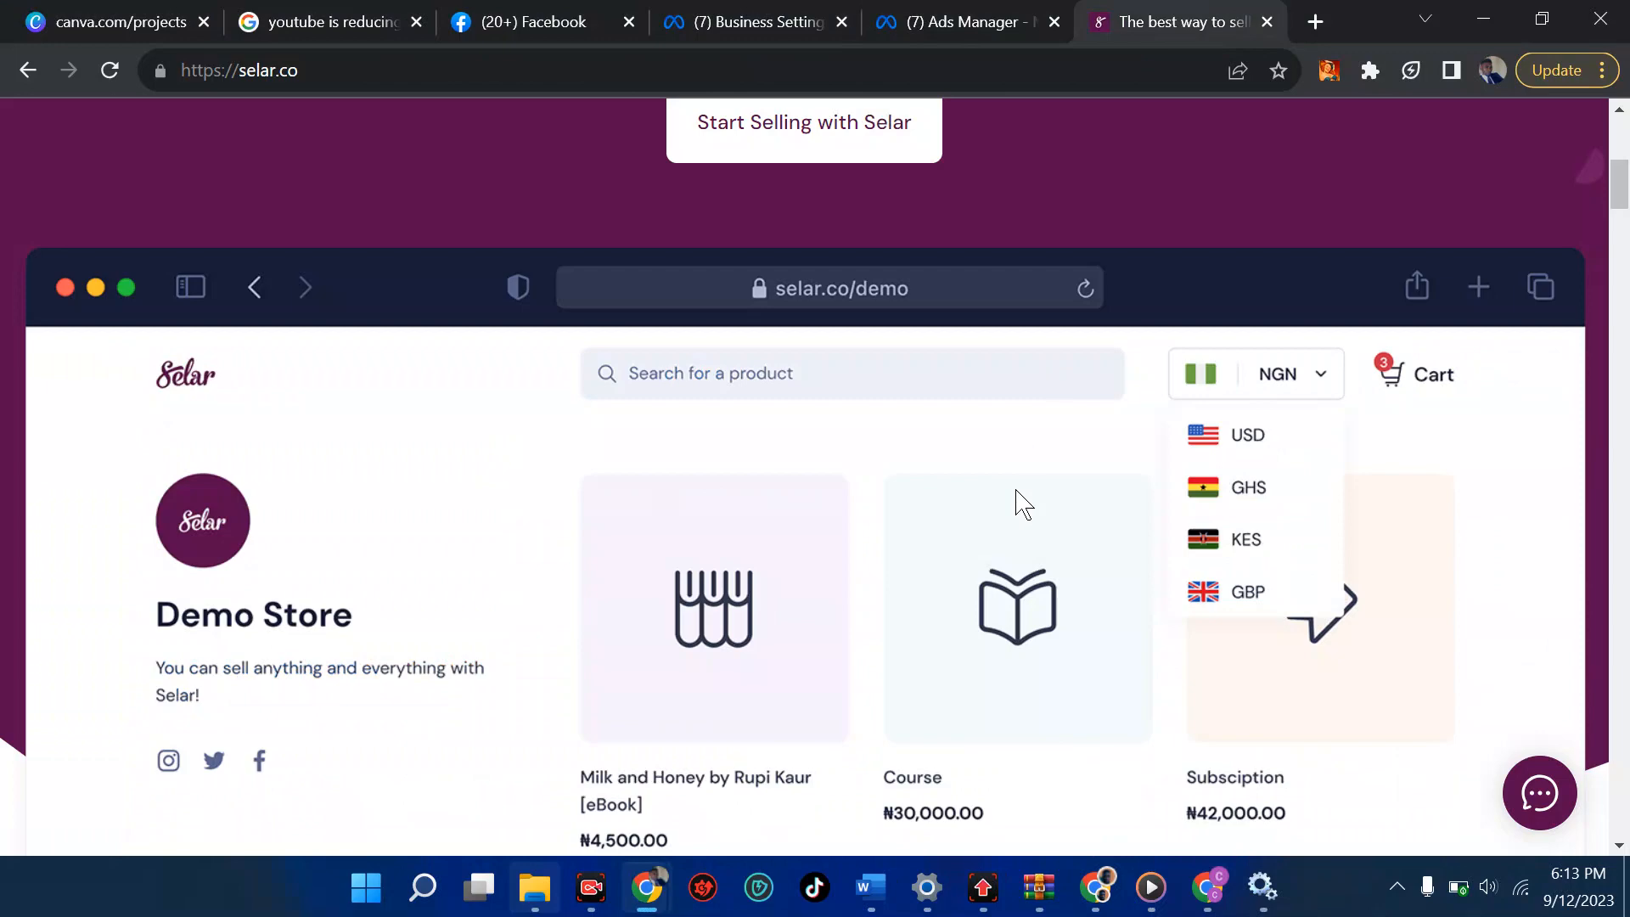
Log in to the Selar account from its home page and show the creator dashboard's profile options.
click(919, 12)
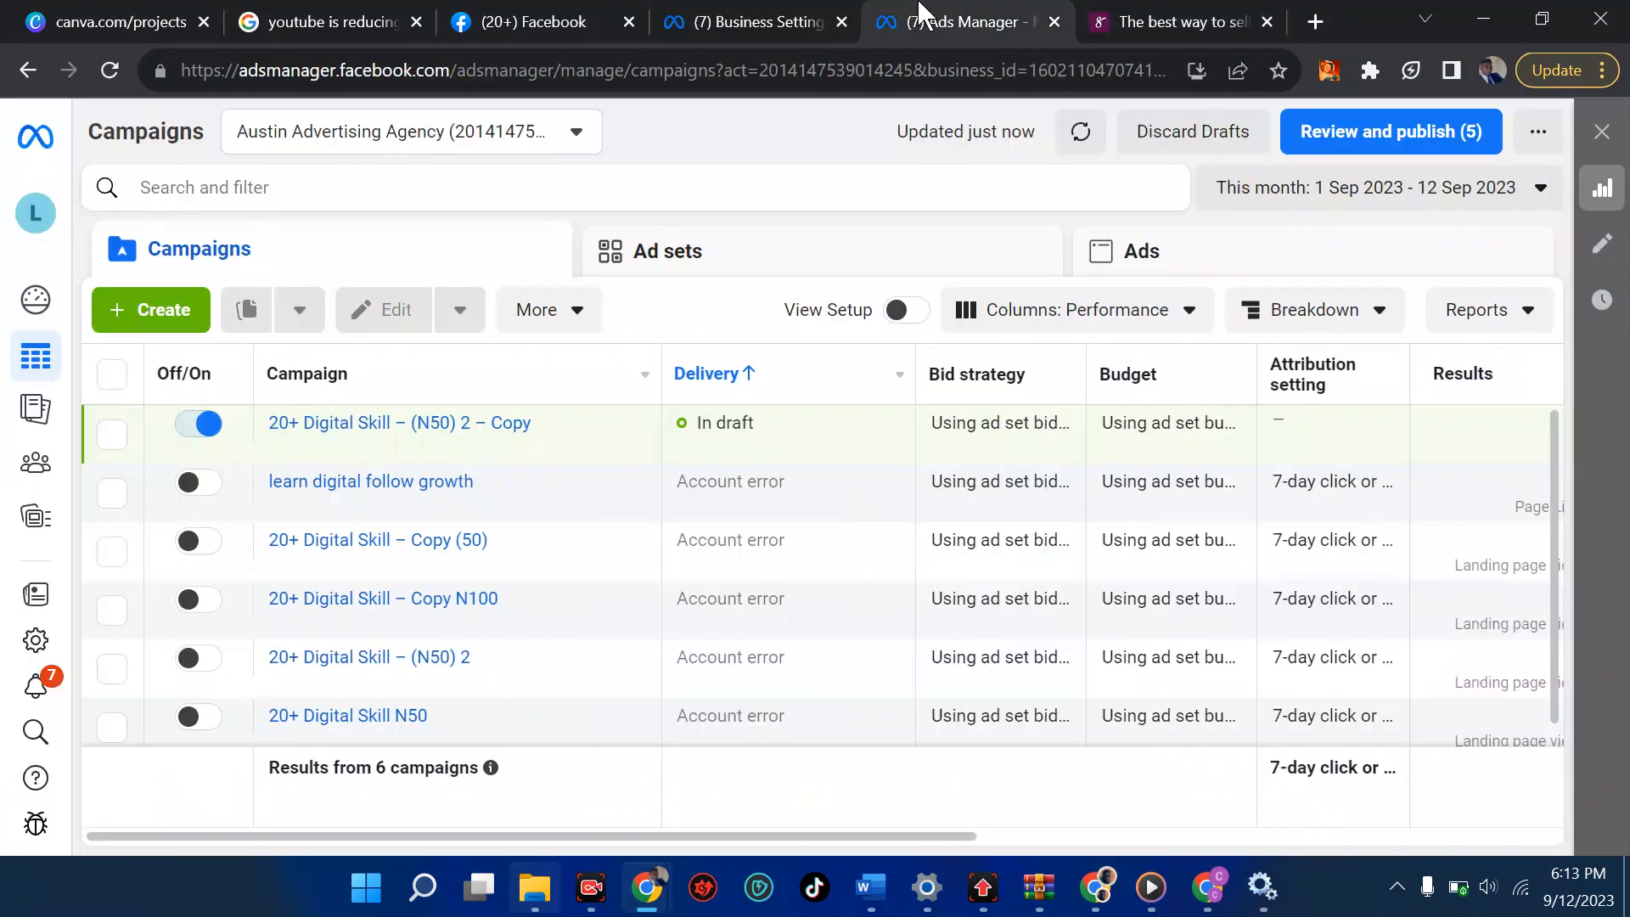
click(1161, 14)
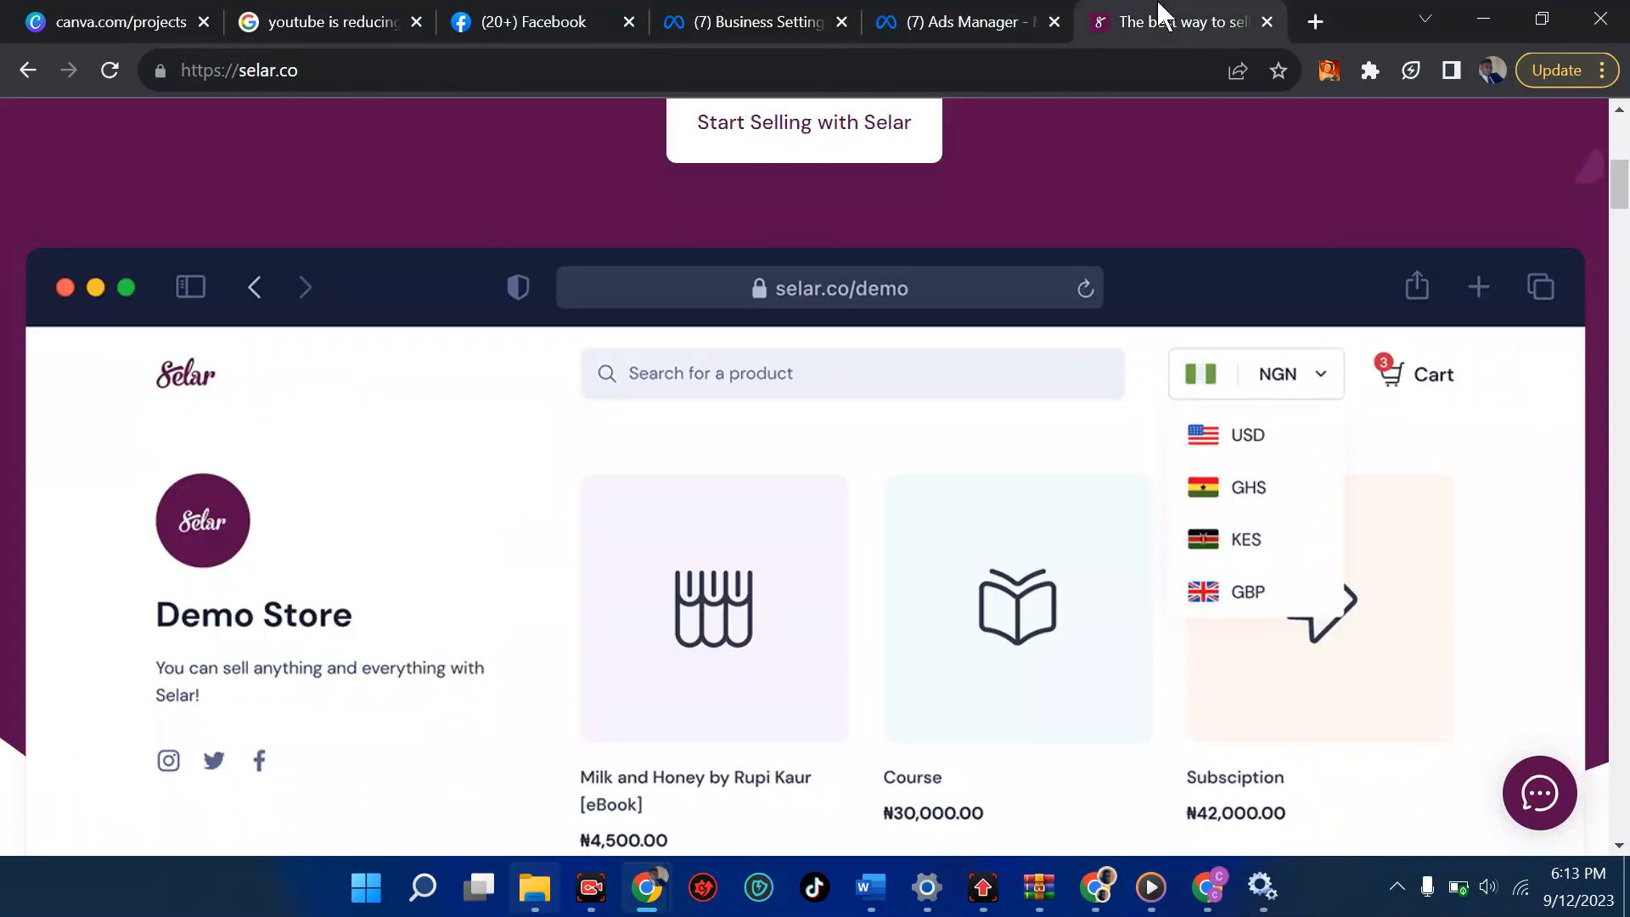
scroll(1025, 160, up, 6)
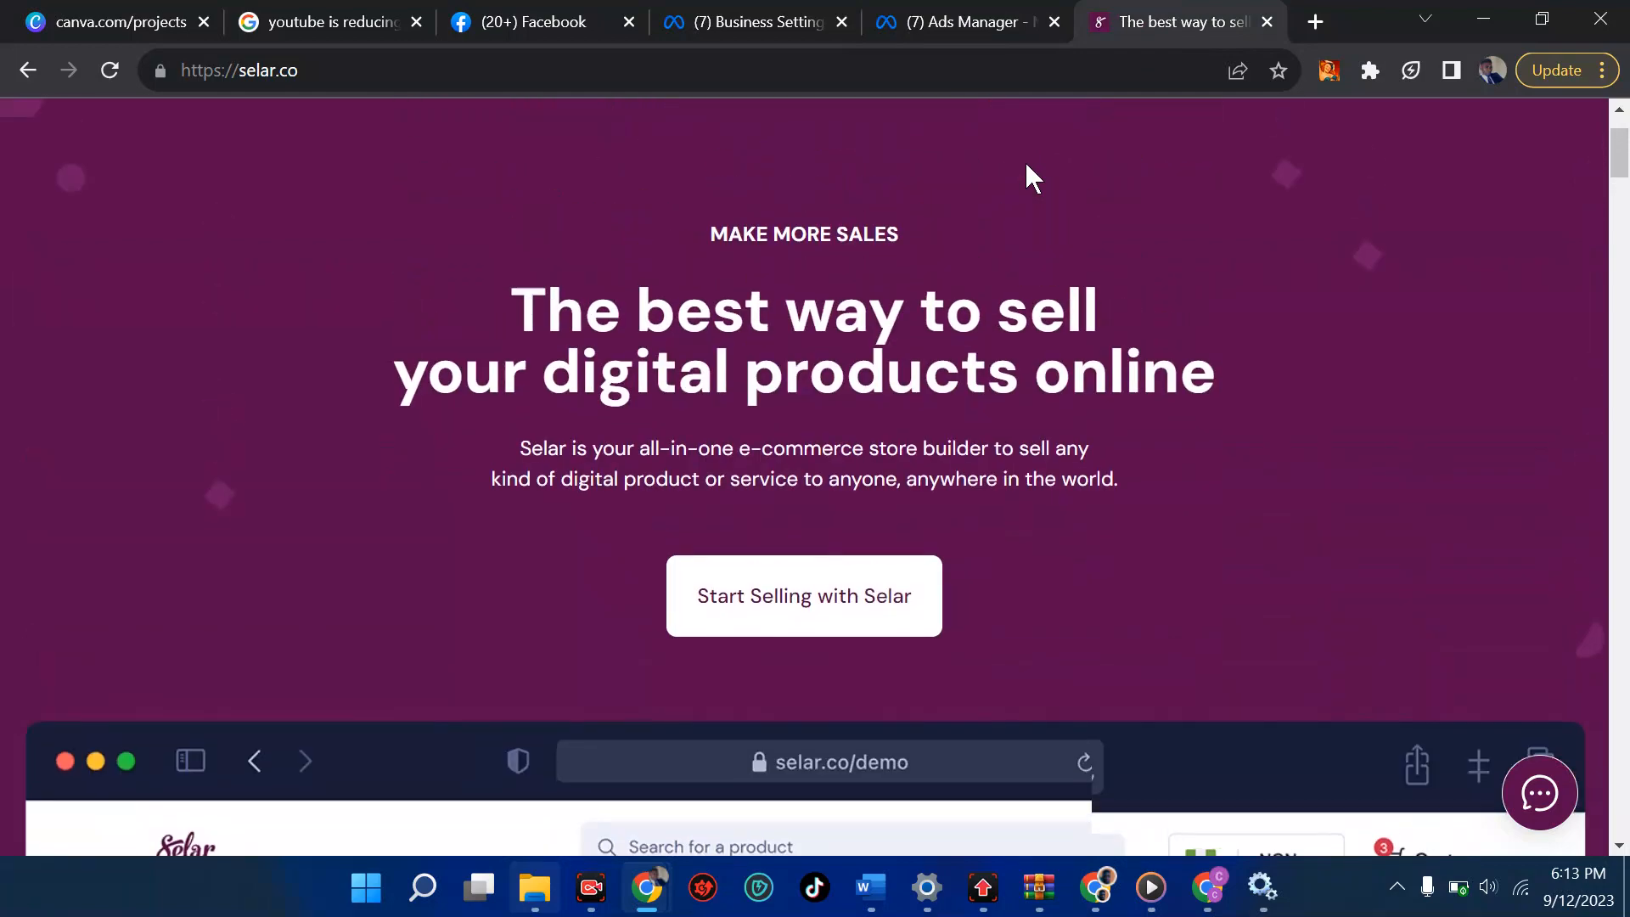
scroll(1025, 160, up, 1)
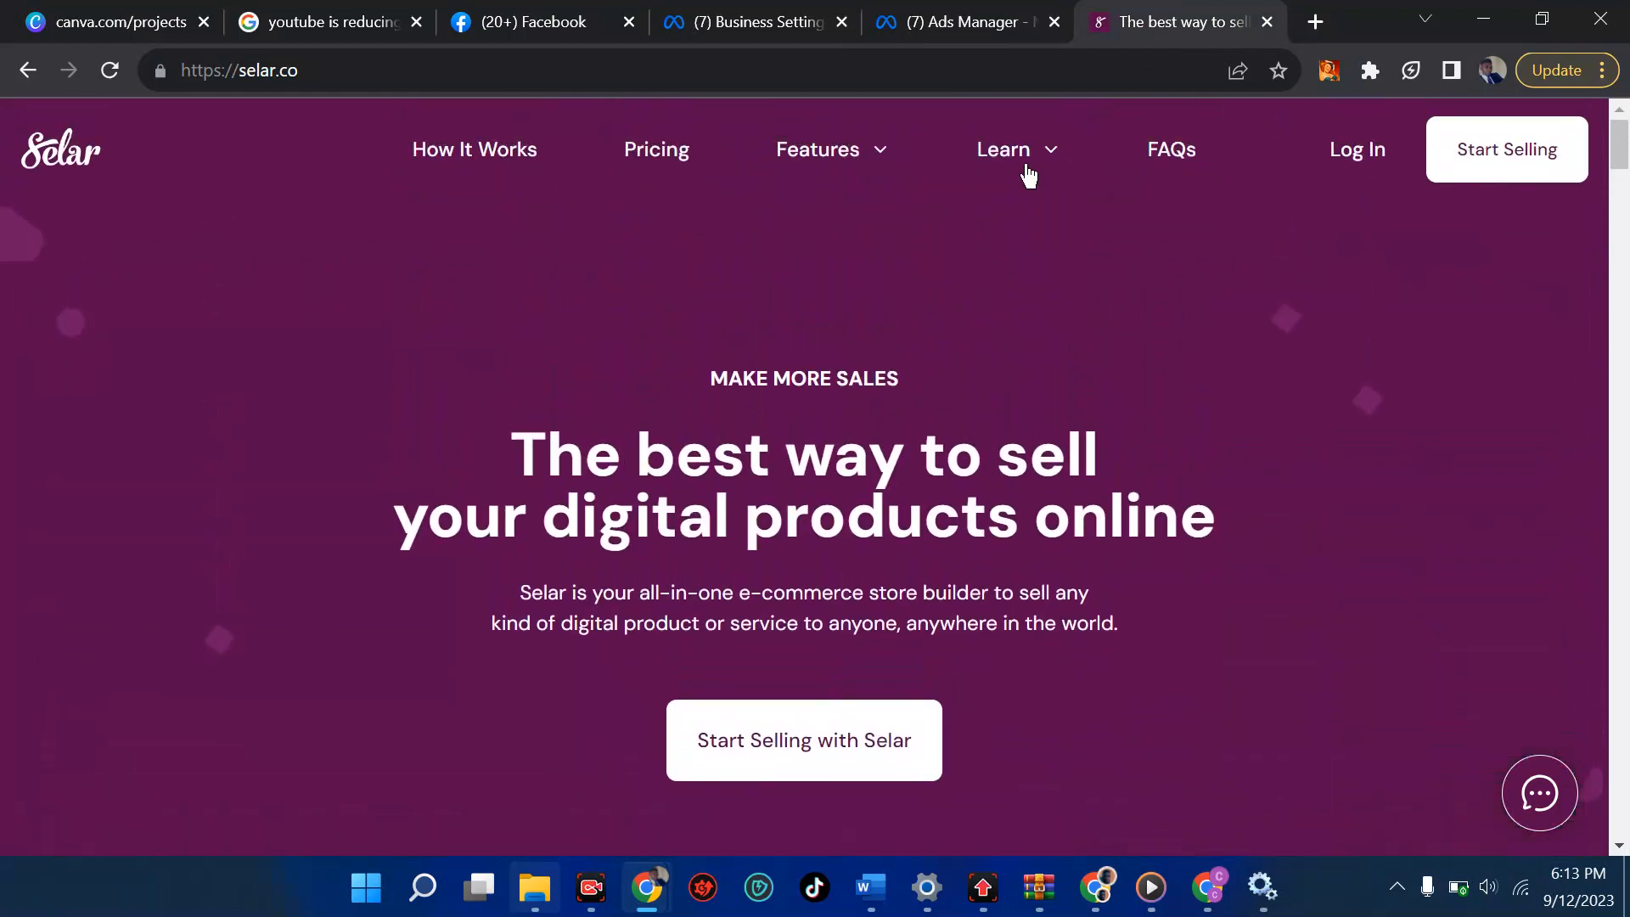
click(1345, 166)
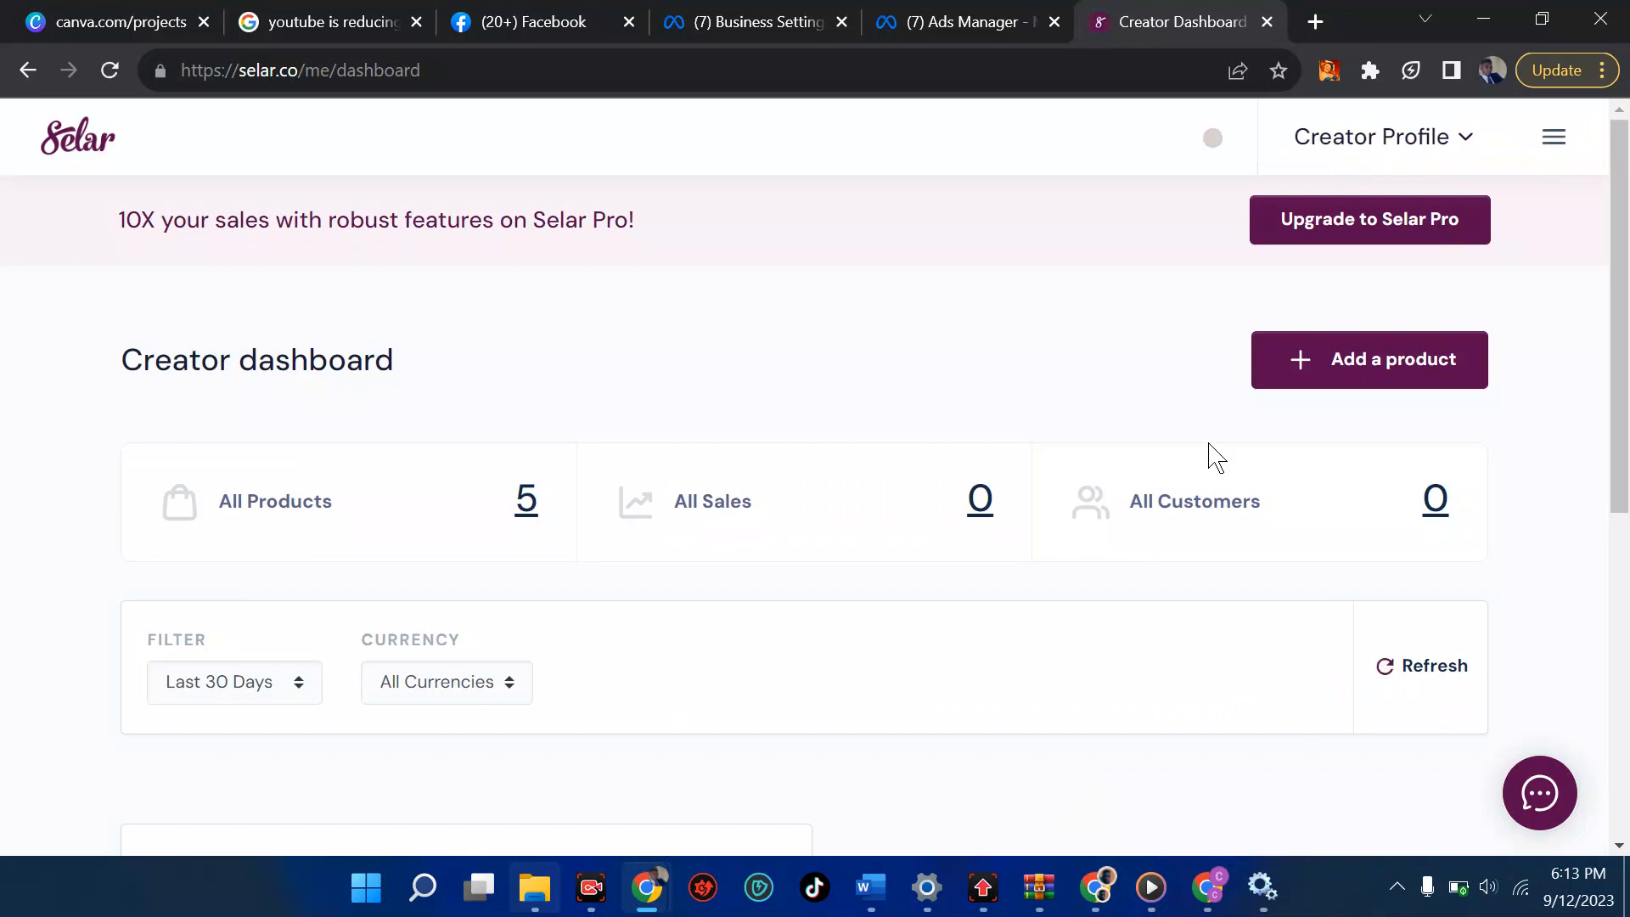
click(1405, 149)
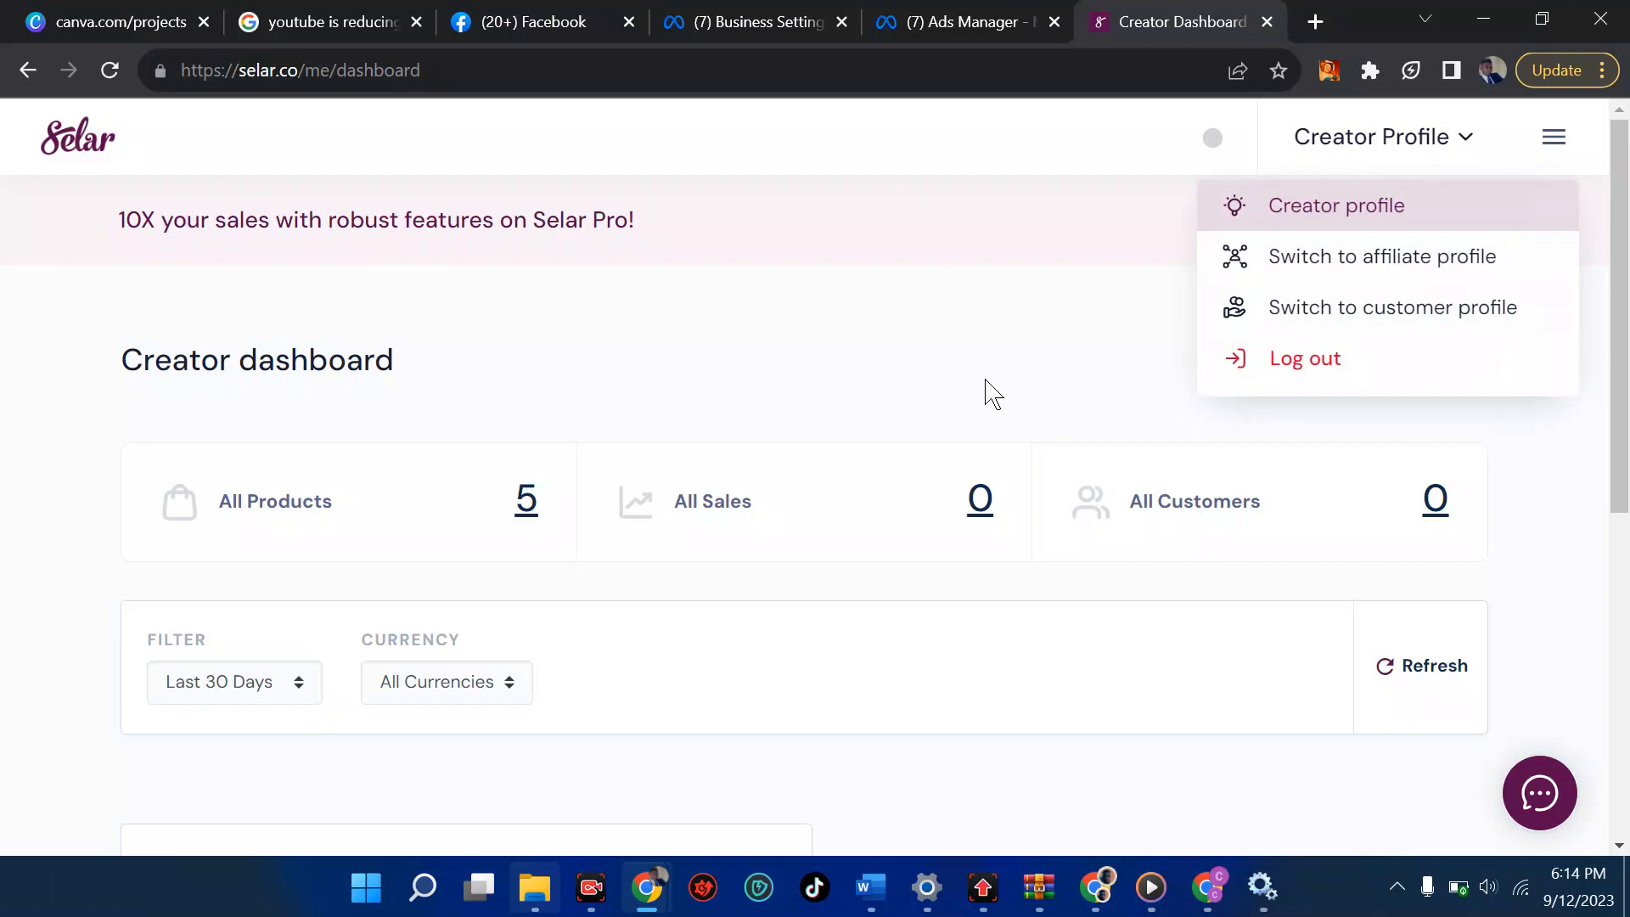
Search Google for "facebook ad manager" from the browser page holding Ads Manager.
click(934, 21)
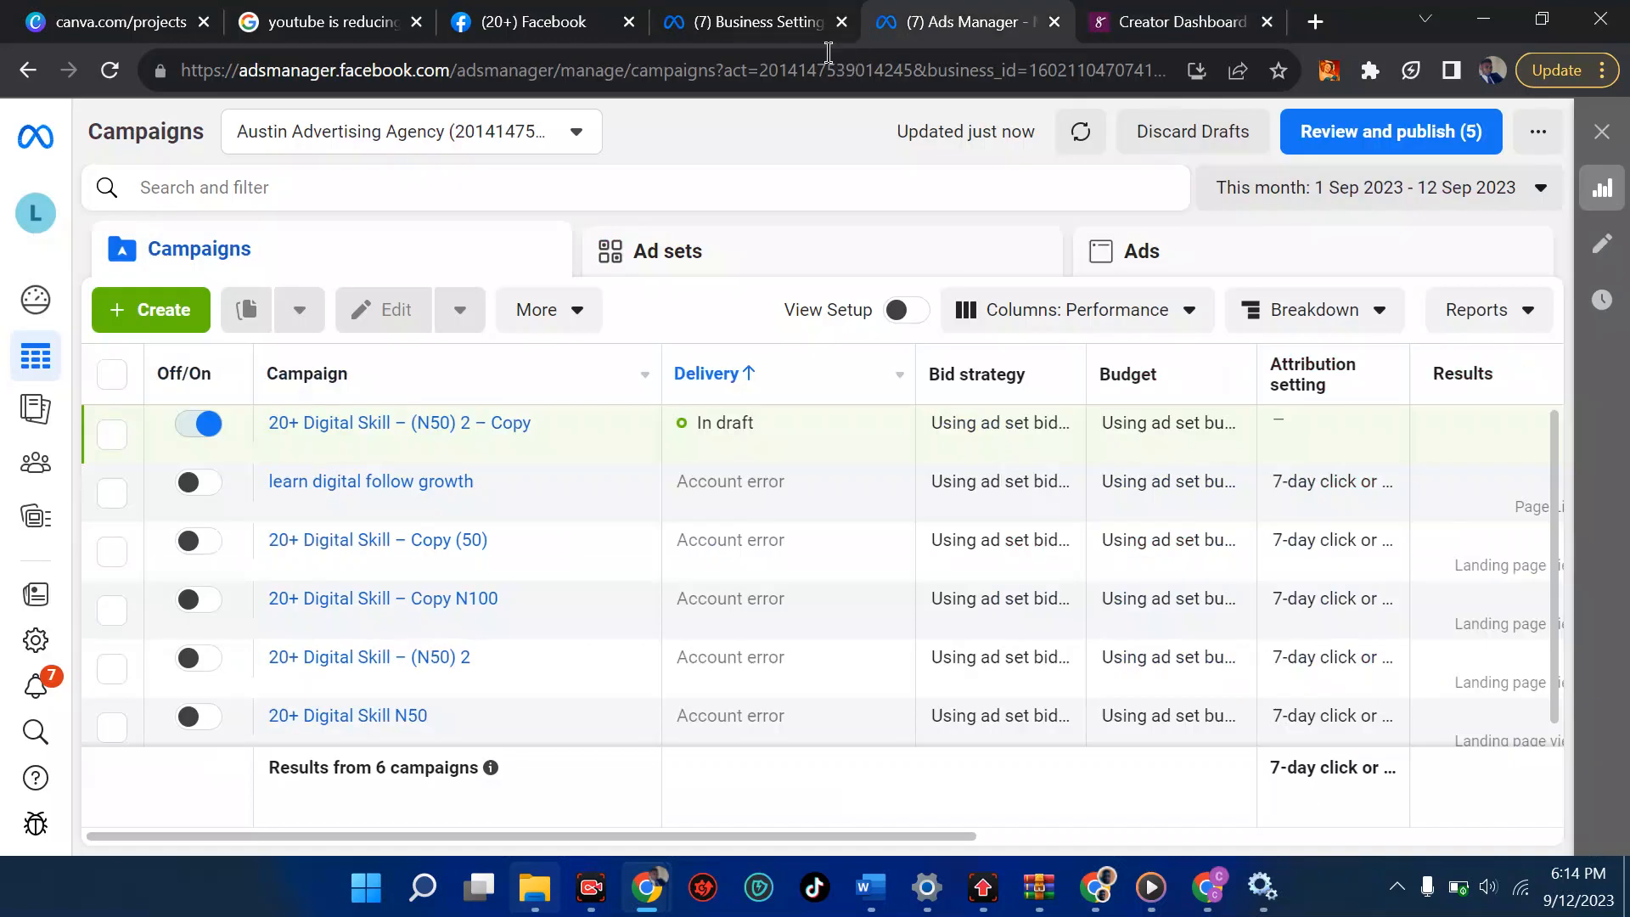
click(799, 68)
text(face)
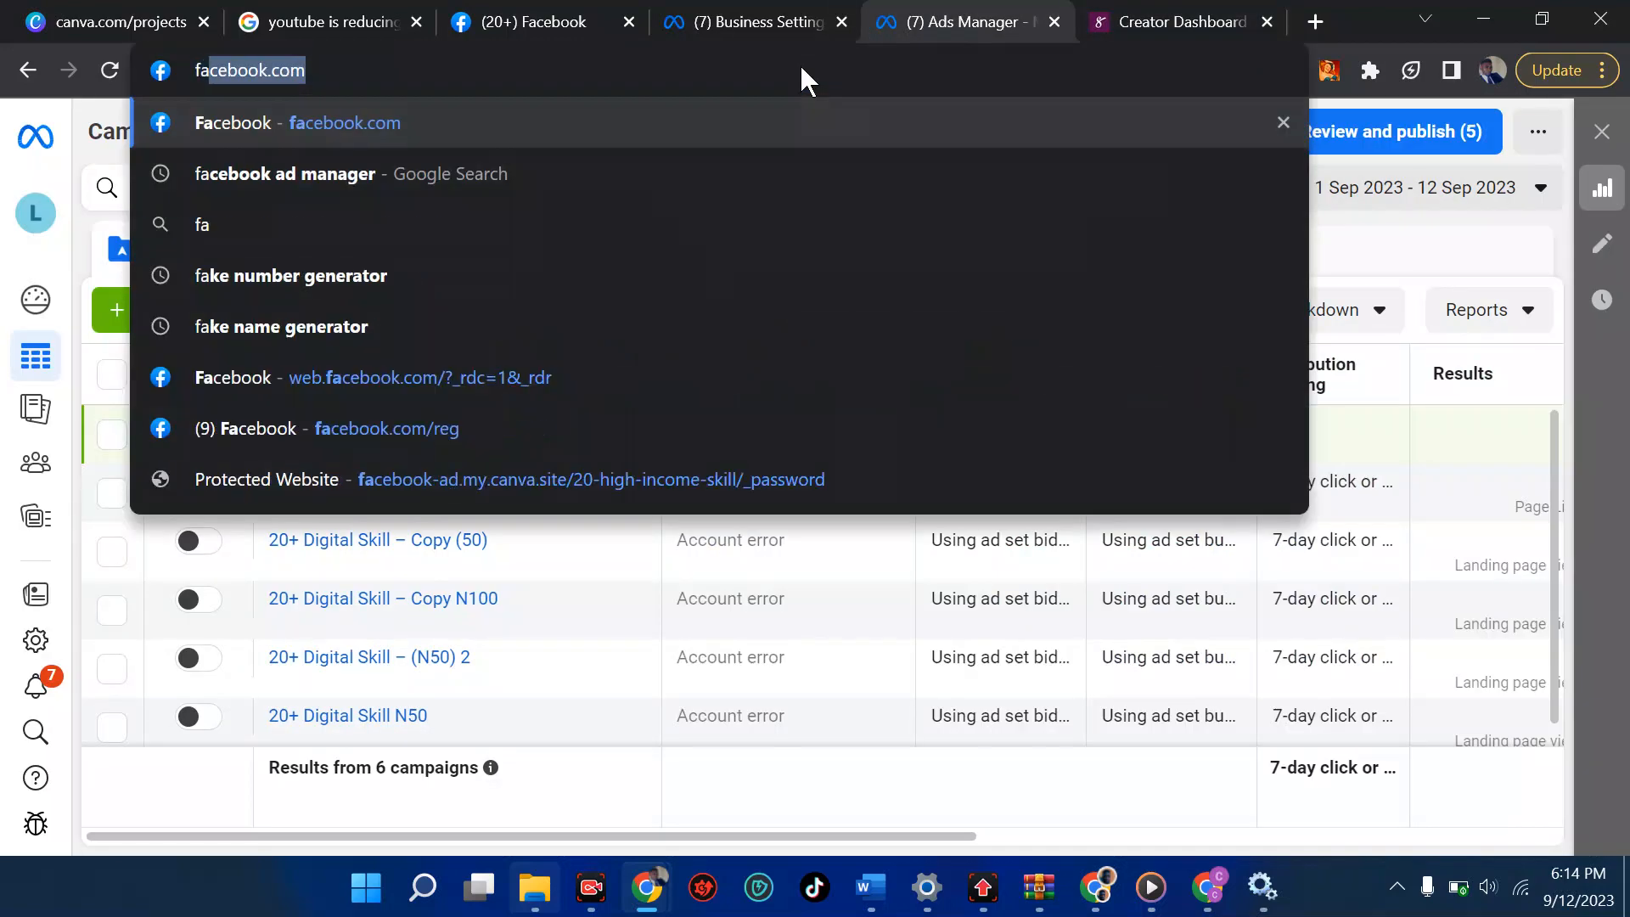
key(Right)
key(BackSpace)
key(BackSpace)
key(BackSpace)
key(BackSpace)
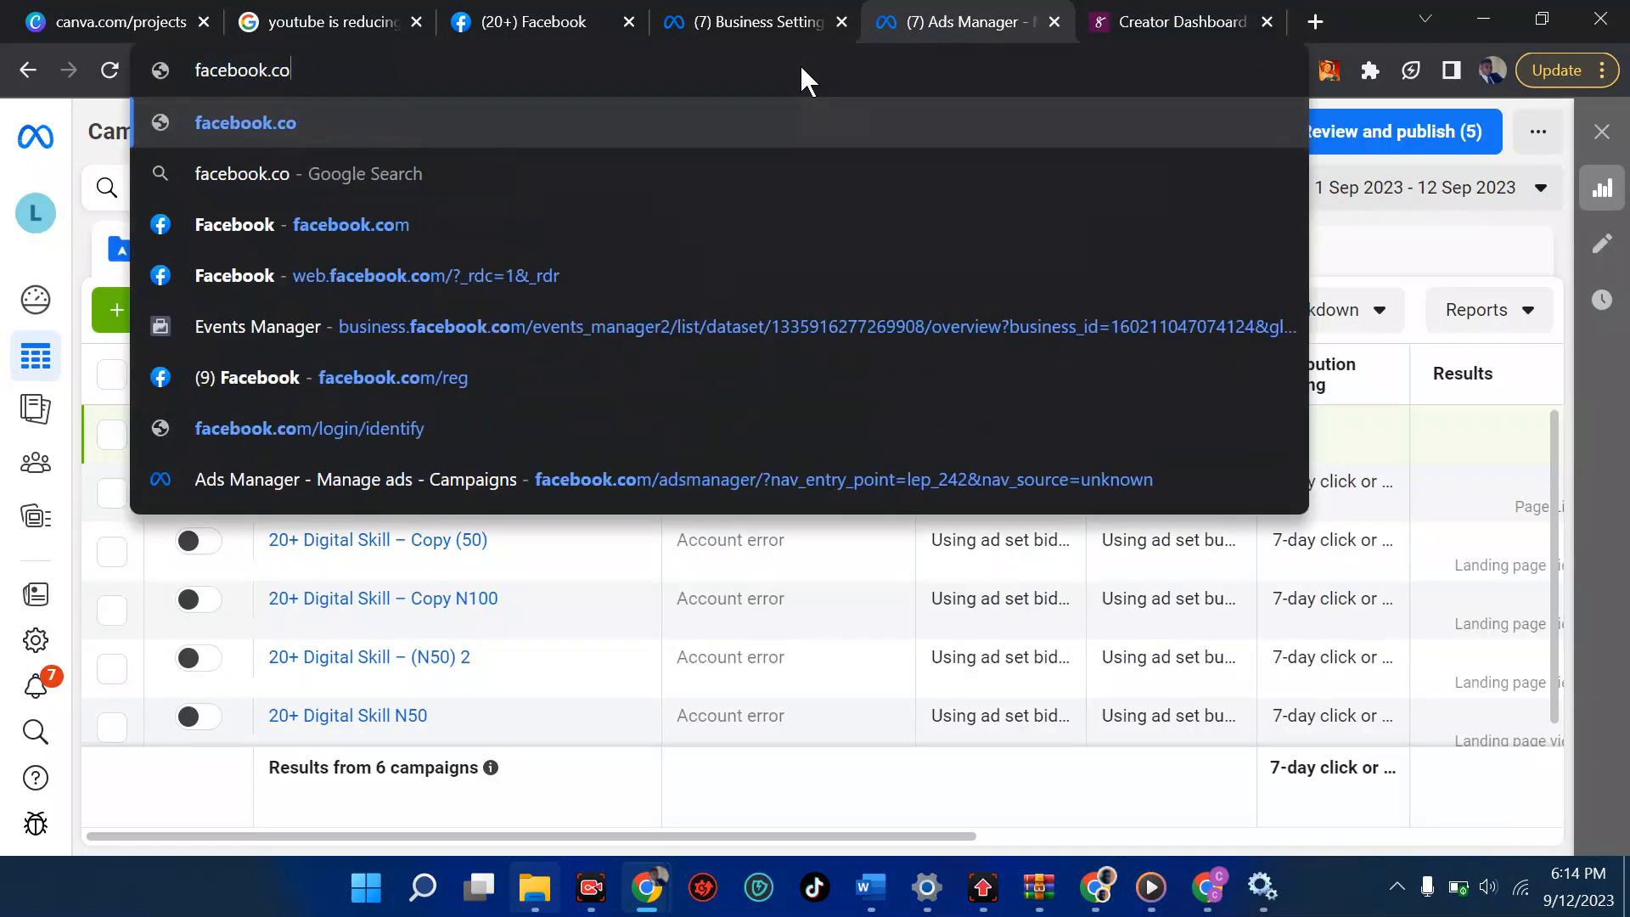
text(ad manager)
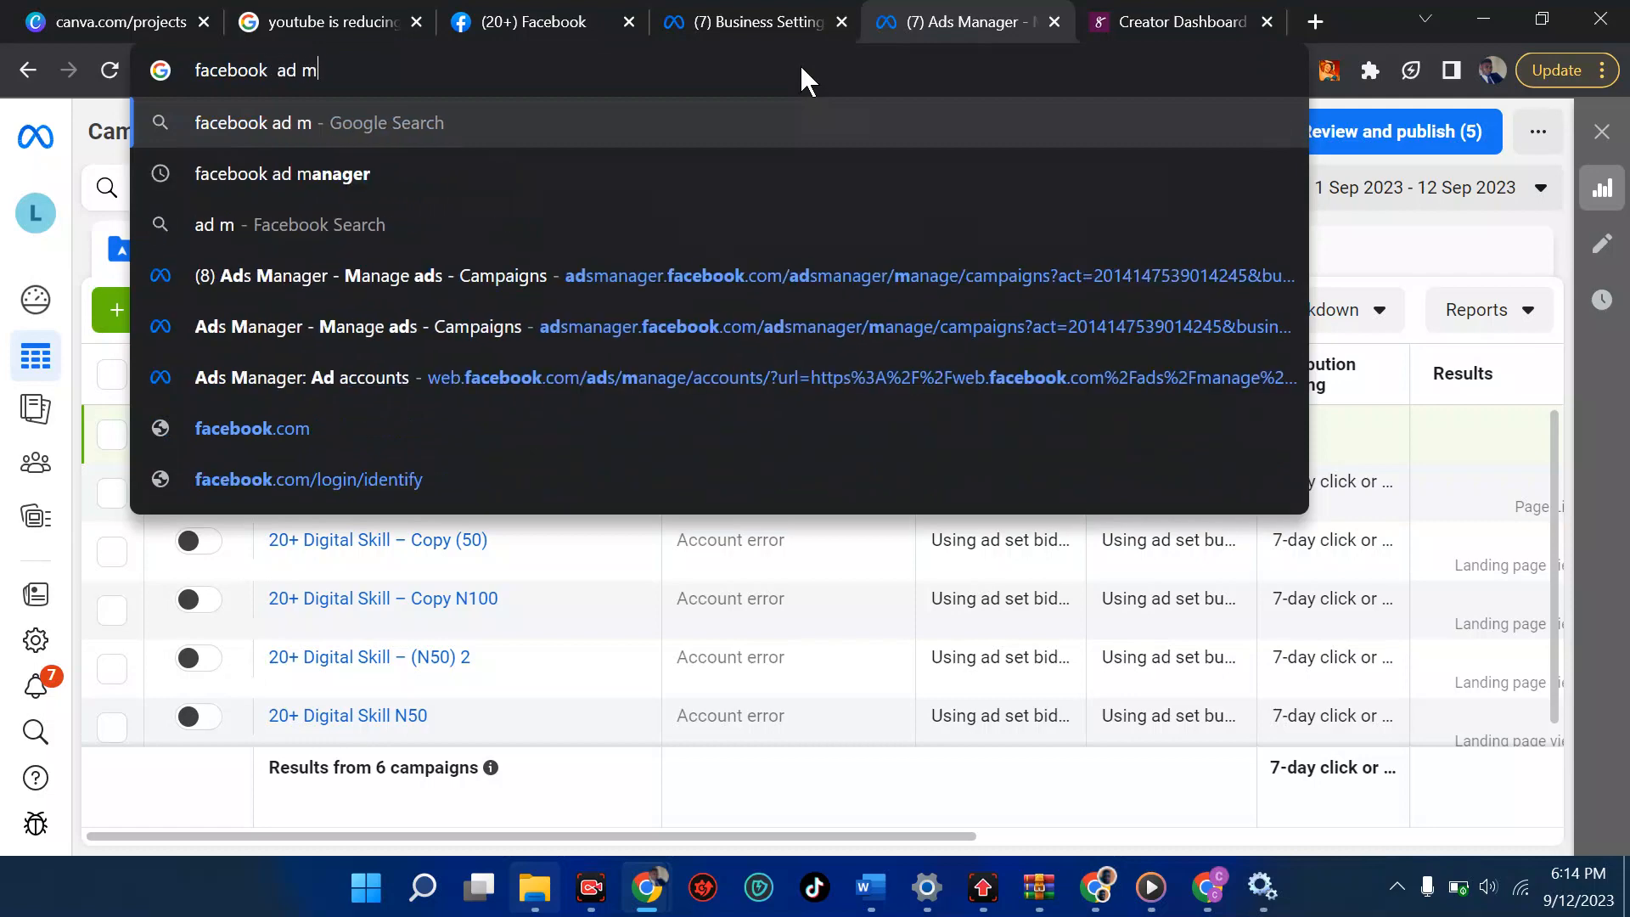
key(Return)
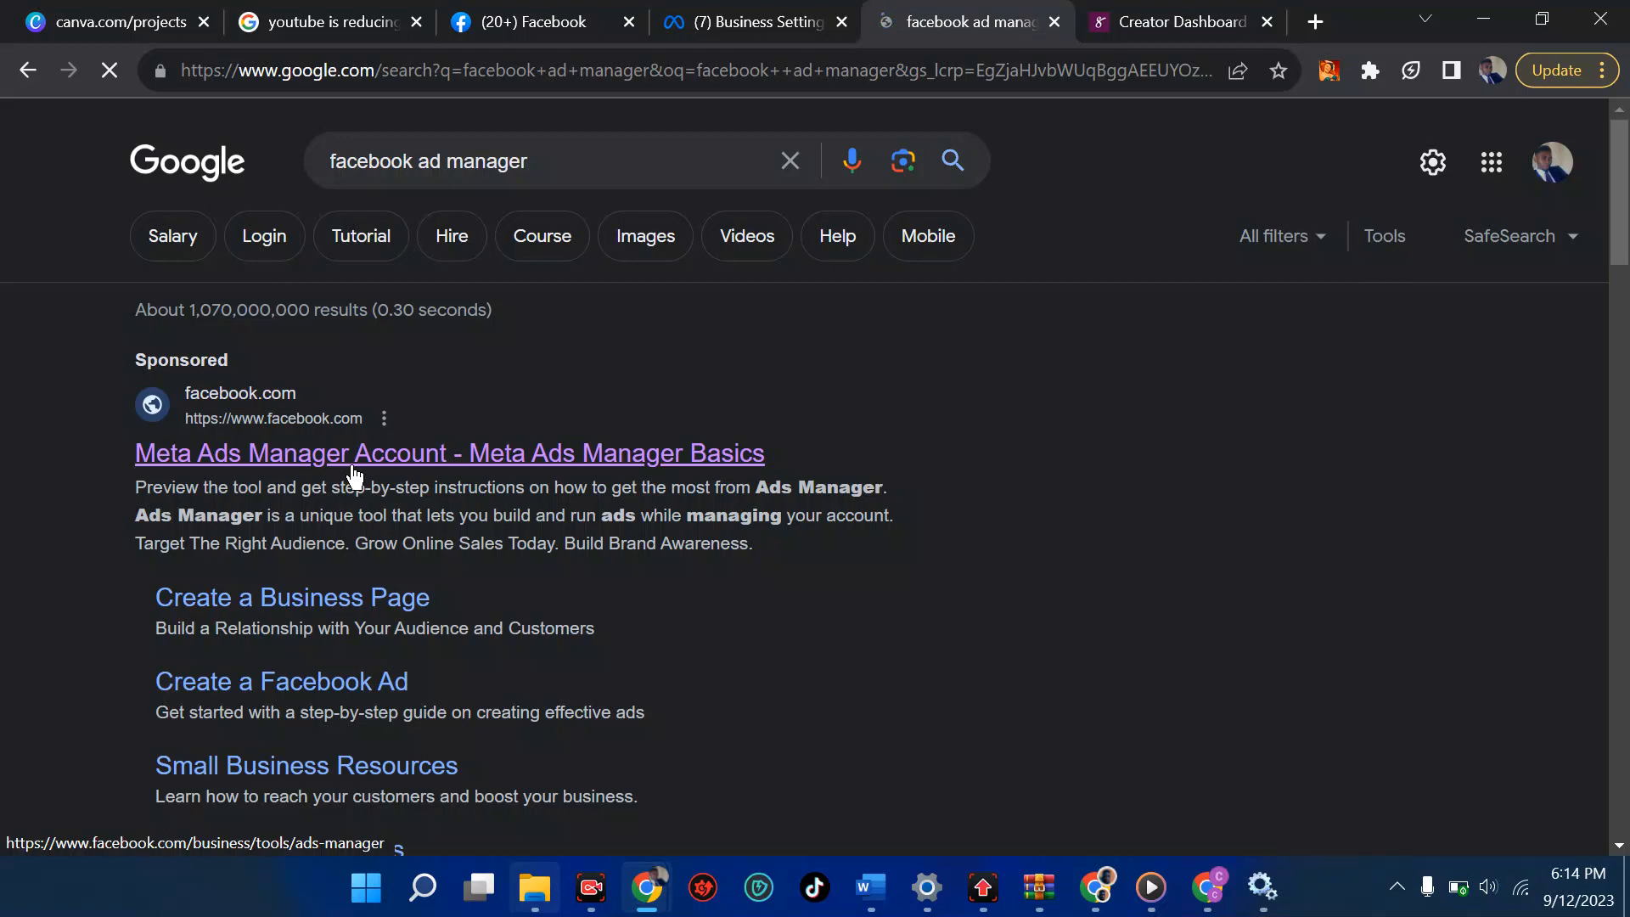
Go to Ads Manager through the sponsored Meta Ads Manager result and open the listed personal ad account.
scroll(353, 475, down, 5)
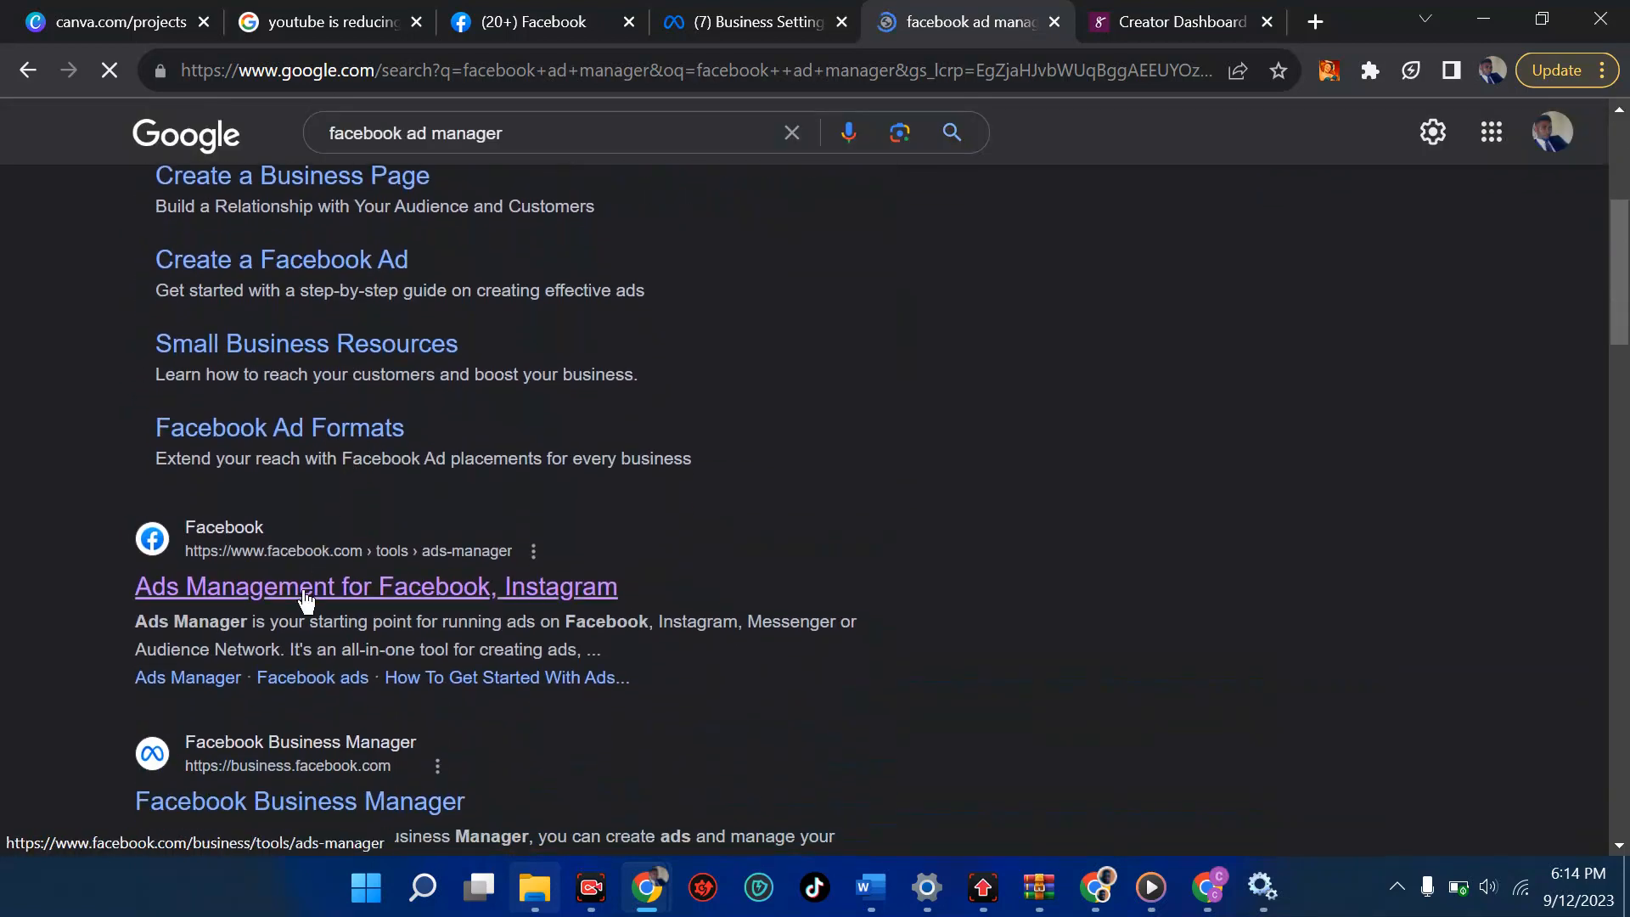
scroll(306, 594, up, 5)
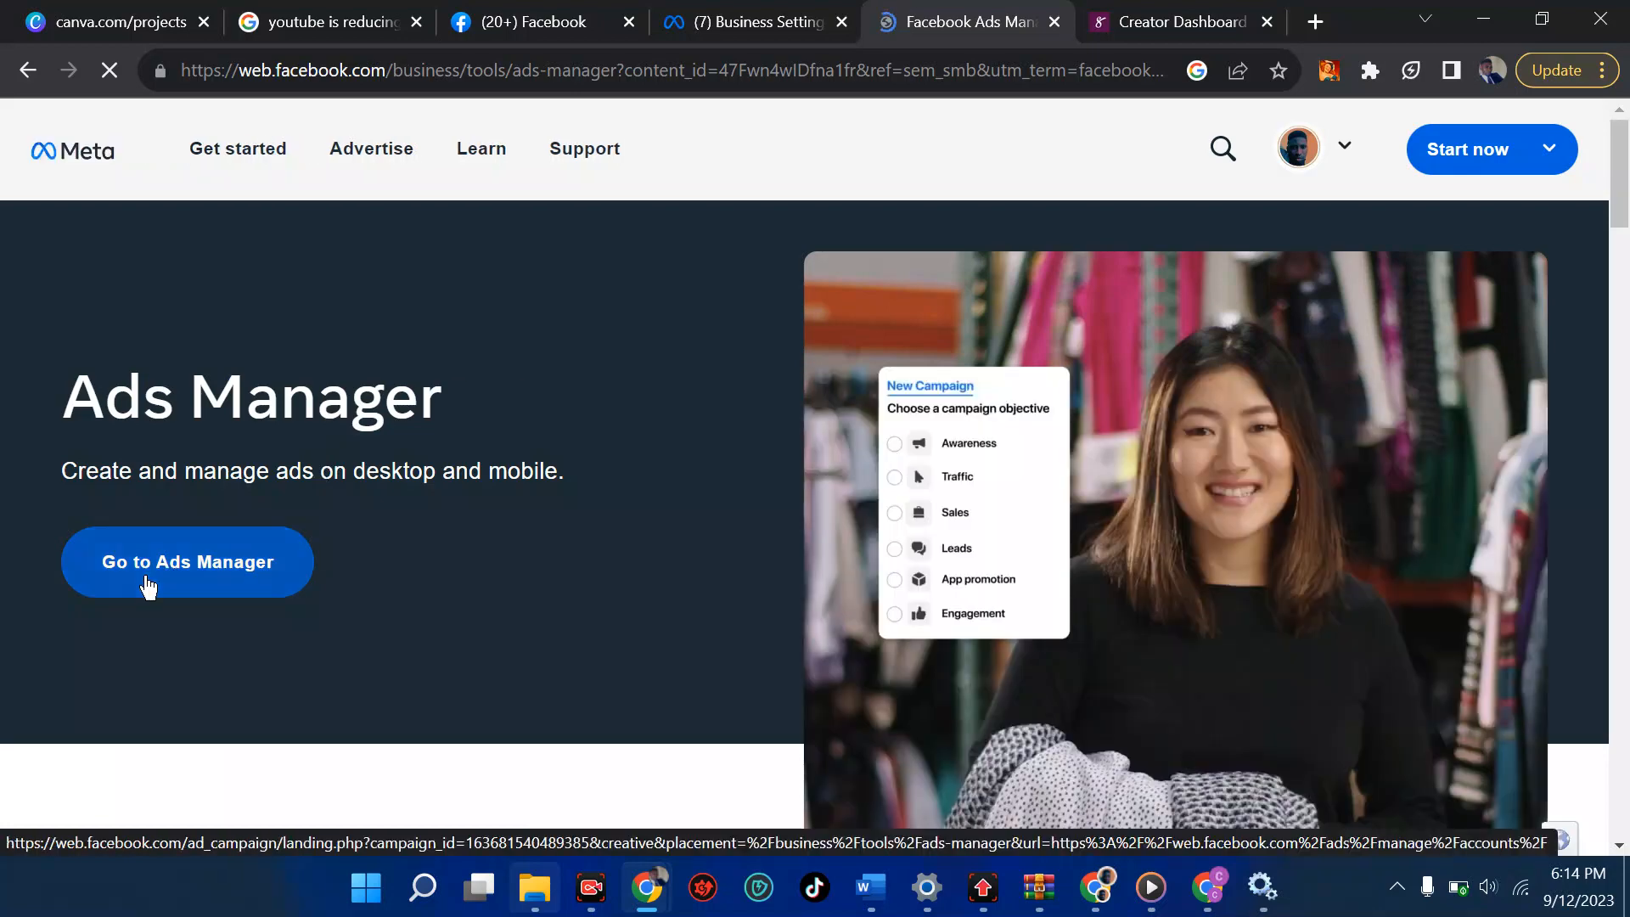
scroll(148, 586, down, 1)
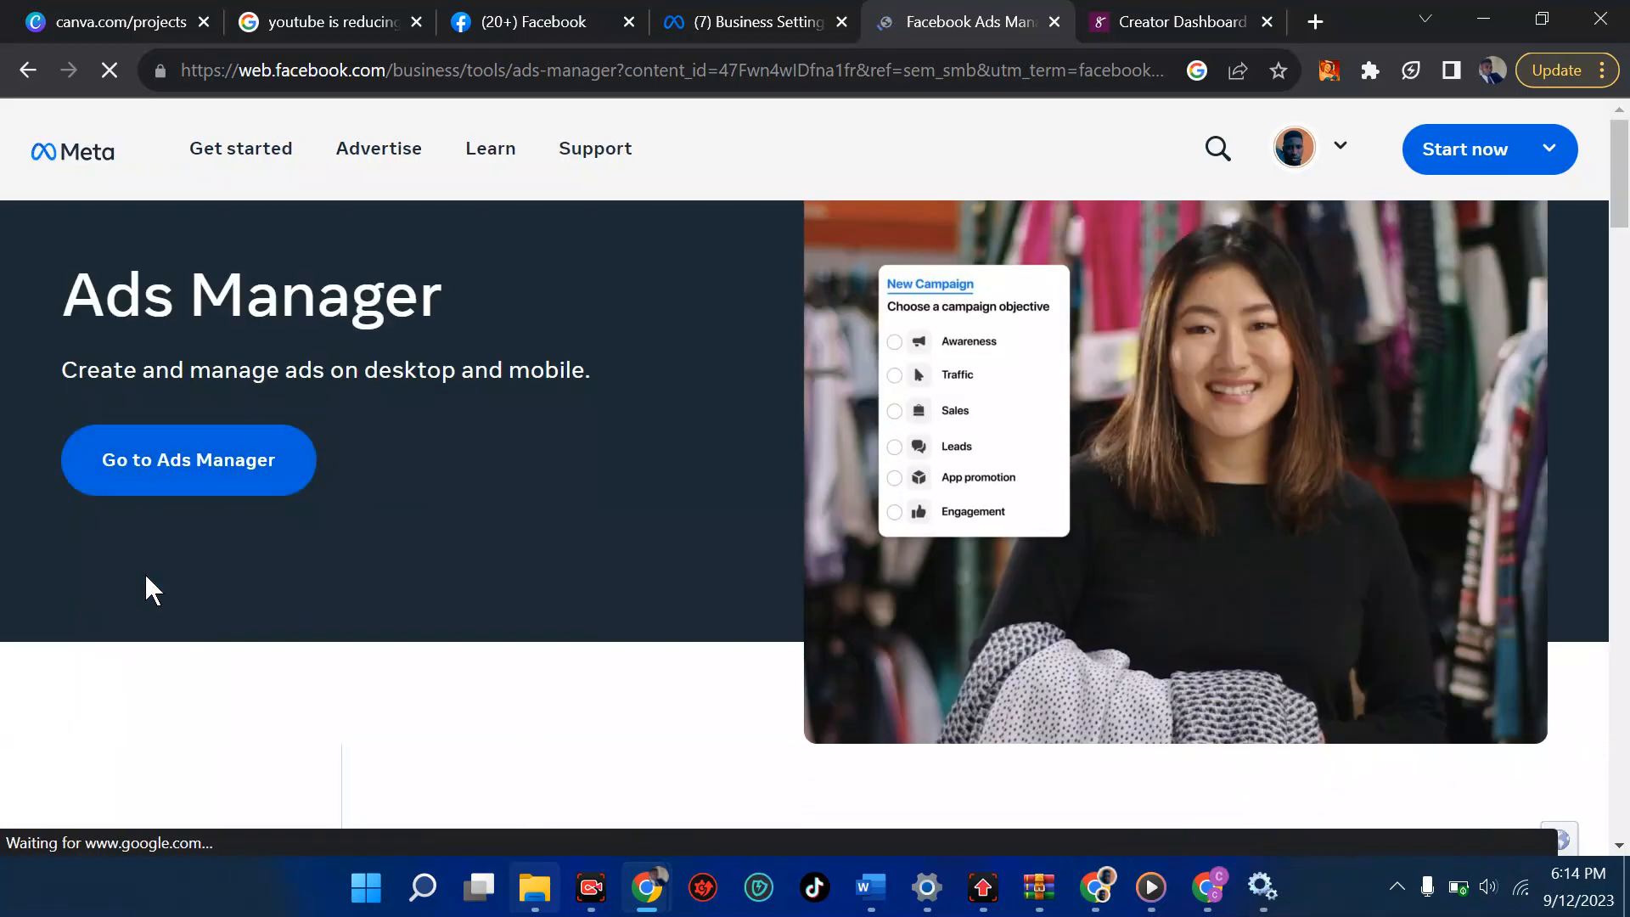
click(202, 473)
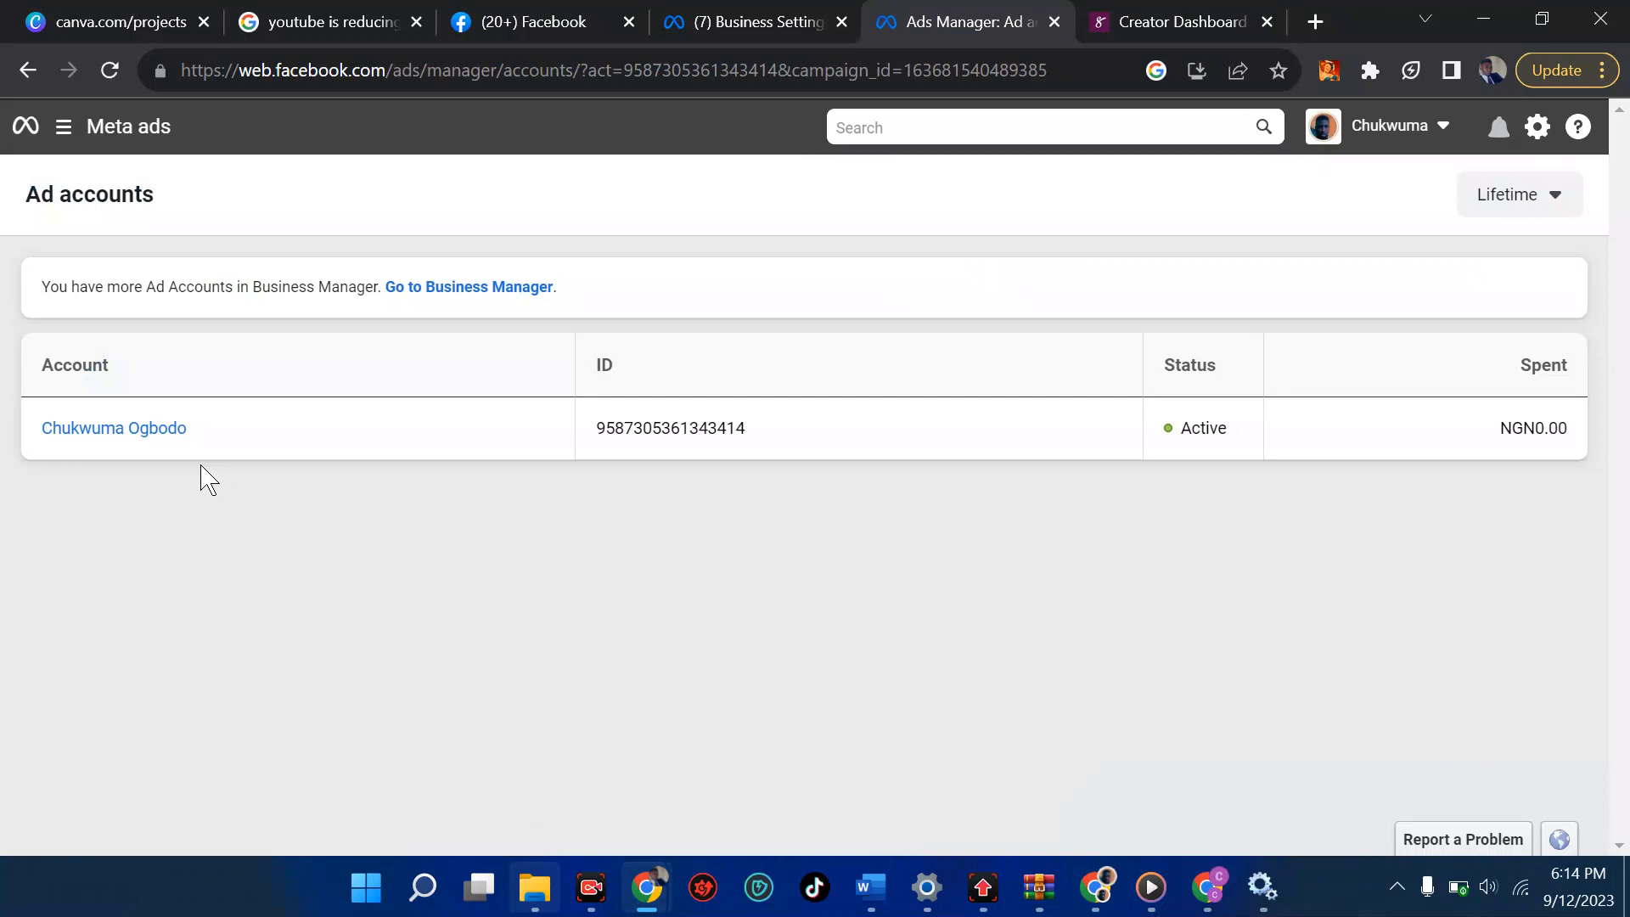
click(155, 434)
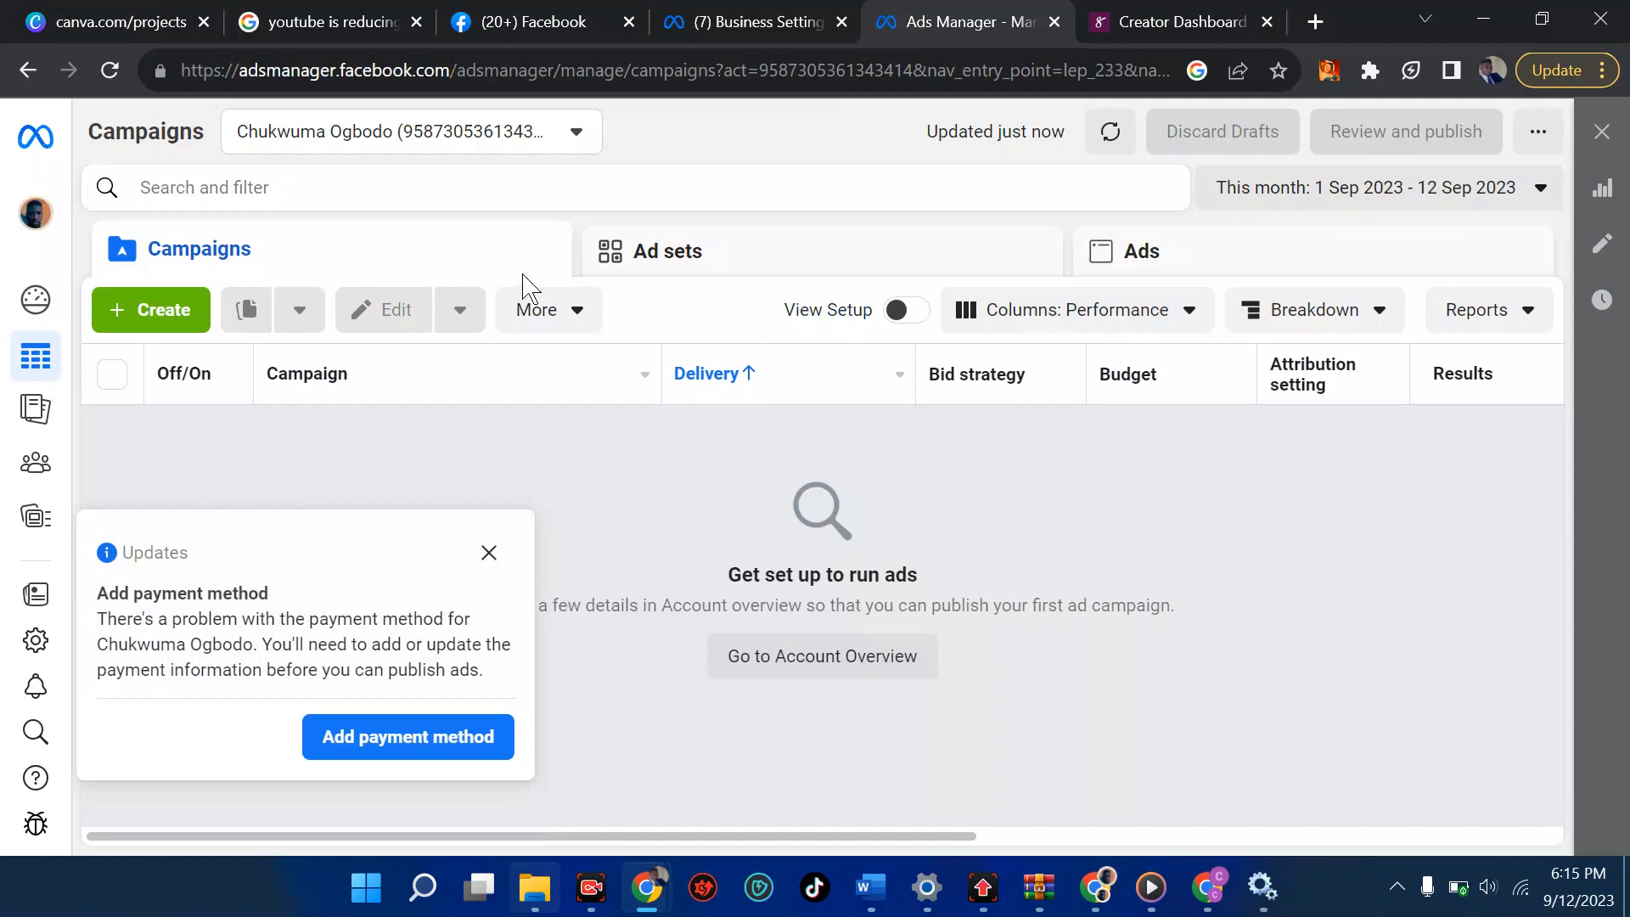
Show more ad accounts and switch to the Austin Advertising Agency account under Learn Digital.
click(577, 133)
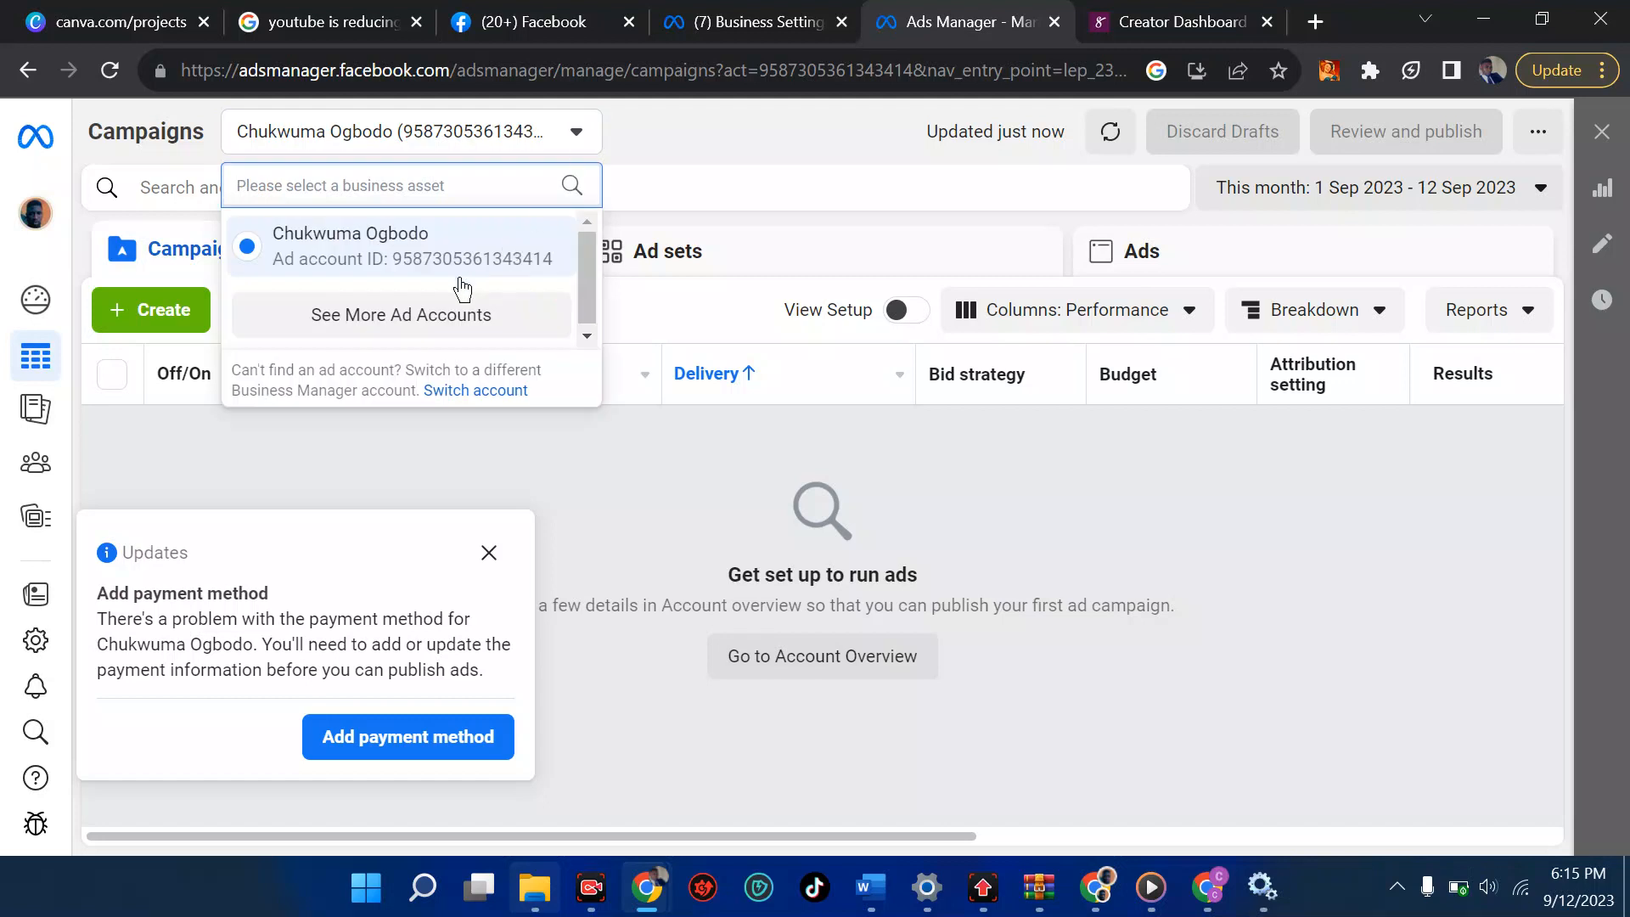
click(405, 322)
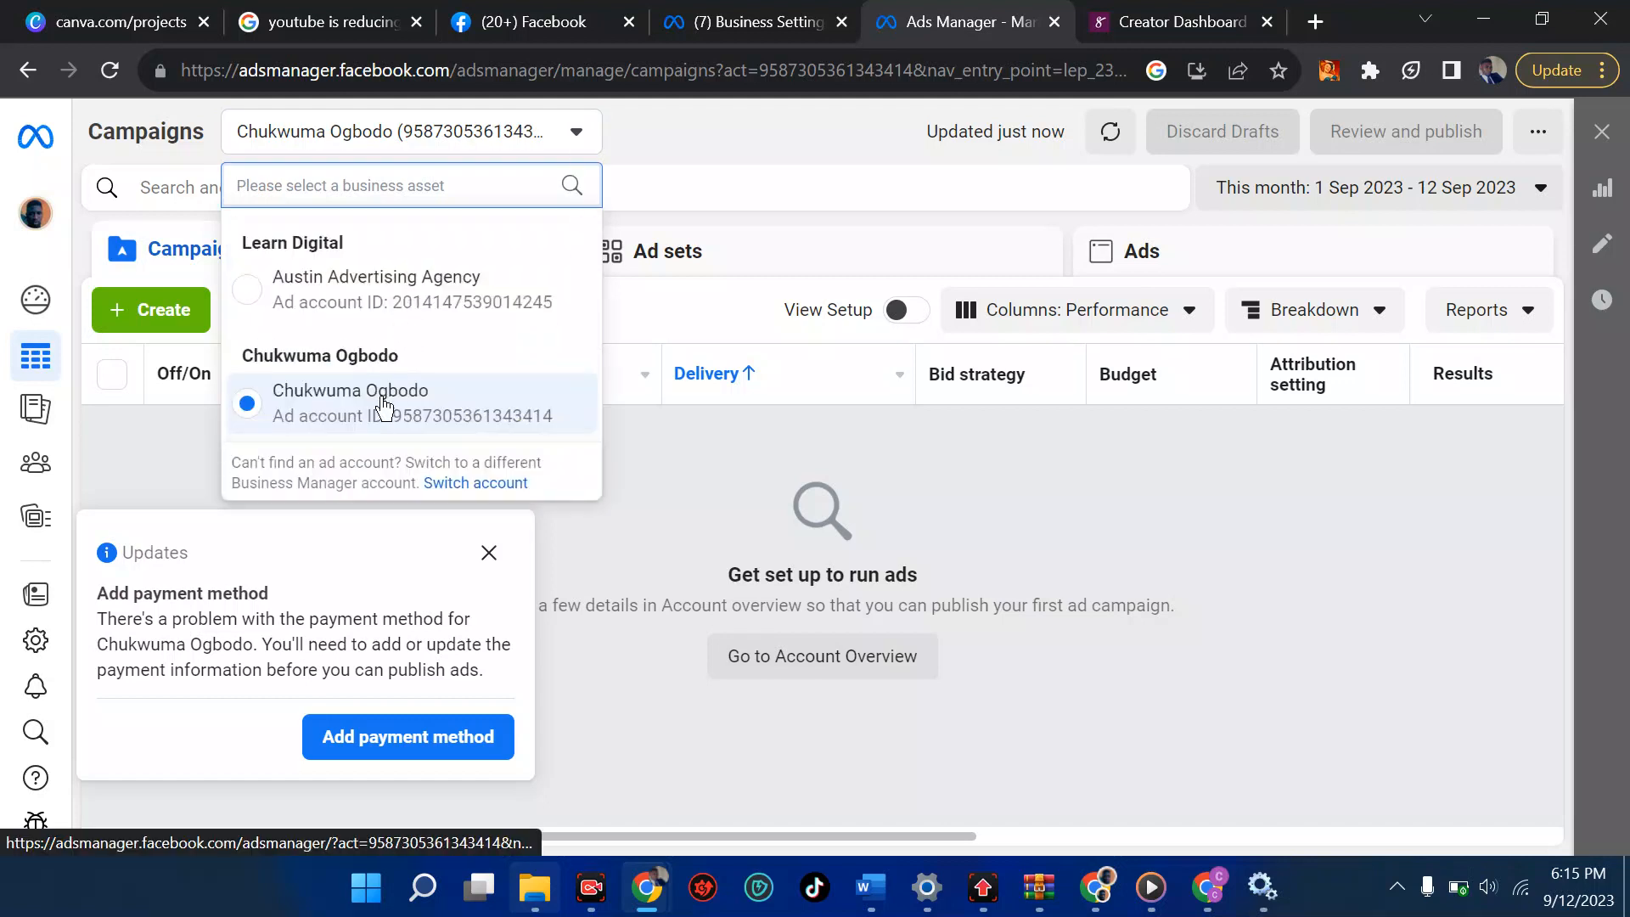
click(425, 303)
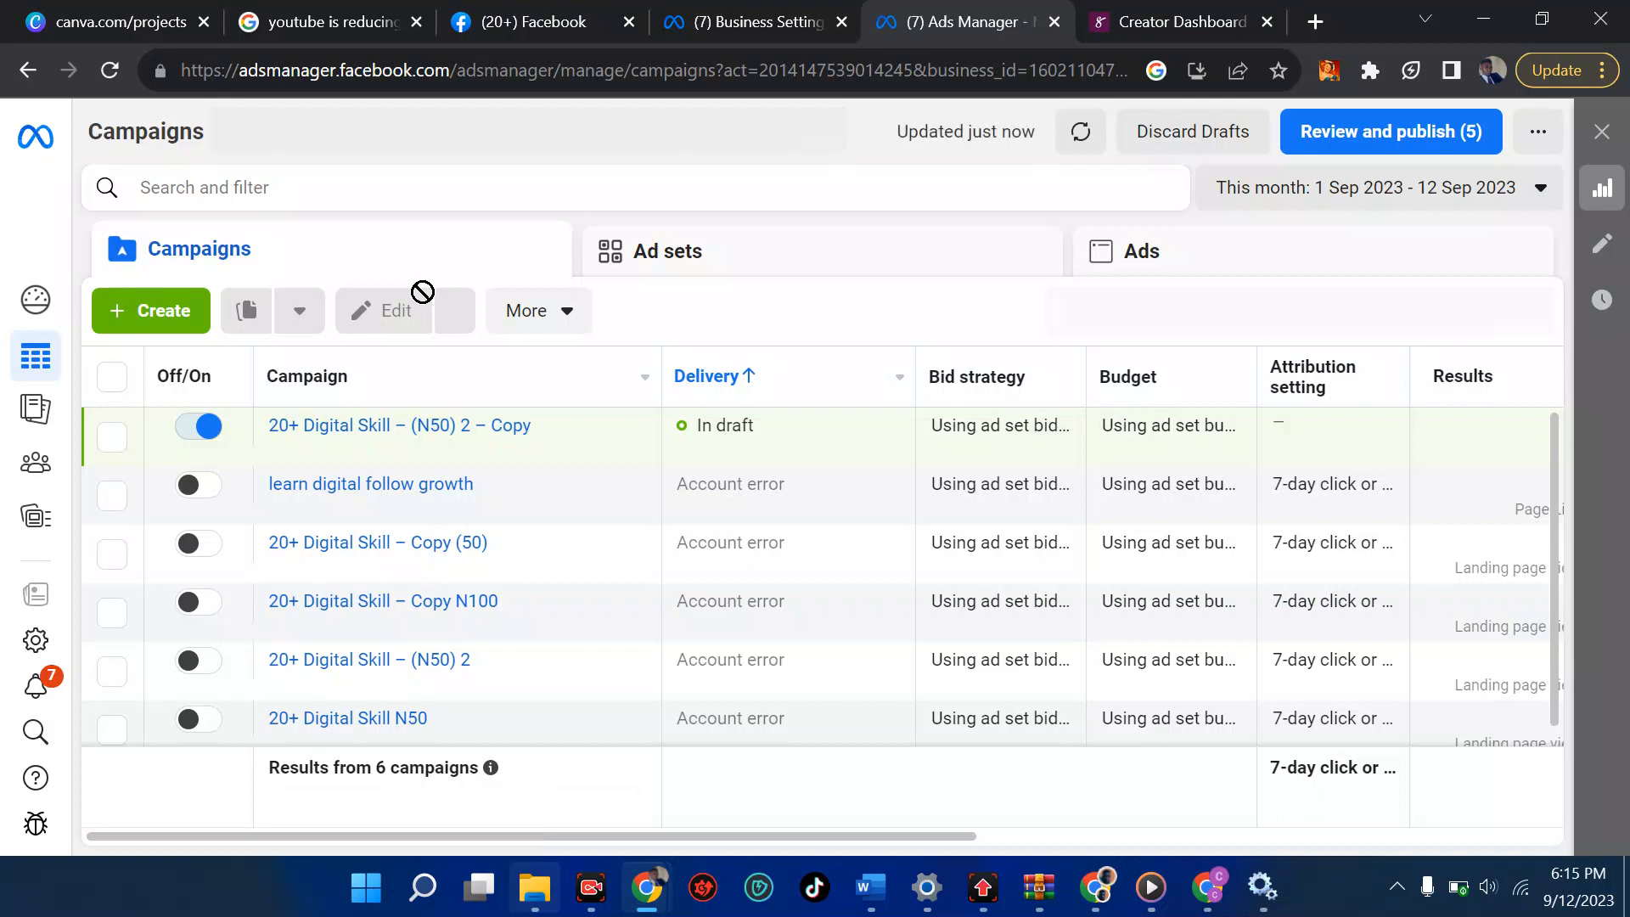
scroll(536, 408, down, 1)
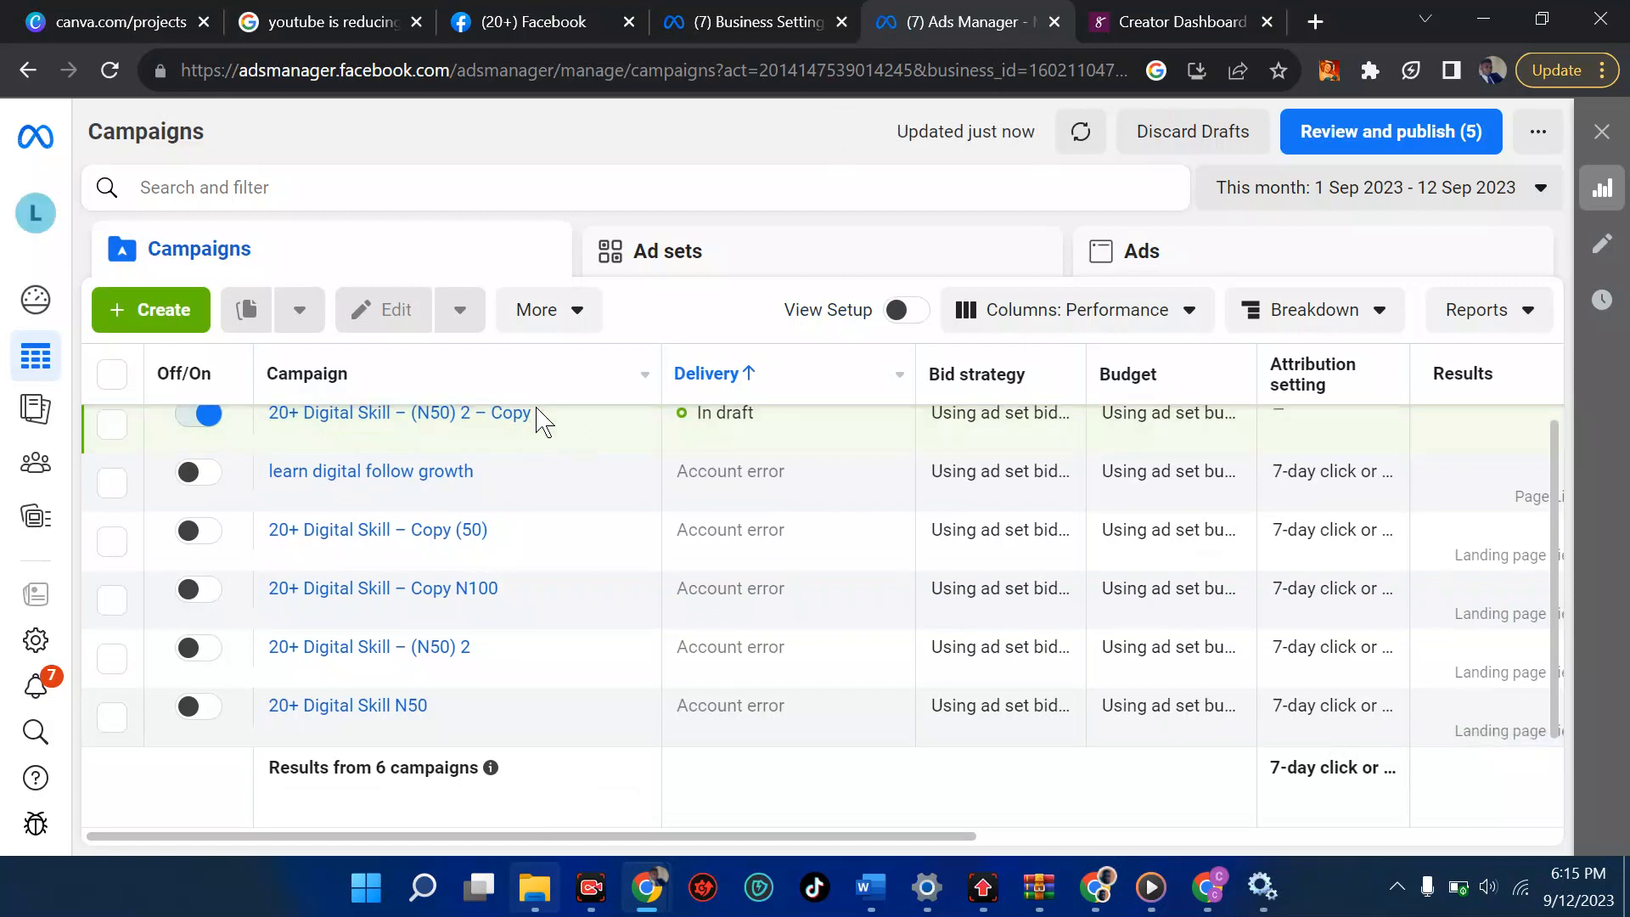
Create a new campaign with the Traffic objective and continue to its settings.
click(157, 310)
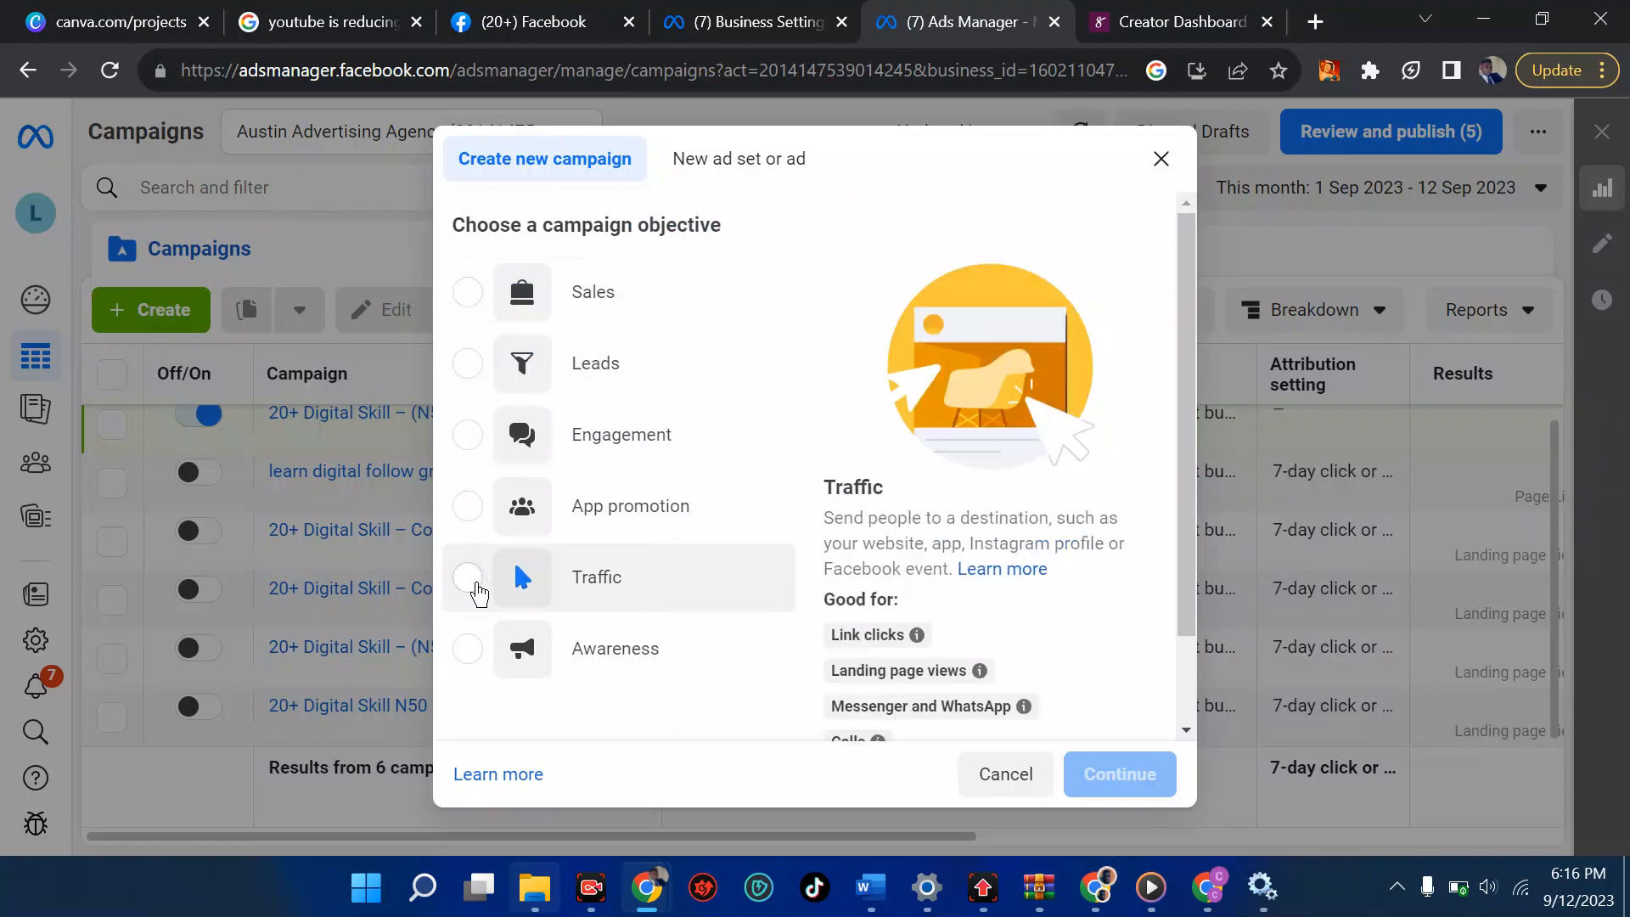
click(475, 584)
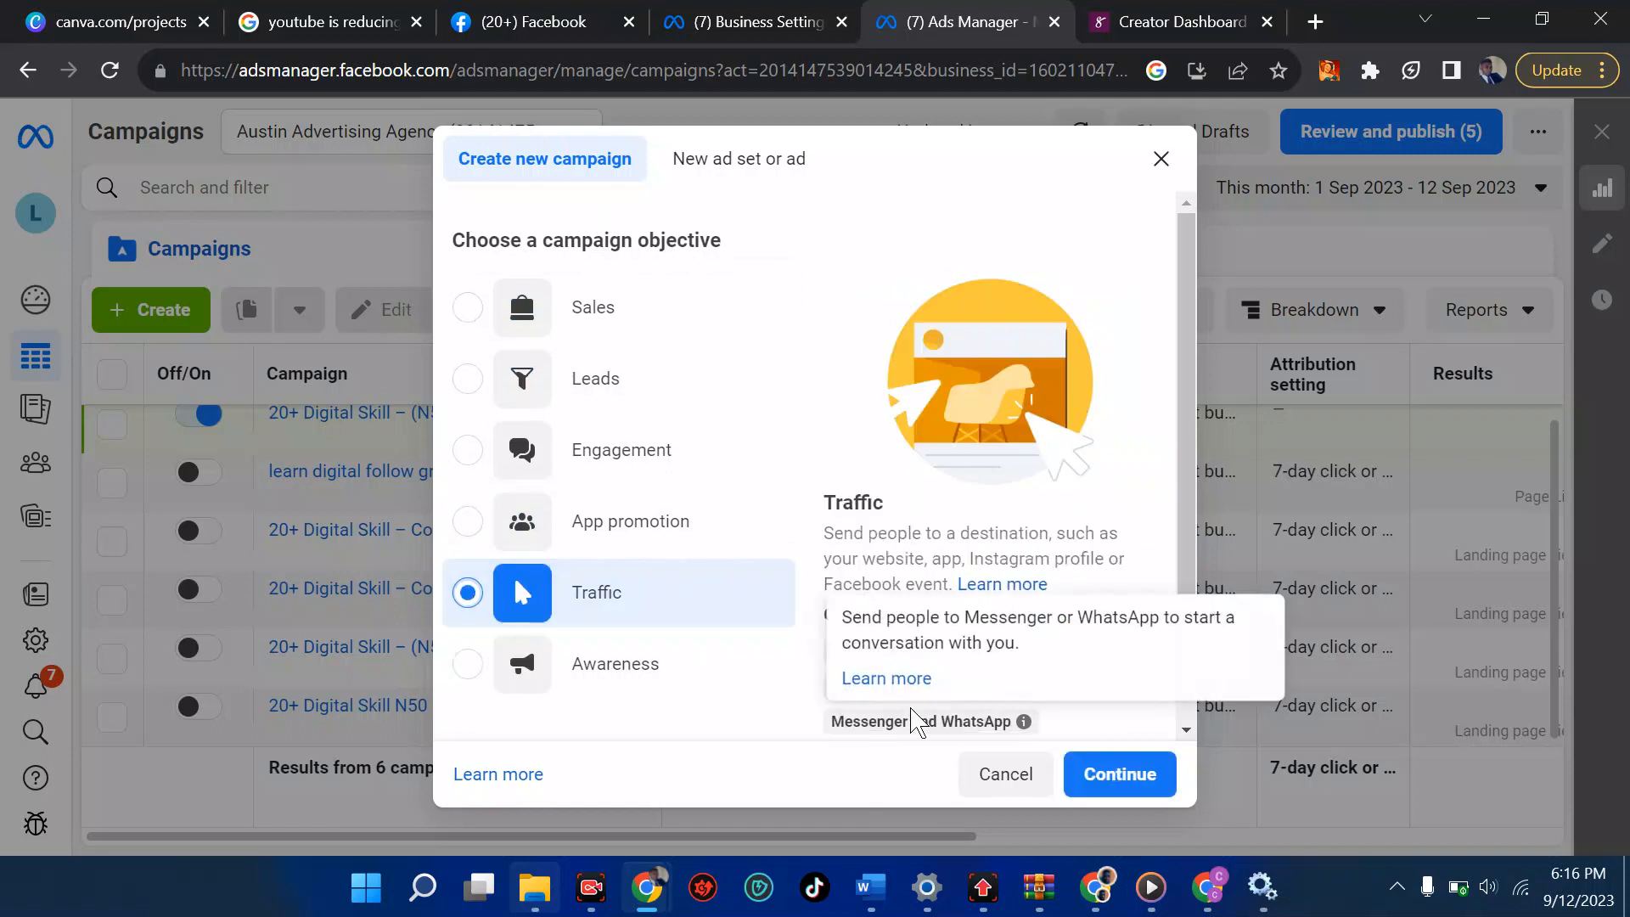
scroll(1158, 731, down, 2)
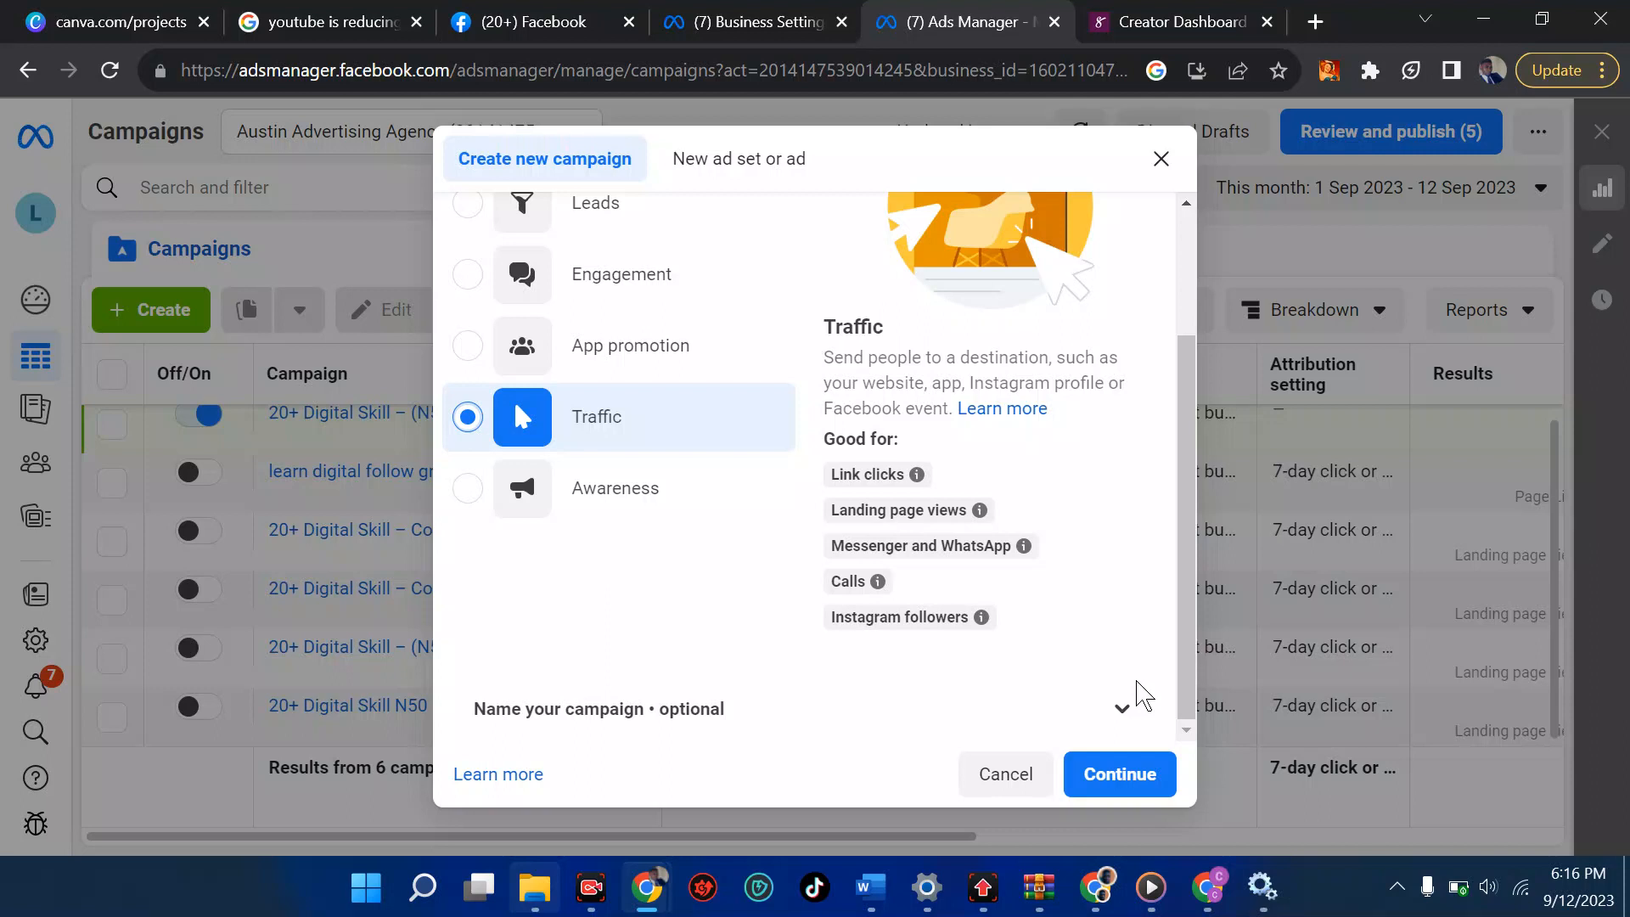
scroll(611, 281, up, 2)
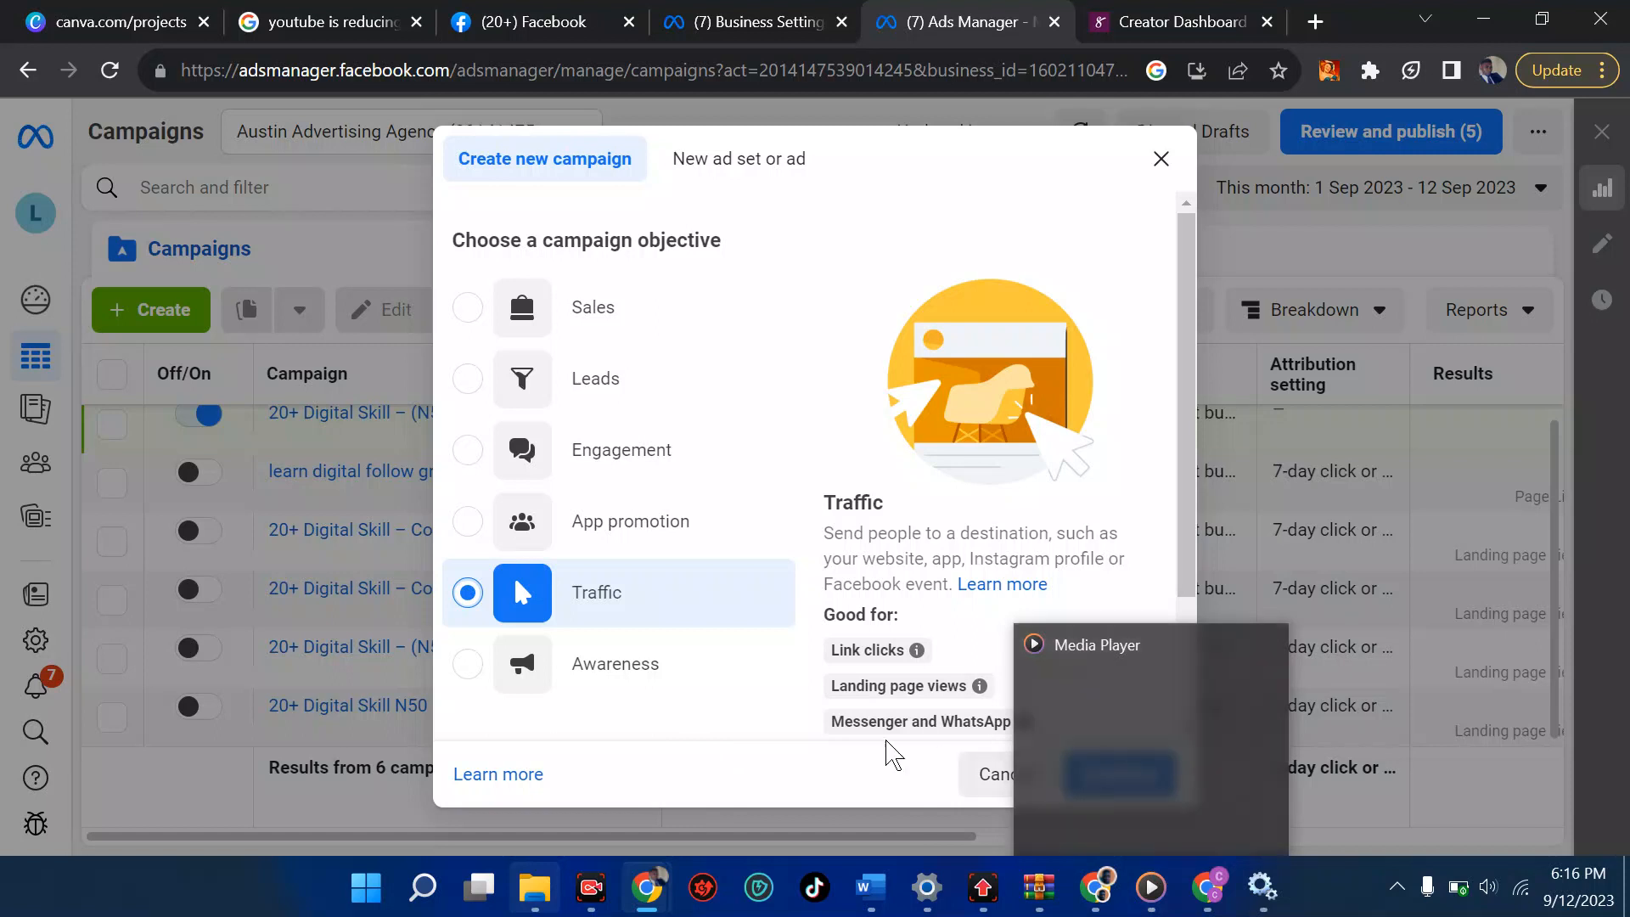
click(1102, 782)
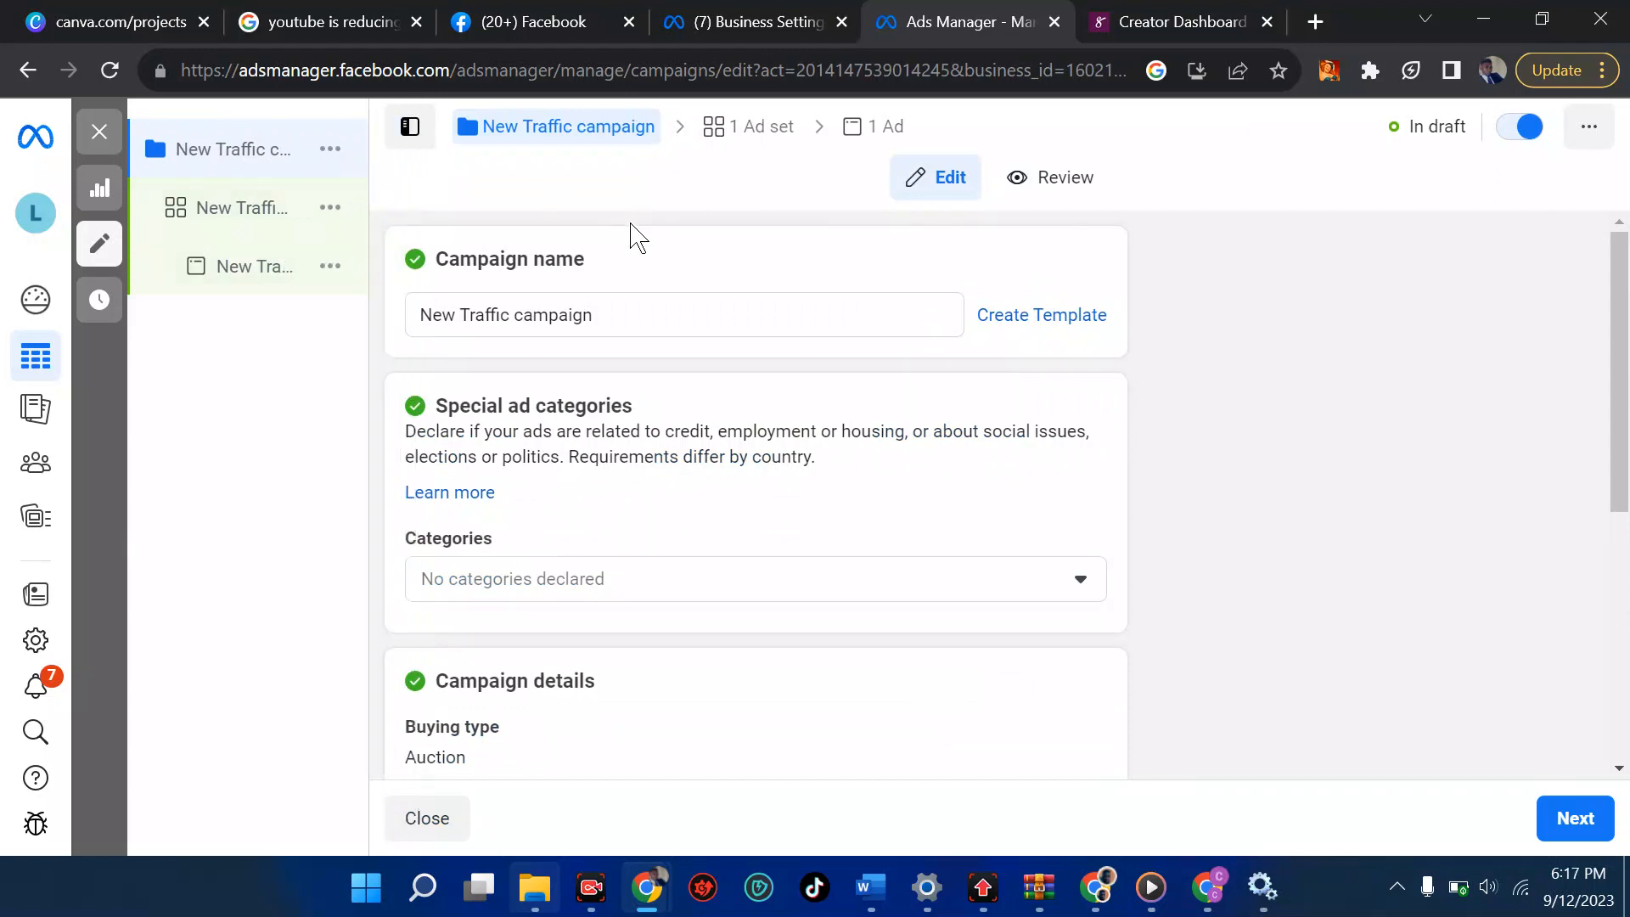
Rename the new traffic campaign as "selar pixel account".
triple_click(622, 316)
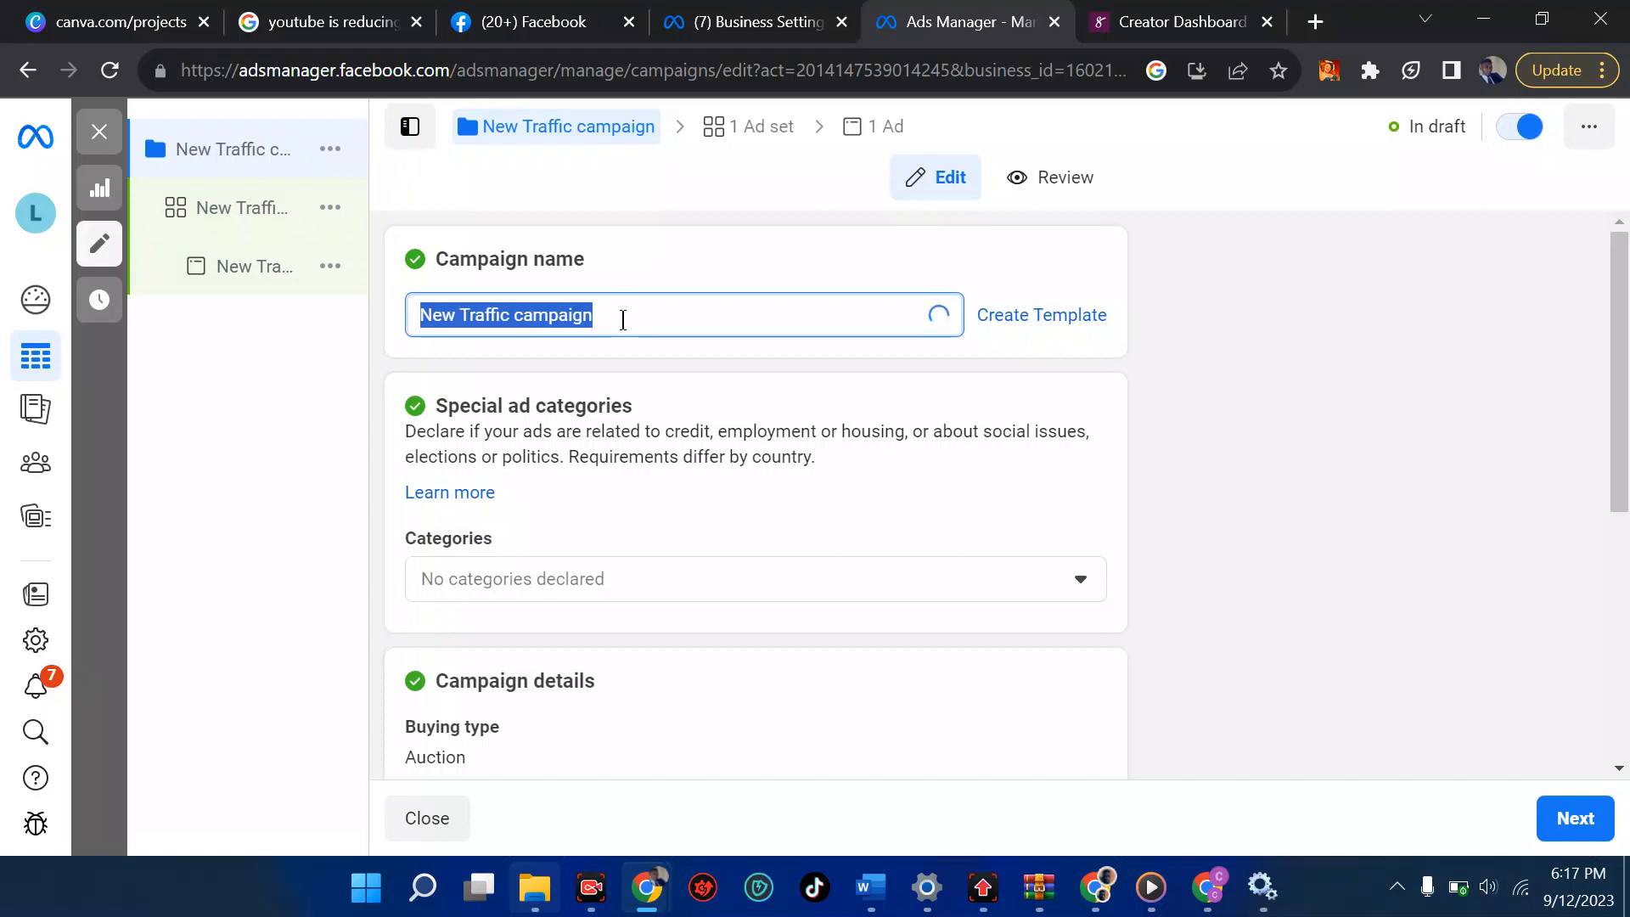
text(selar pixe)
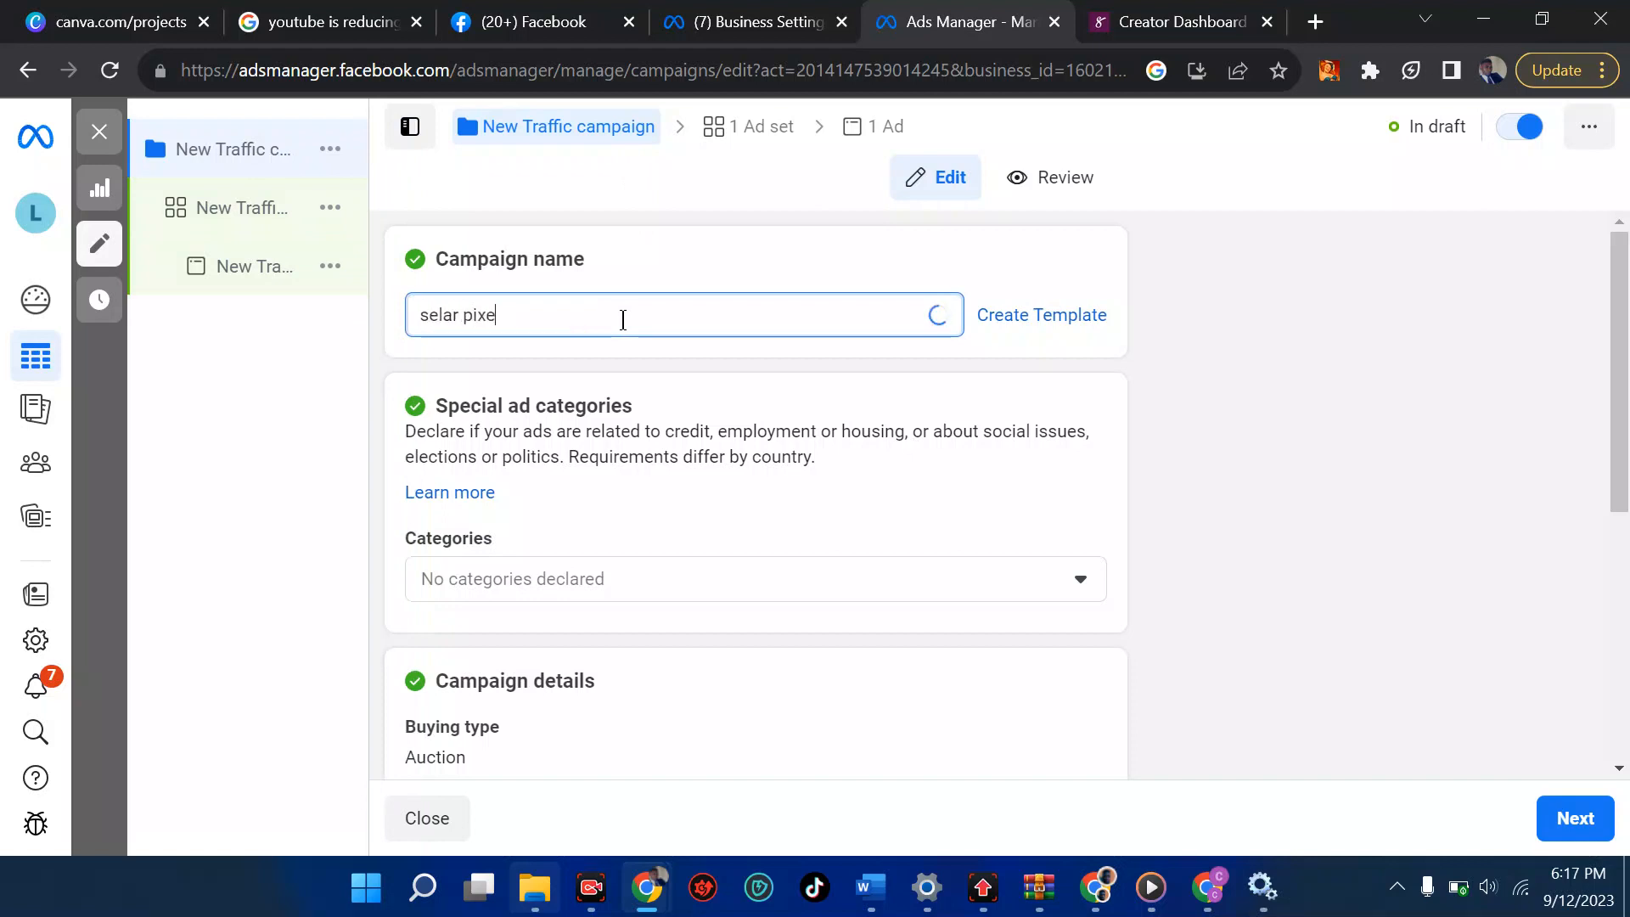
text(l account)
Review the campaign settings and special ad categories without declaring any, and continue to the ad set level.
scroll(625, 325, down, 4)
scroll(653, 430, up, 3)
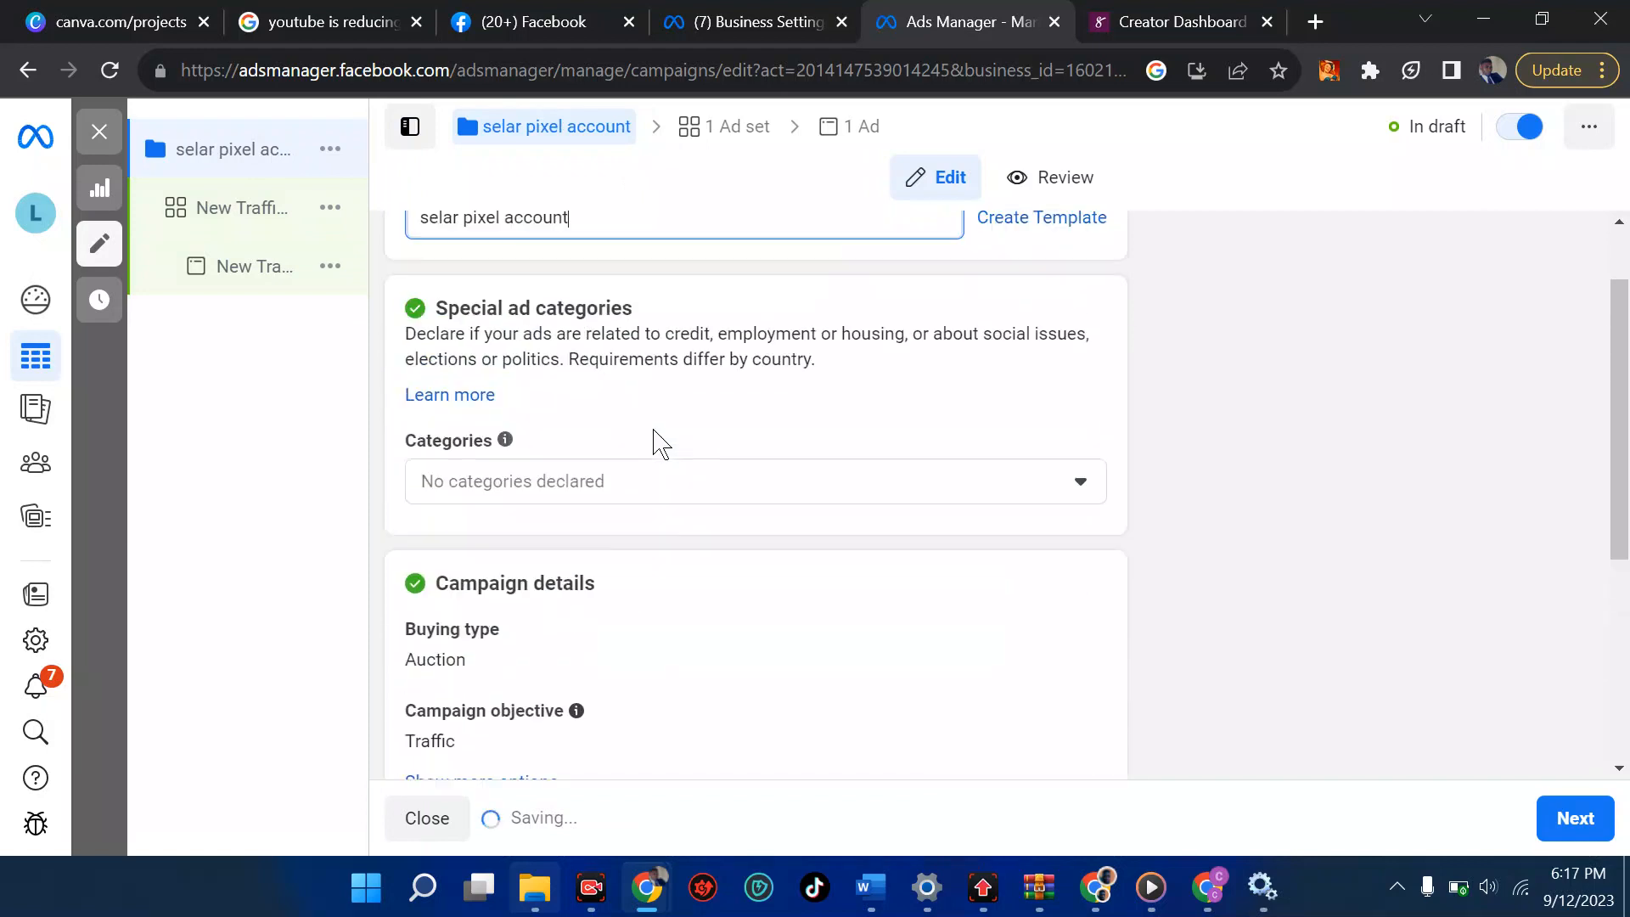
scroll(654, 430, down, 2)
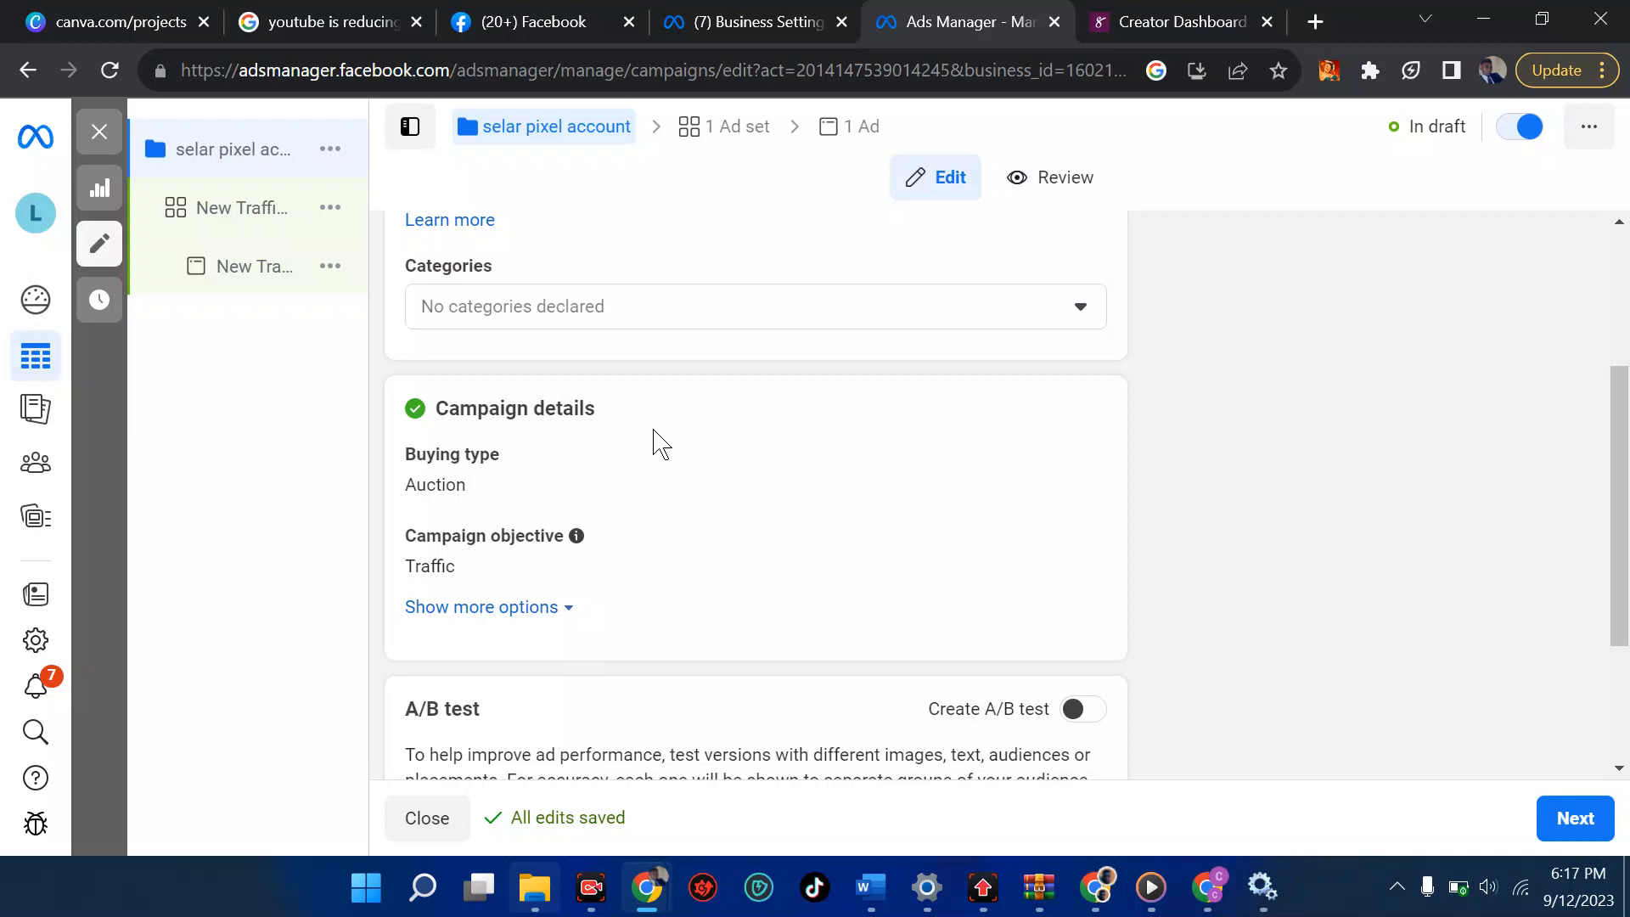
scroll(654, 431, down, 2)
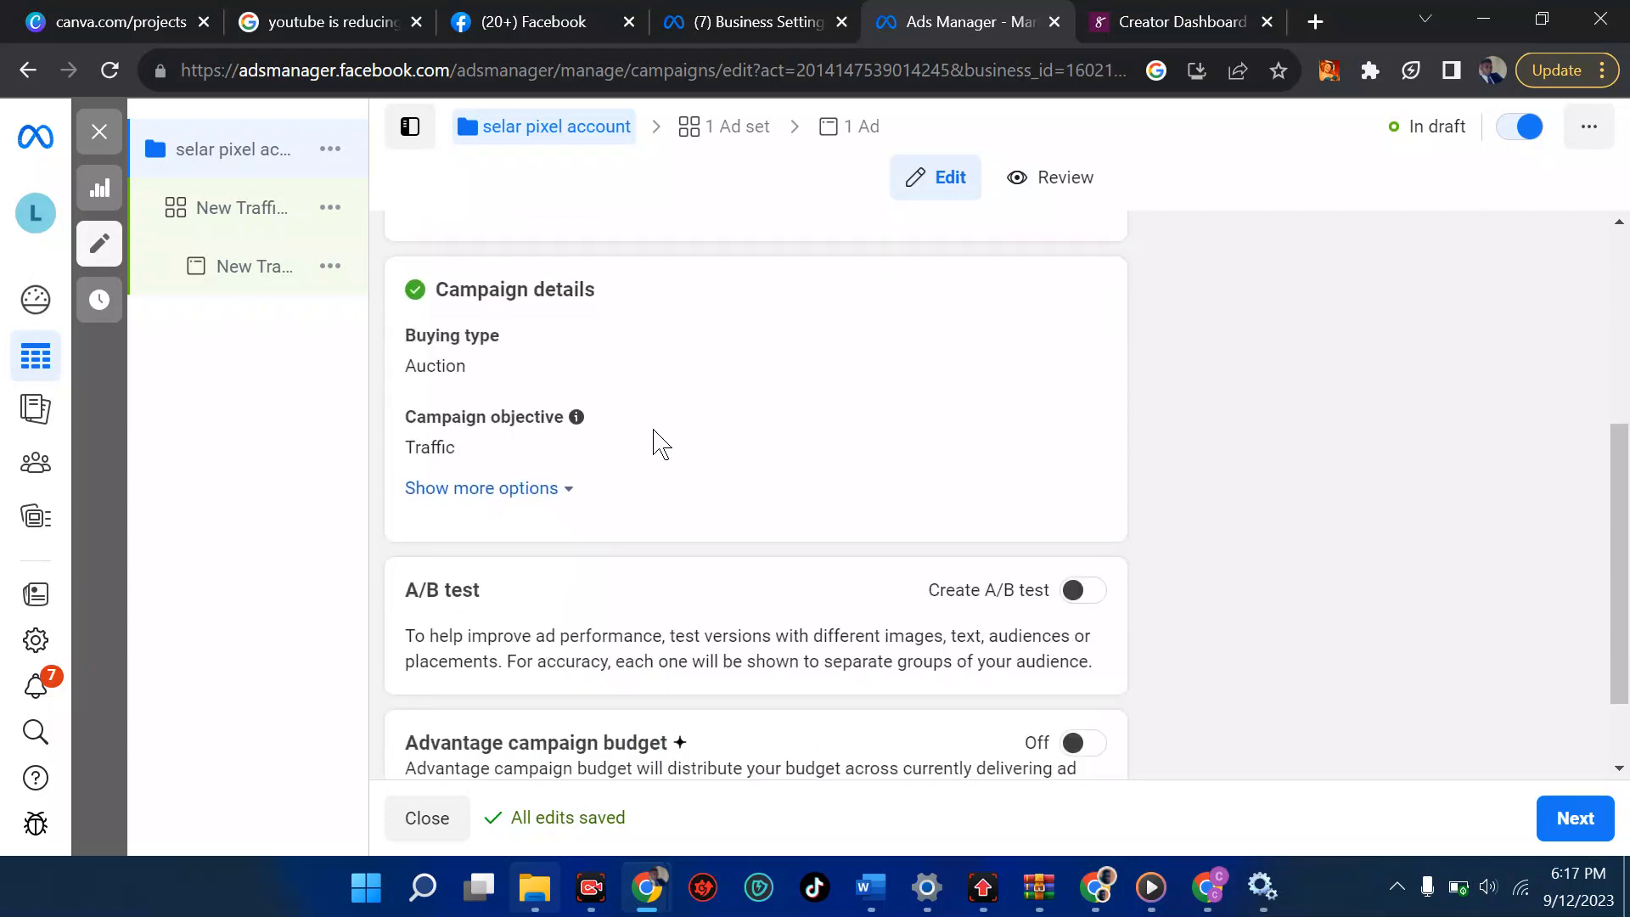
scroll(657, 441, up, 3)
scroll(549, 394, down, 1)
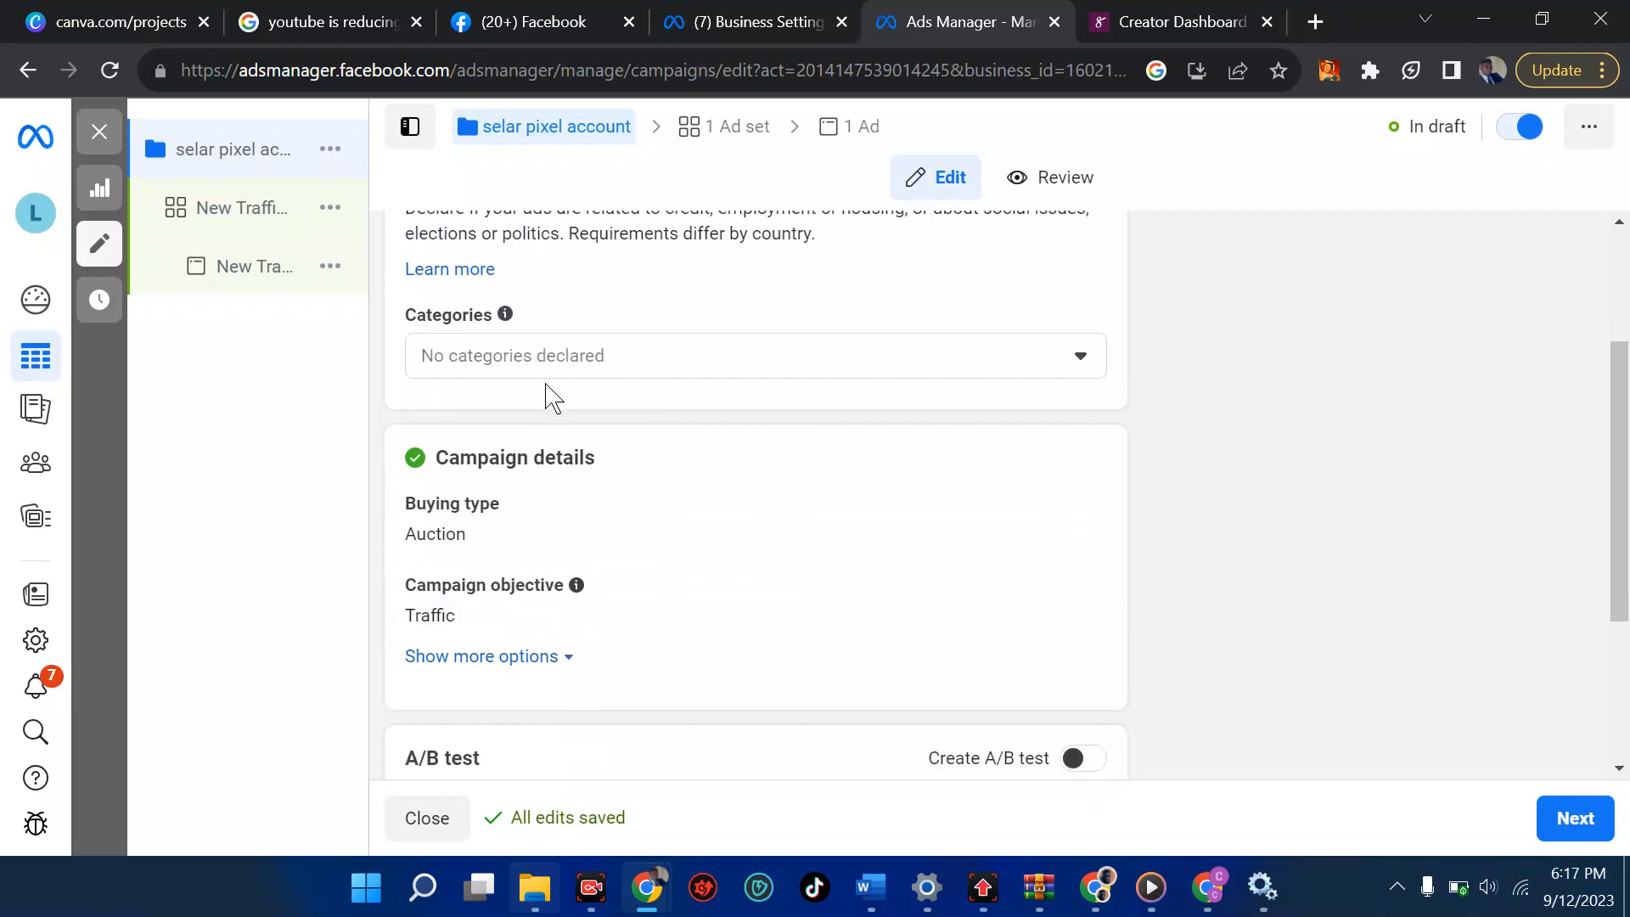
click(526, 367)
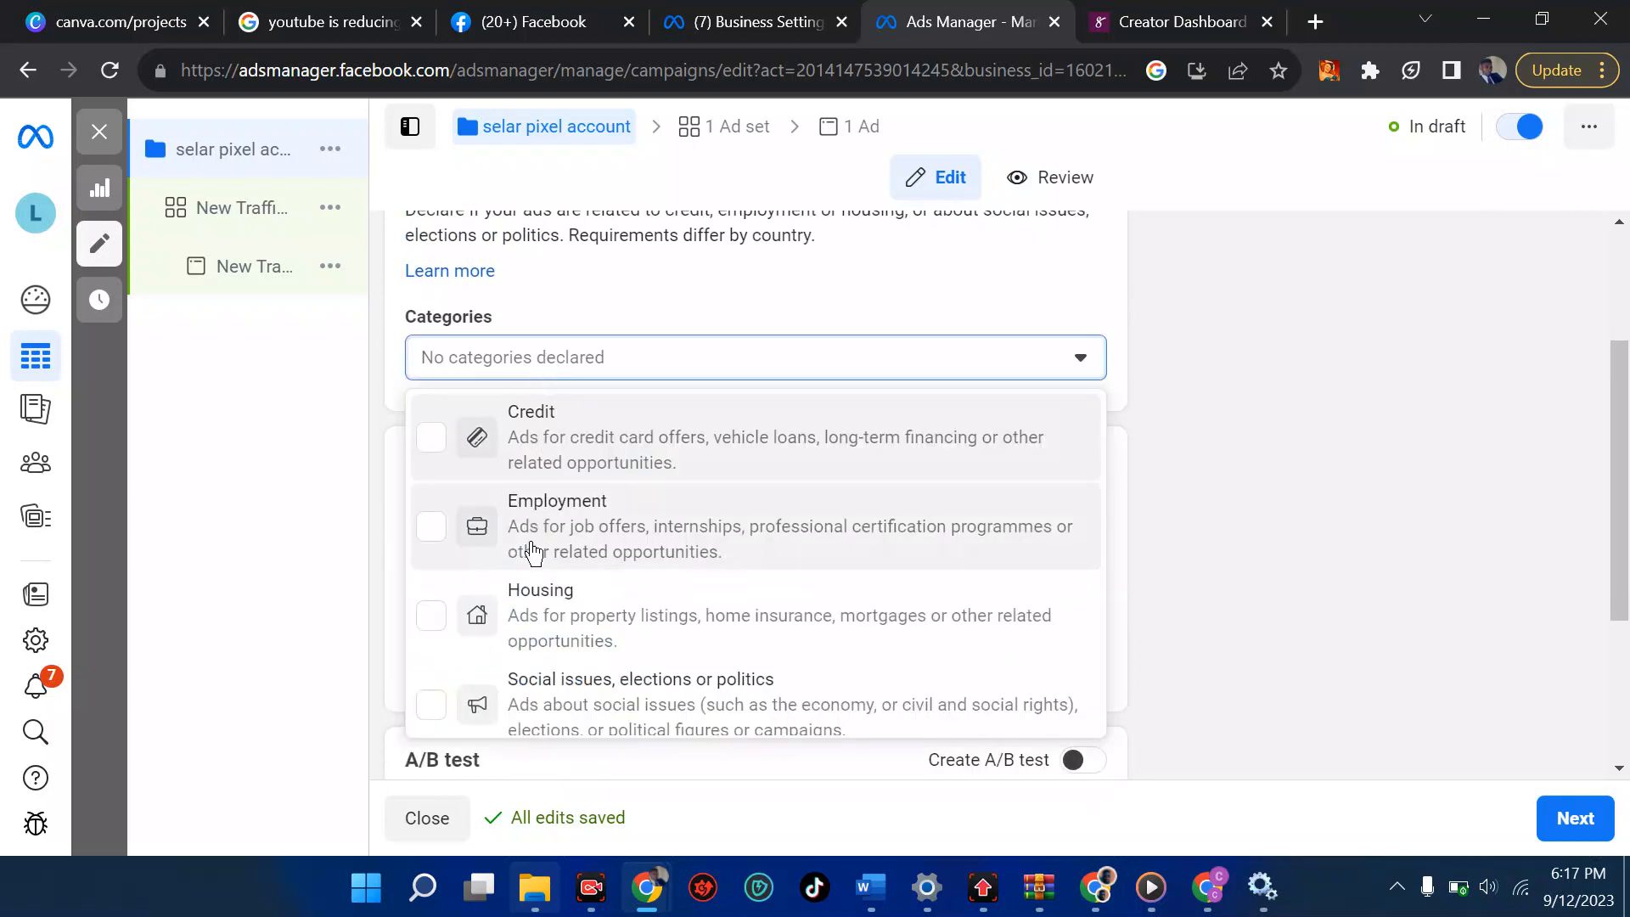
click(227, 484)
scroll(823, 513, down, 3)
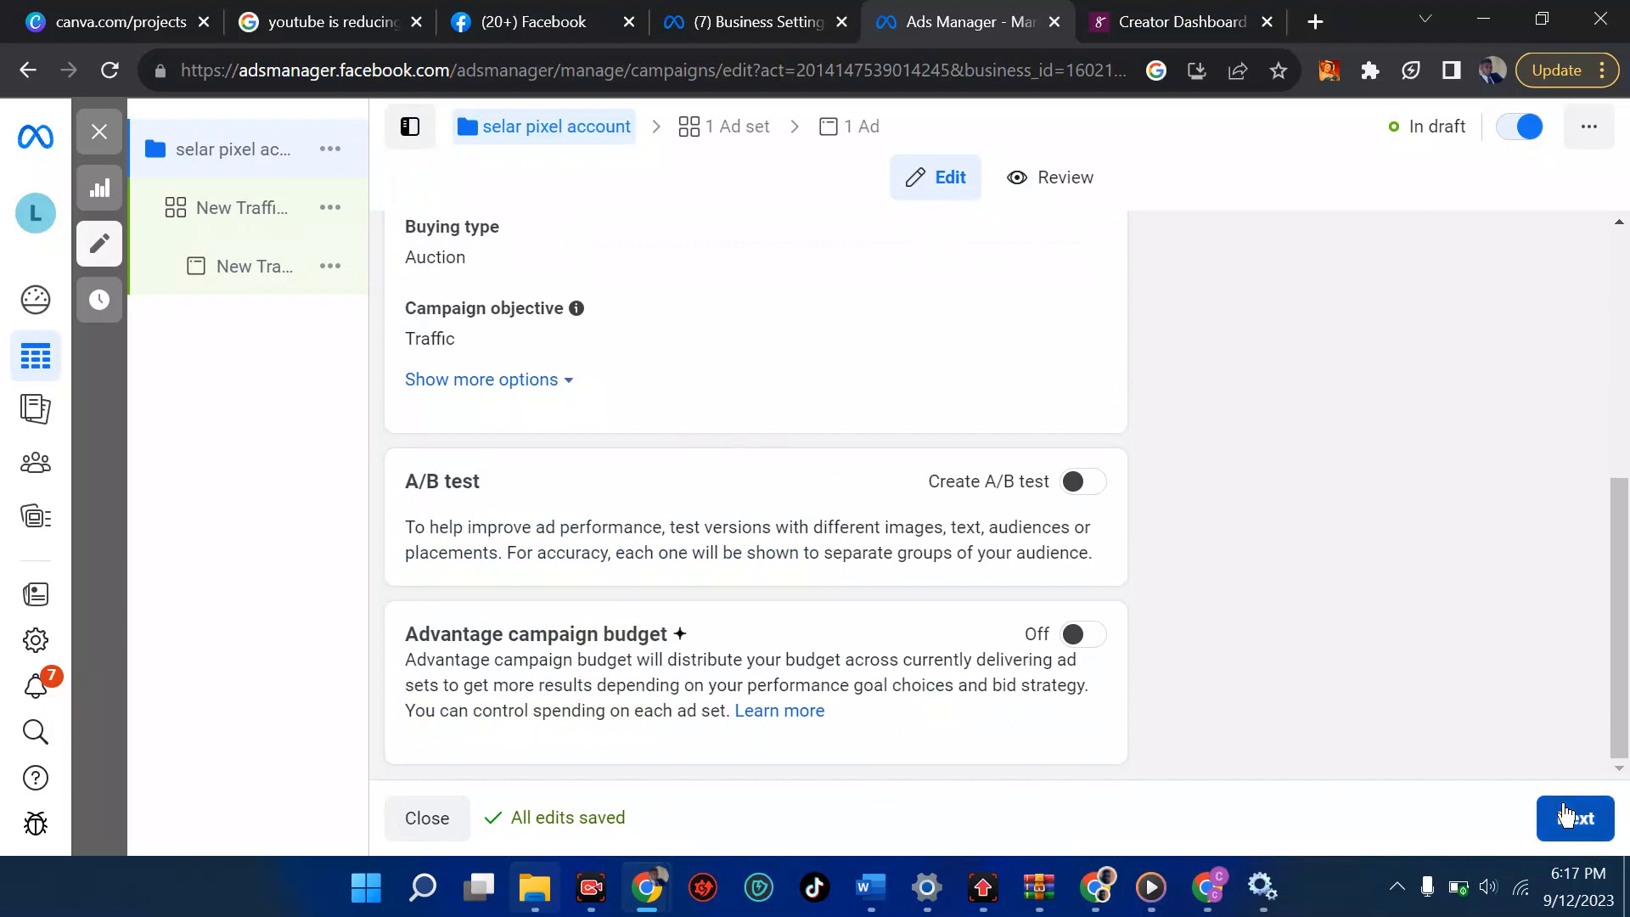
scroll(866, 498, up, 5)
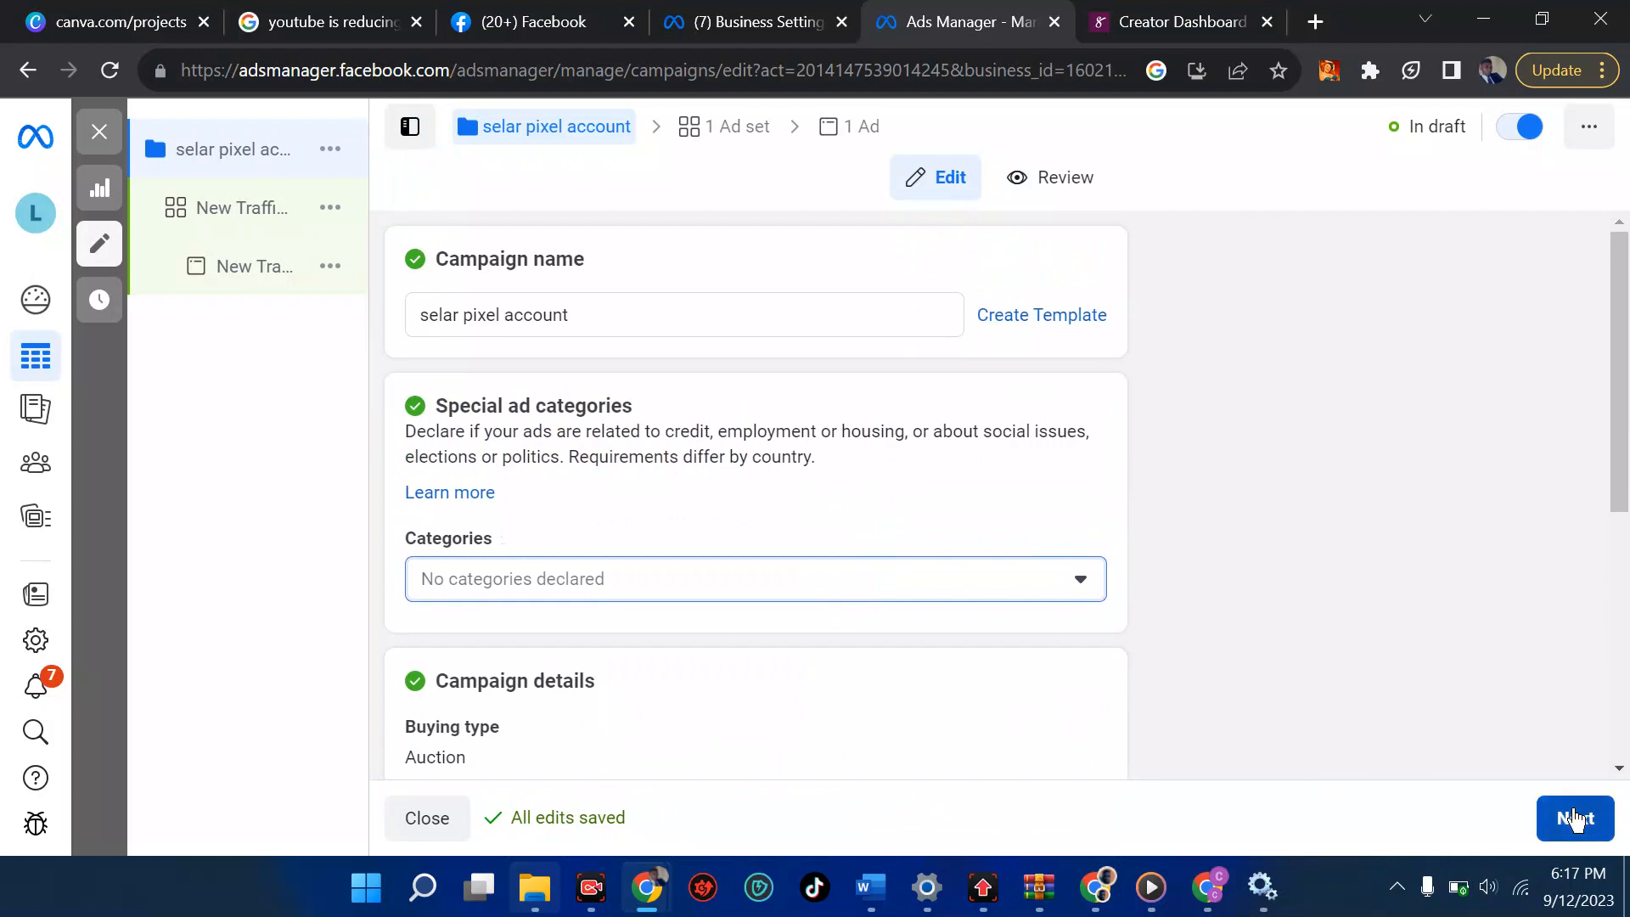
click(1574, 818)
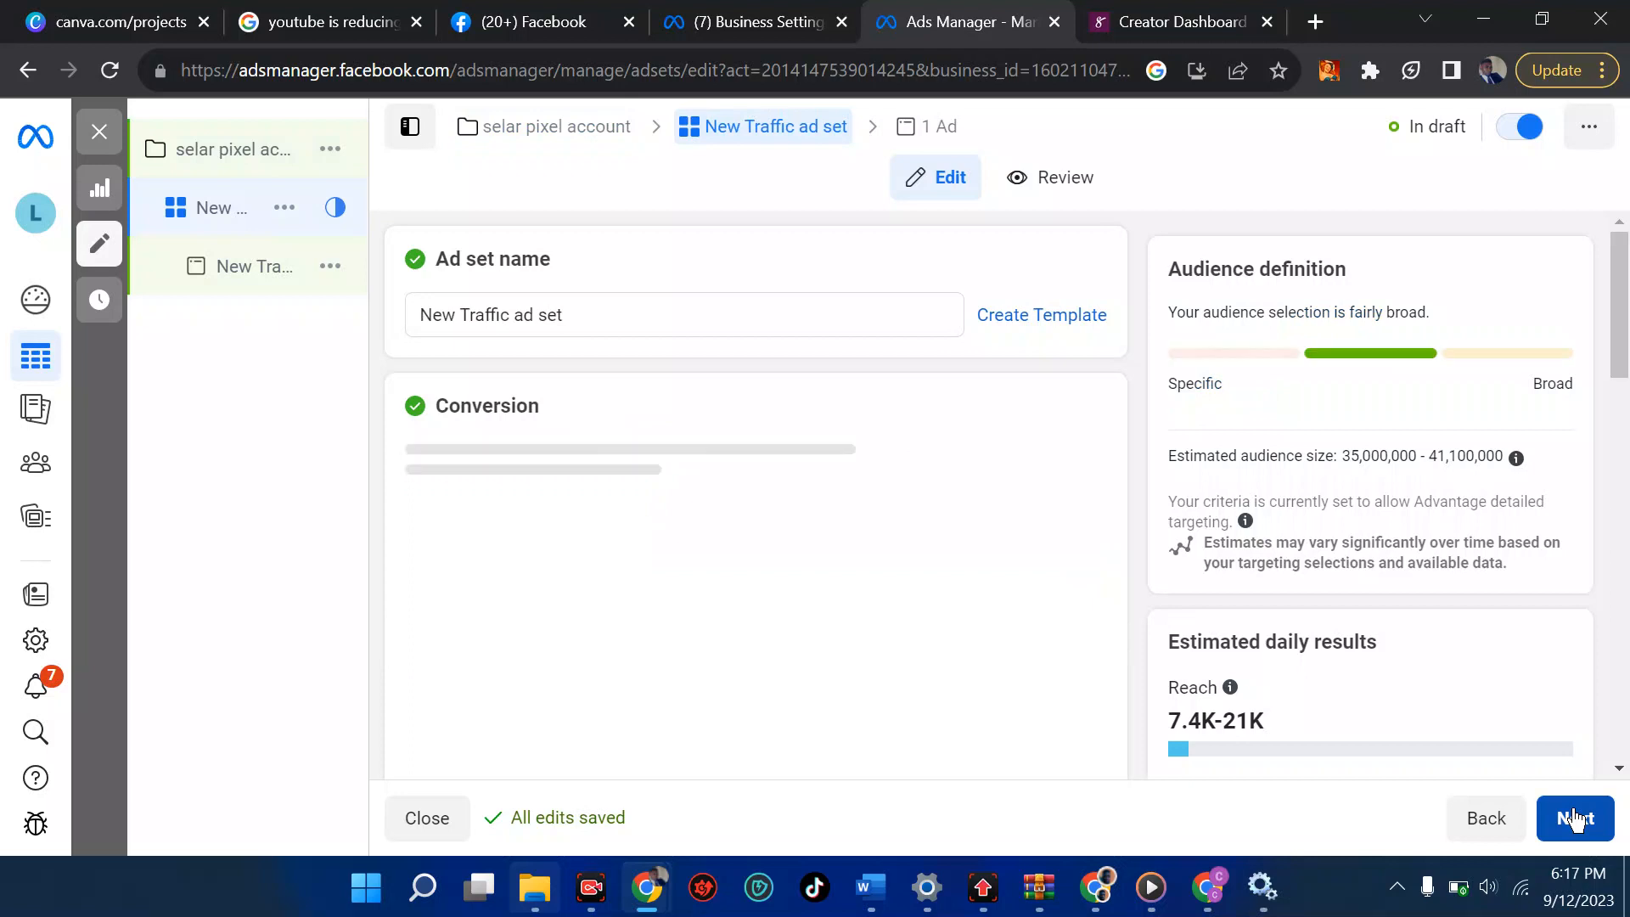
Rename the ad set as "selar audience and budget".
double_click(764, 319)
key(BackSpace)
key(BackSpace)
key(BackSpace)
key(BackSpace)
key(BackSpace)
key(BackSpace)
key(BackSpace)
key(BackSpace)
key(BackSpace)
key(BackSpace)
key(BackSpace)
key(BackSpace)
key(BackSpace)
key(BackSpace)
key(BackSpace)
key(BackSpace)
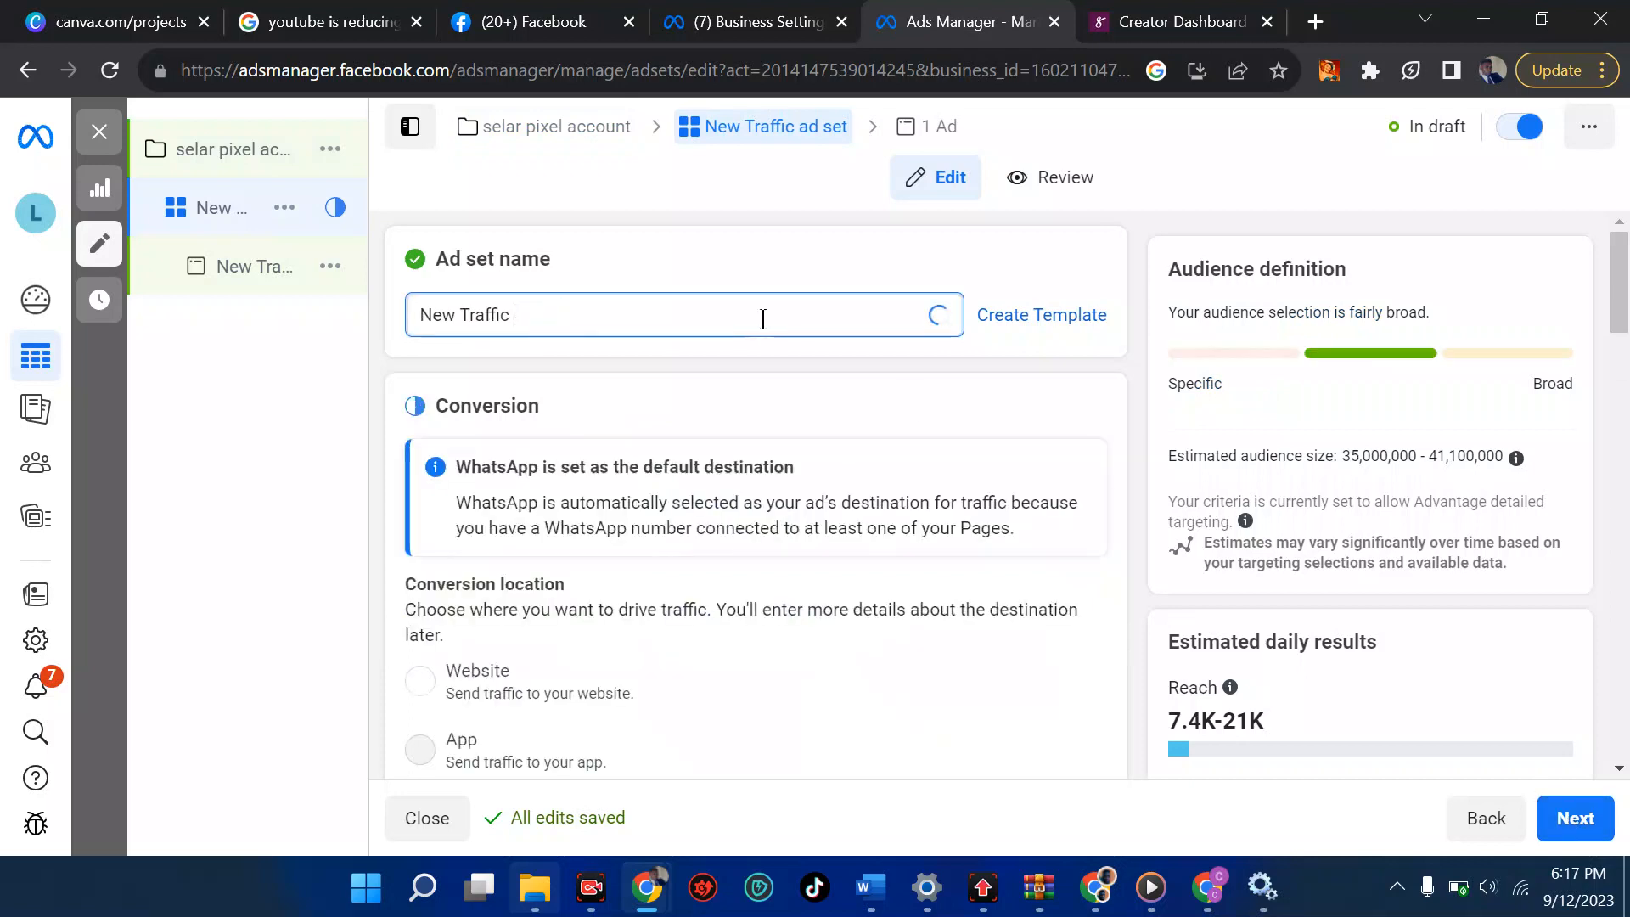
text(se)
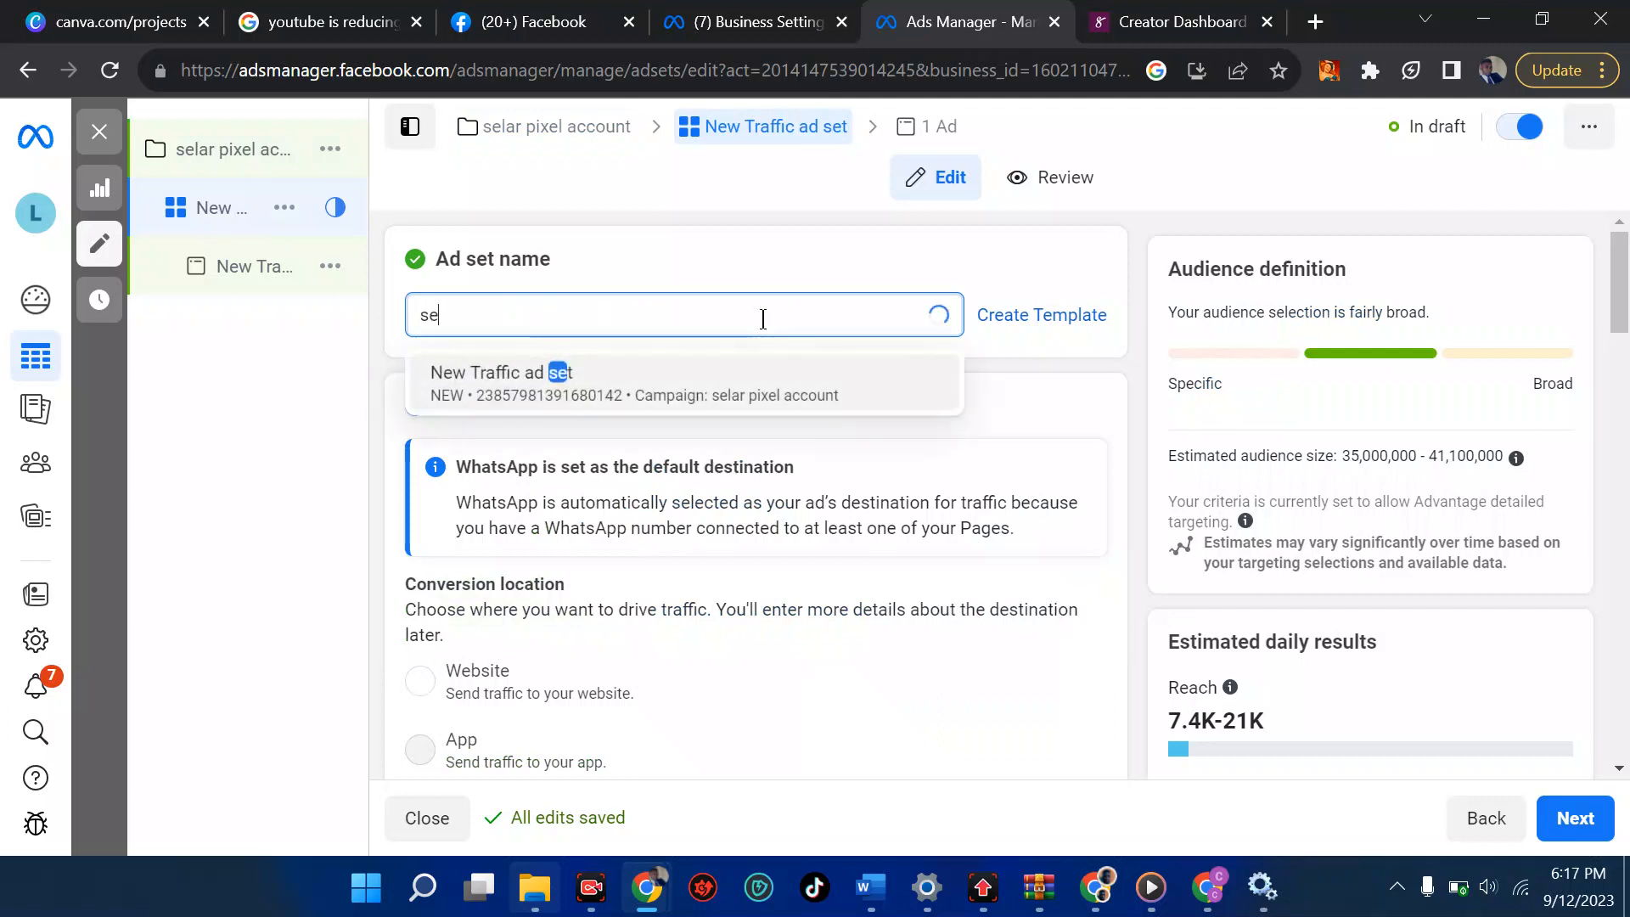
text(lar)
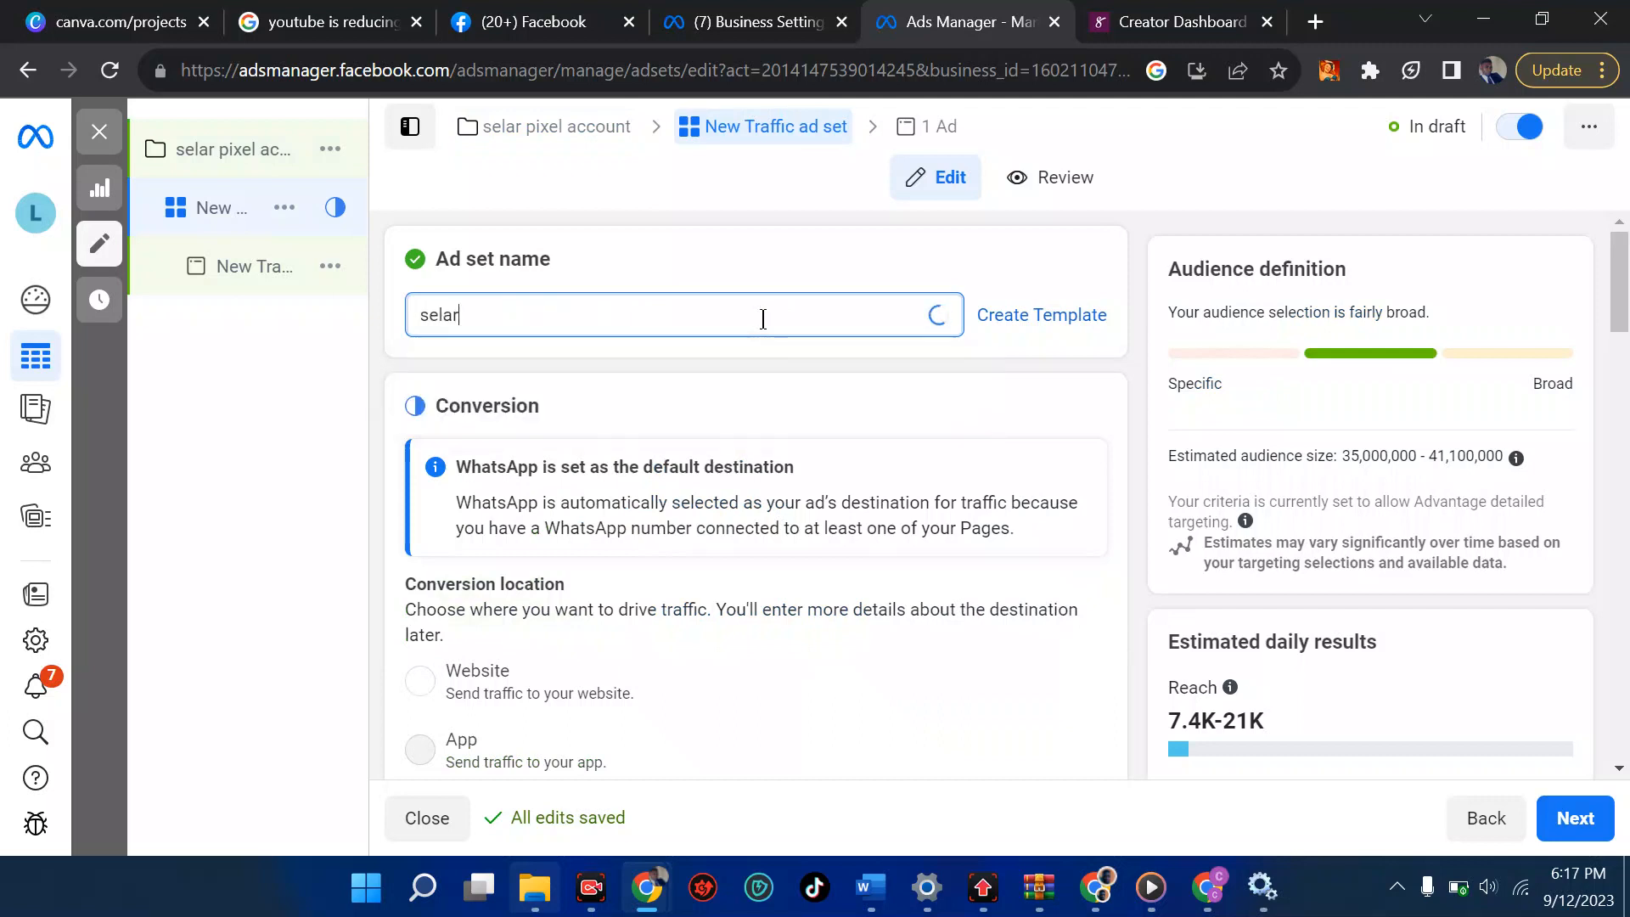
text( audience and budj)
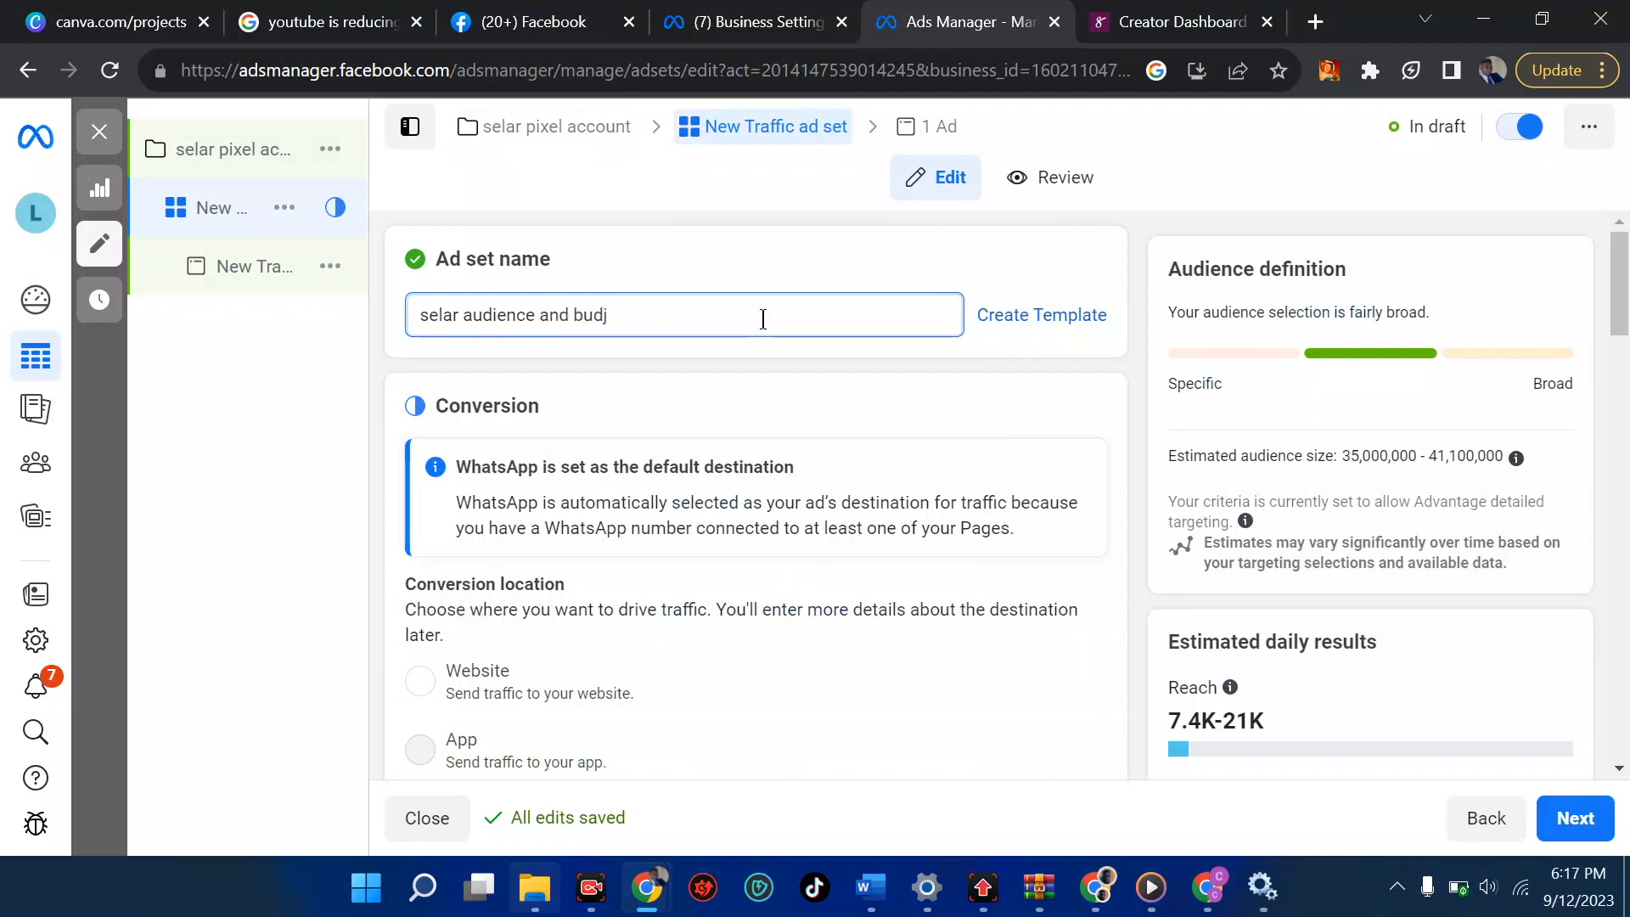
key(BackSpace)
text(get)
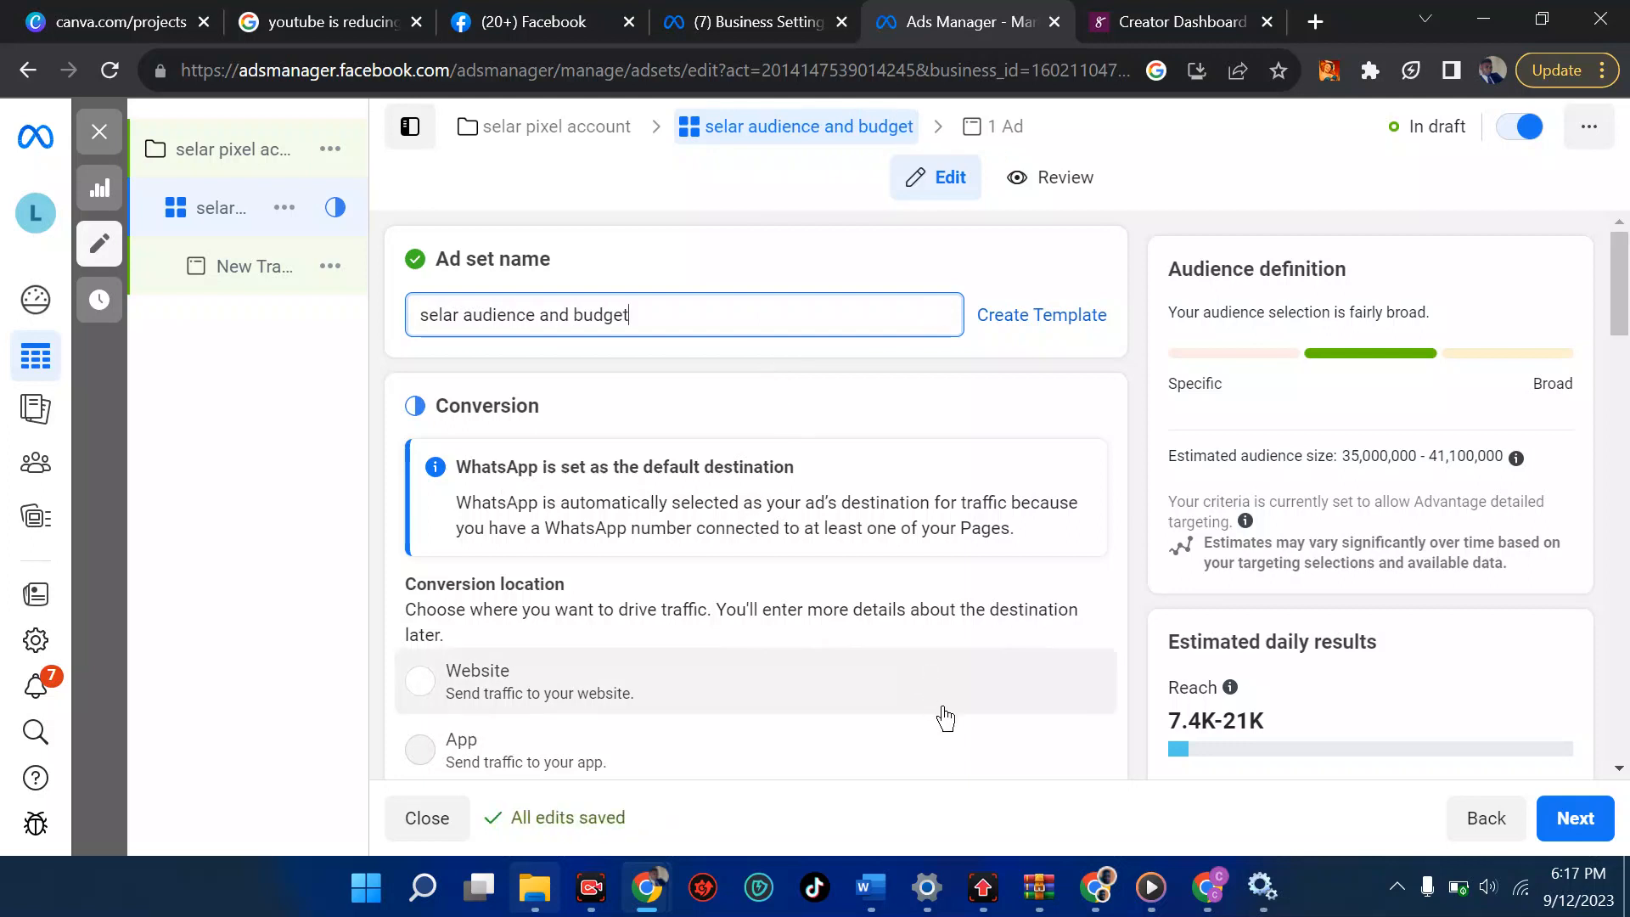
click(728, 405)
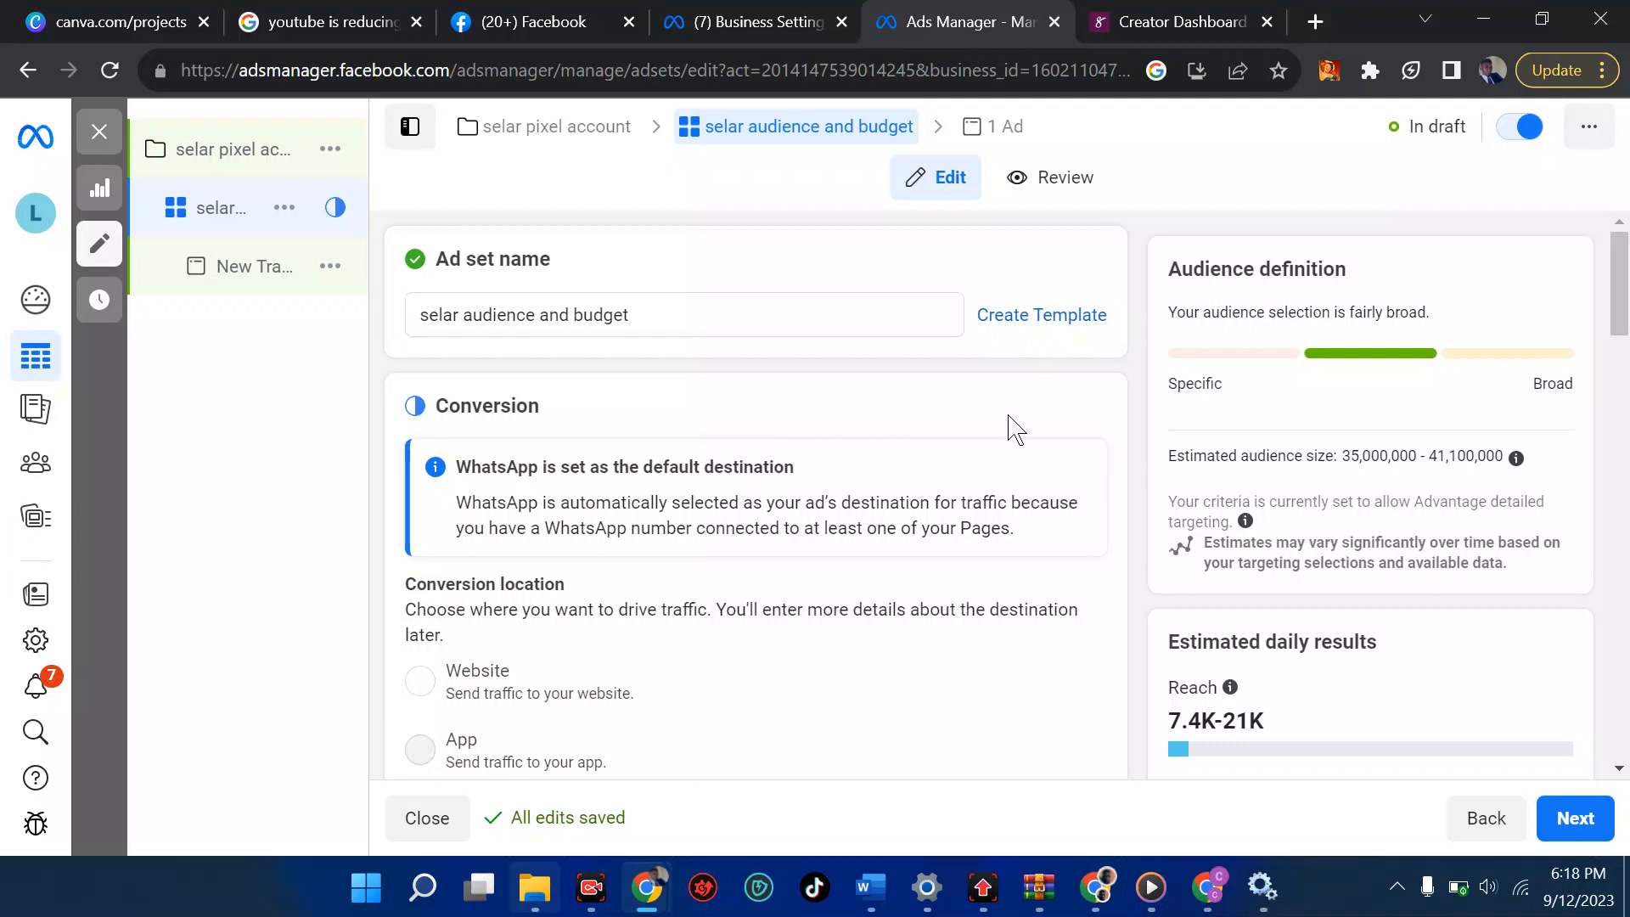
Change the ad set's conversion location to Website.
scroll(1014, 428, down, 1)
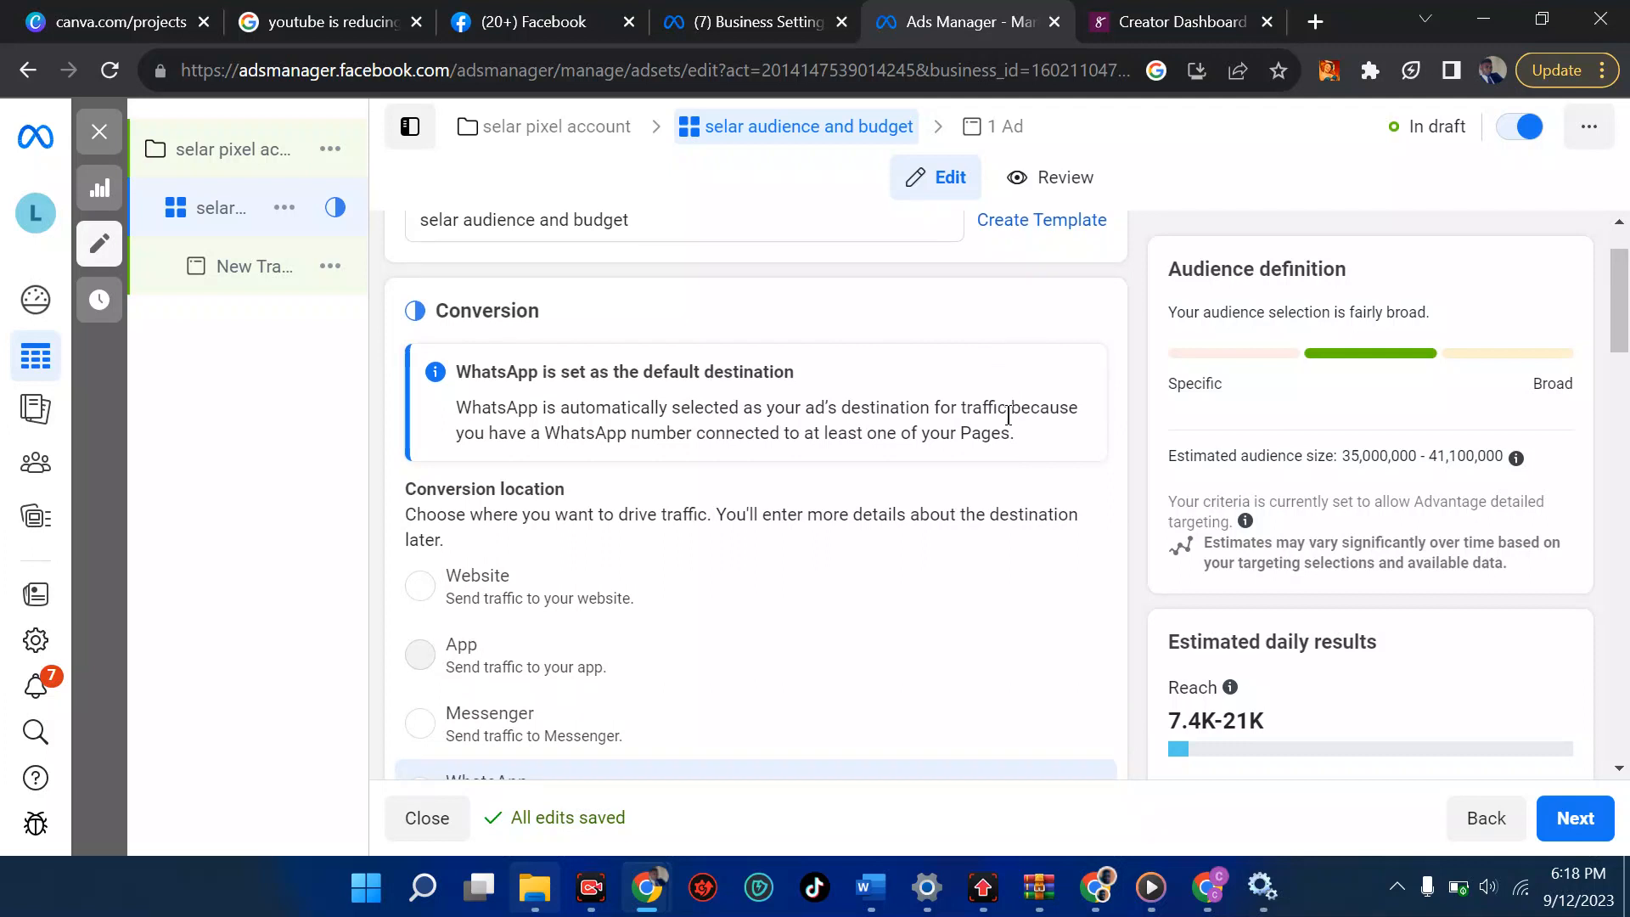
scroll(1010, 420, down, 3)
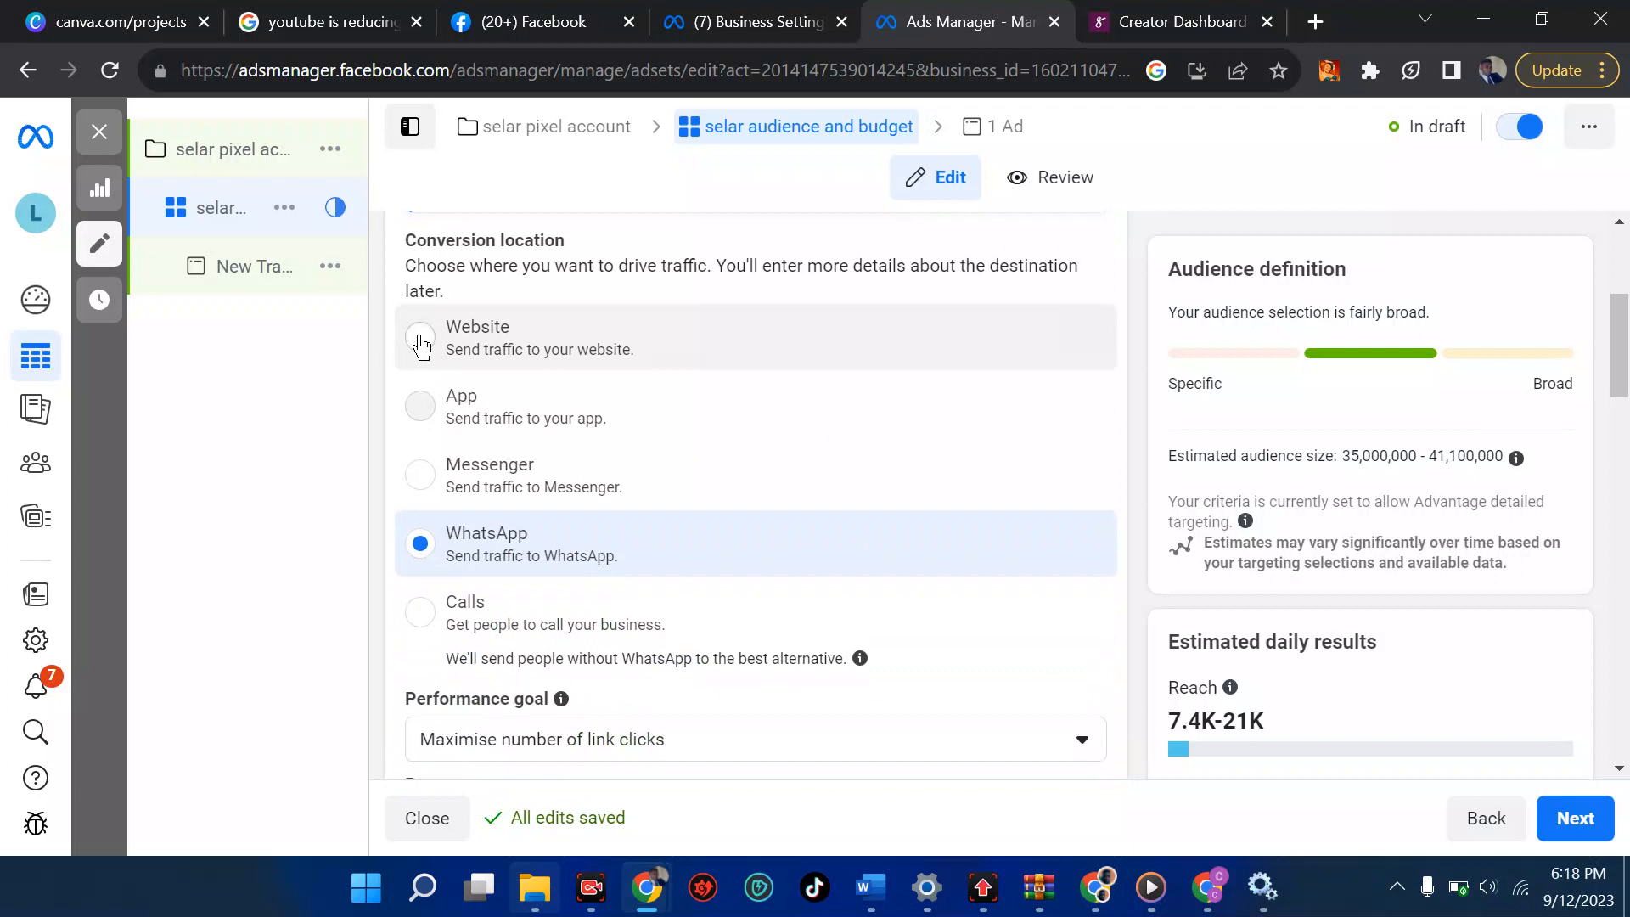
scroll(420, 343, down, 2)
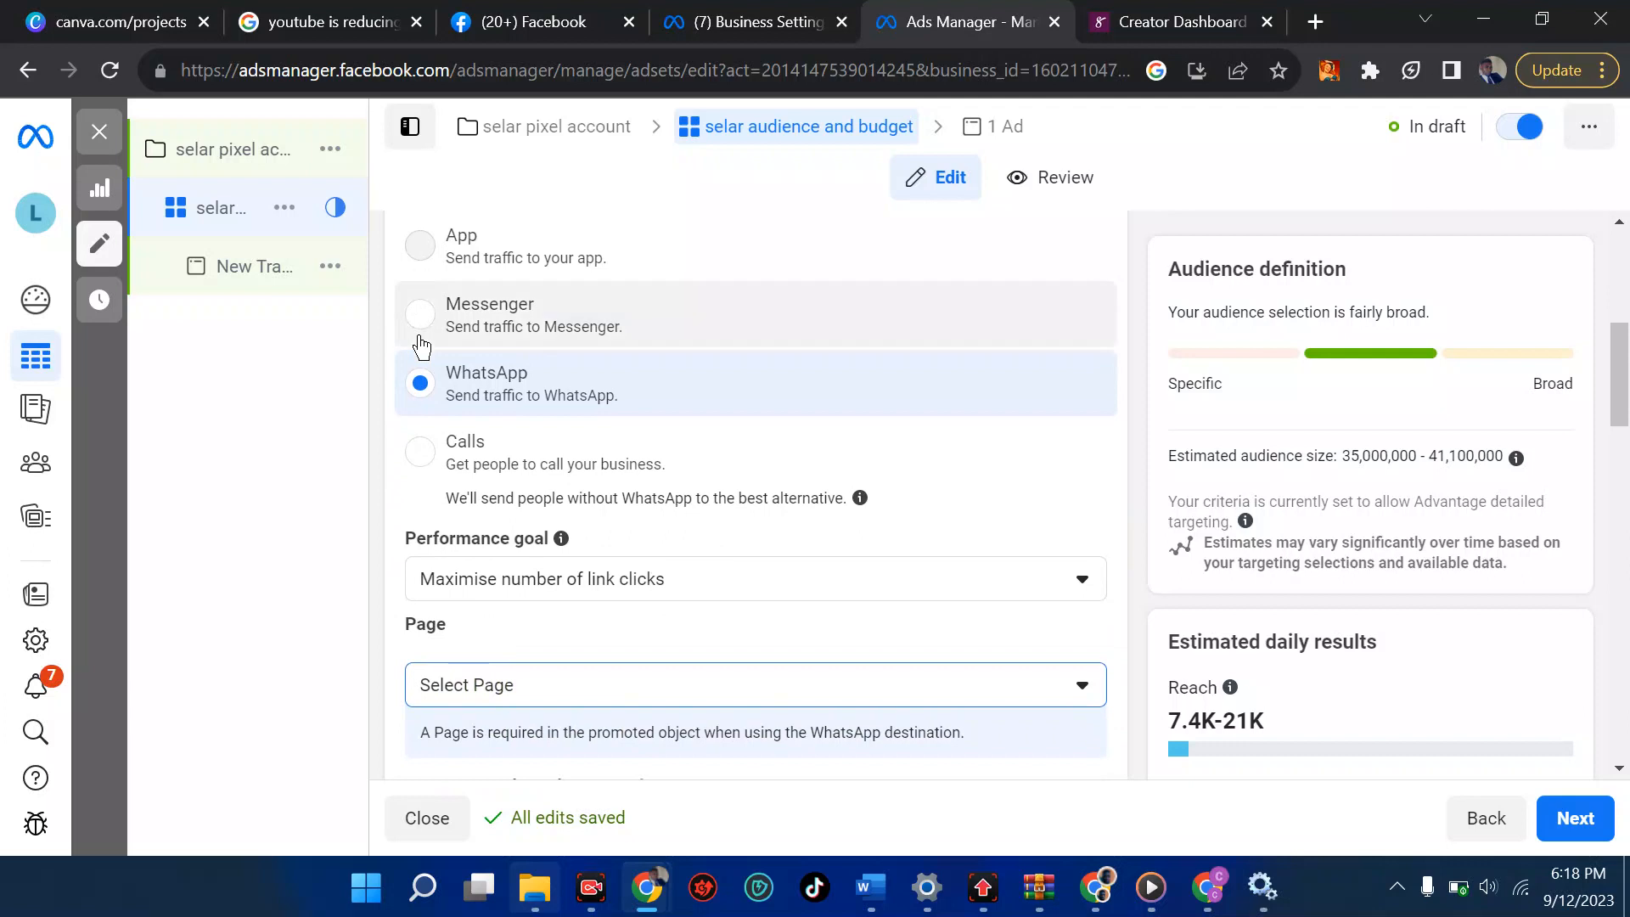
scroll(420, 344, up, 2)
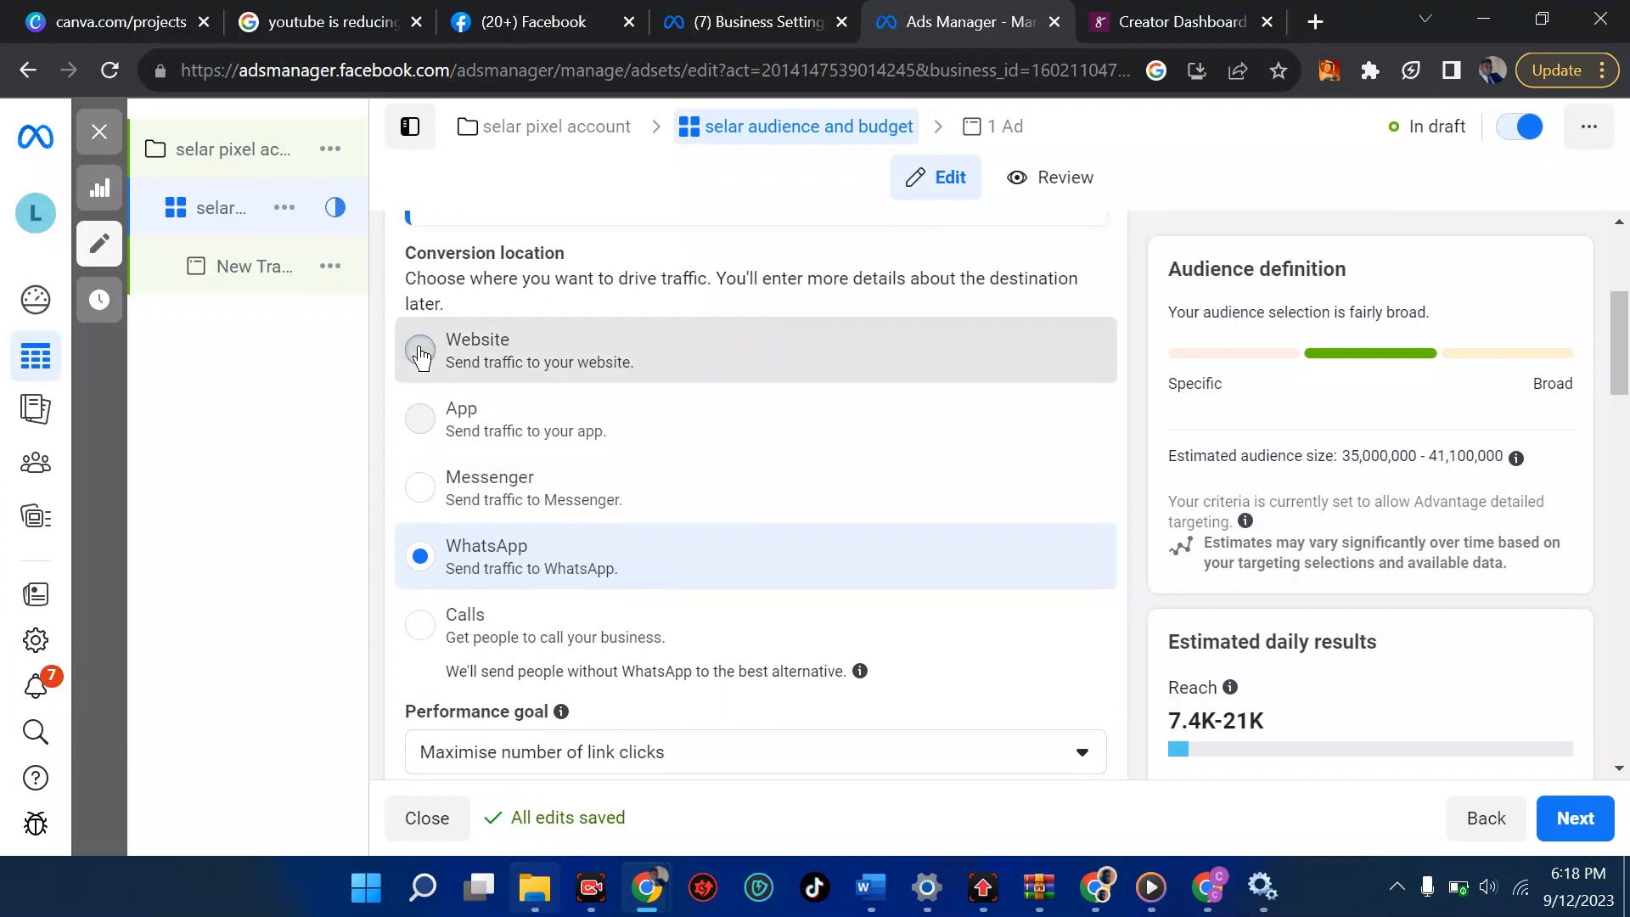
click(421, 355)
Set the performance goal to "Maximise number of landing page views".
scroll(525, 391, down, 3)
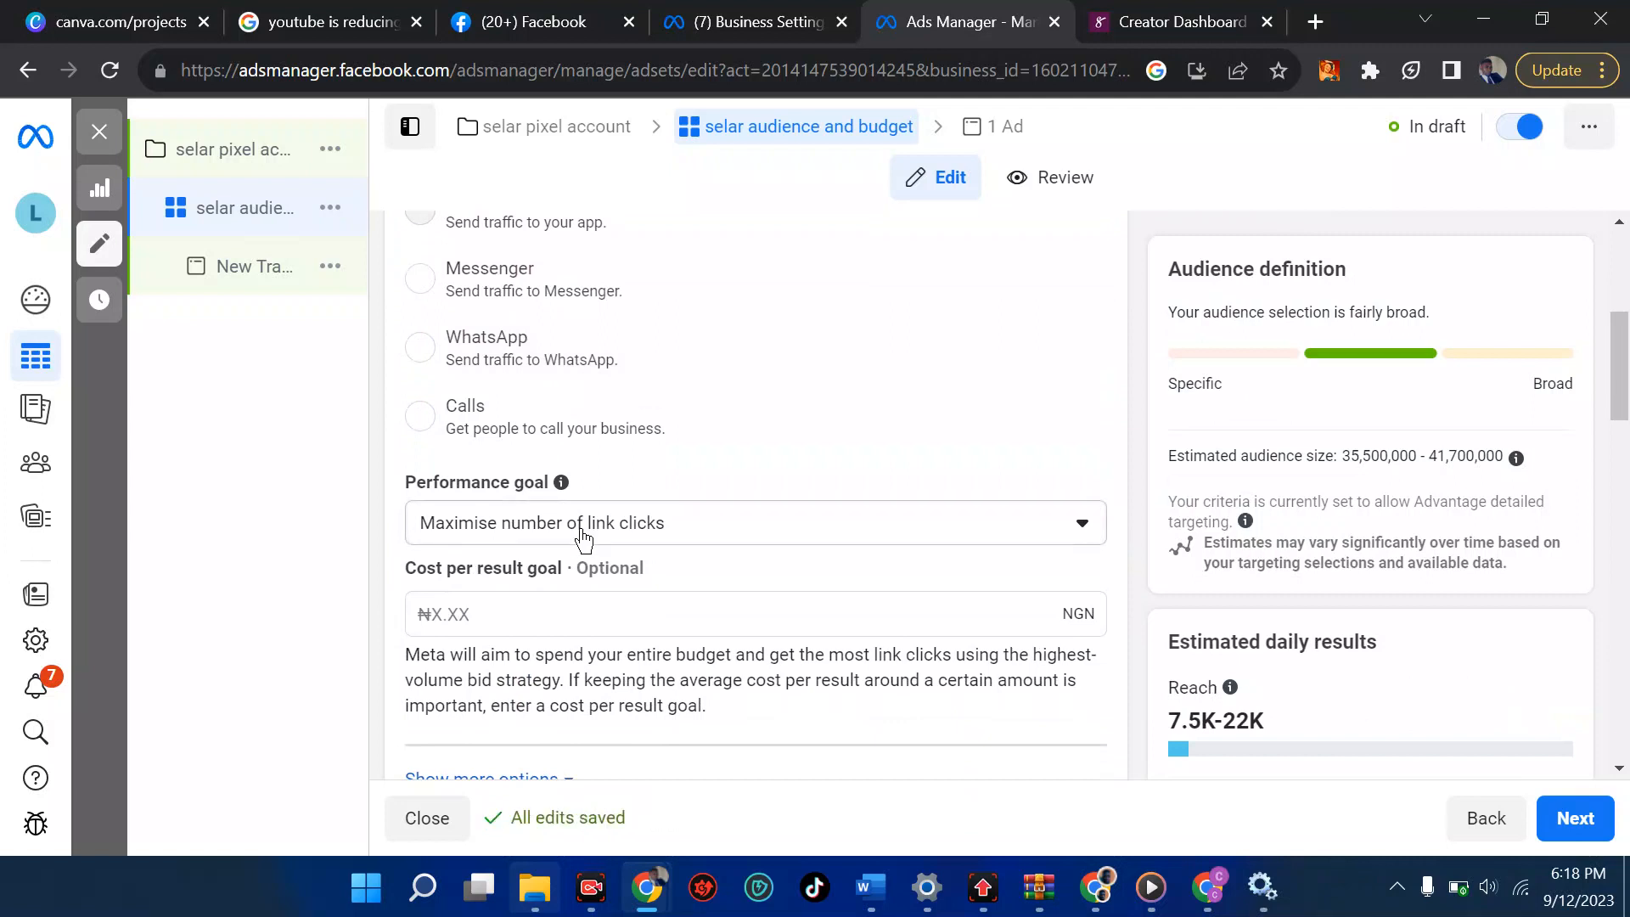
click(583, 534)
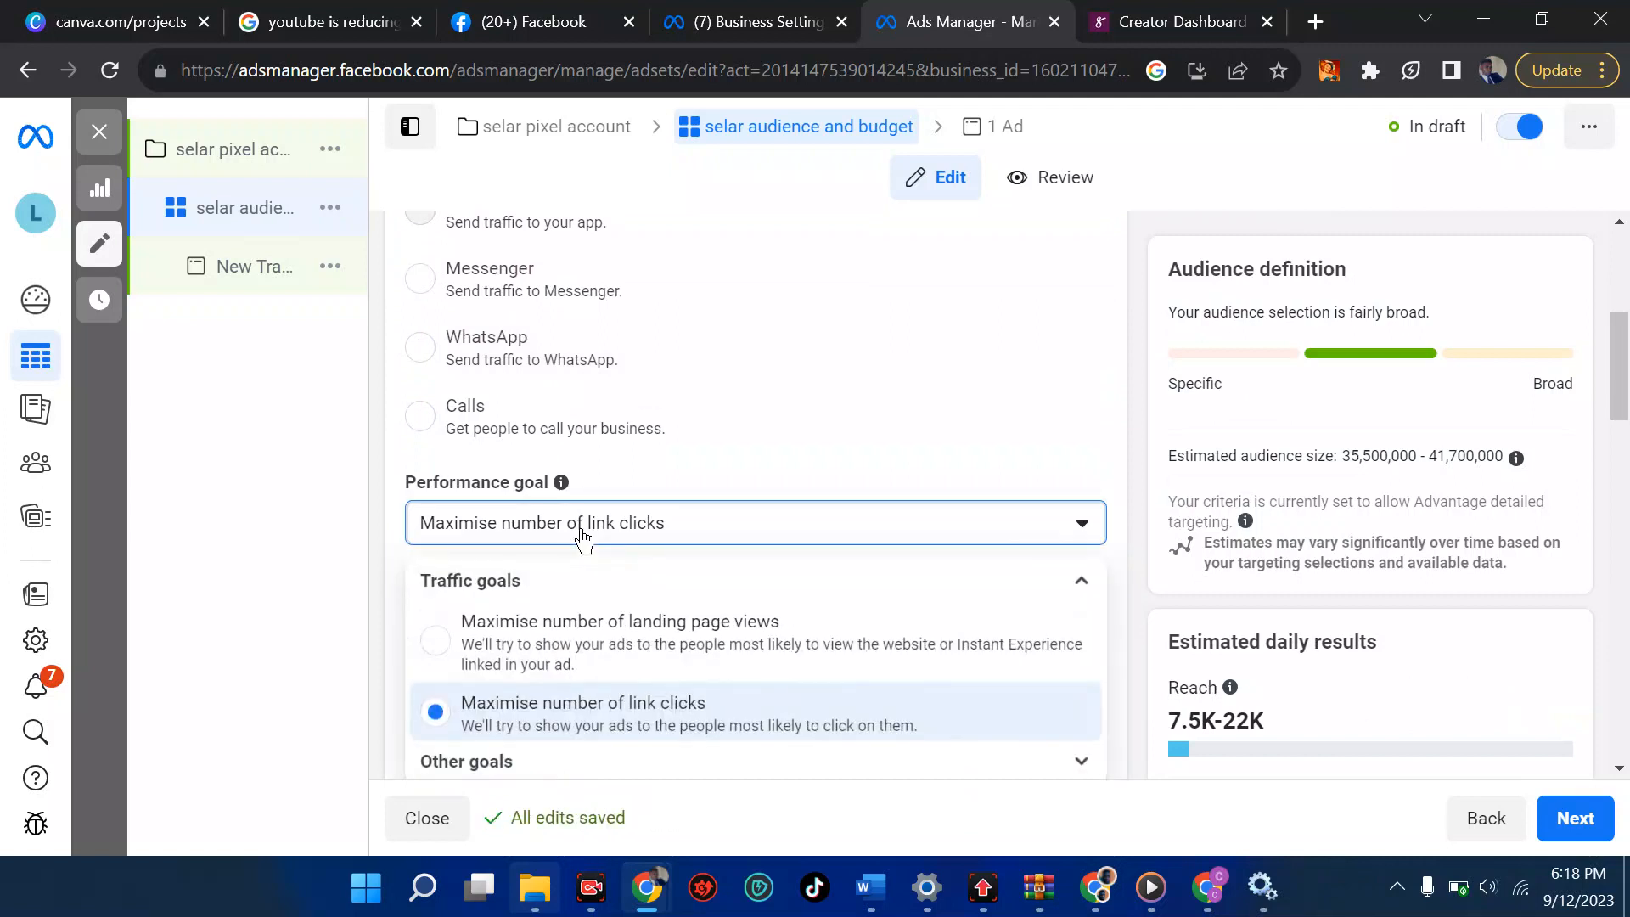
click(562, 655)
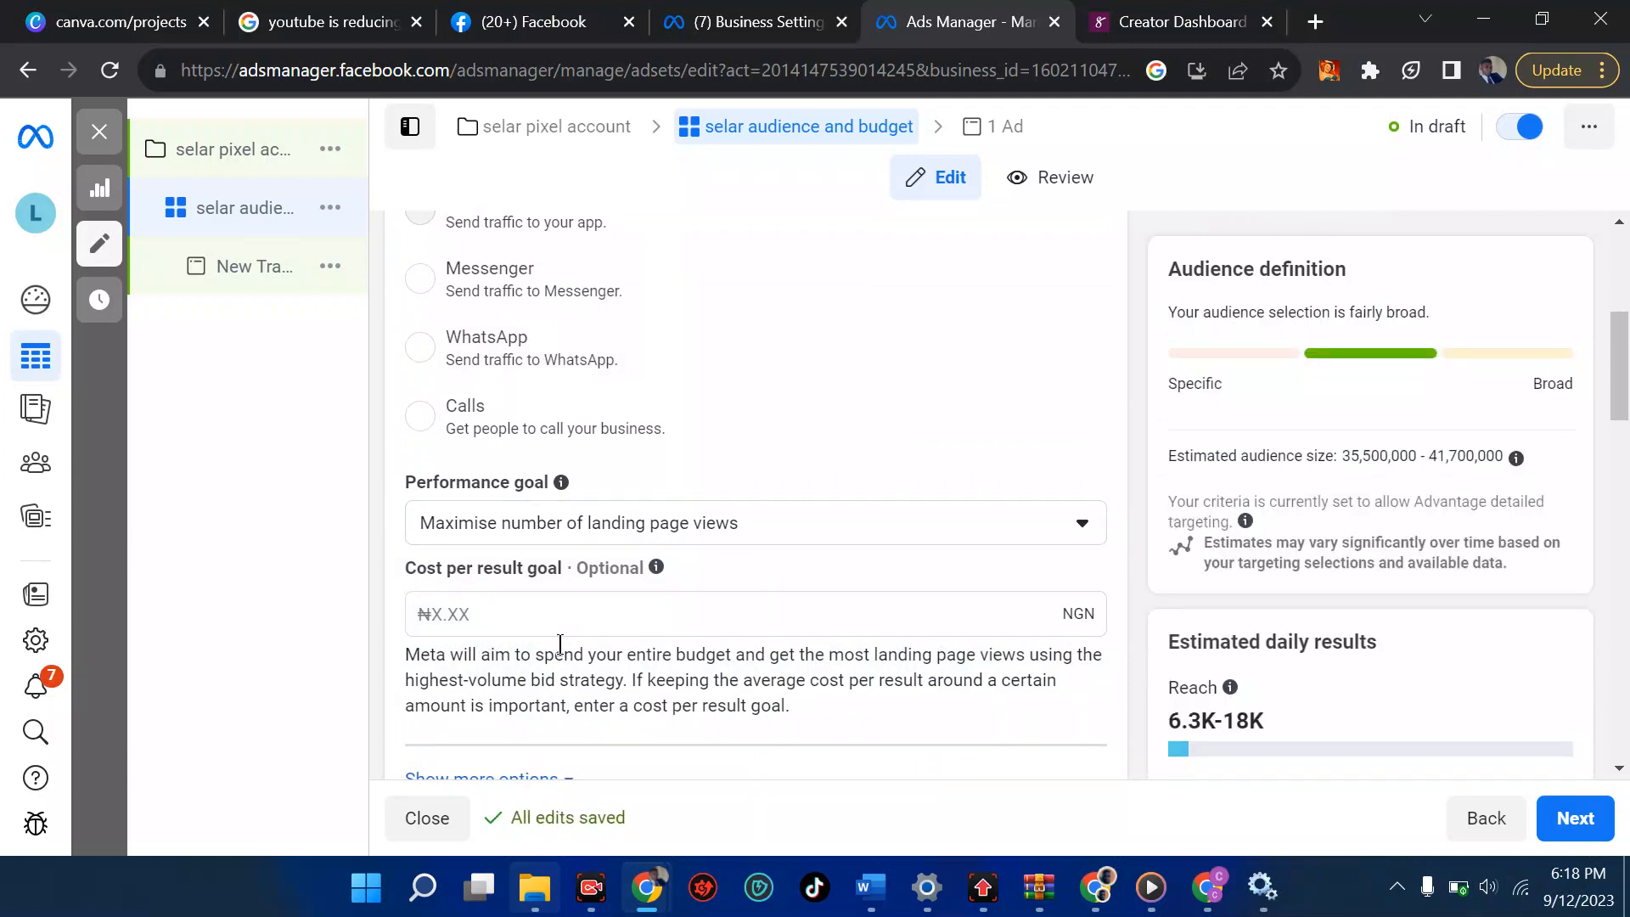
Enter a cost per result goal of 60 NGN and change the bid strategy to Bid cap.
scroll(560, 643, down, 8)
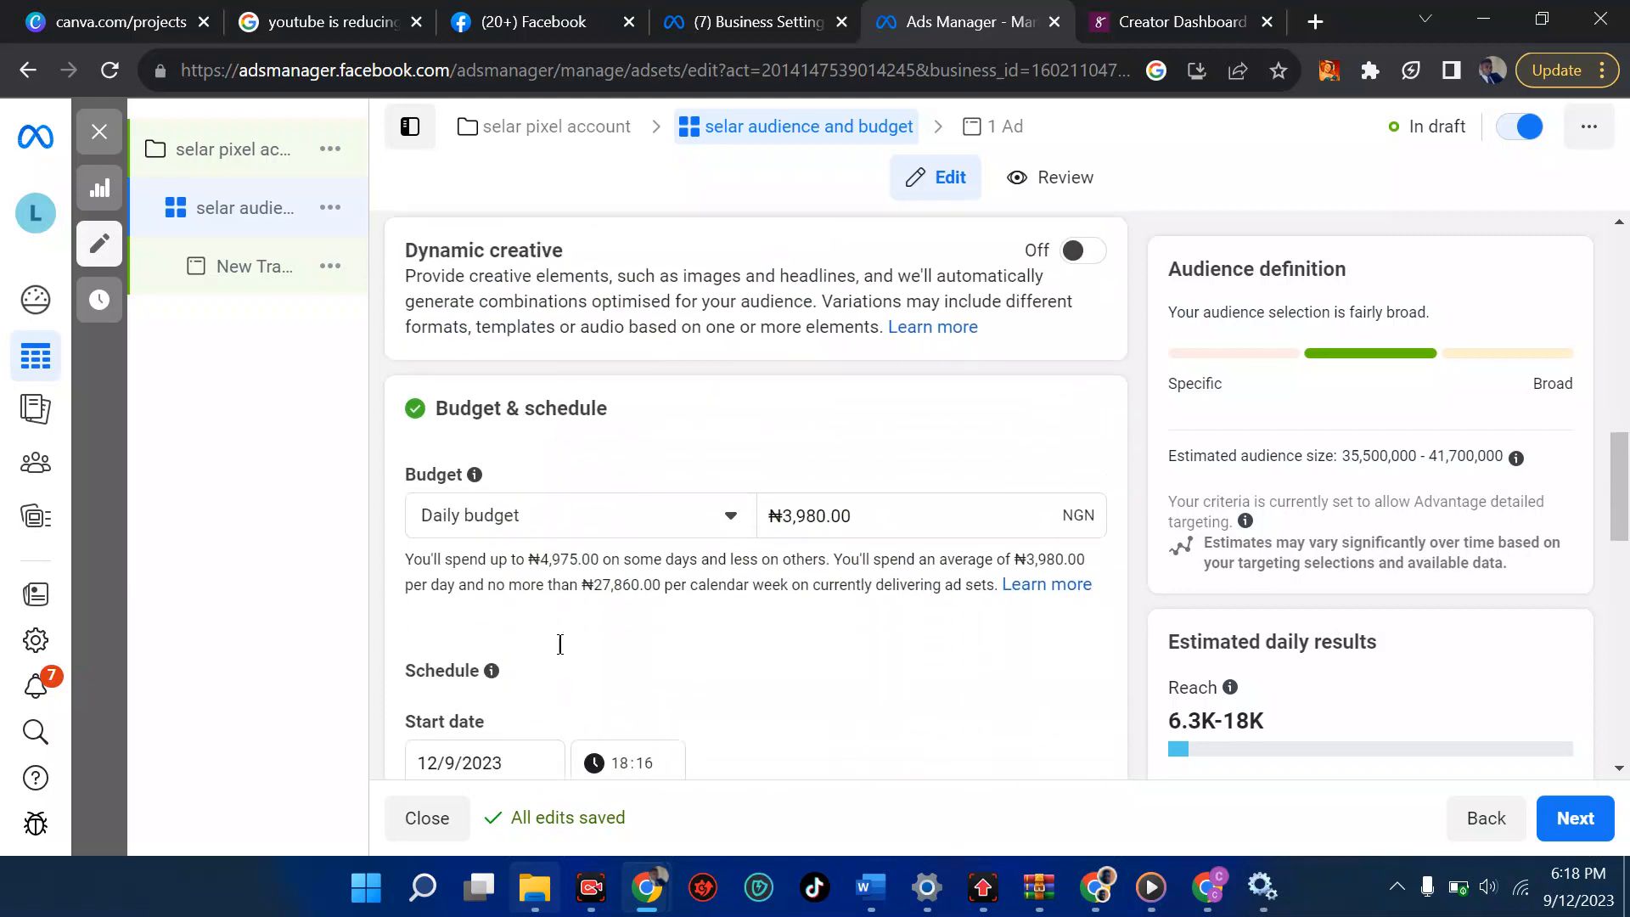
scroll(560, 644, up, 6)
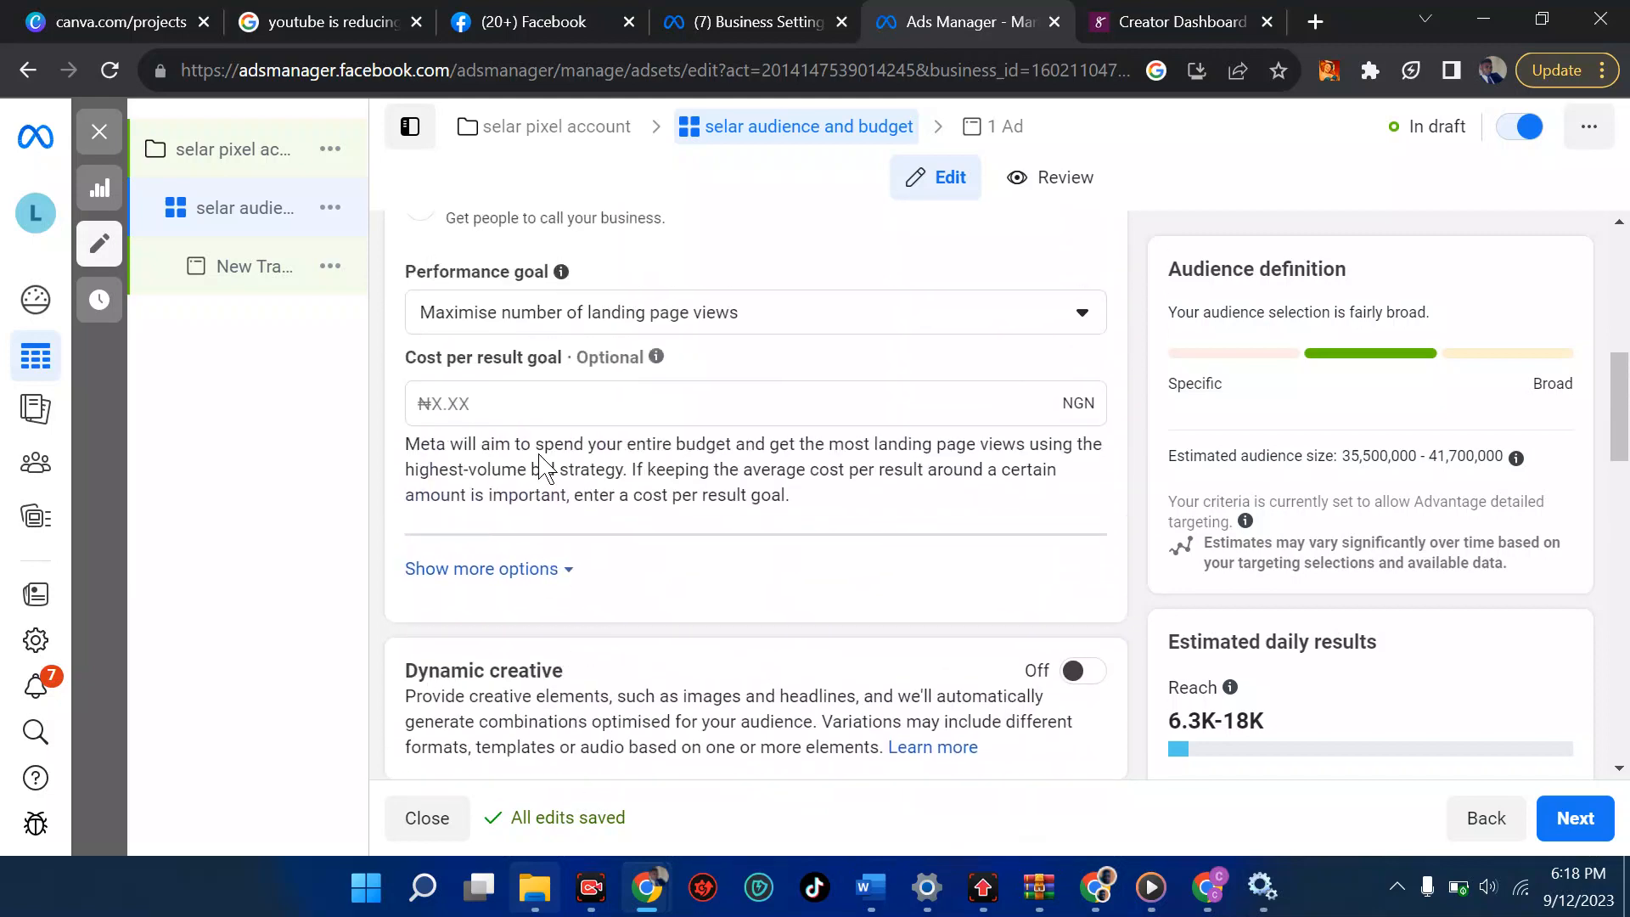
click(544, 404)
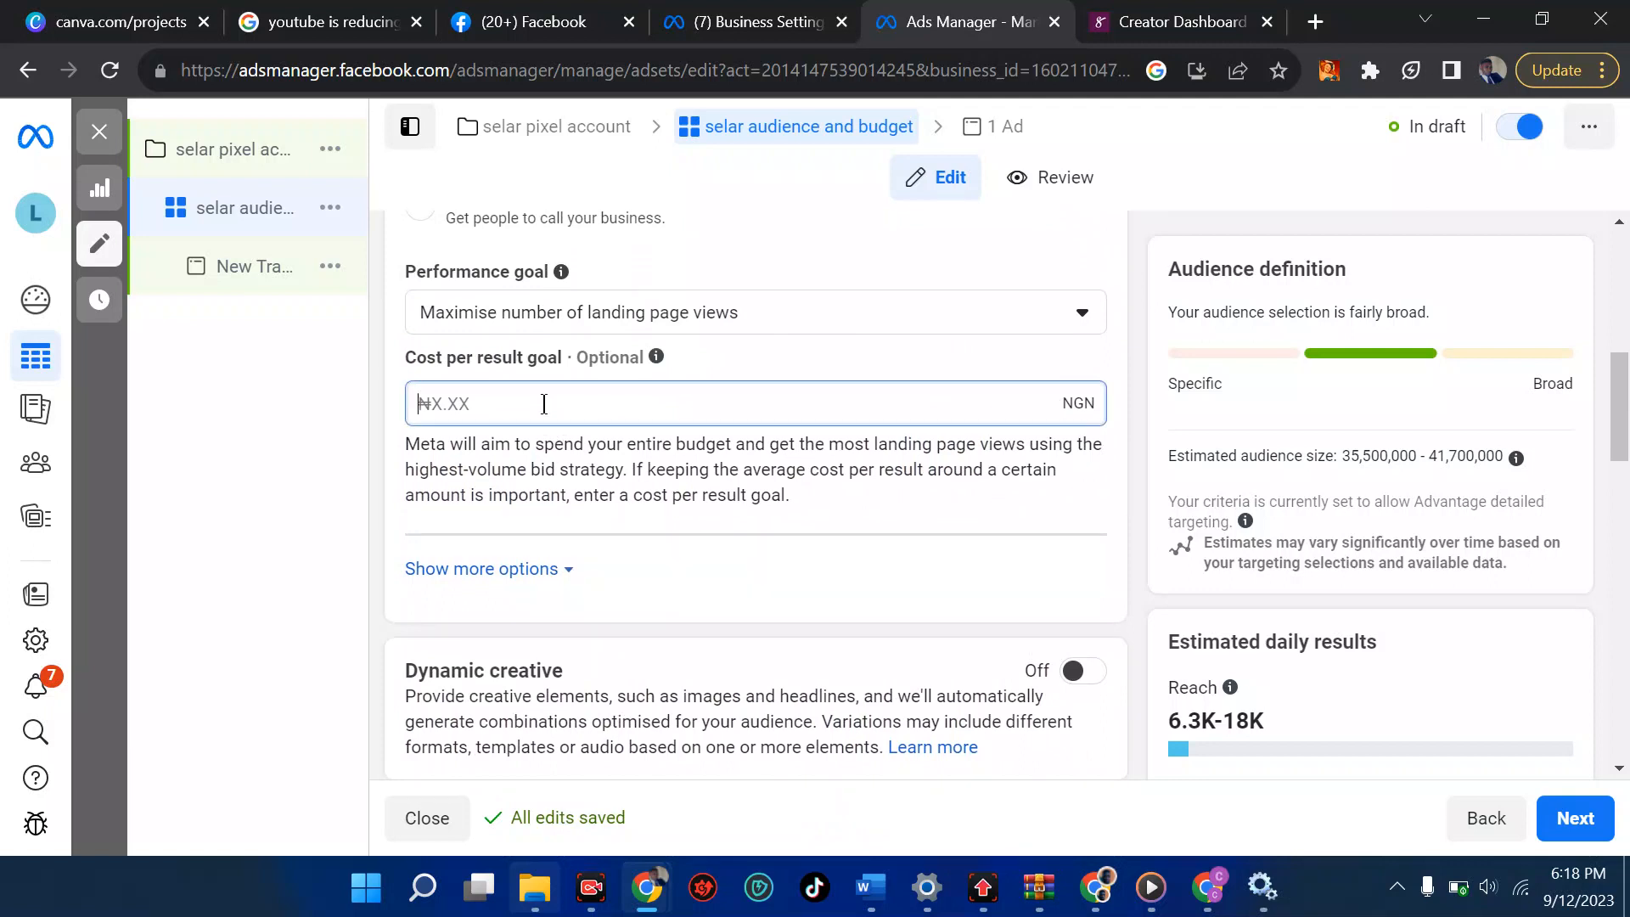
text(60)
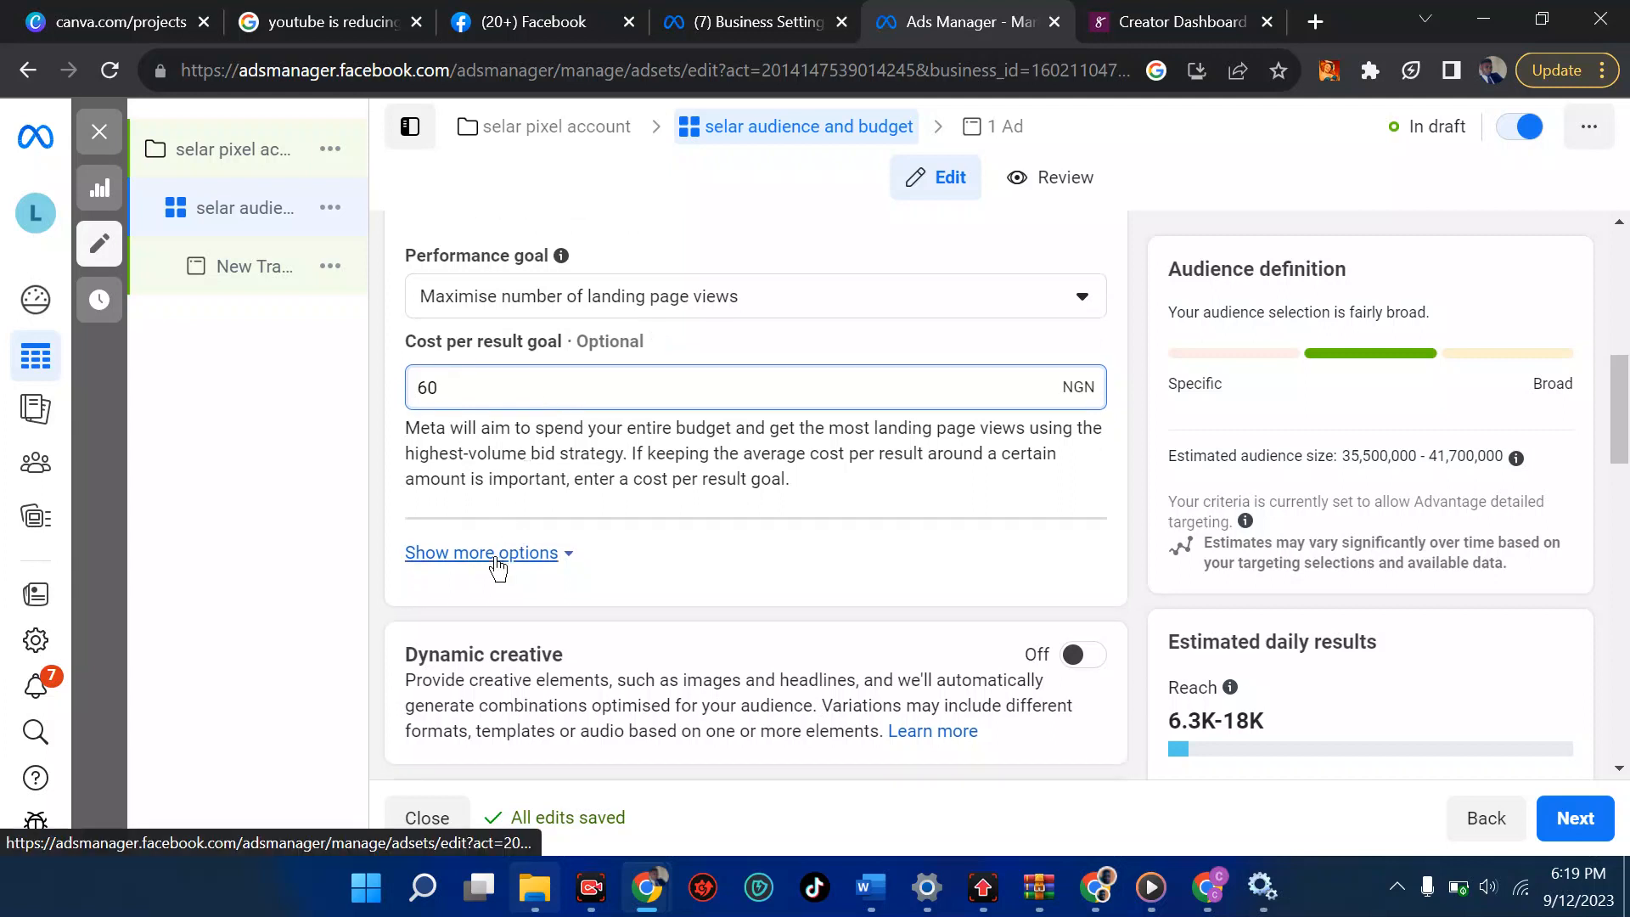
click(638, 577)
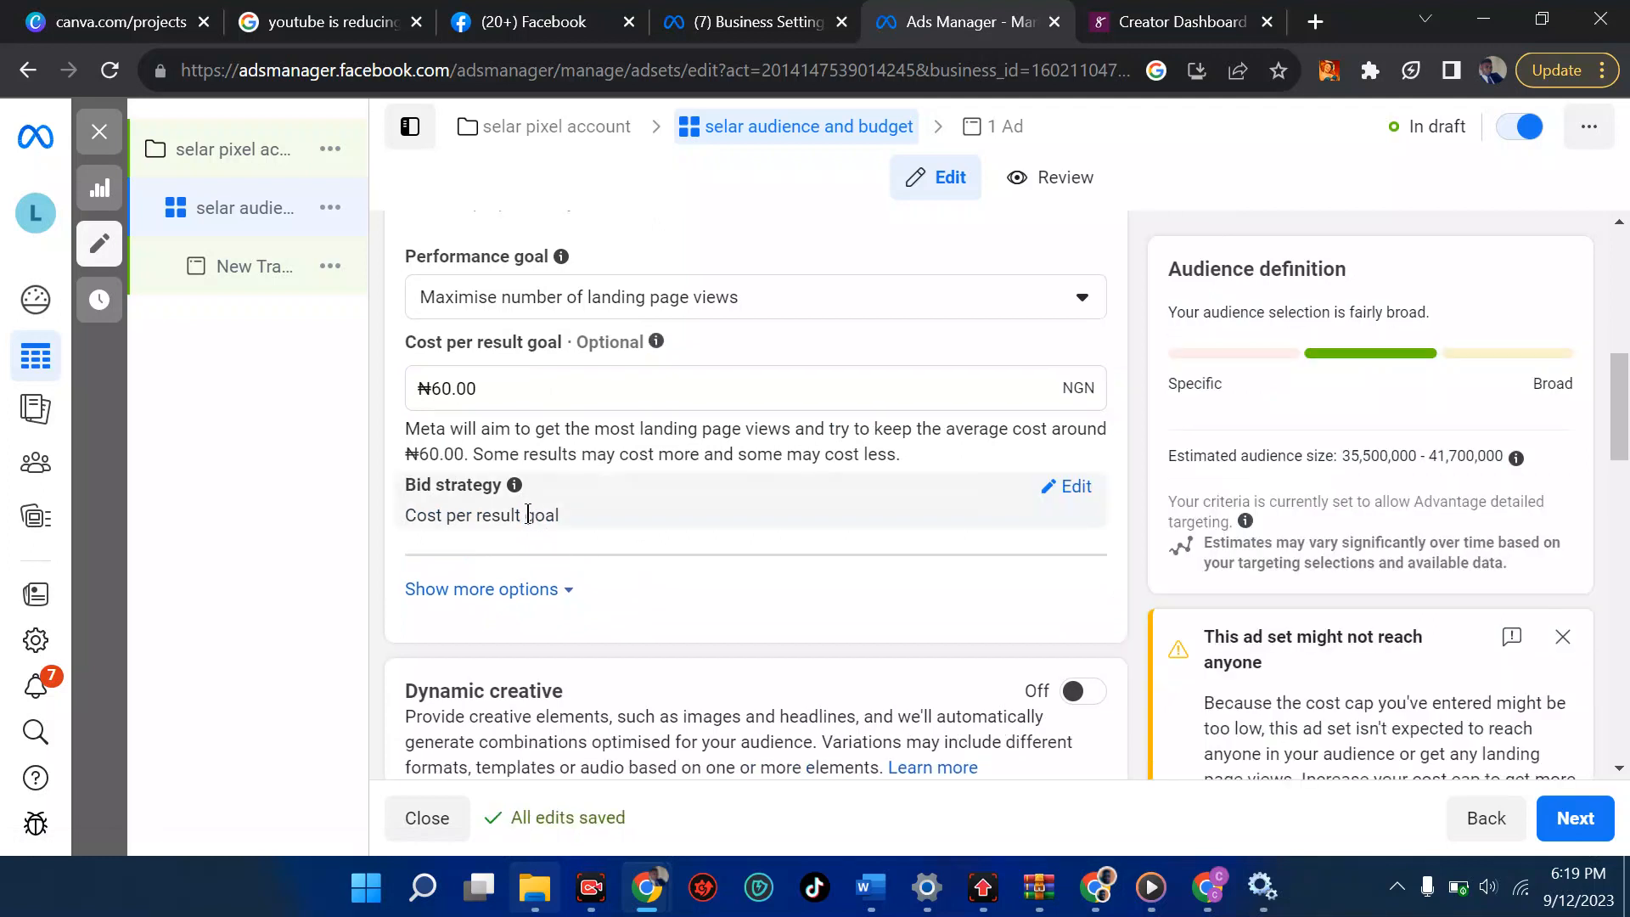
click(1077, 488)
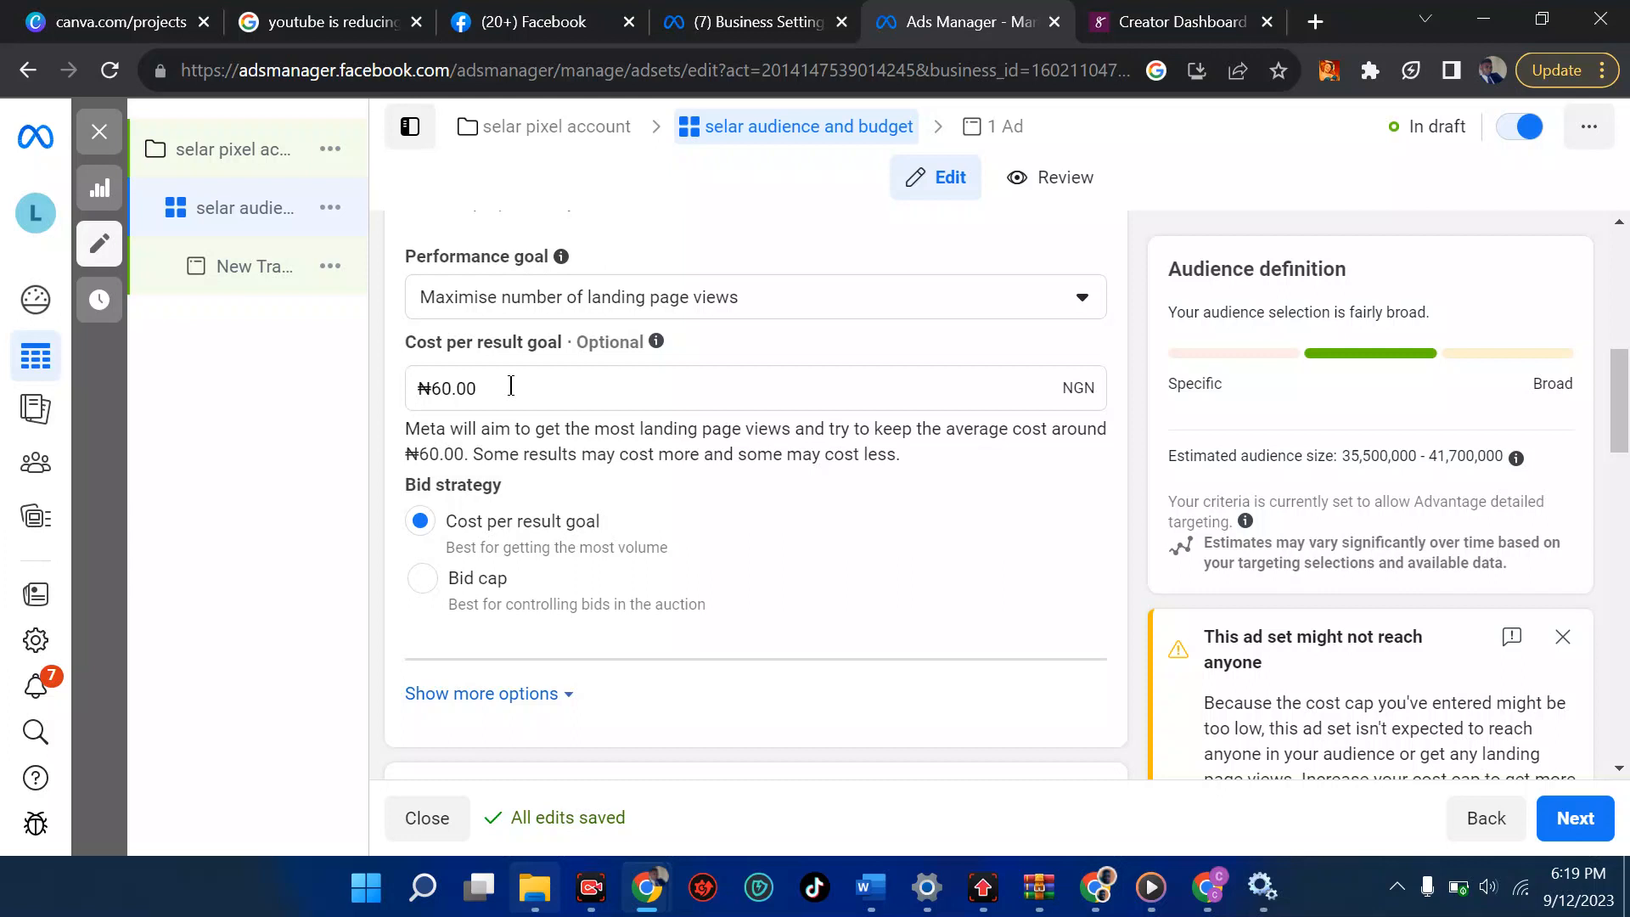
click(423, 579)
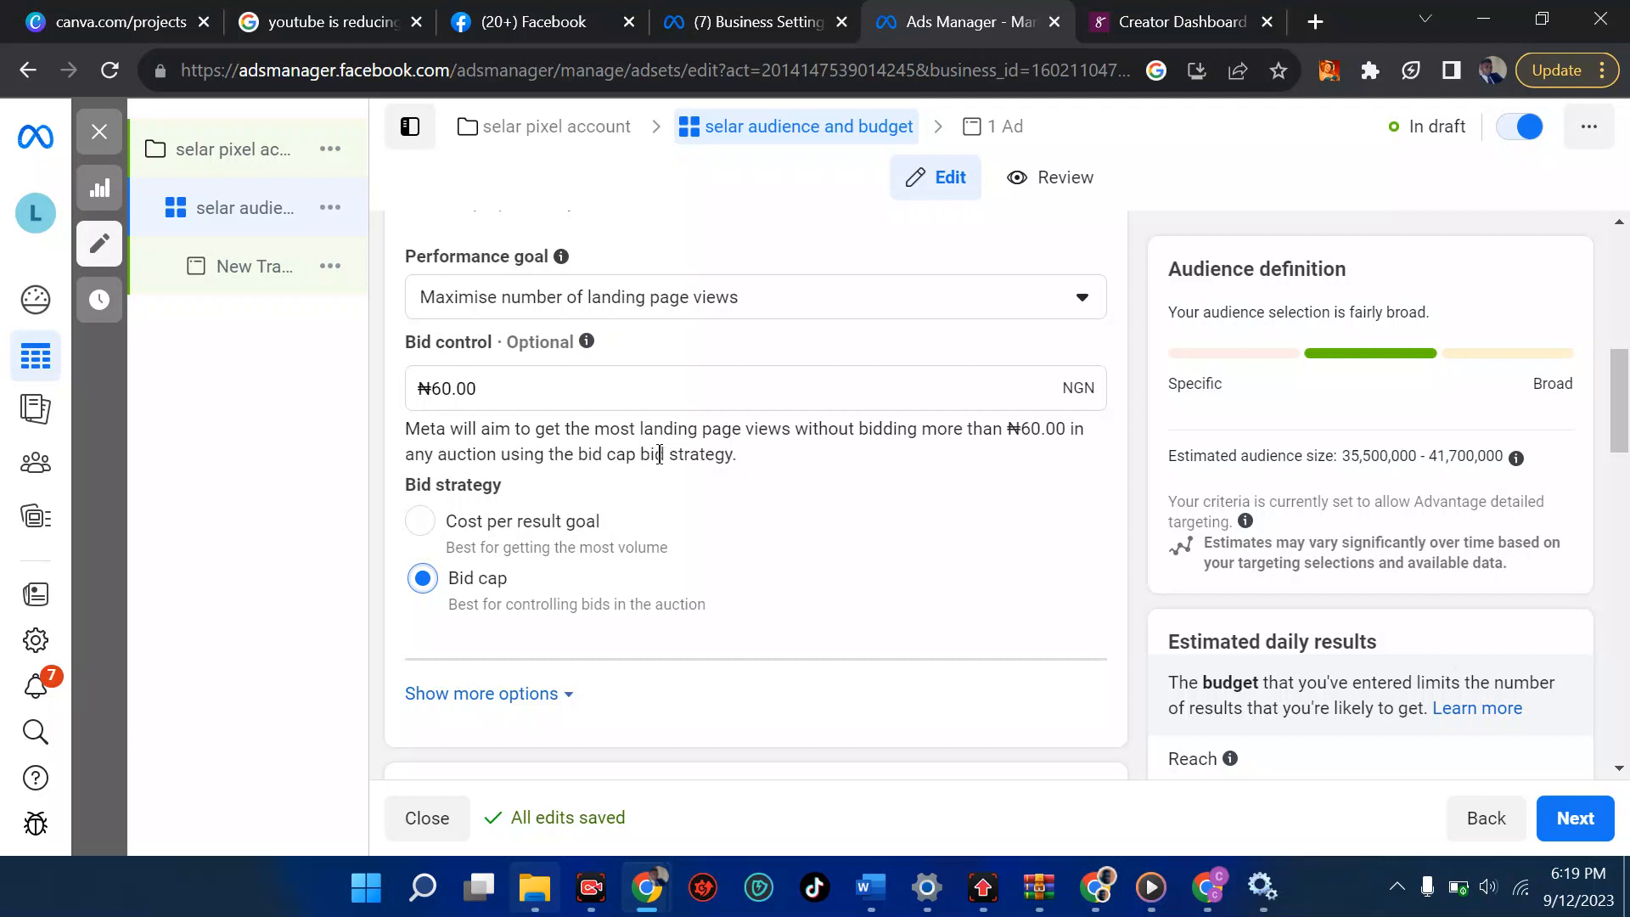
Set the ad set's daily budget to 5000 NGN.
scroll(660, 455, down, 5)
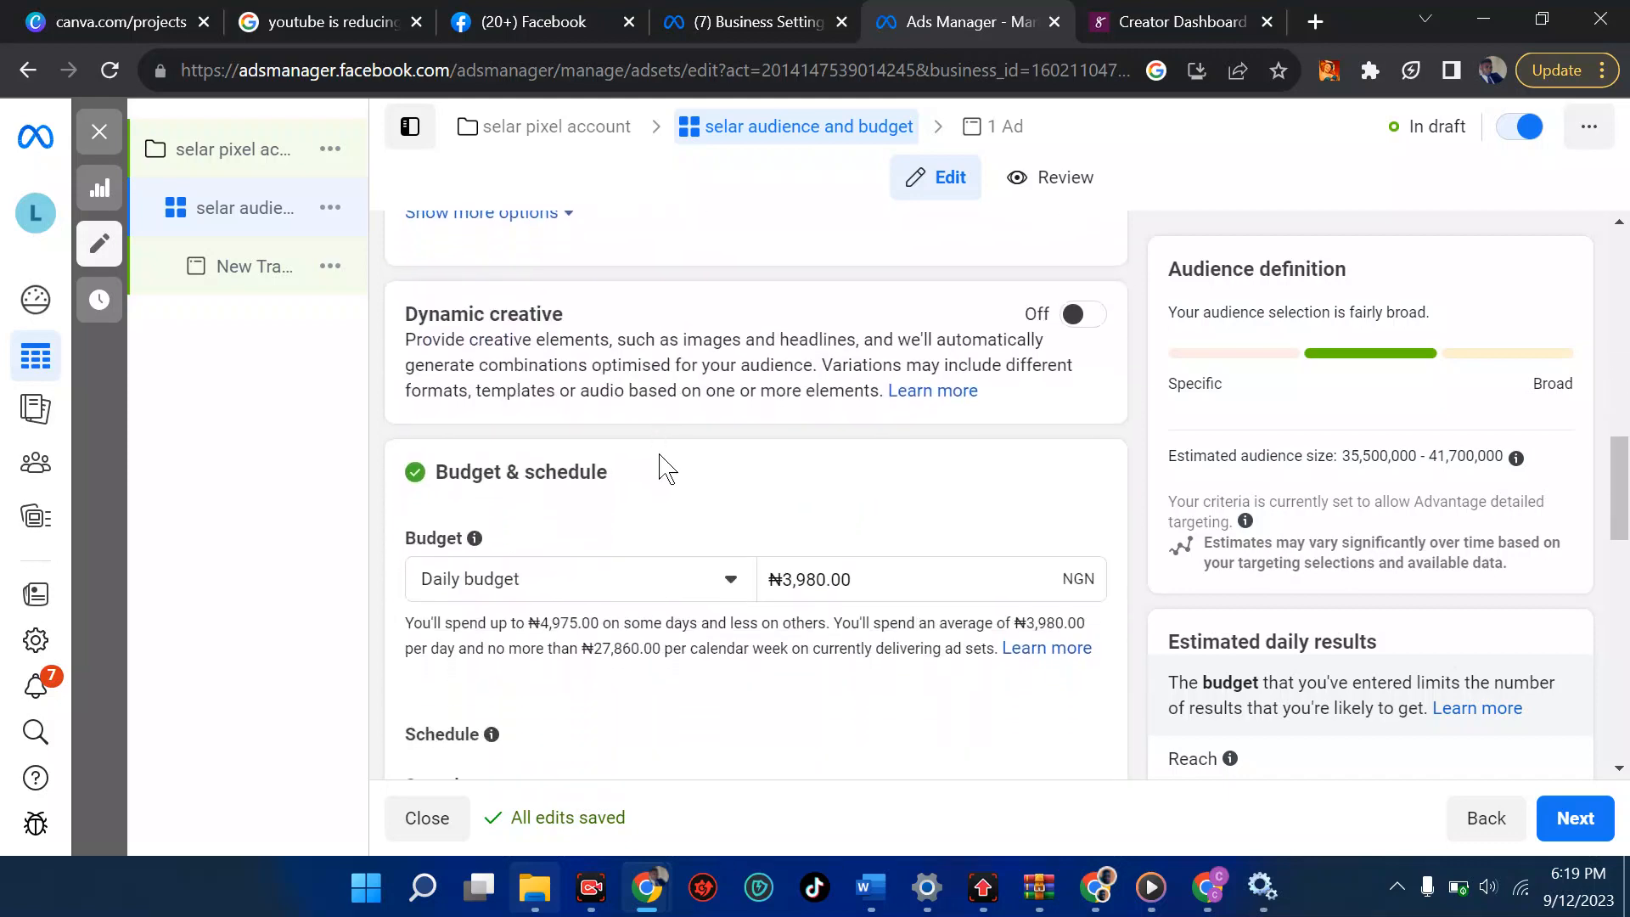
click(867, 578)
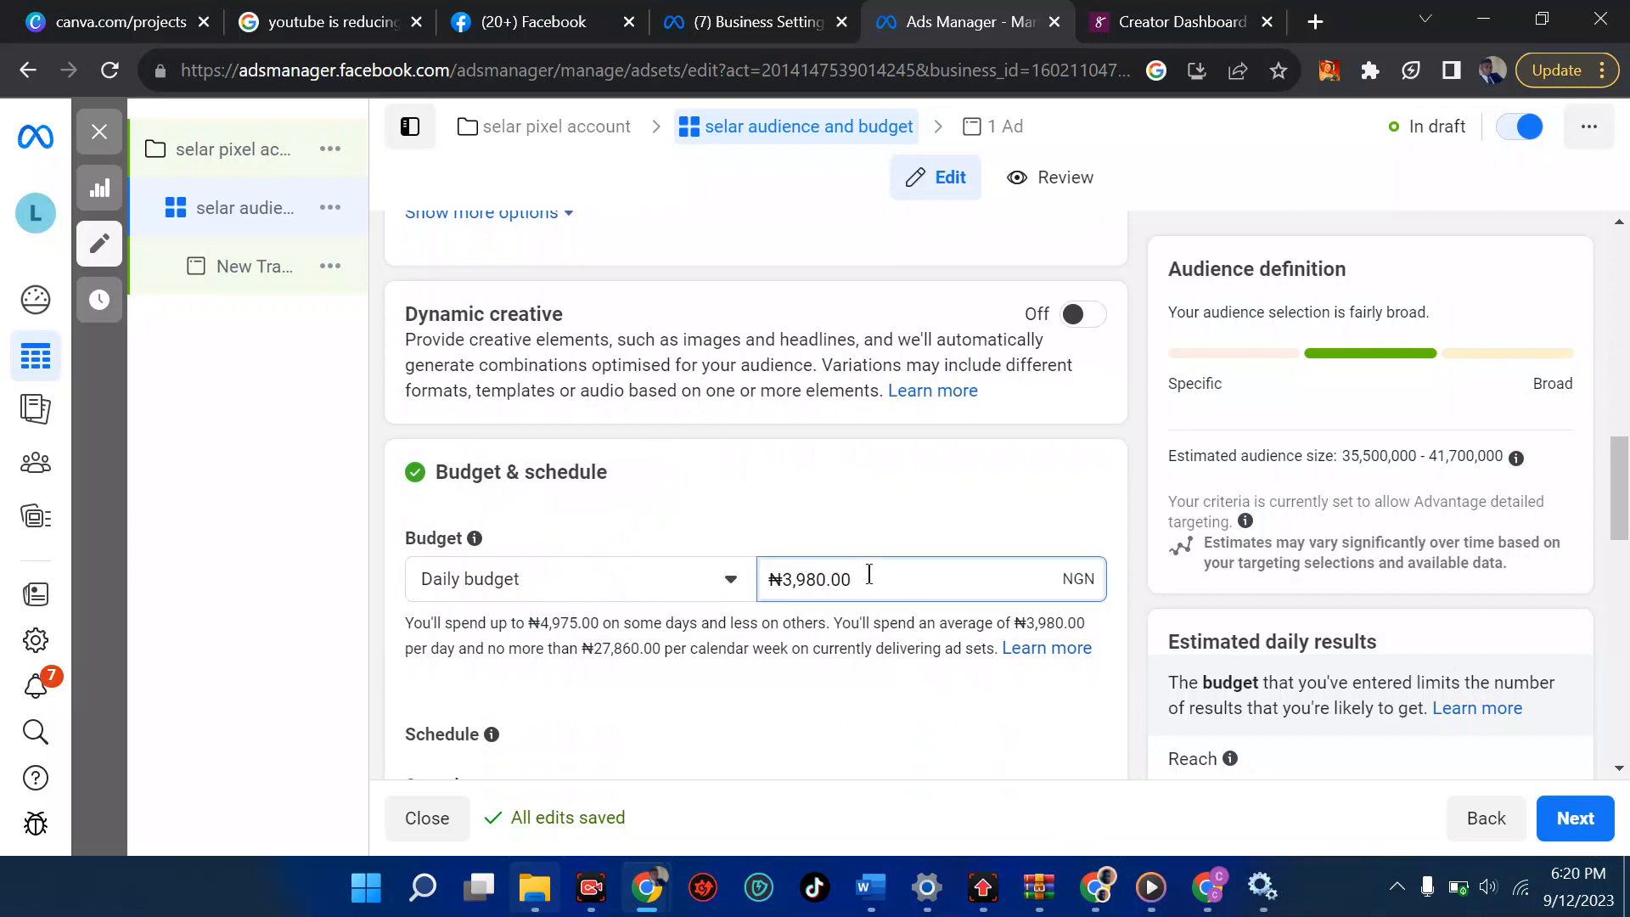
key(BackSpace)
key(BackSpace)
key(BackSpace)
key(BackSpace)
key(BackSpace)
key(BackSpace)
key(BackSpace)
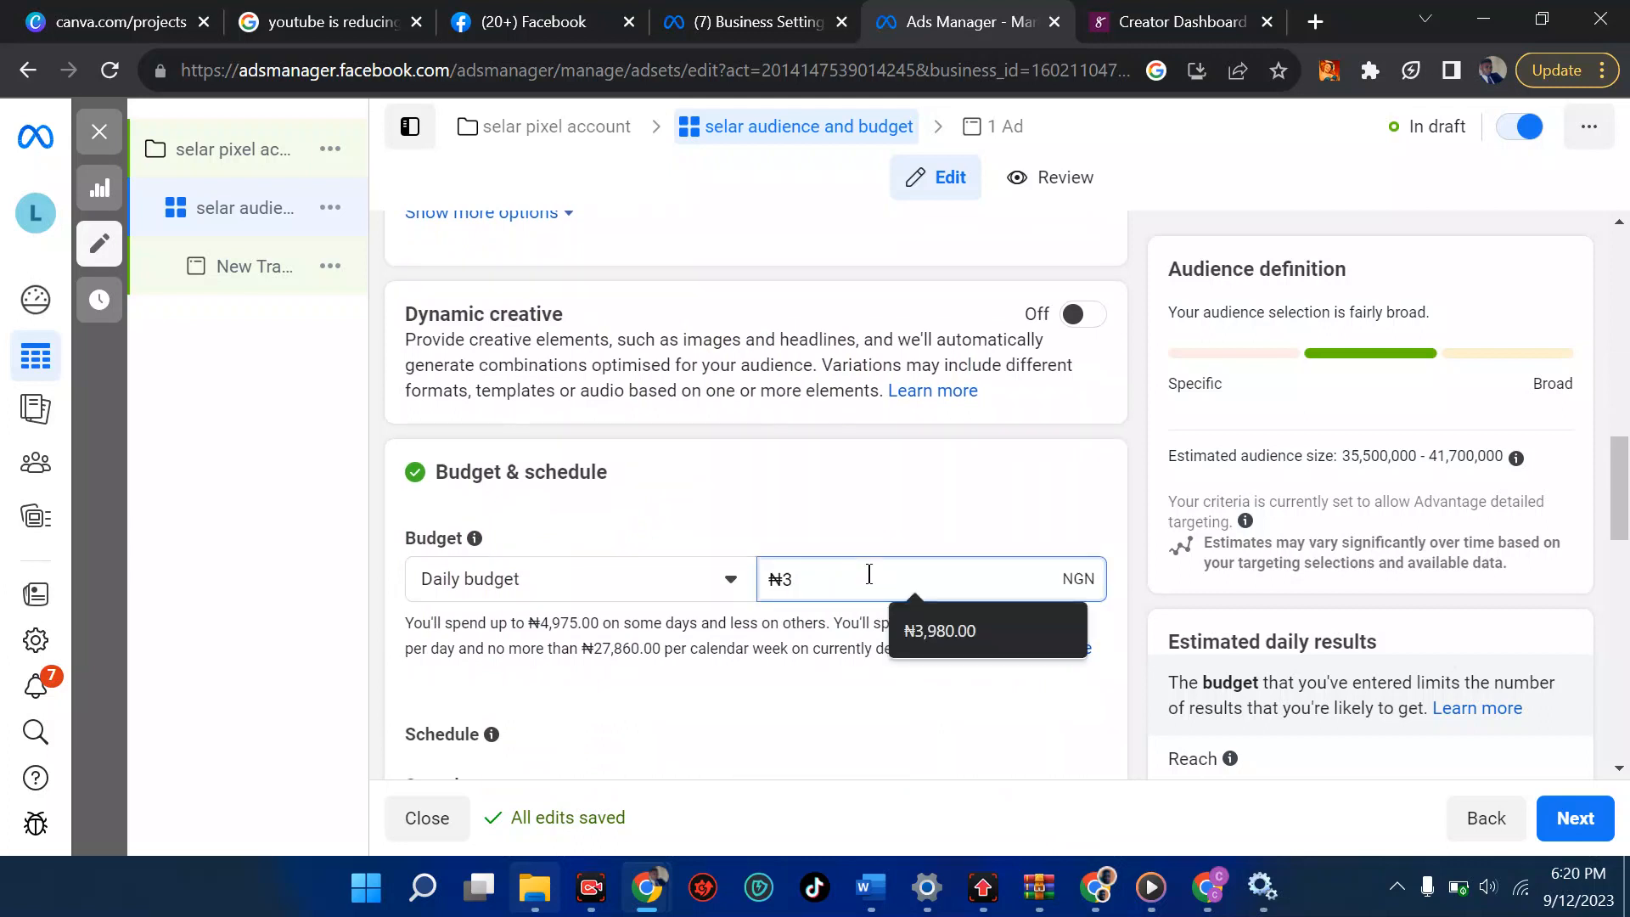
key(BackSpace)
text(5000)
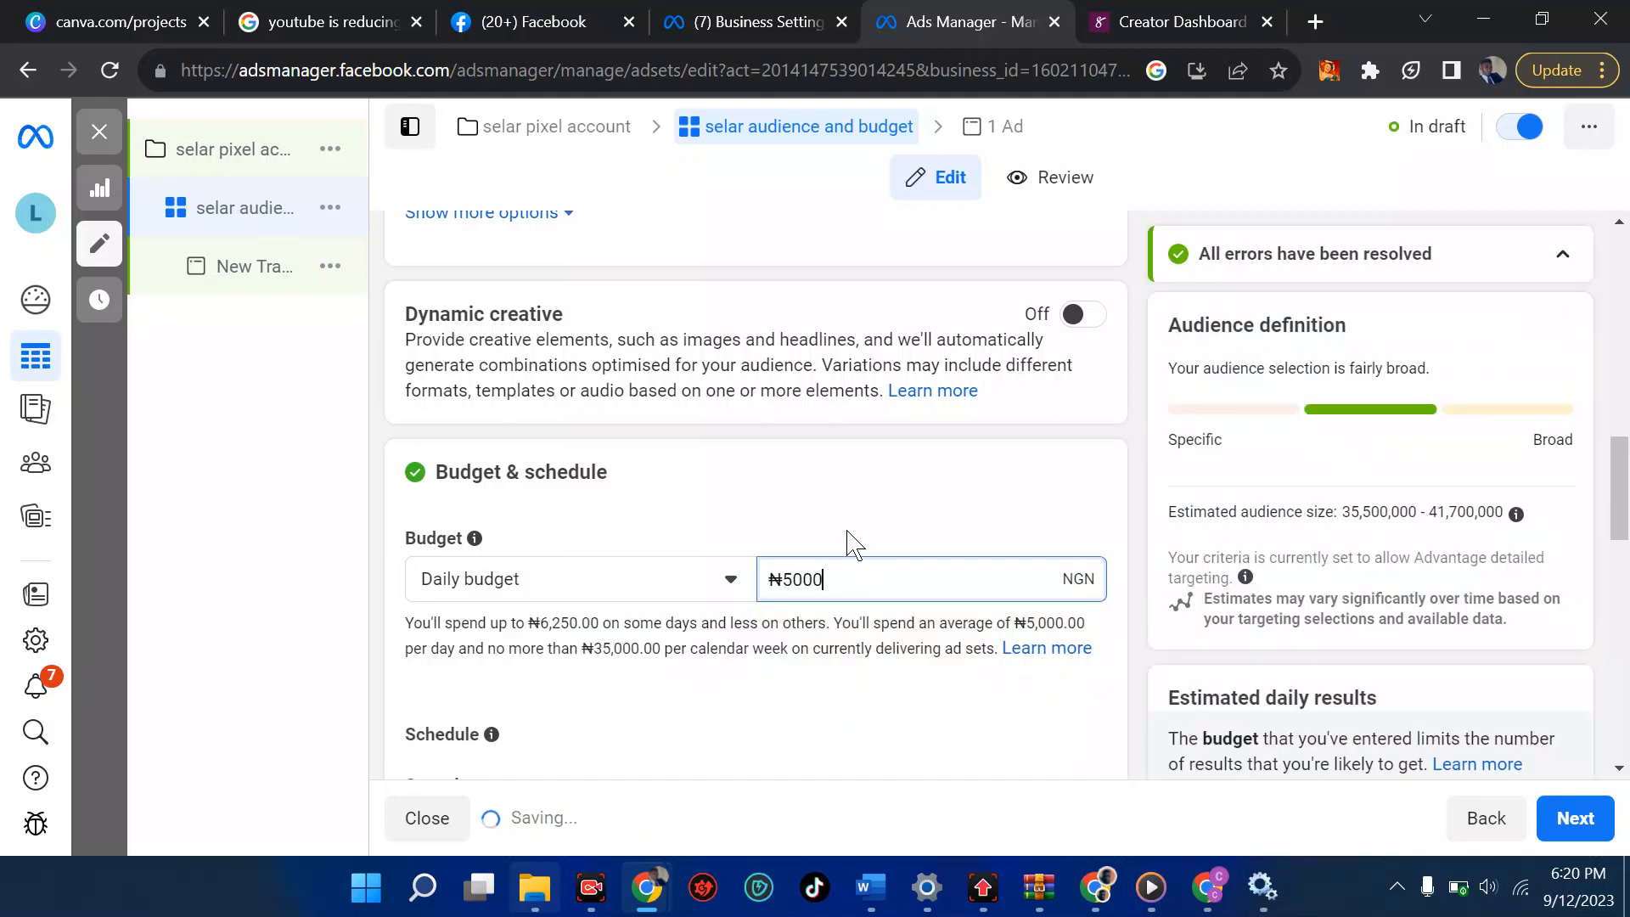
click(846, 539)
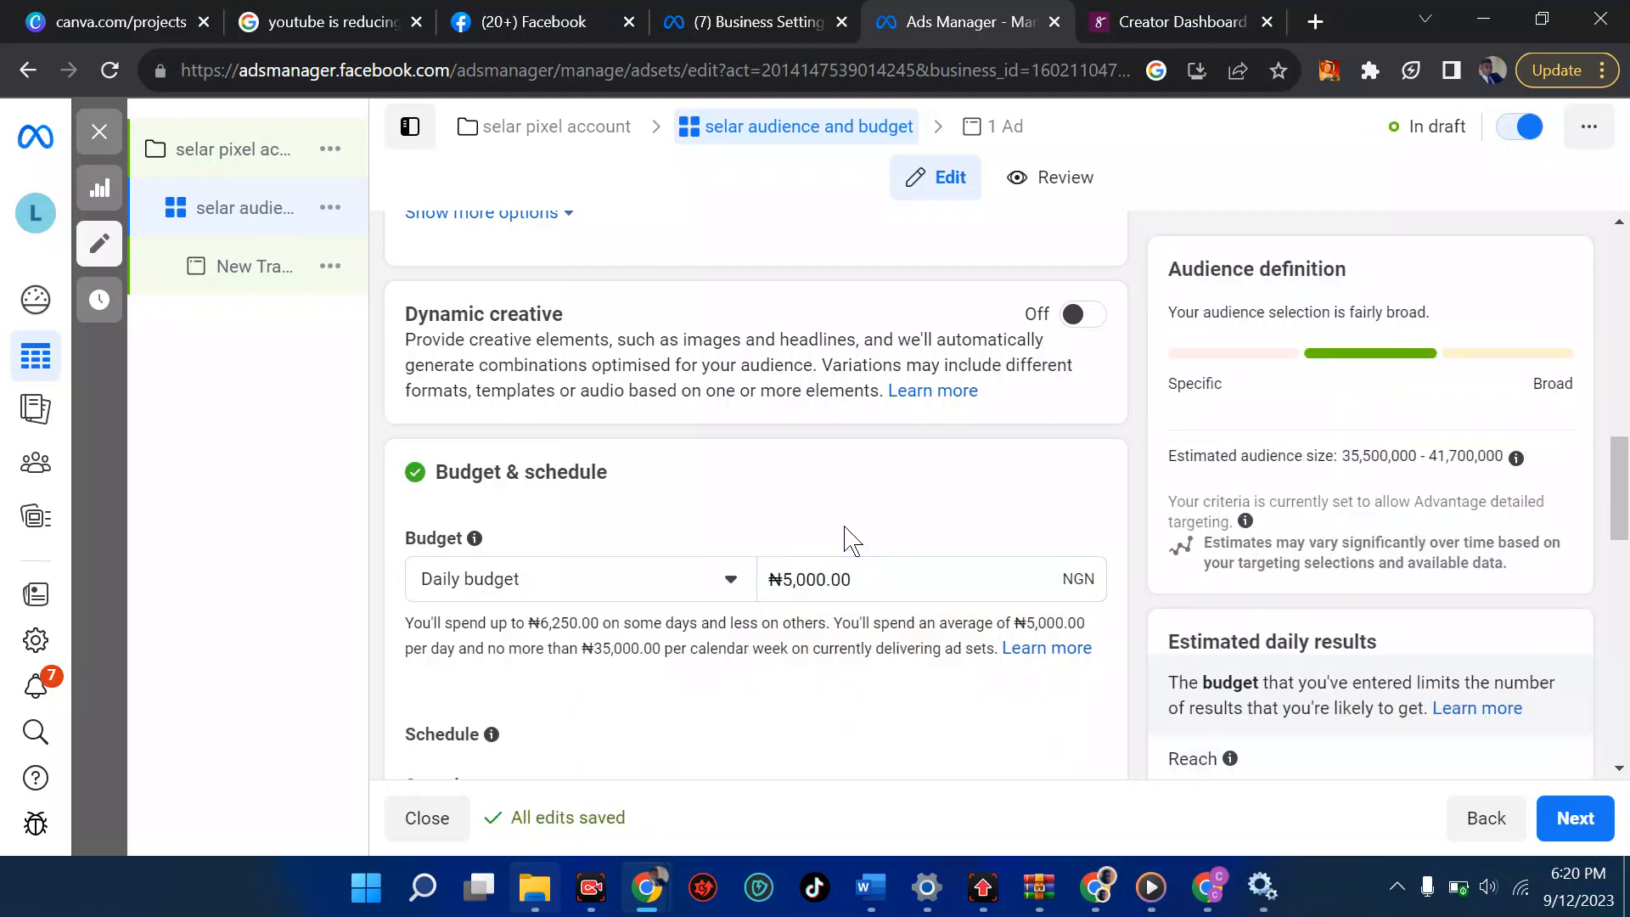
Review the ad set's schedule and start date calendar, bid settings, audience controls, Advantage+ audience and placements without changing them.
scroll(851, 540, down, 2)
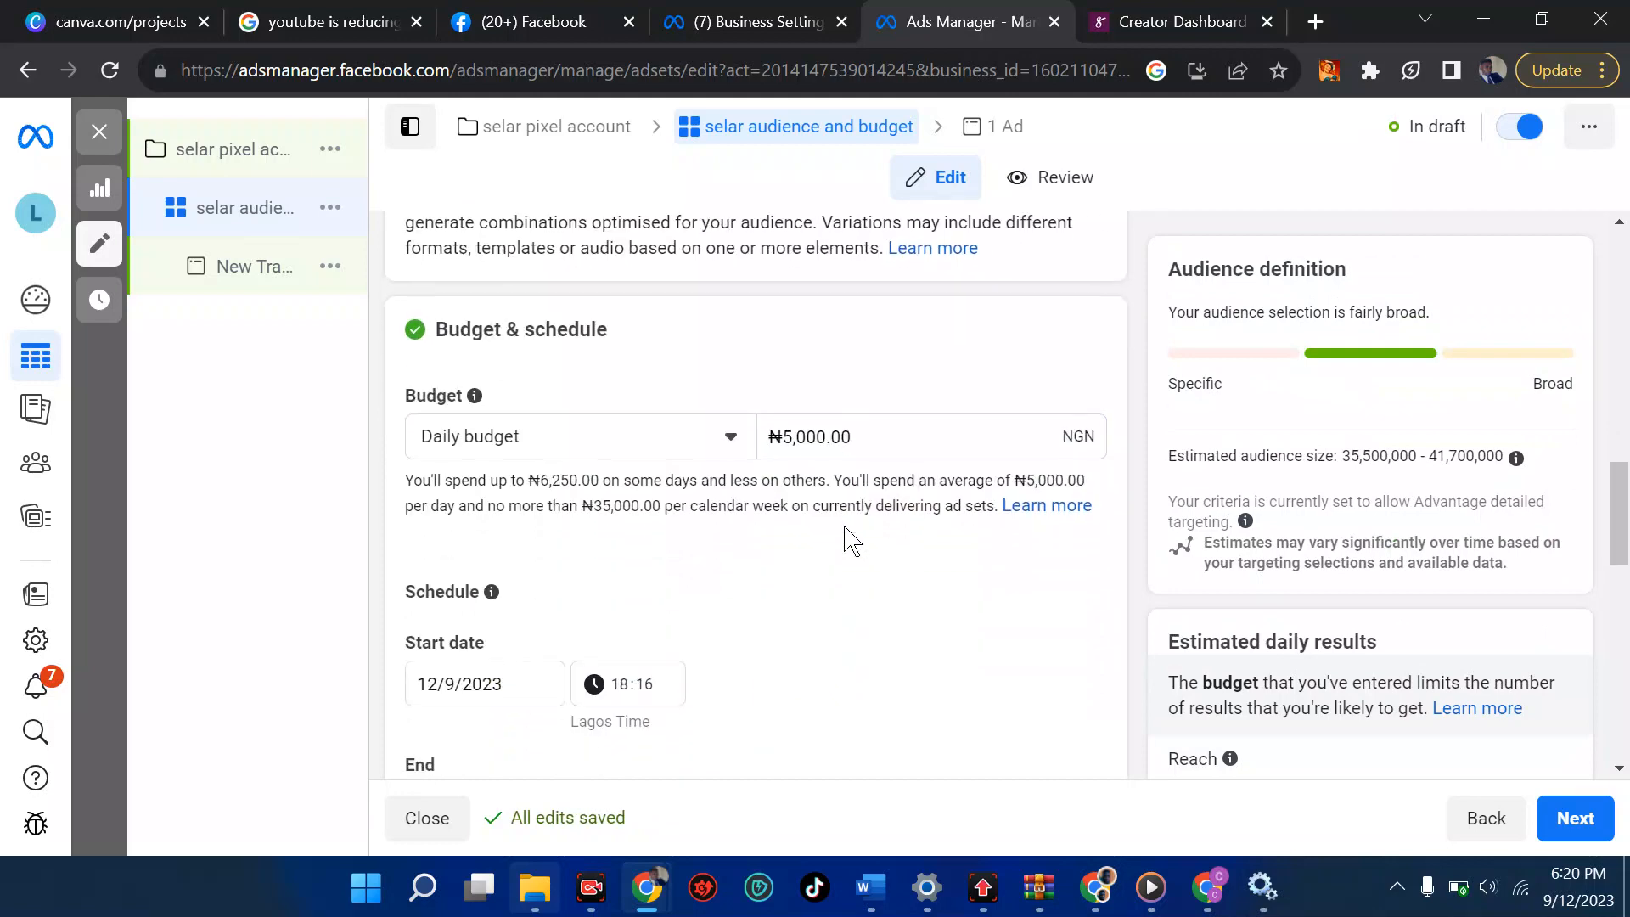
scroll(851, 539, down, 3)
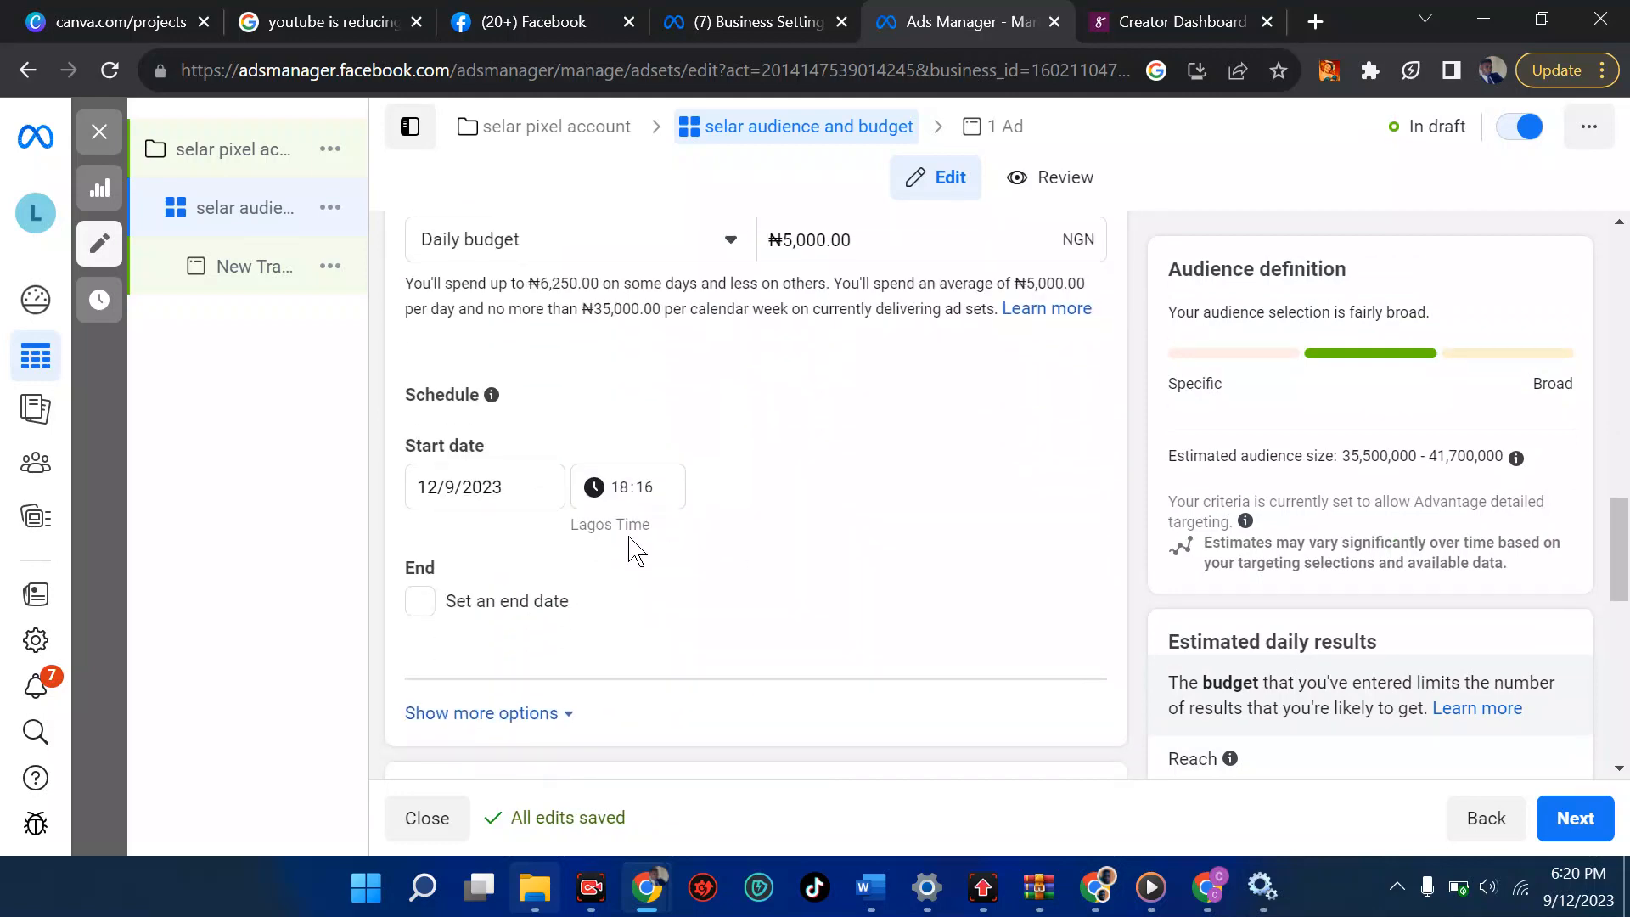
click(524, 487)
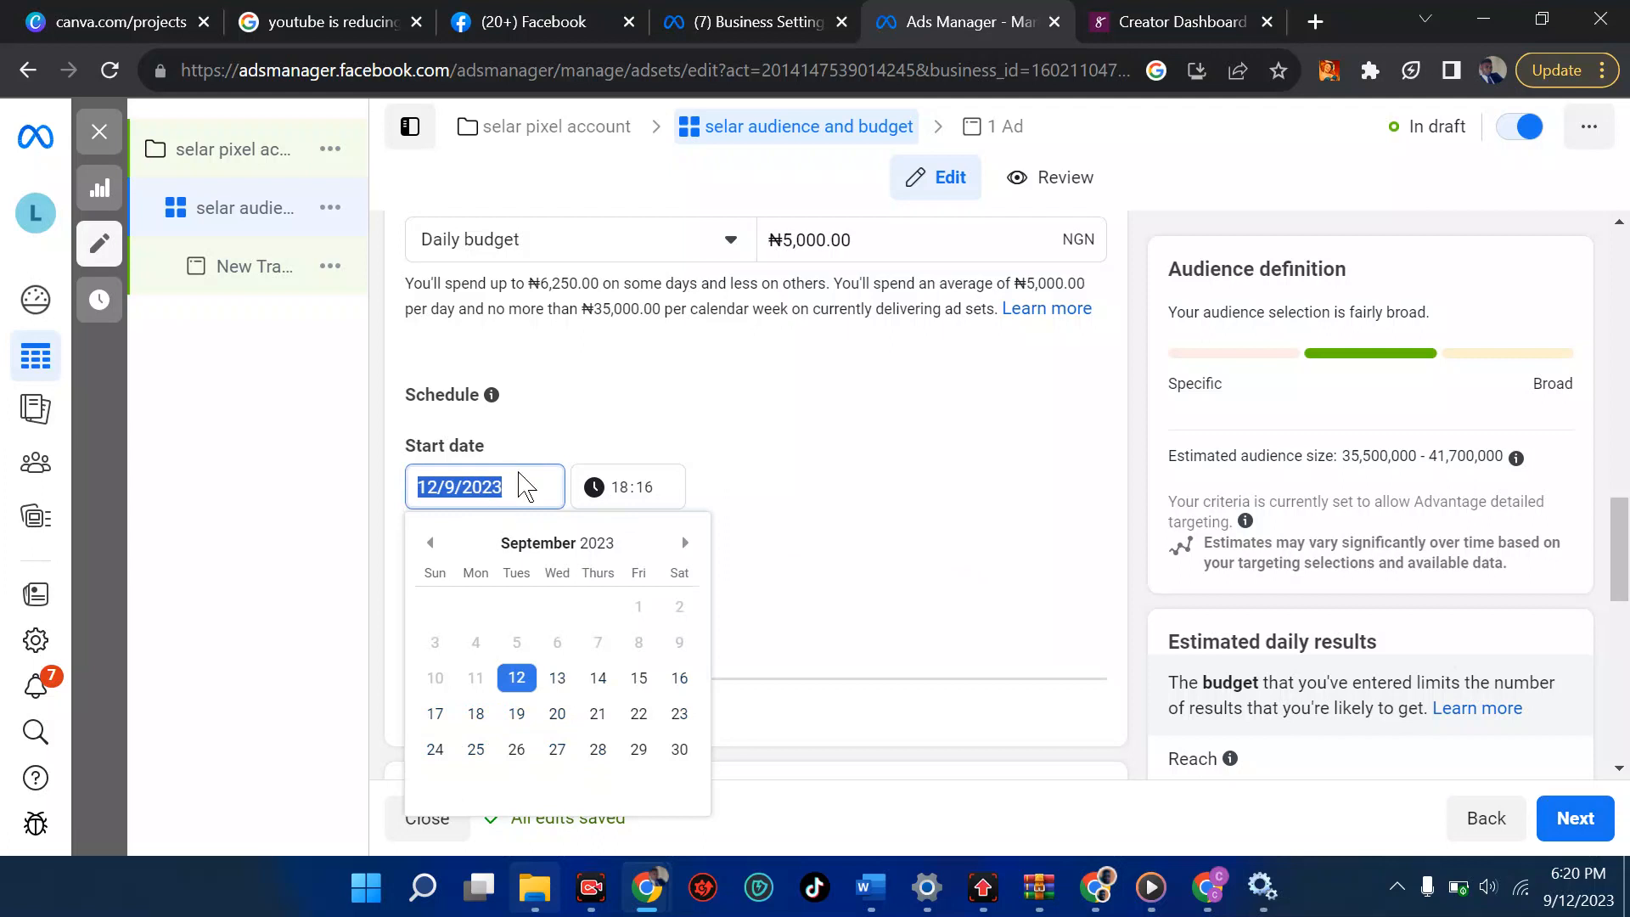
click(917, 388)
scroll(917, 388, down, 4)
scroll(917, 388, down, 3)
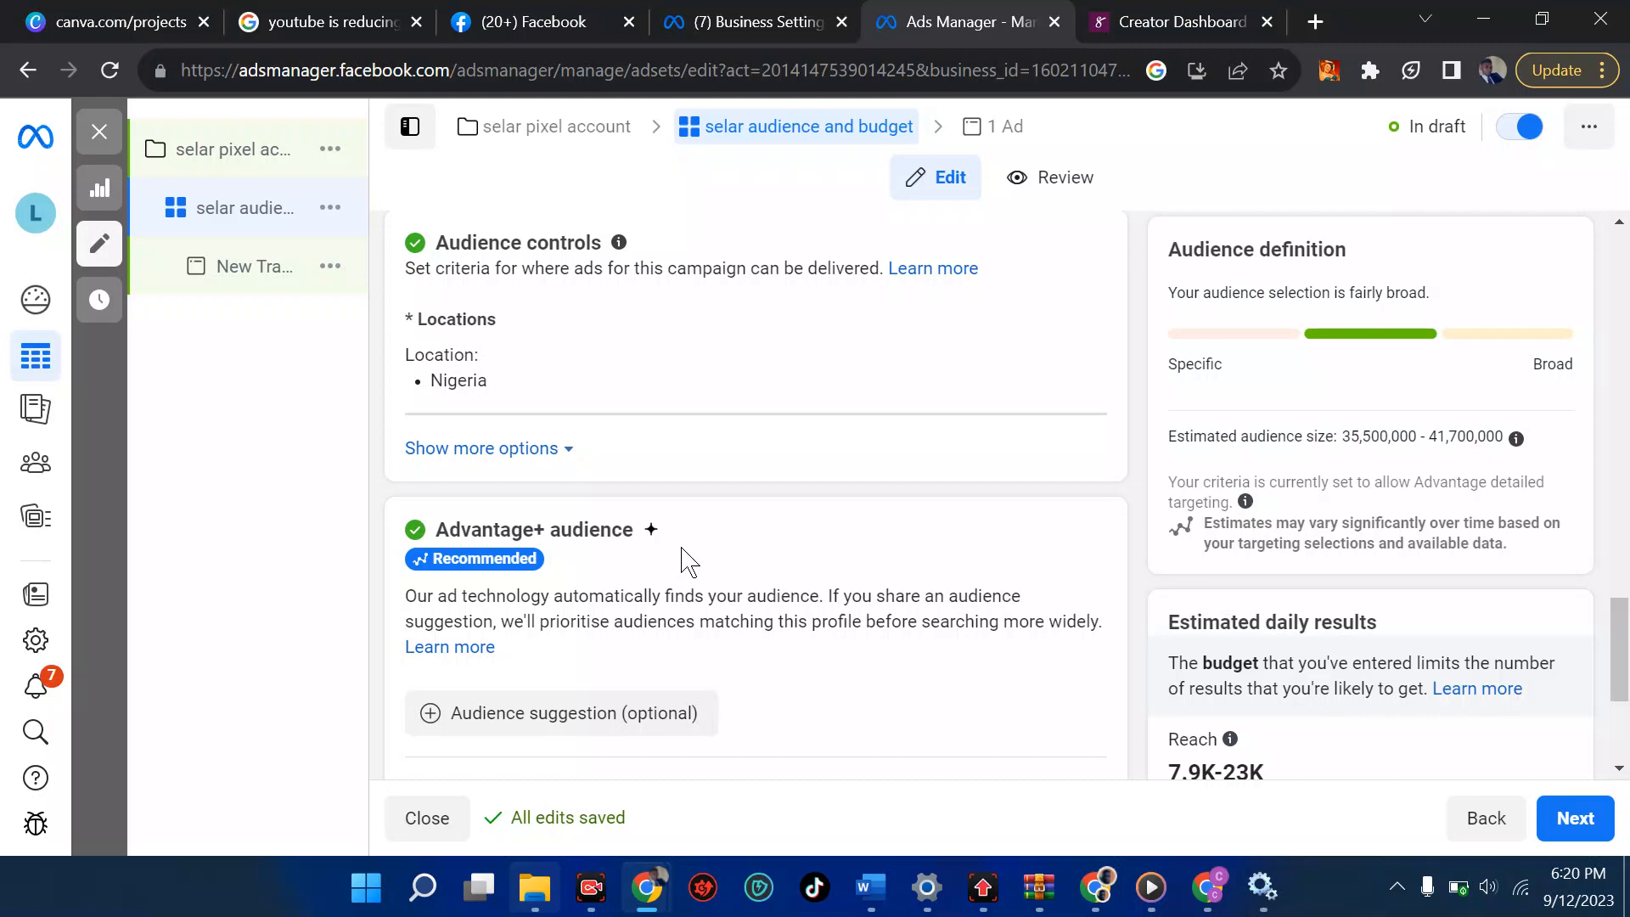
scroll(688, 560, down, 4)
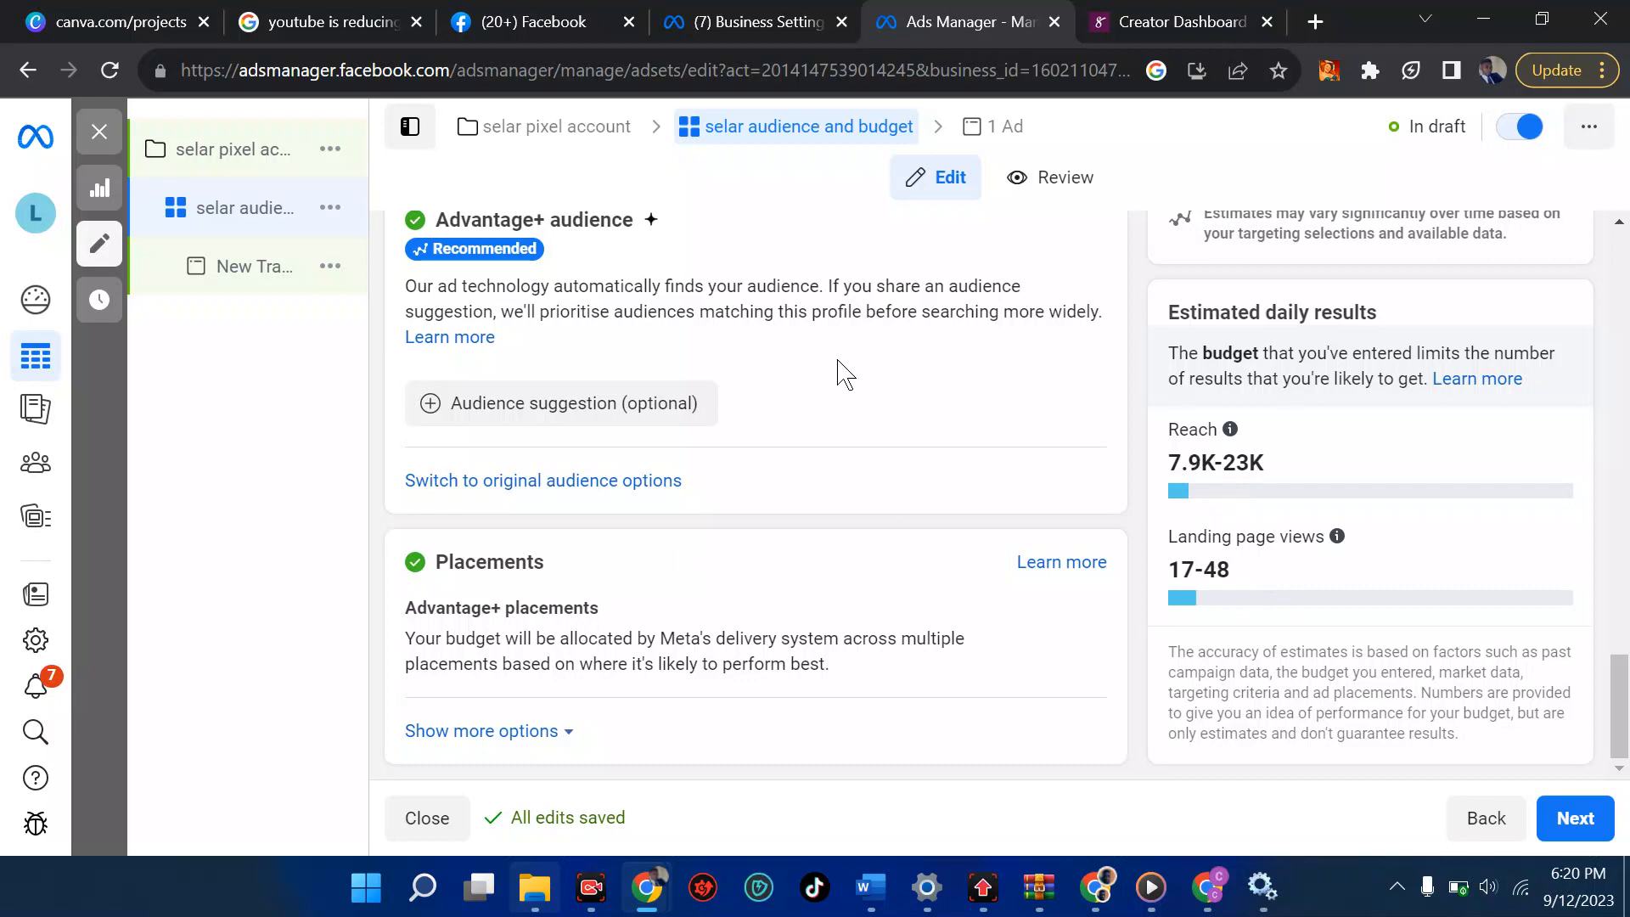
scroll(839, 370, up, 4)
scroll(839, 370, up, 10)
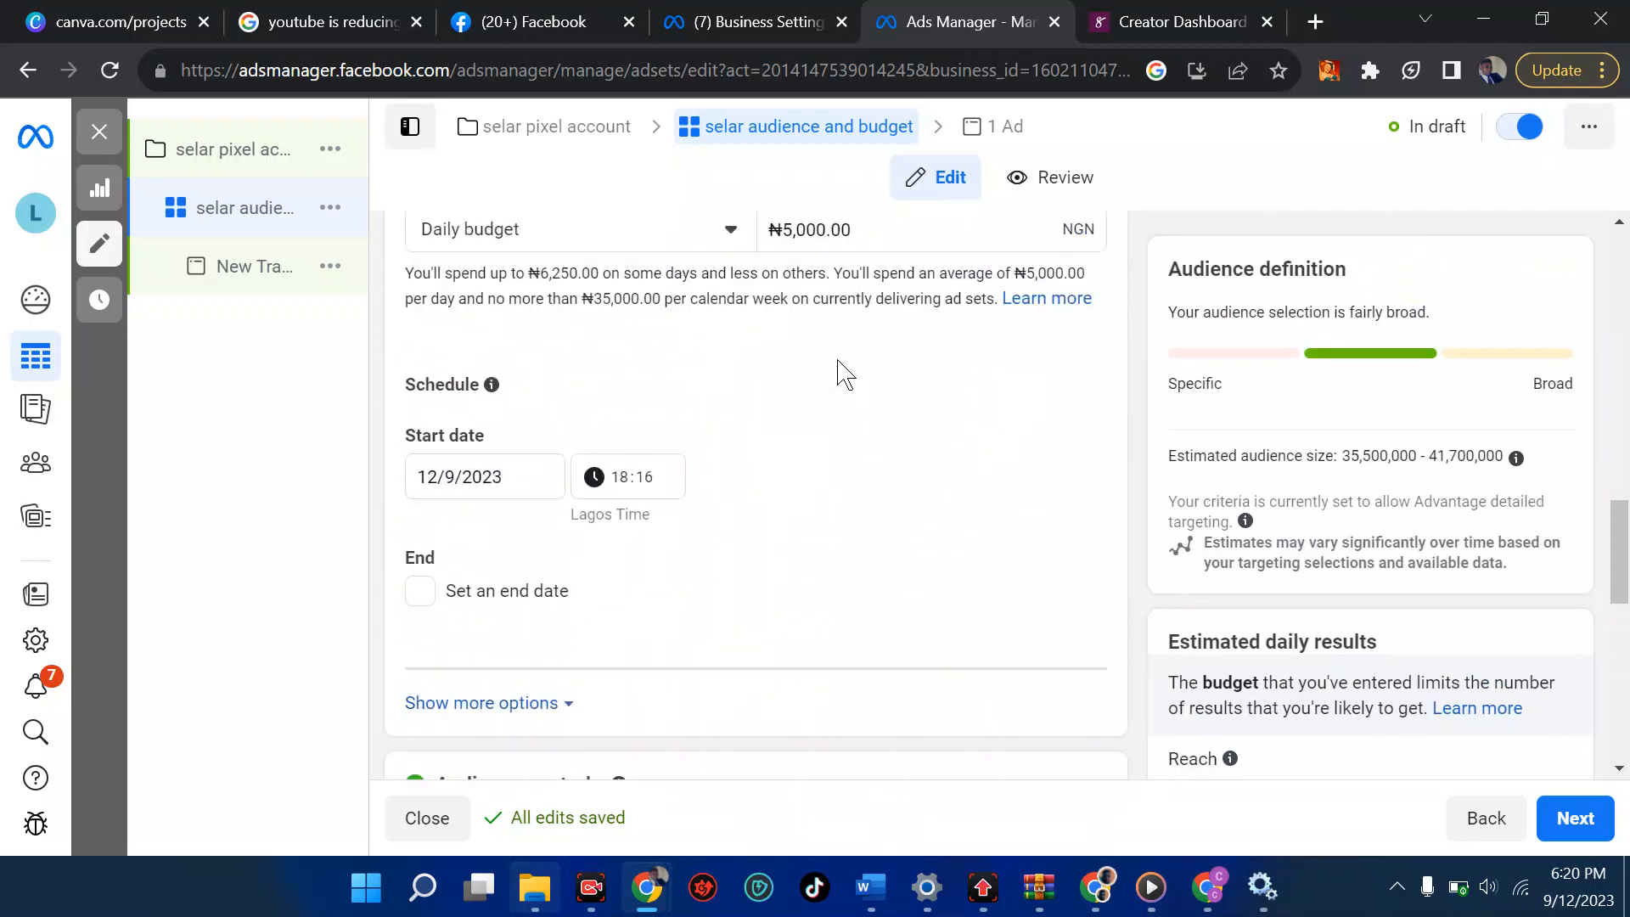
scroll(839, 371, up, 8)
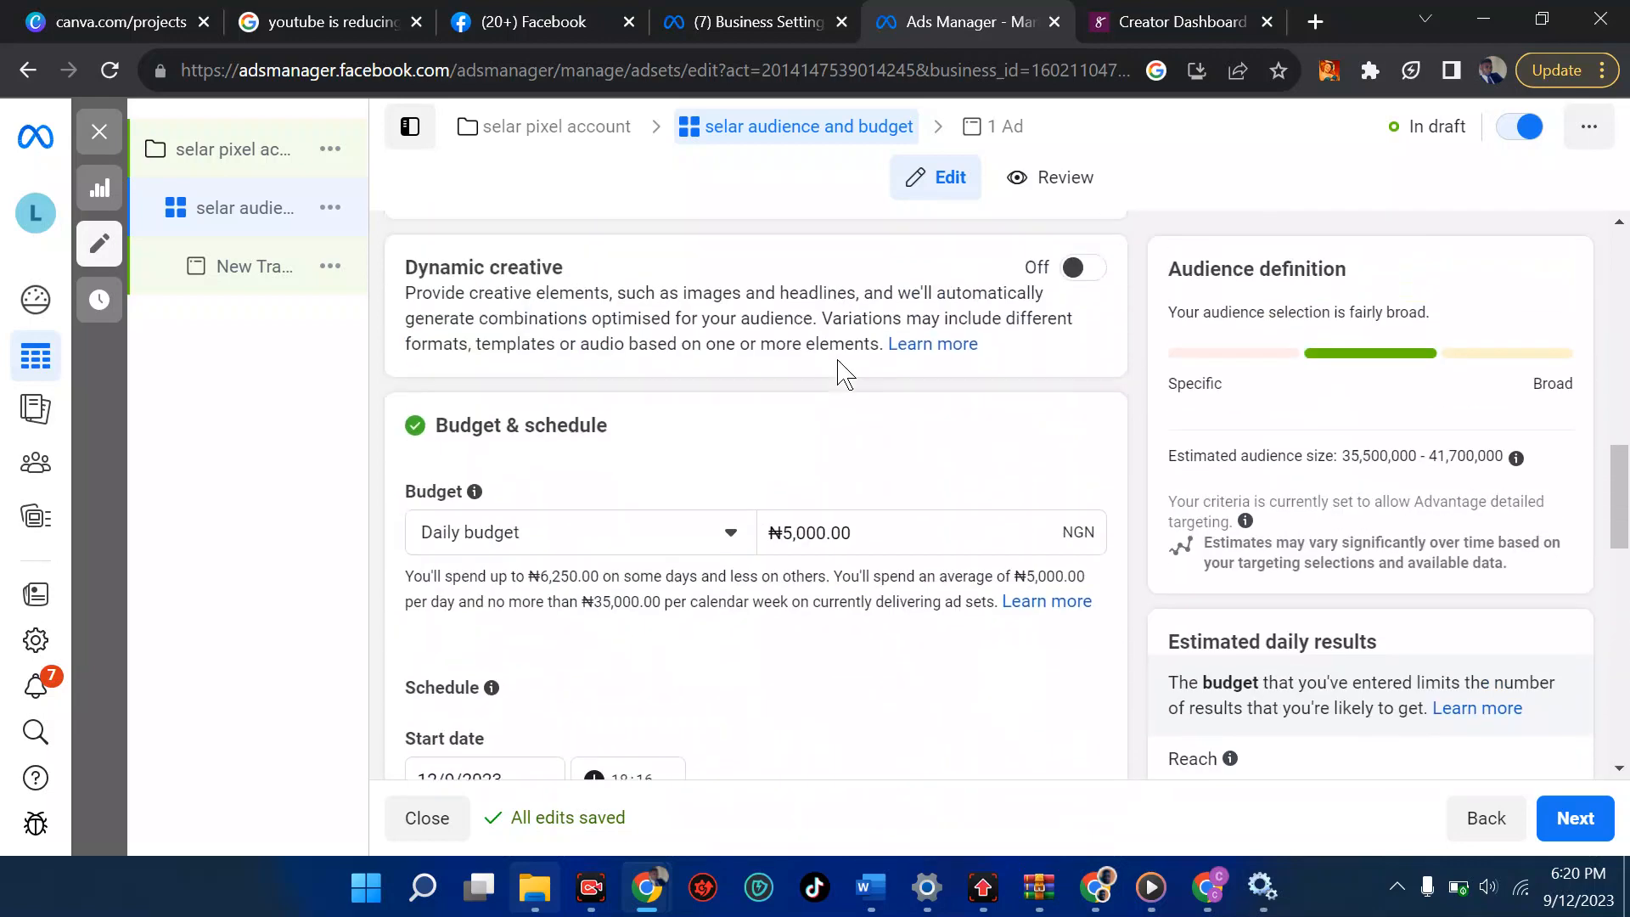
scroll(839, 370, up, 3)
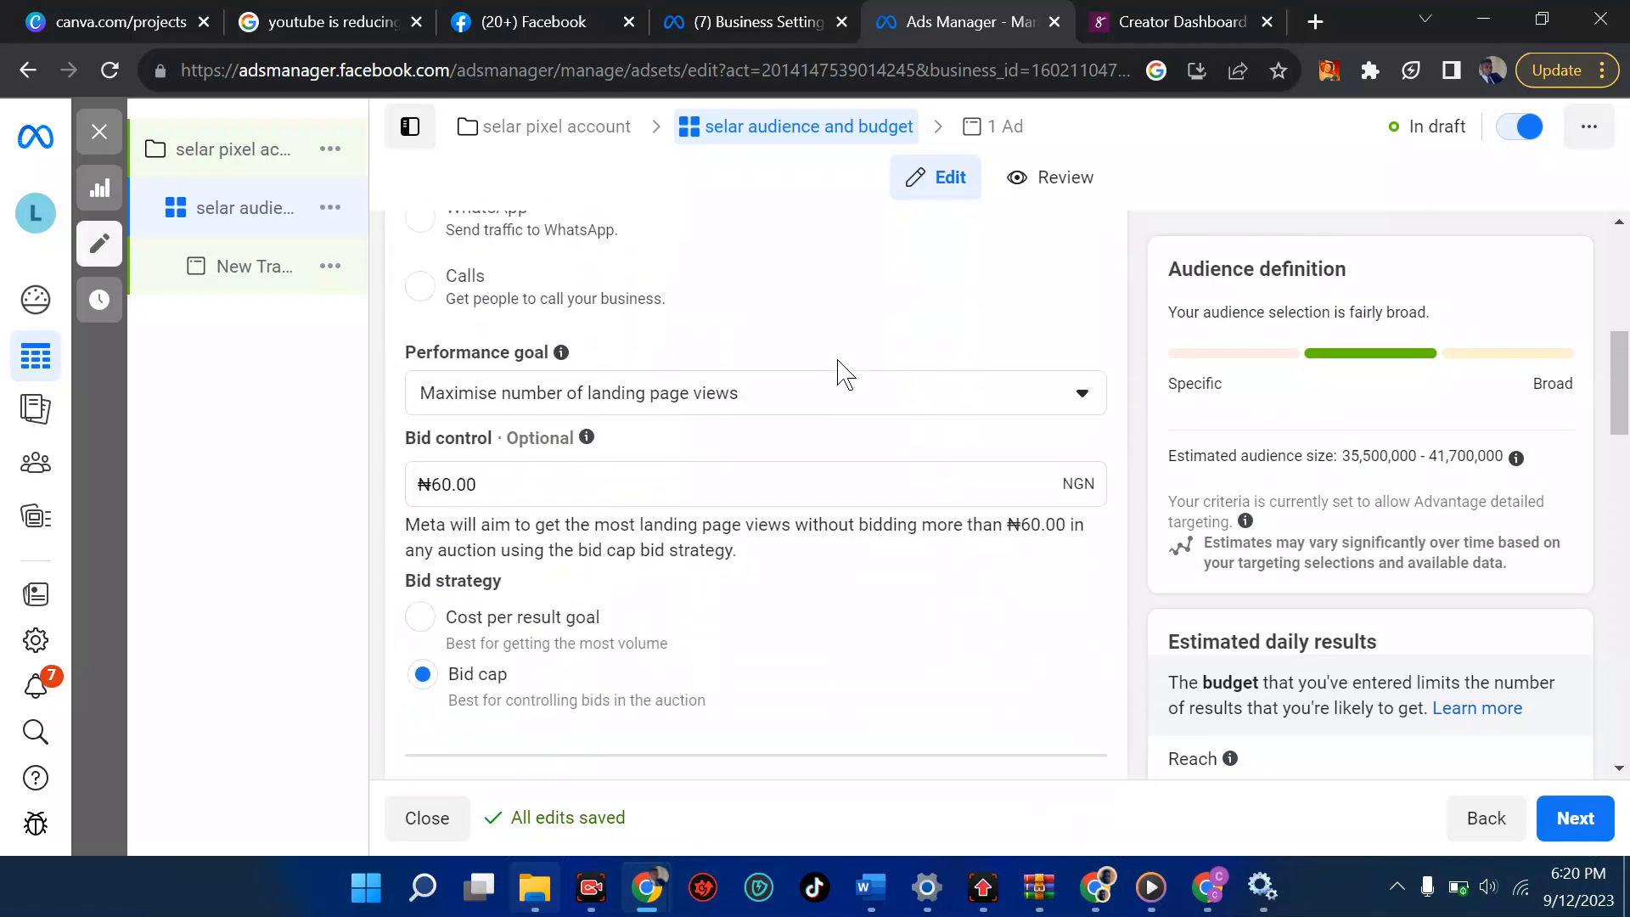
scroll(838, 365, down, 10)
scroll(838, 361, down, 10)
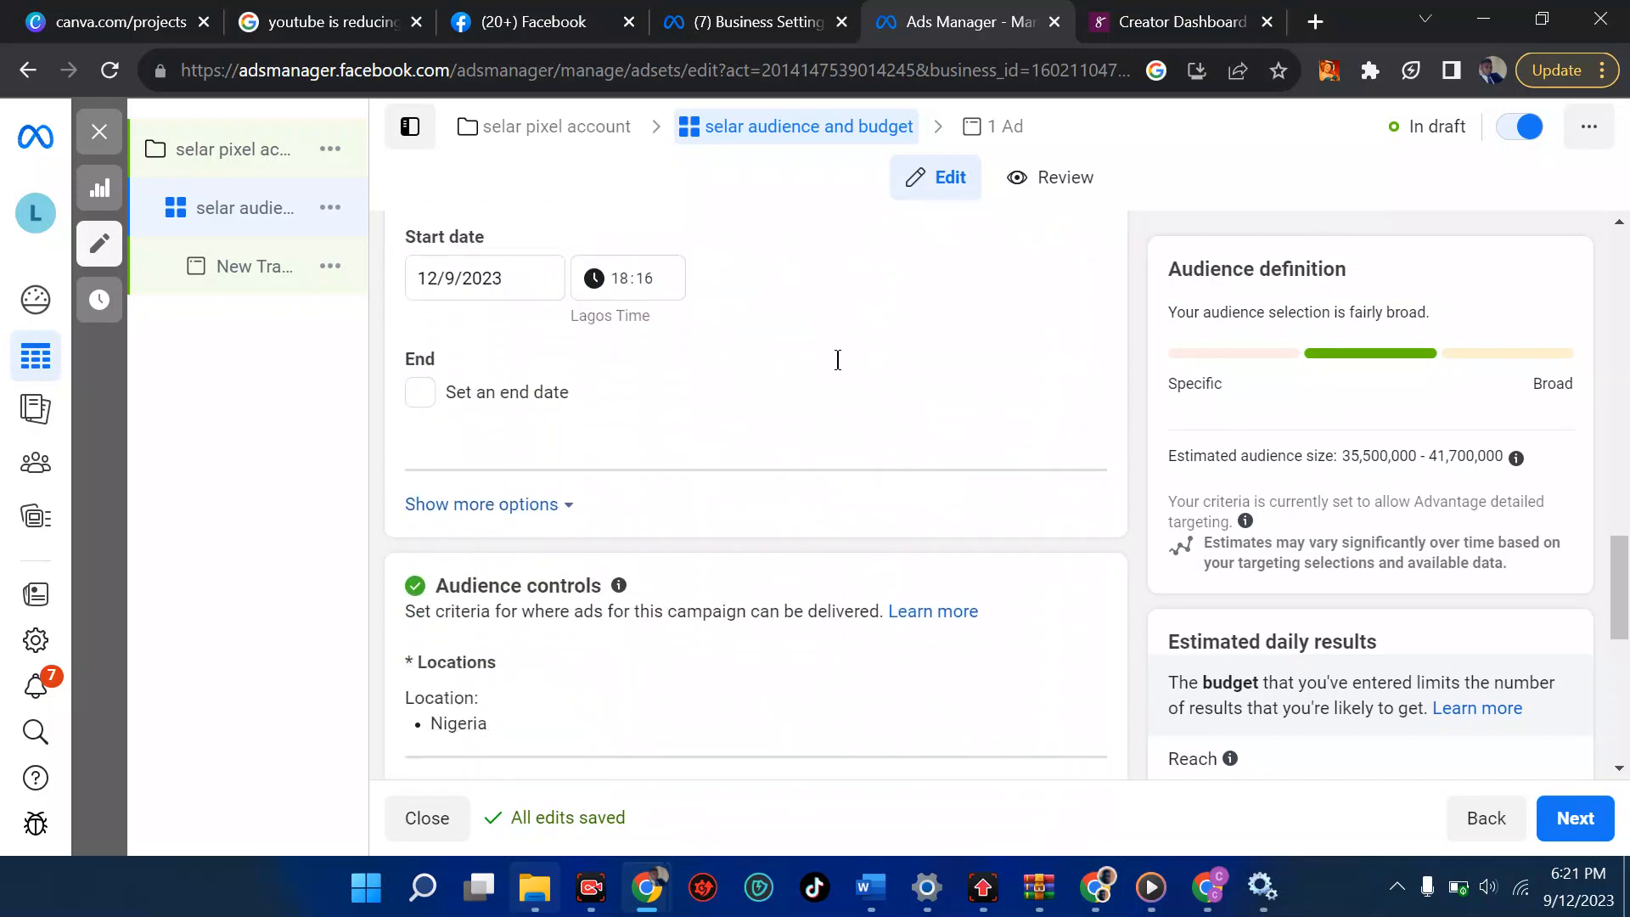
scroll(838, 371, down, 2)
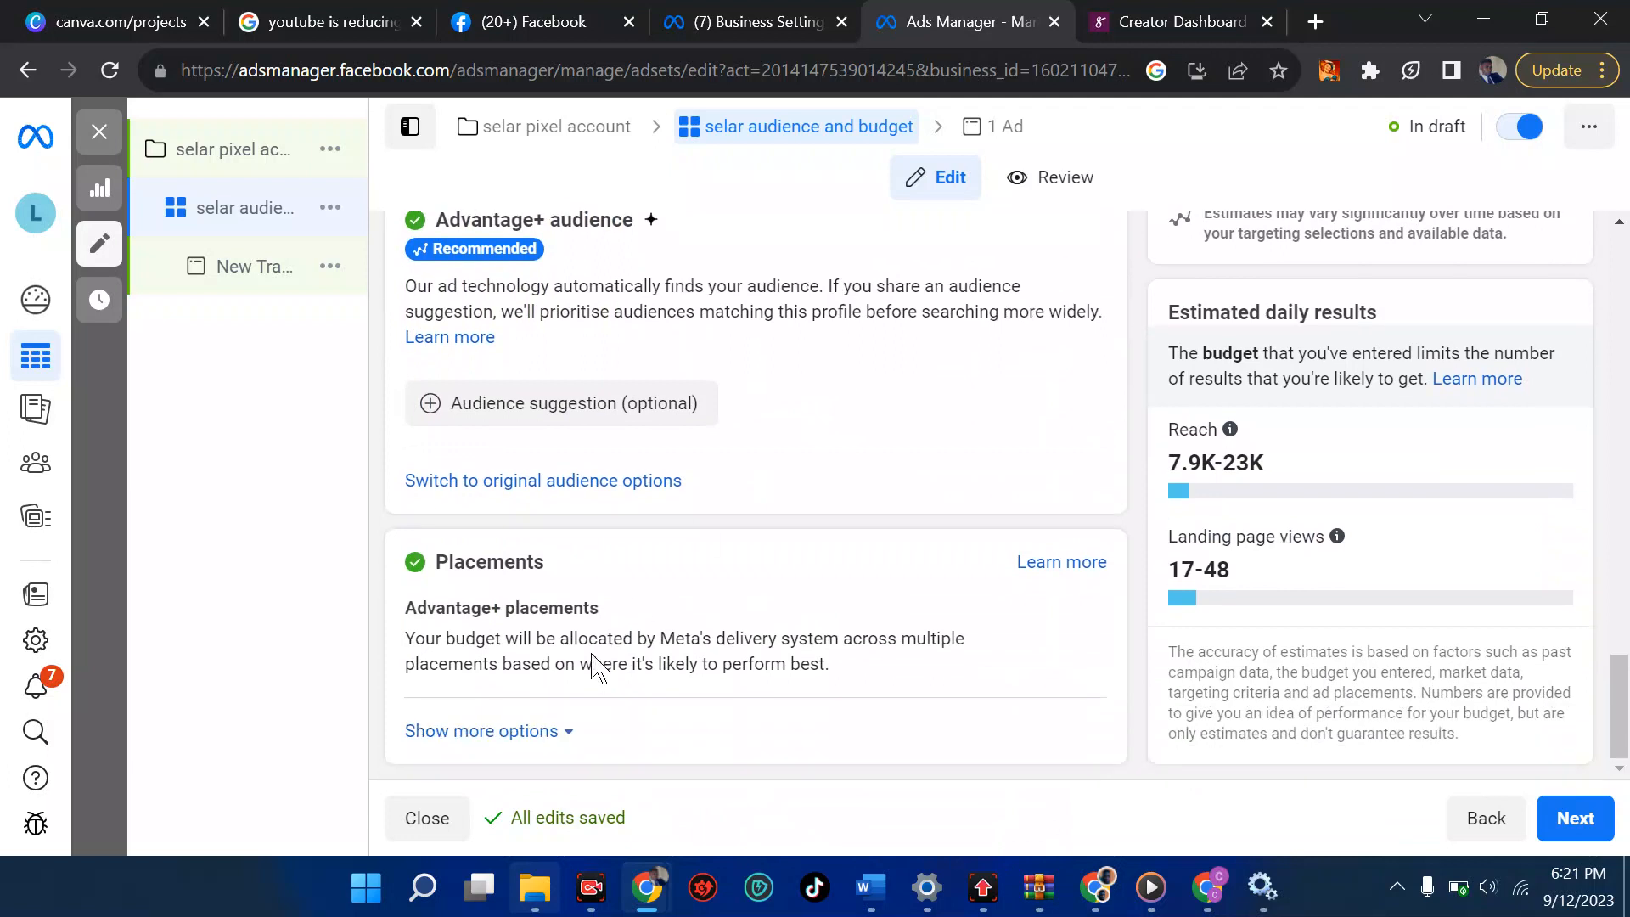
Expand the extra placement options and examine brand safety, inventory filter, block lists and the estimated daily reach and landing page views.
click(518, 730)
scroll(679, 711, down, 4)
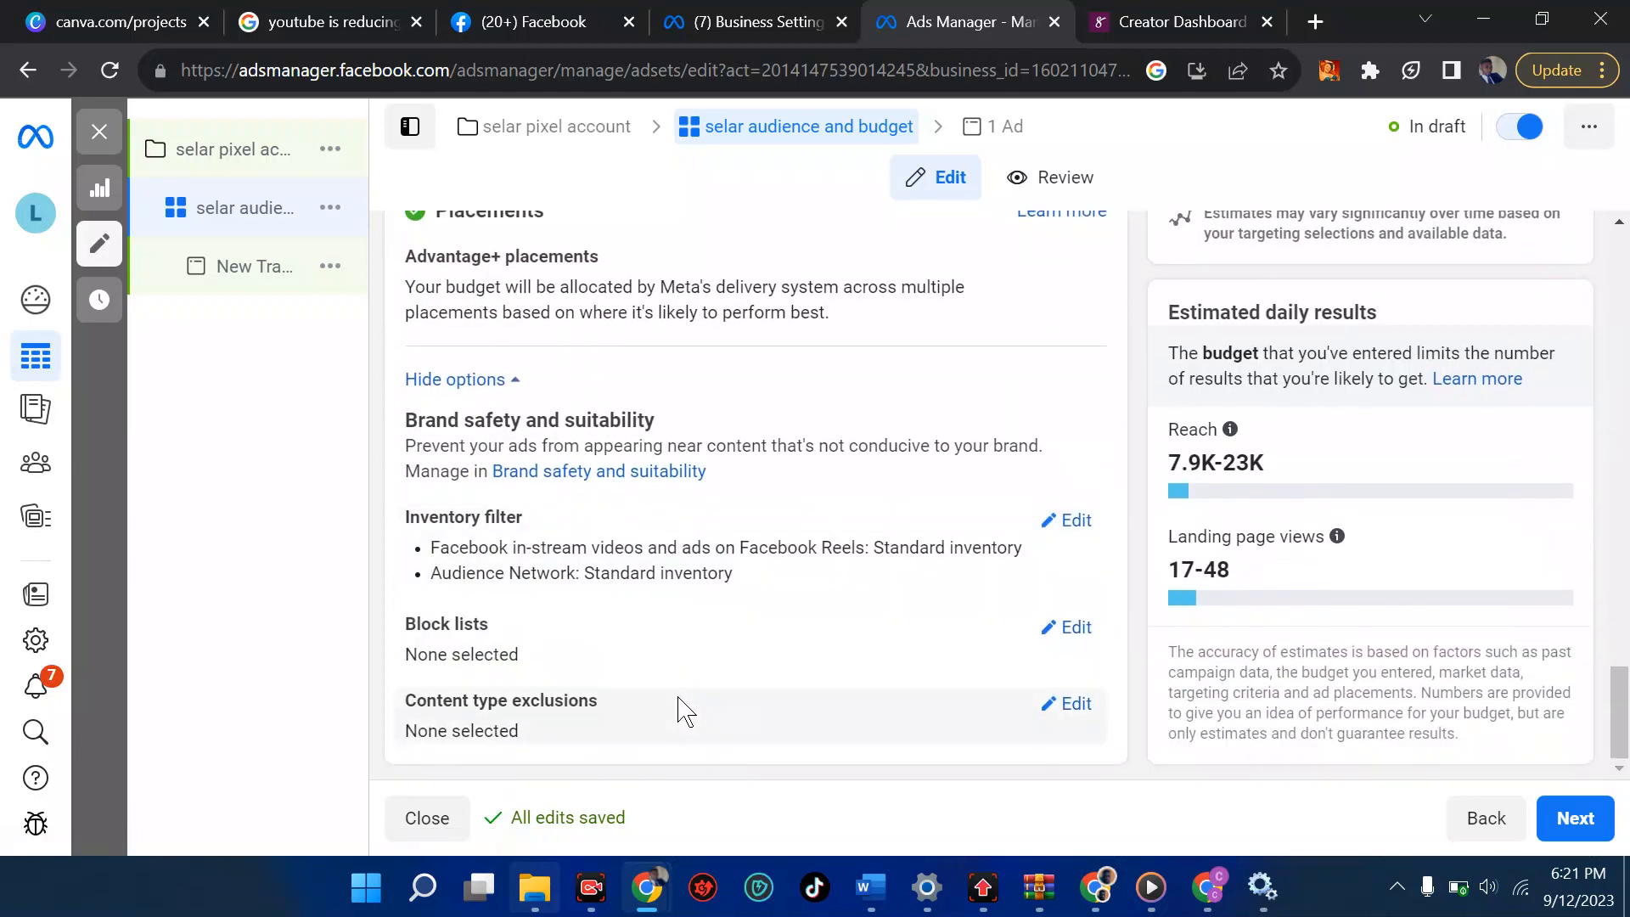
scroll(685, 711, up, 2)
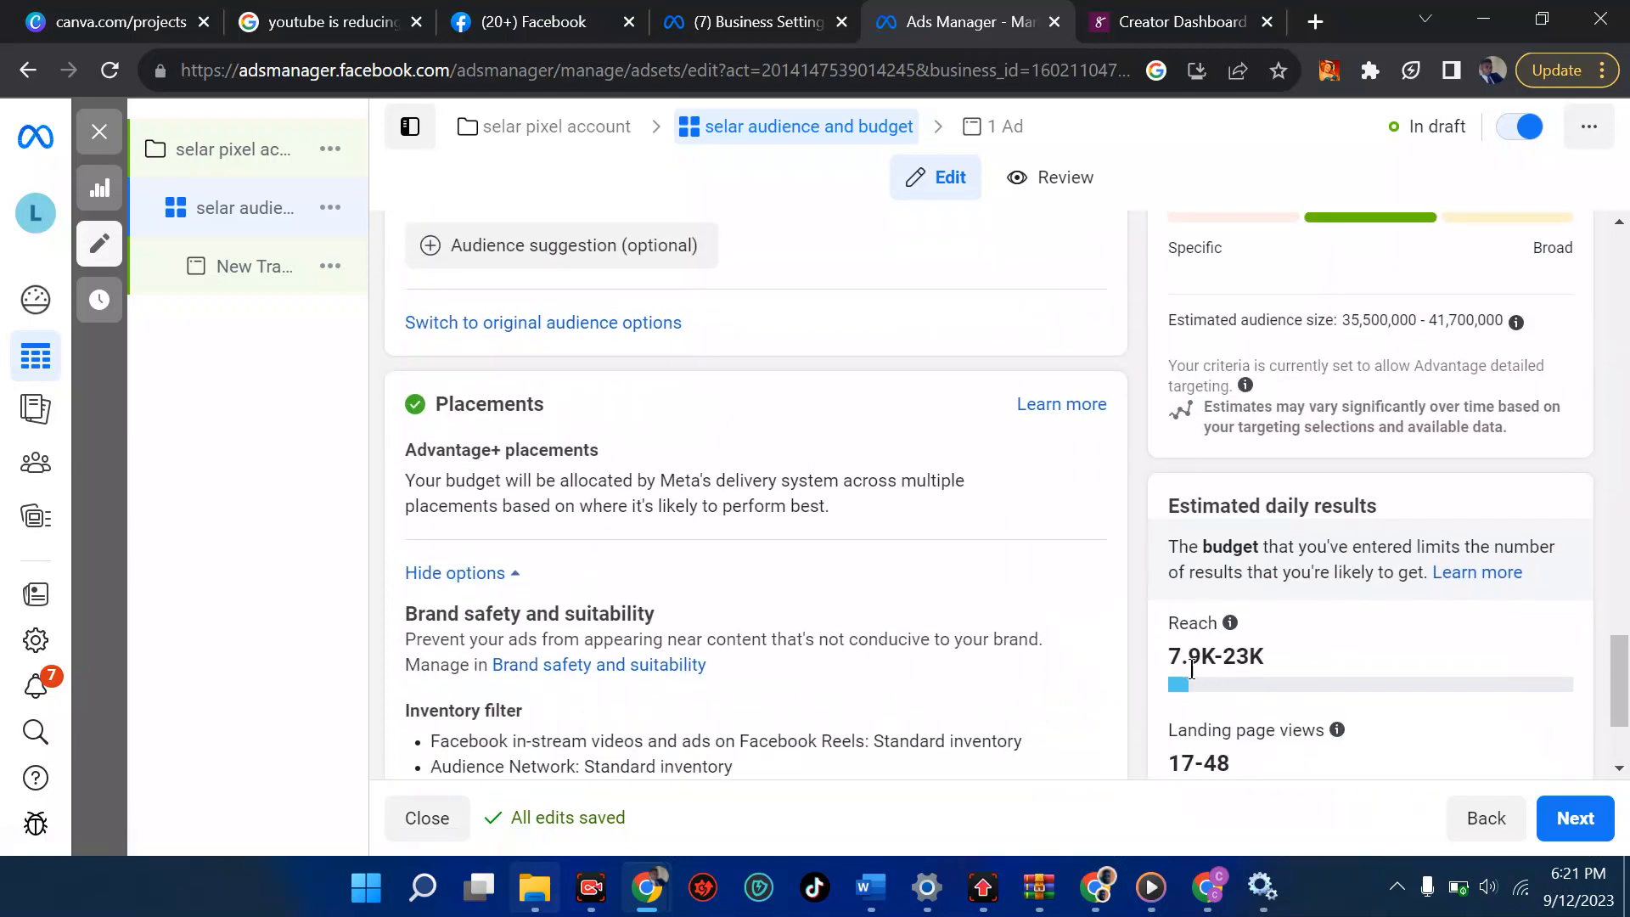
drag(1310, 673, 1167, 679)
scroll(1248, 664, down, 2)
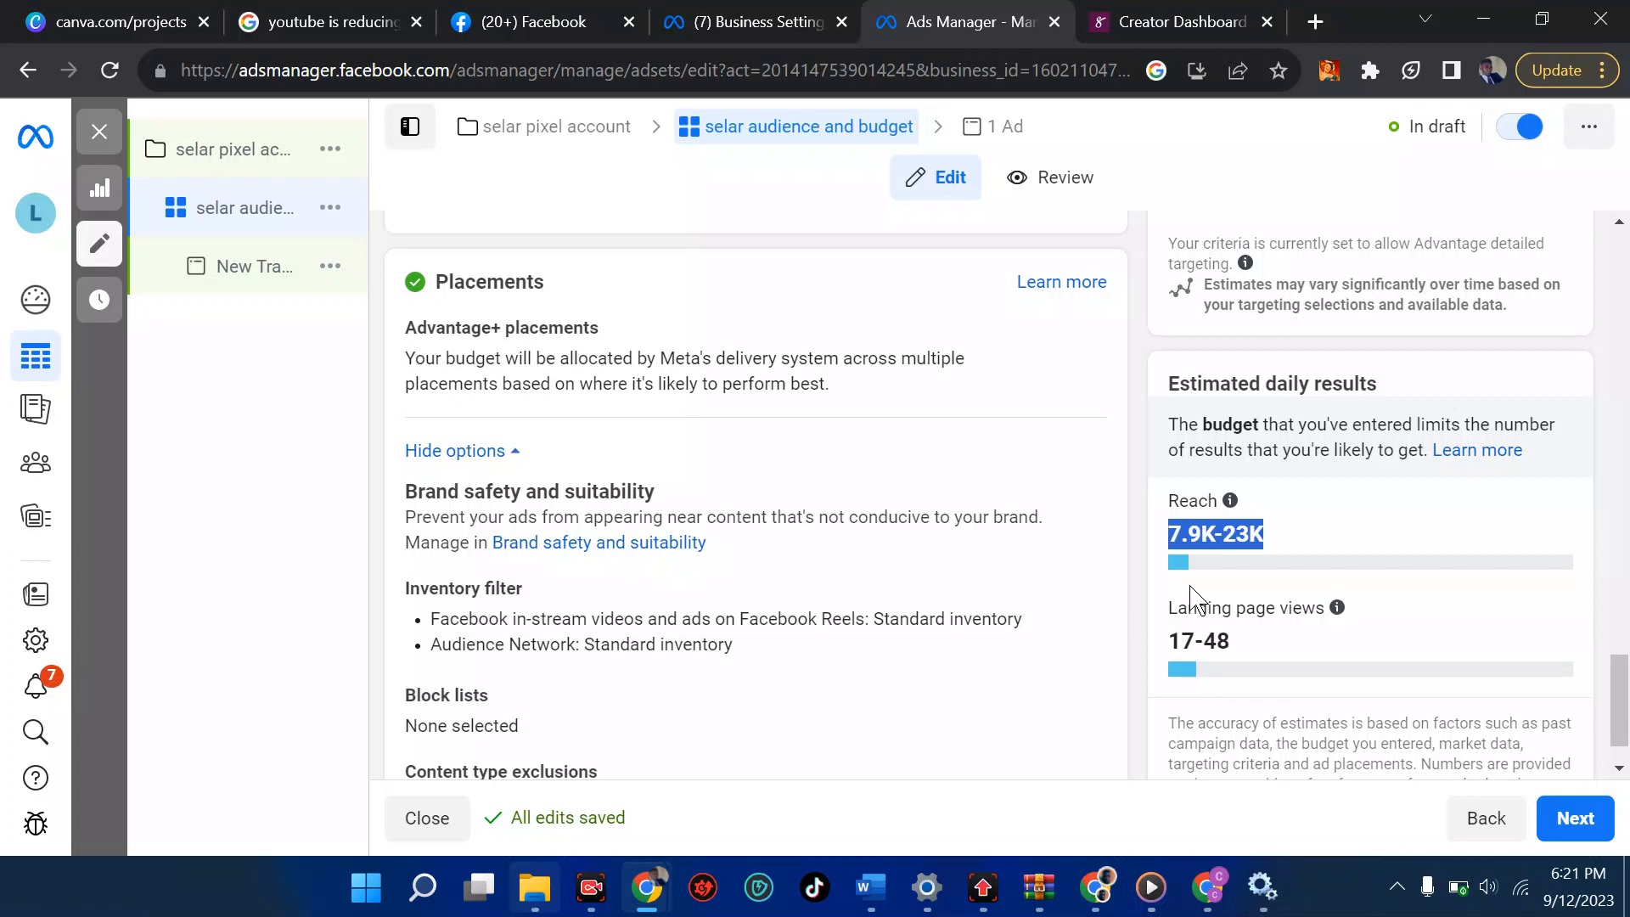
scroll(1193, 598, down, 1)
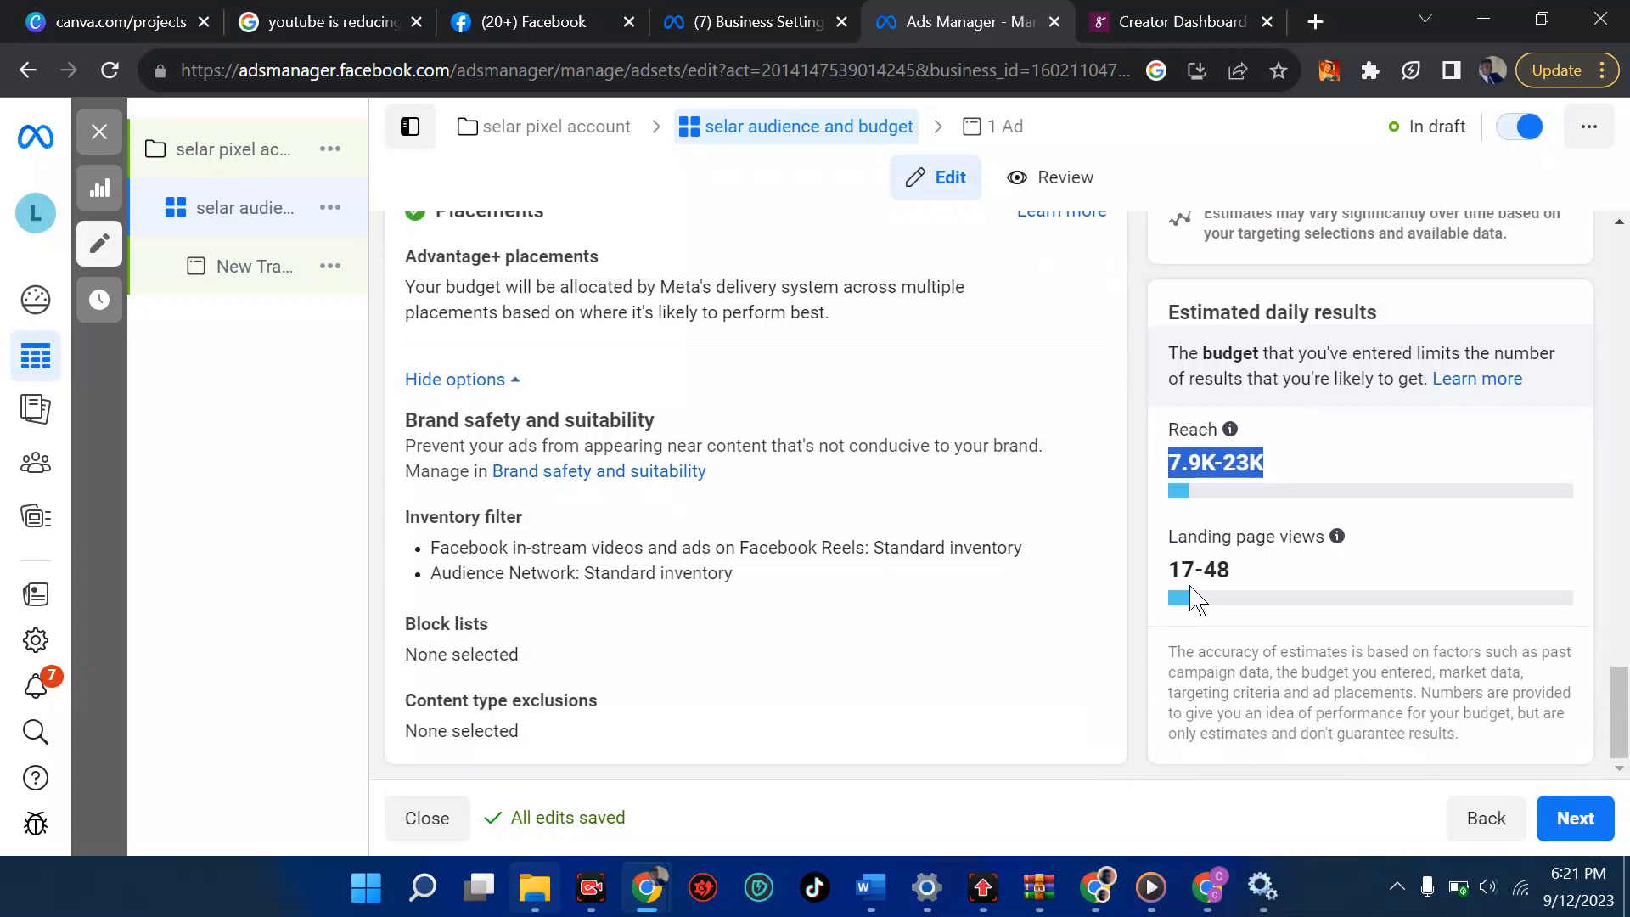
Proceed to the ad level and name the ad "selar copy/content".
click(1556, 817)
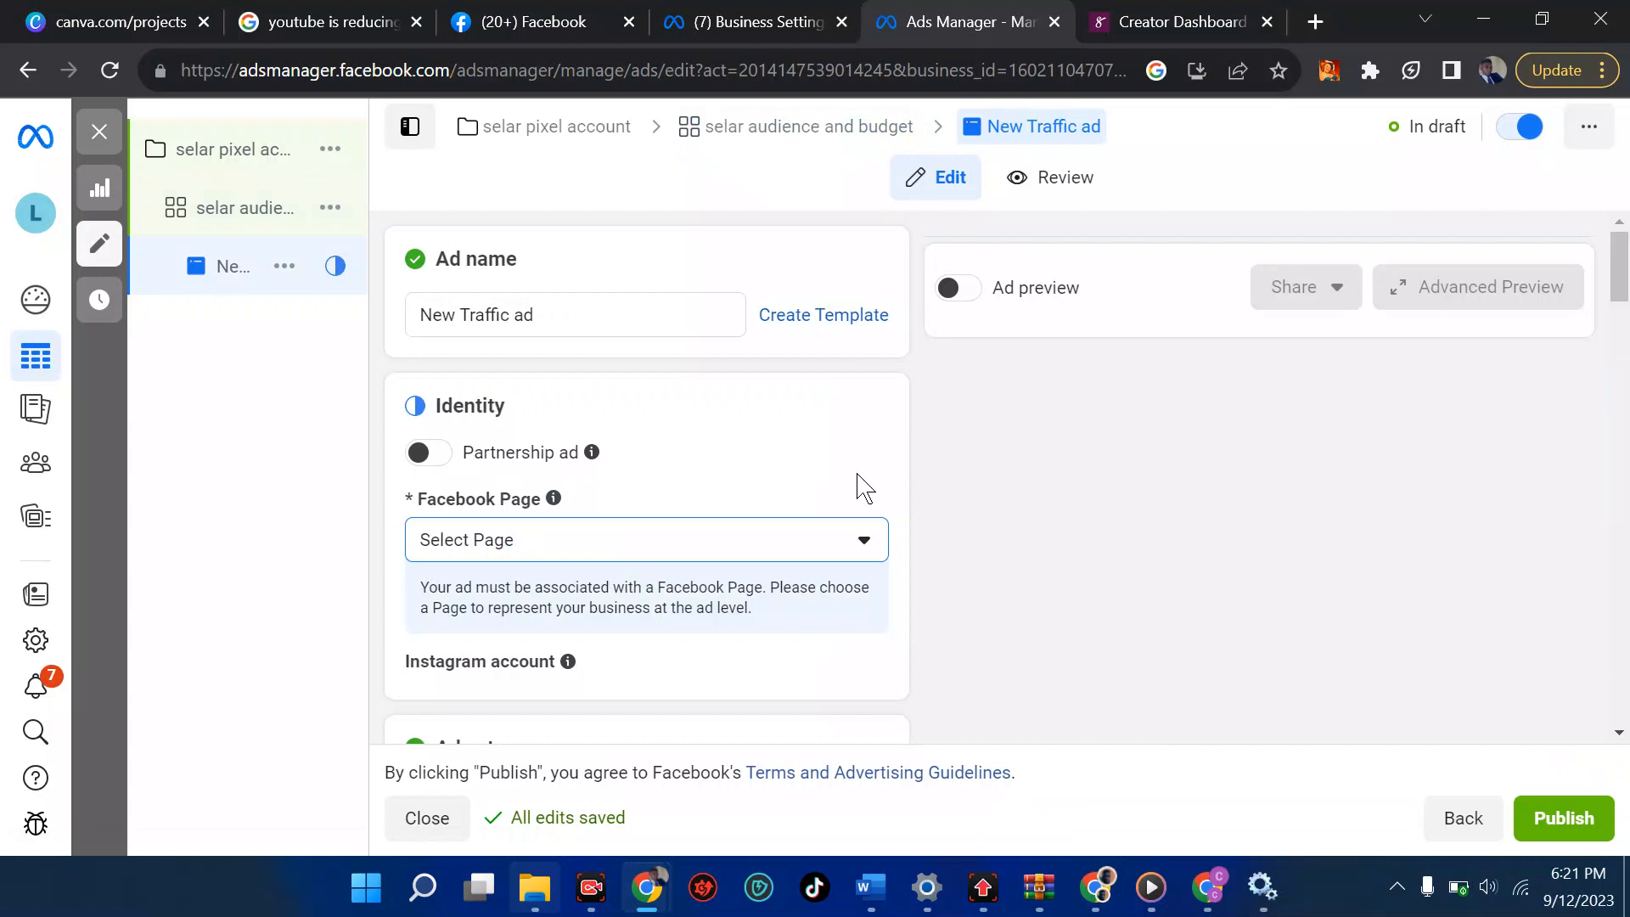
double_click(528, 314)
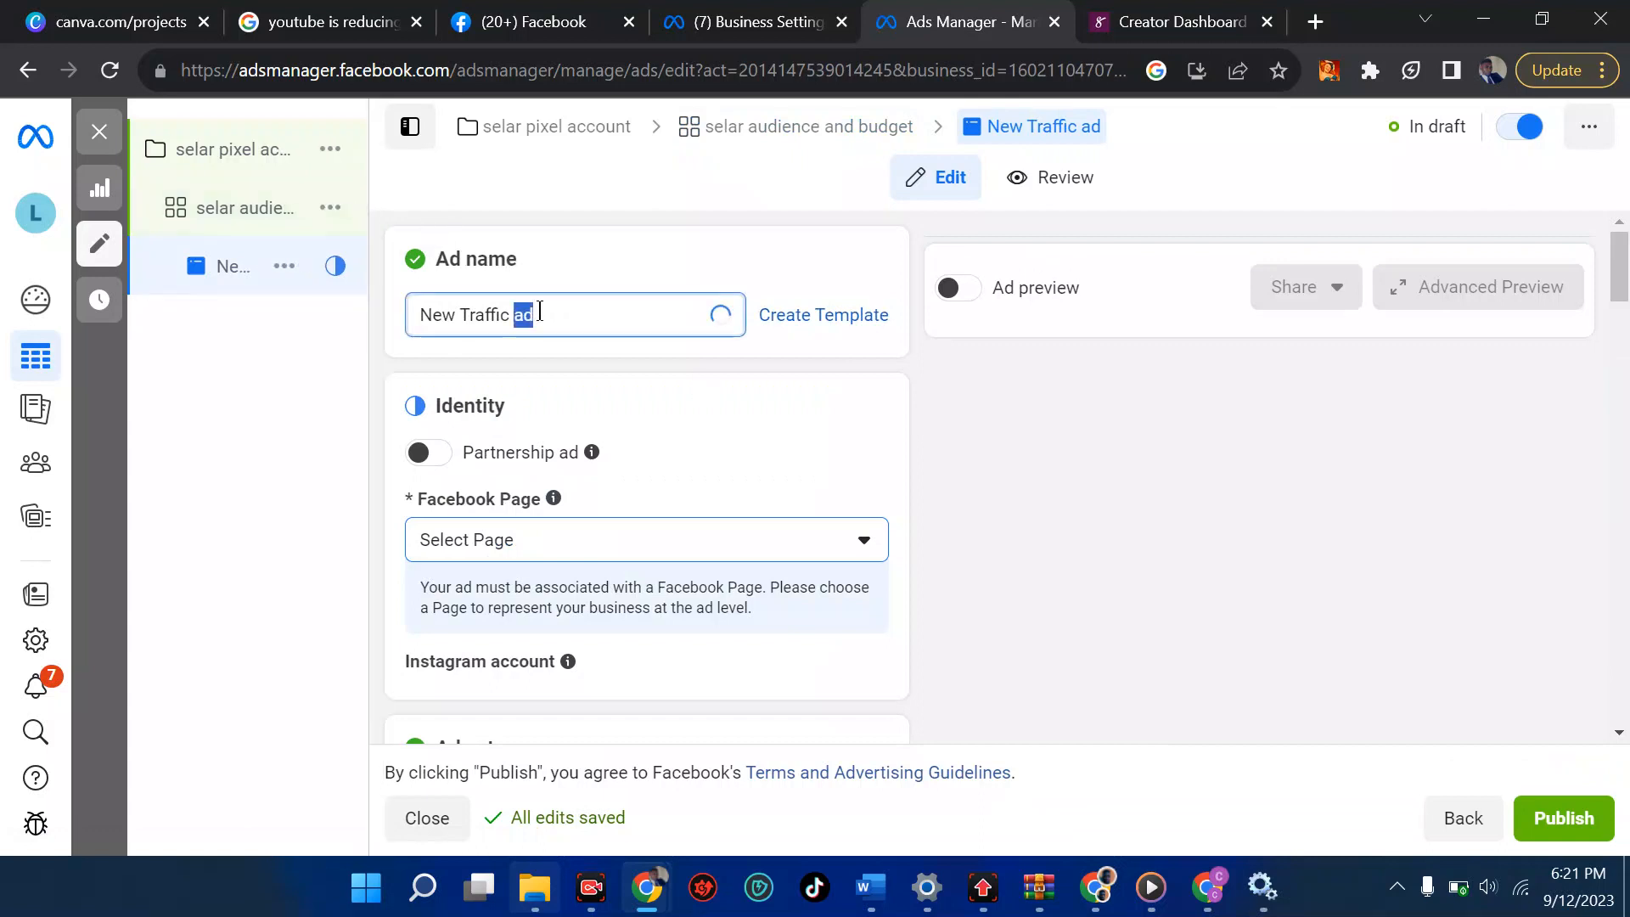
key(ctrl+a)
text(selar cop)
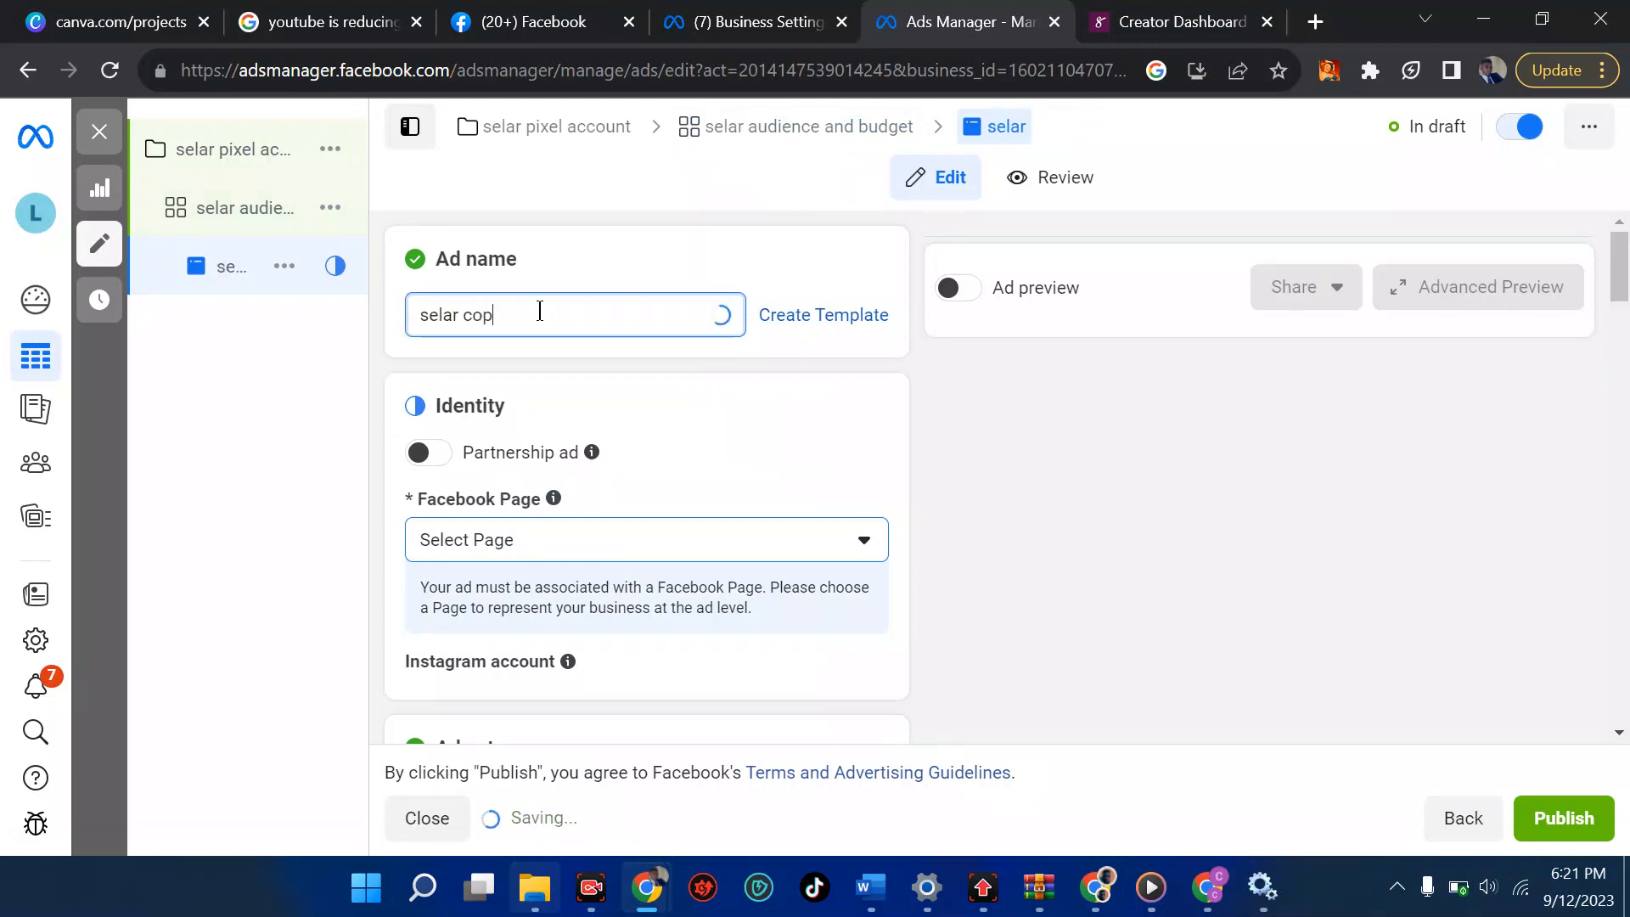
text(y/co)
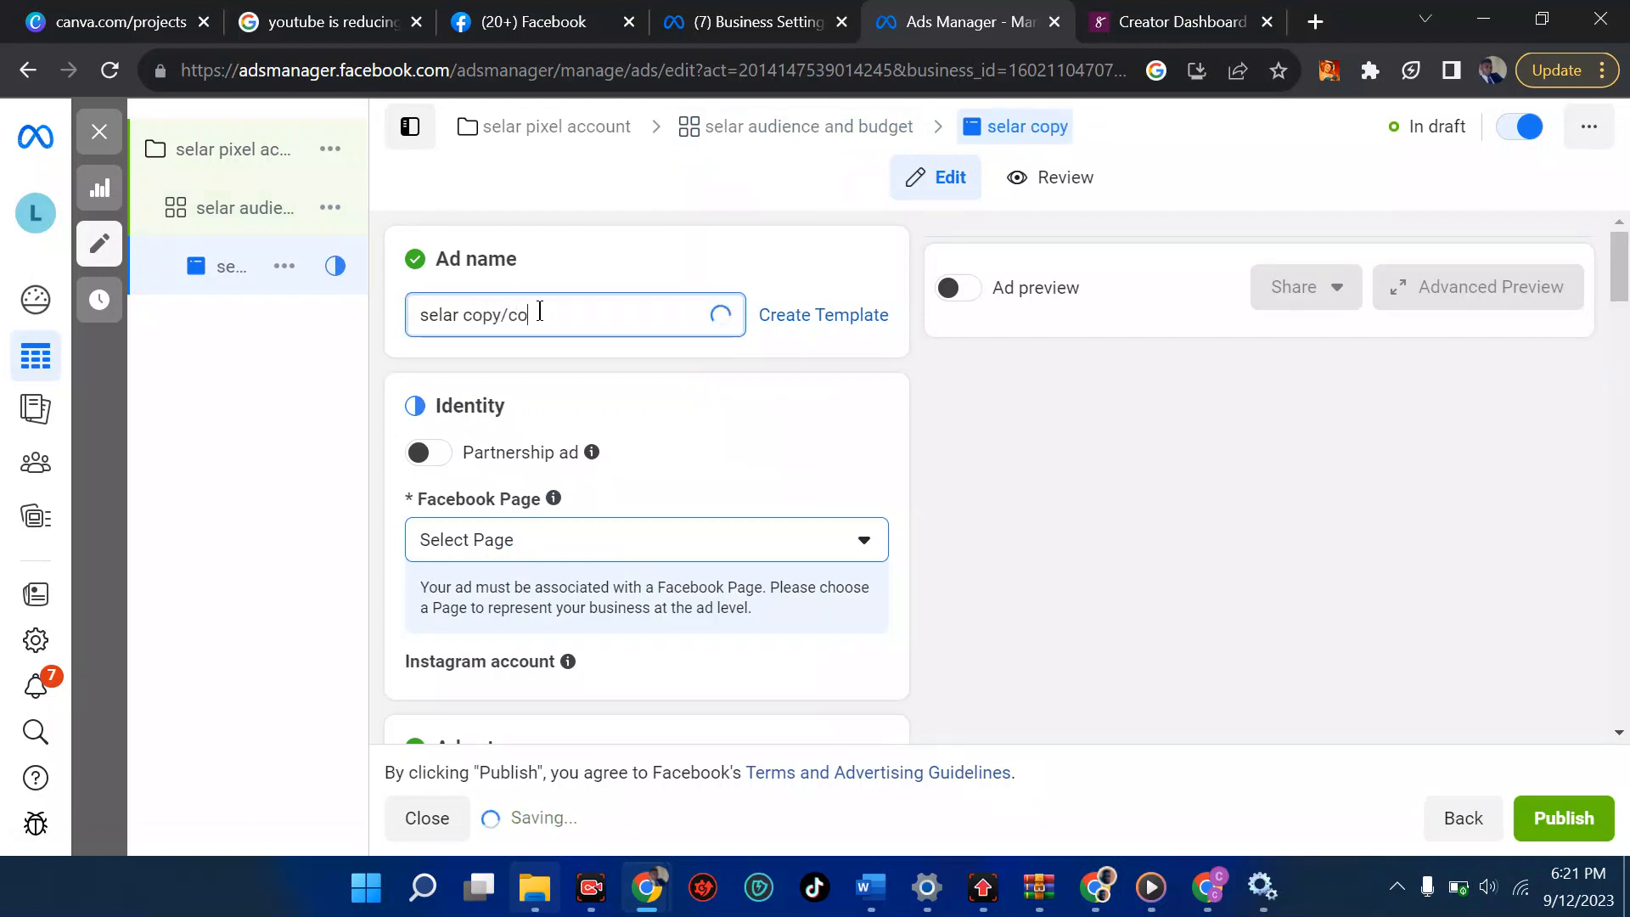
text(ntent)
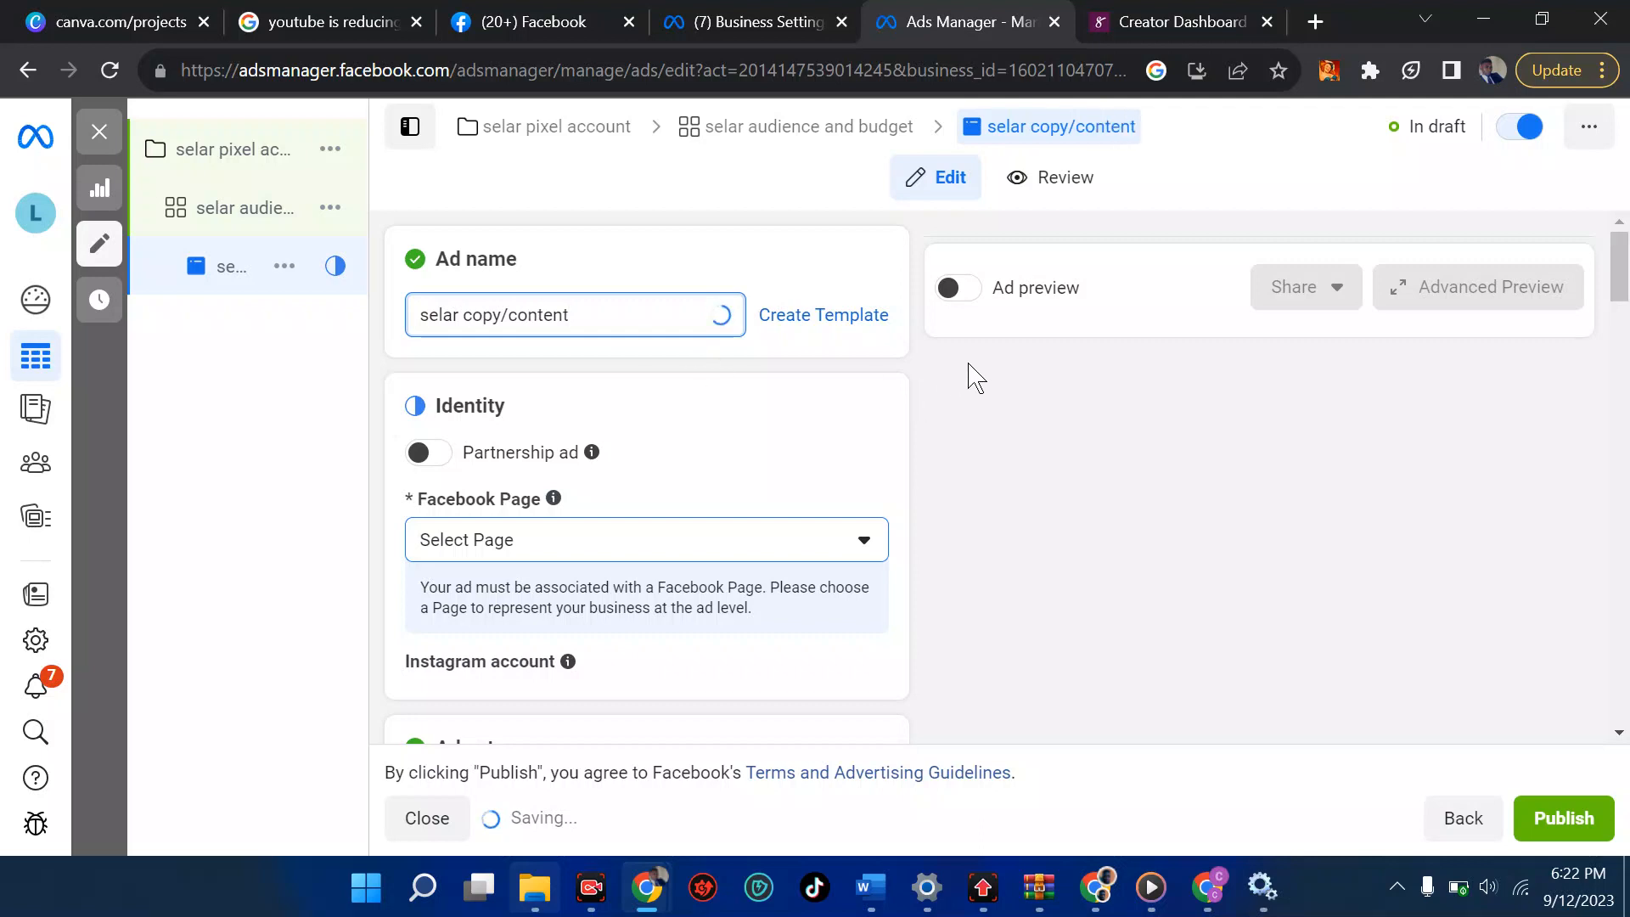
Turn on the ad preview and choose the "Learn Digital" Facebook Page as the ad's identity.
click(957, 293)
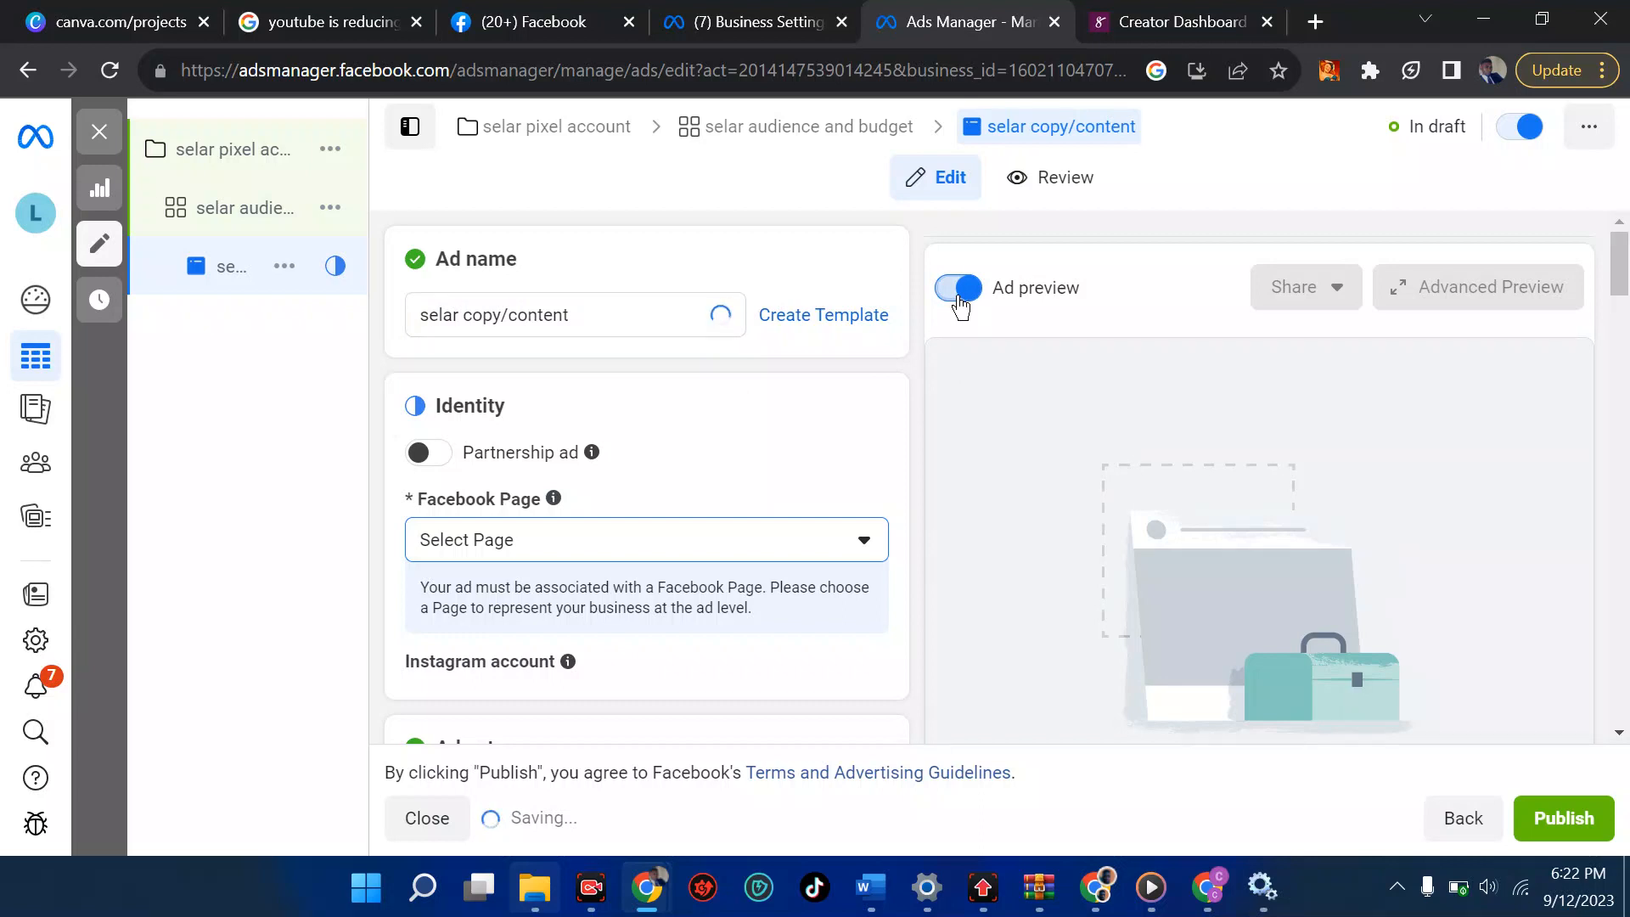
click(620, 543)
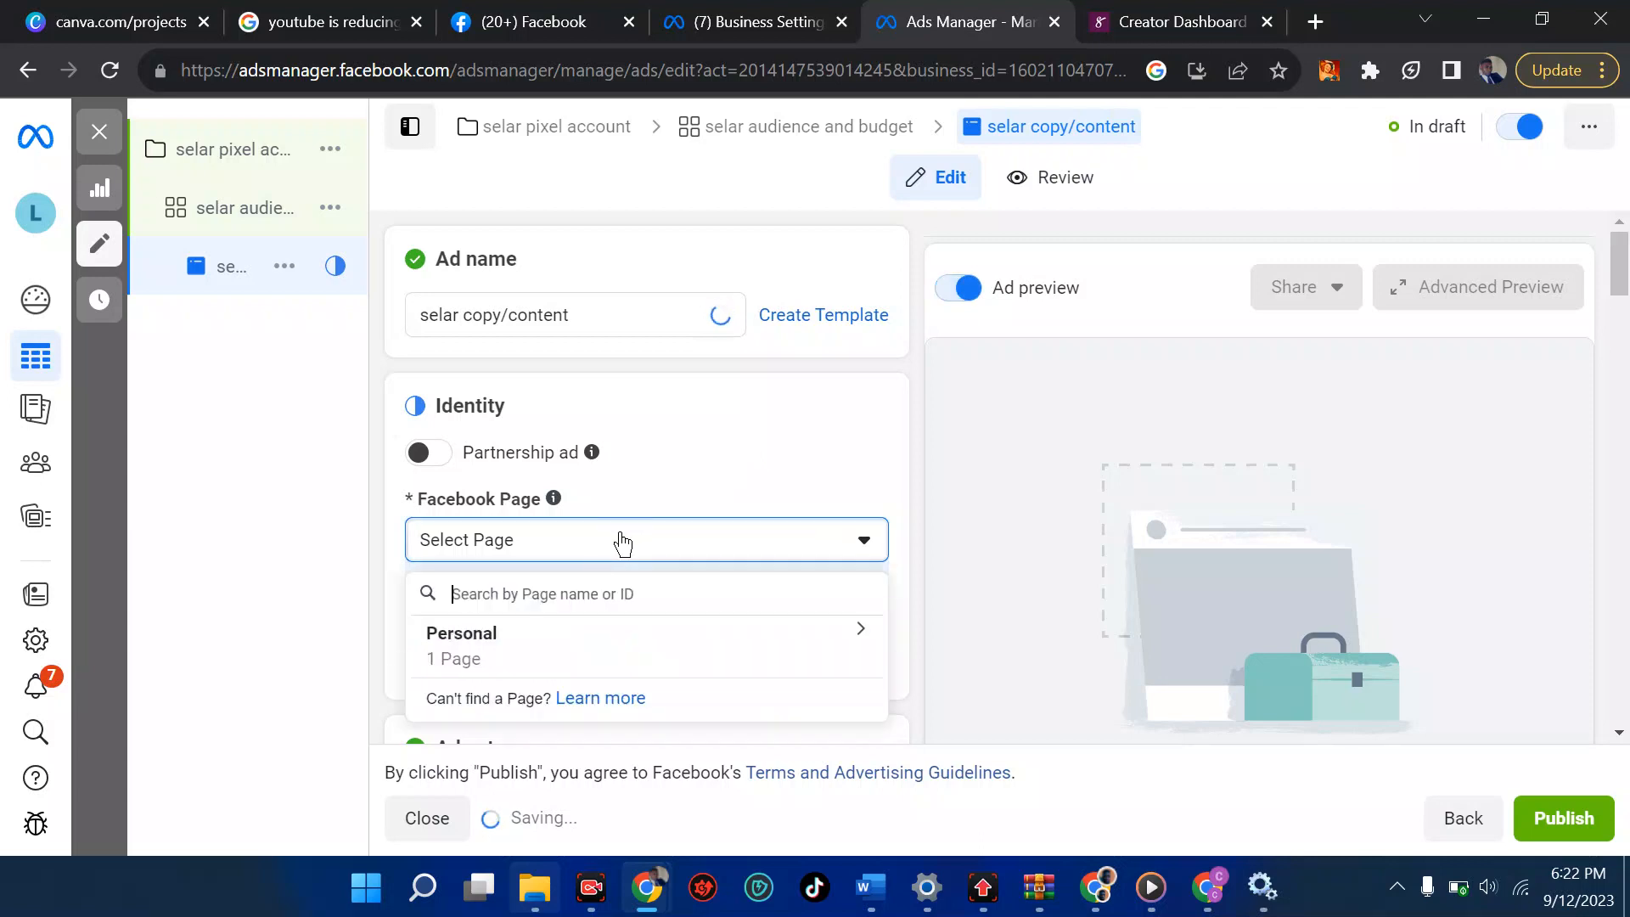
click(471, 672)
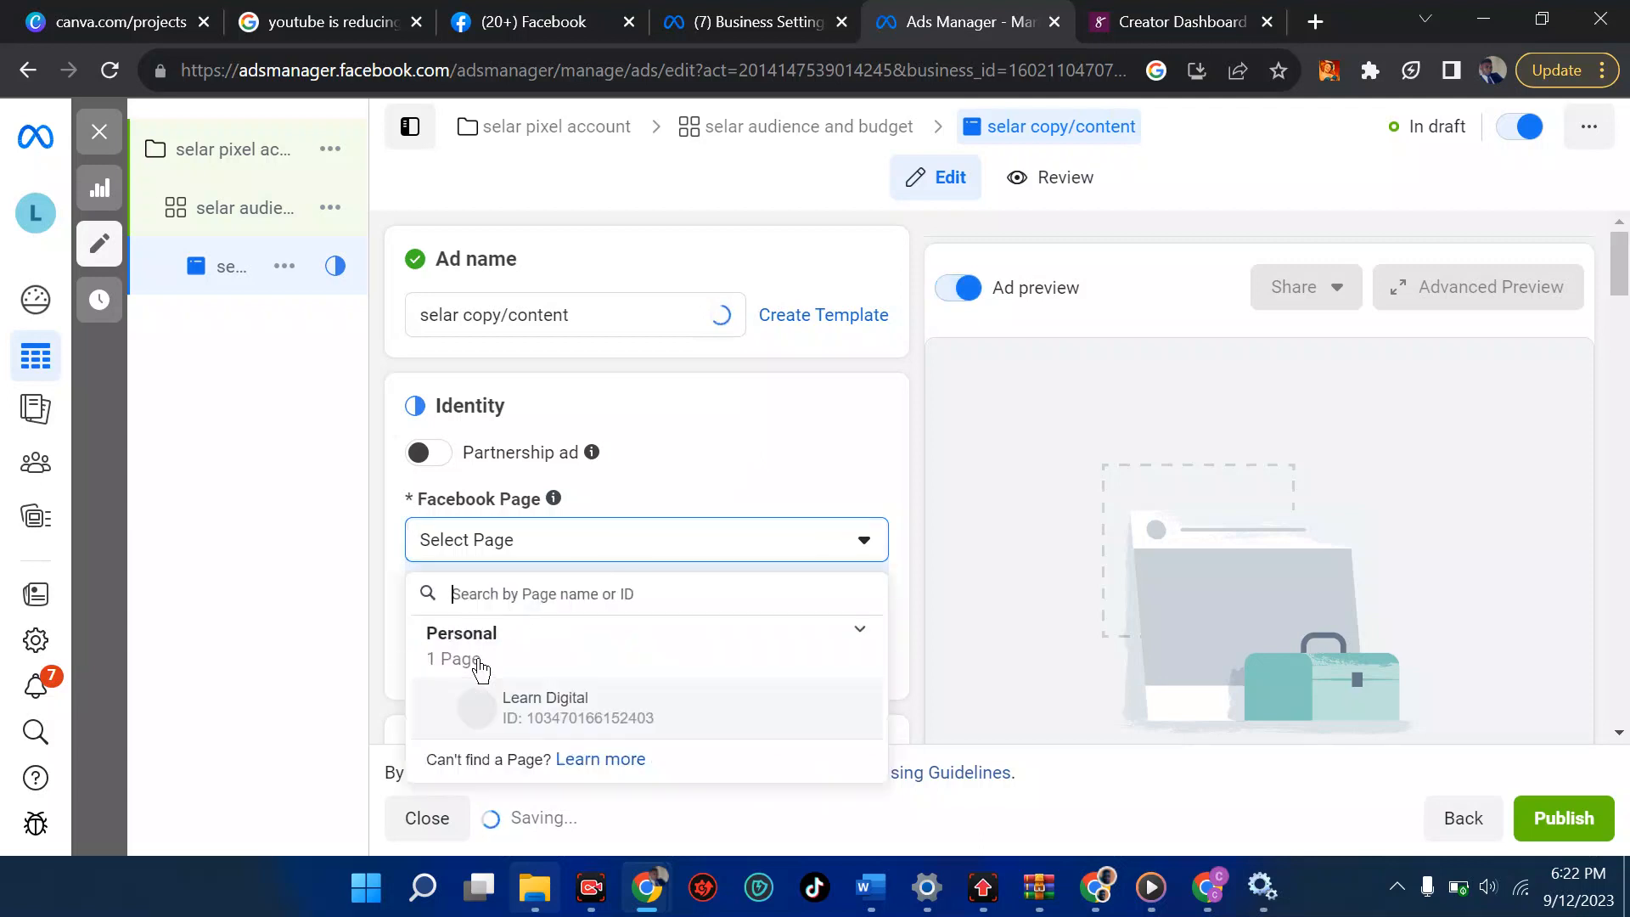
click(573, 717)
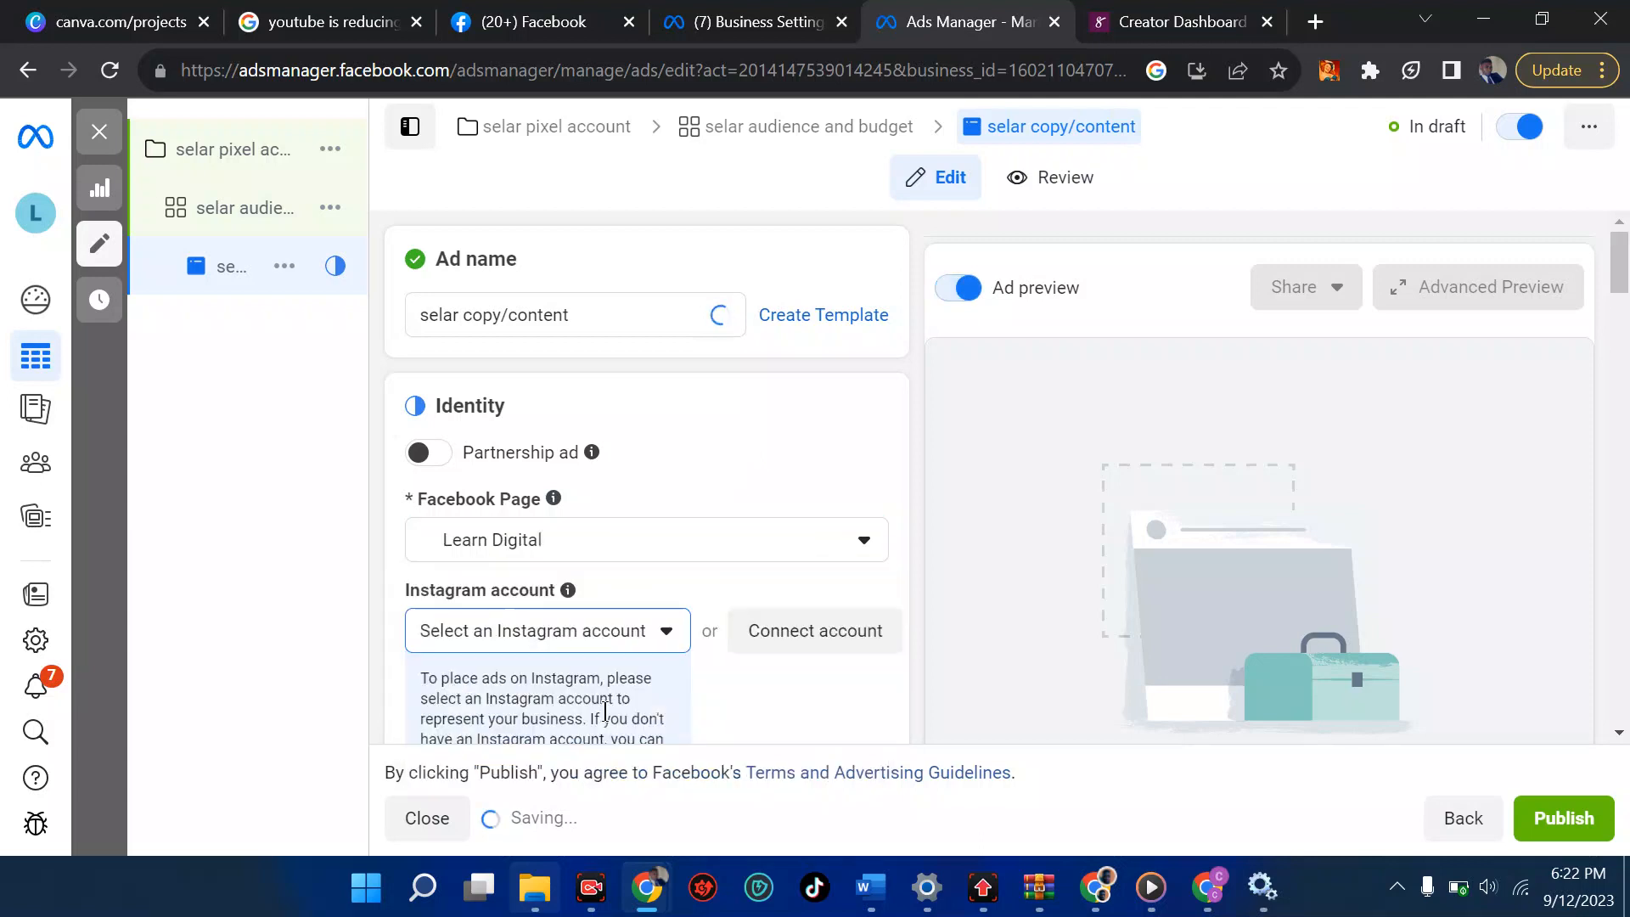
Turn off Multi-advertiser ads in the ad setup, keeping manual upload and the single image or video format.
scroll(603, 706, down, 1)
scroll(654, 537, down, 7)
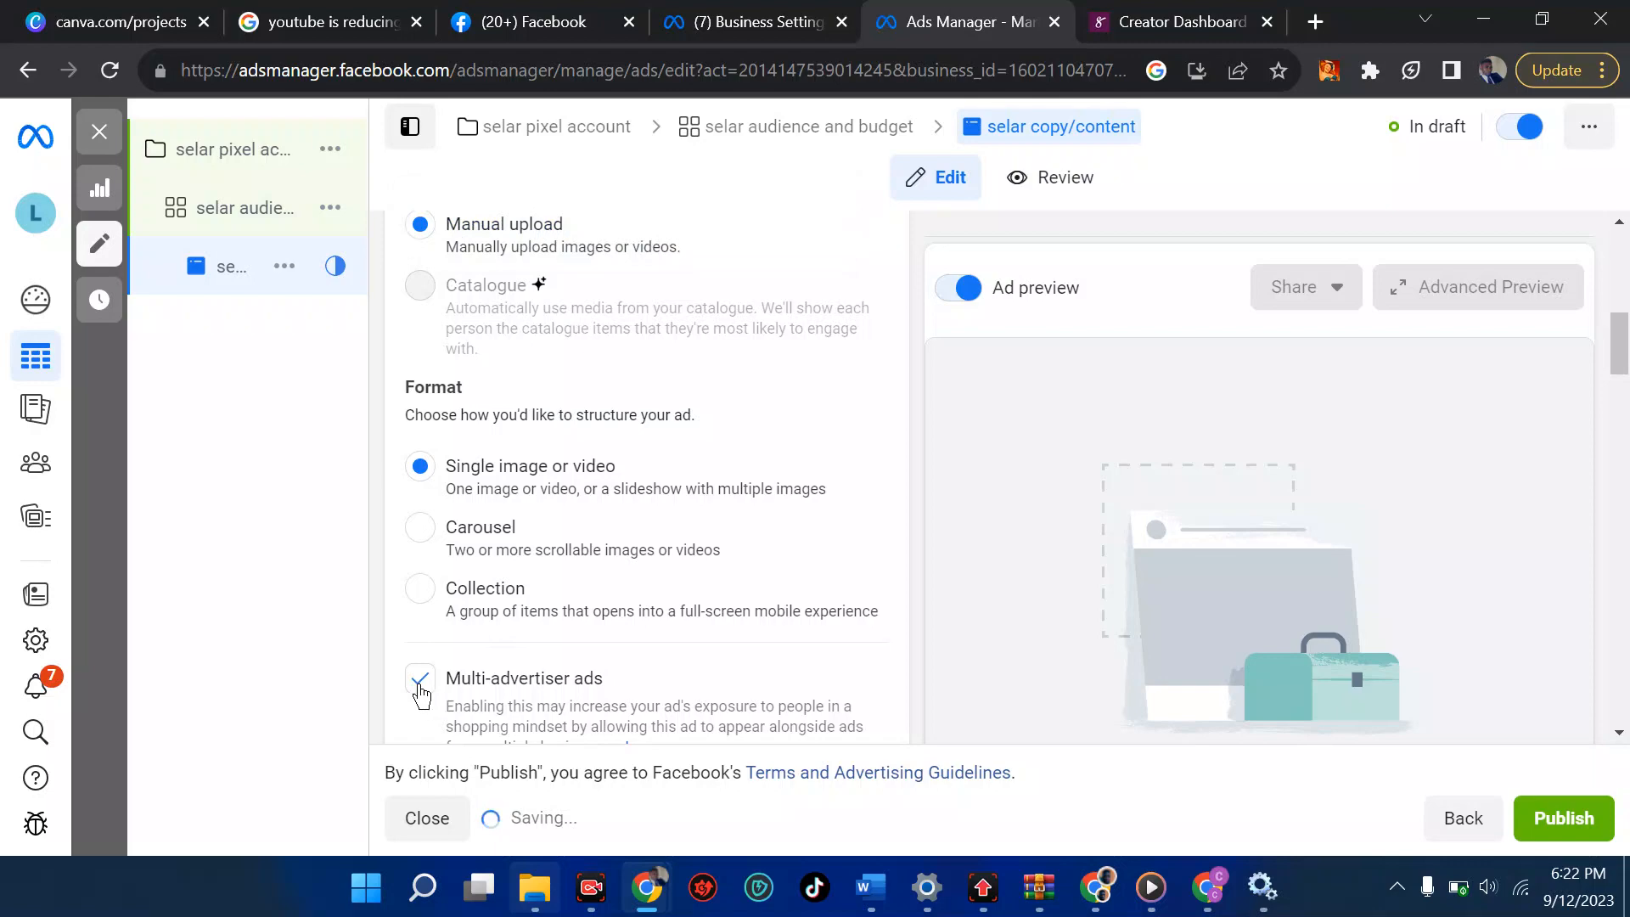
scroll(558, 579, up, 3)
scroll(558, 580, down, 10)
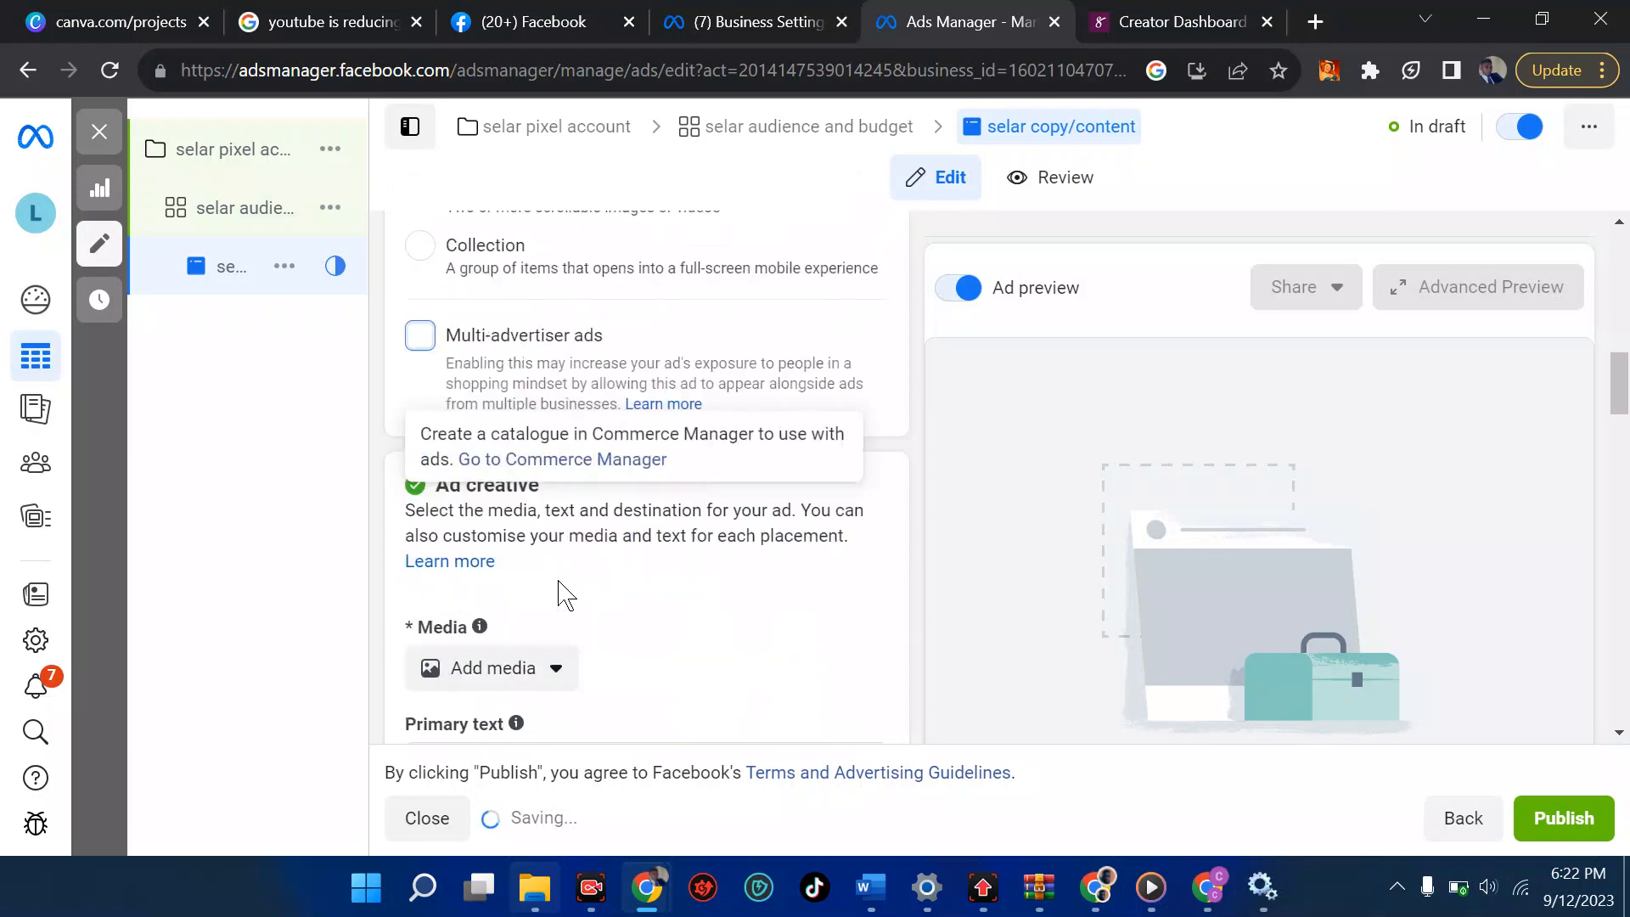
Add the 1414 × 2000 account image "20 HIGH INC..." as the ad's media.
click(535, 292)
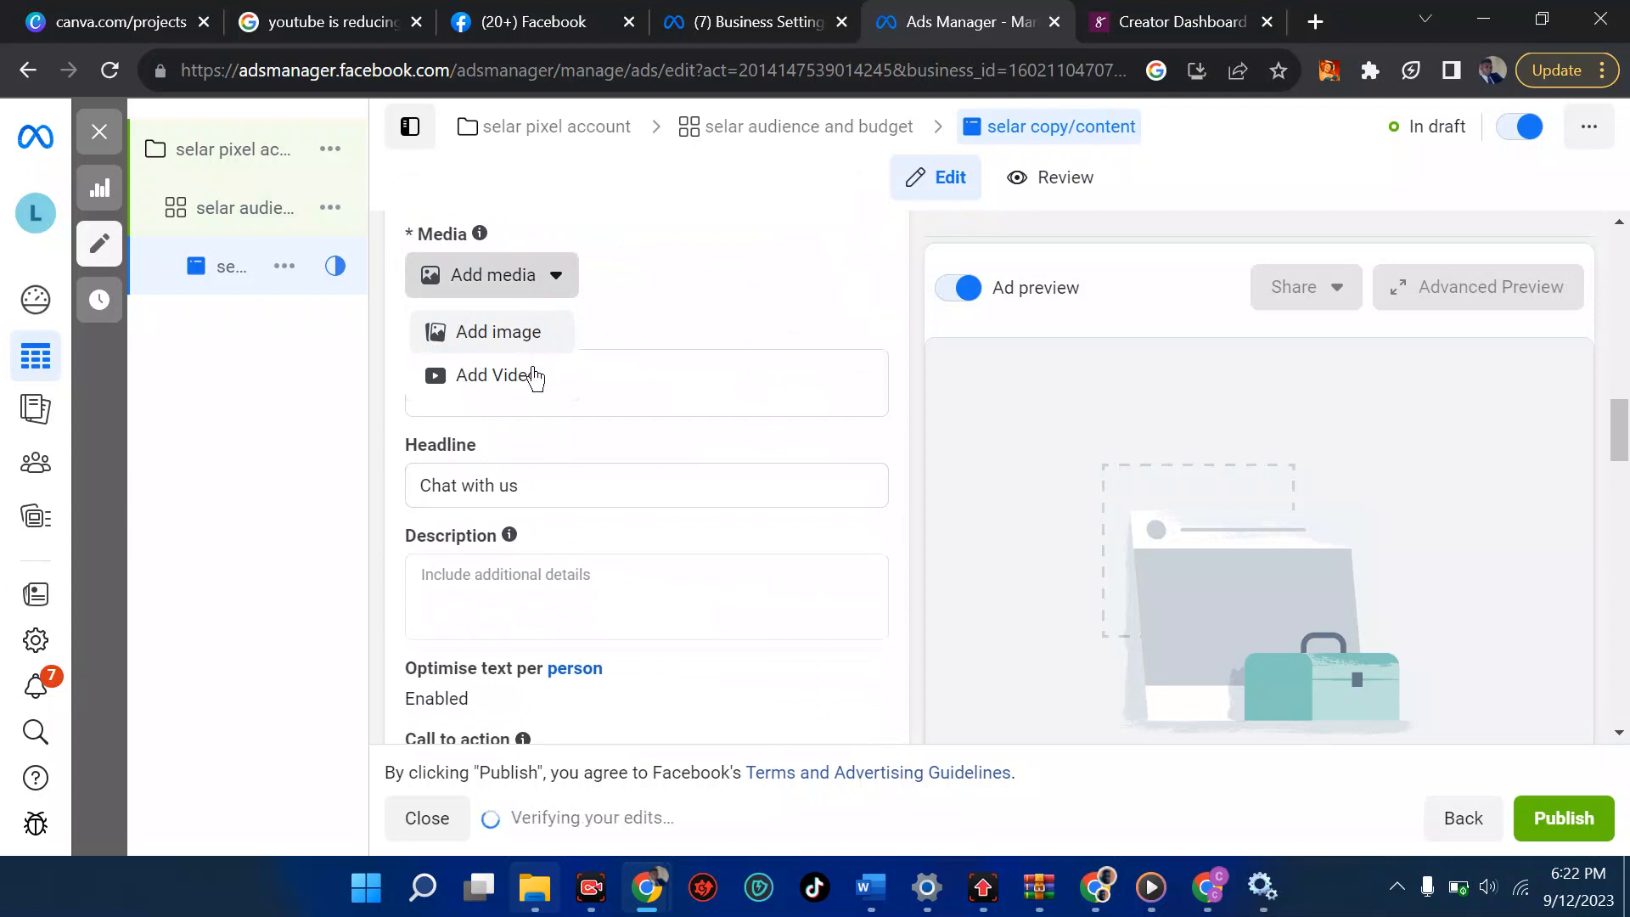
click(505, 338)
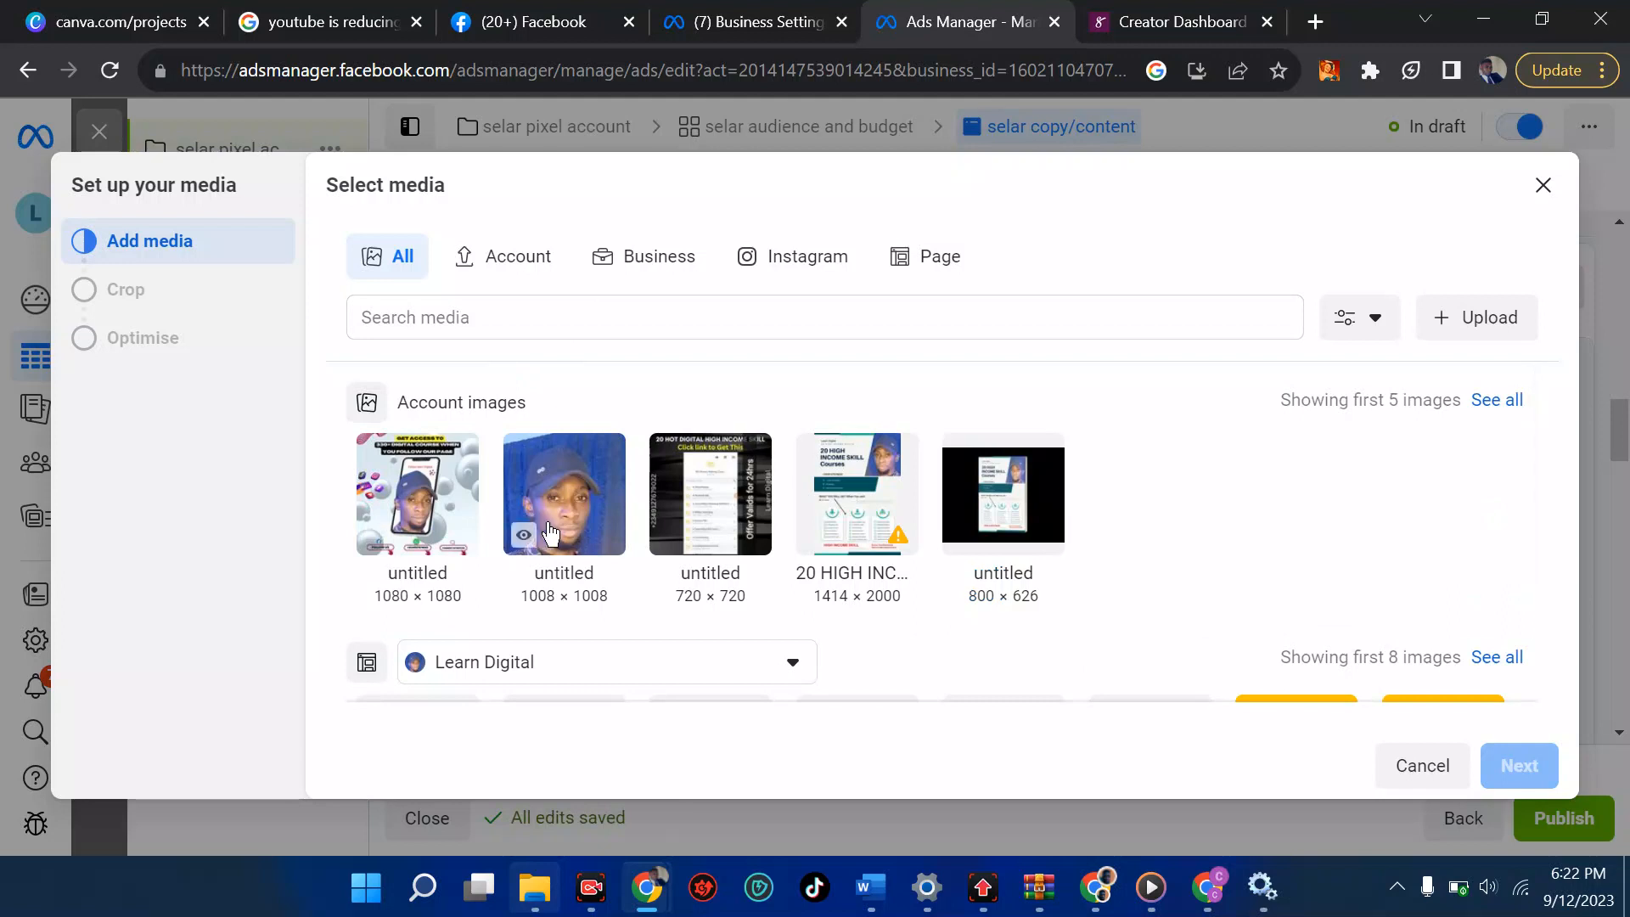
click(459, 524)
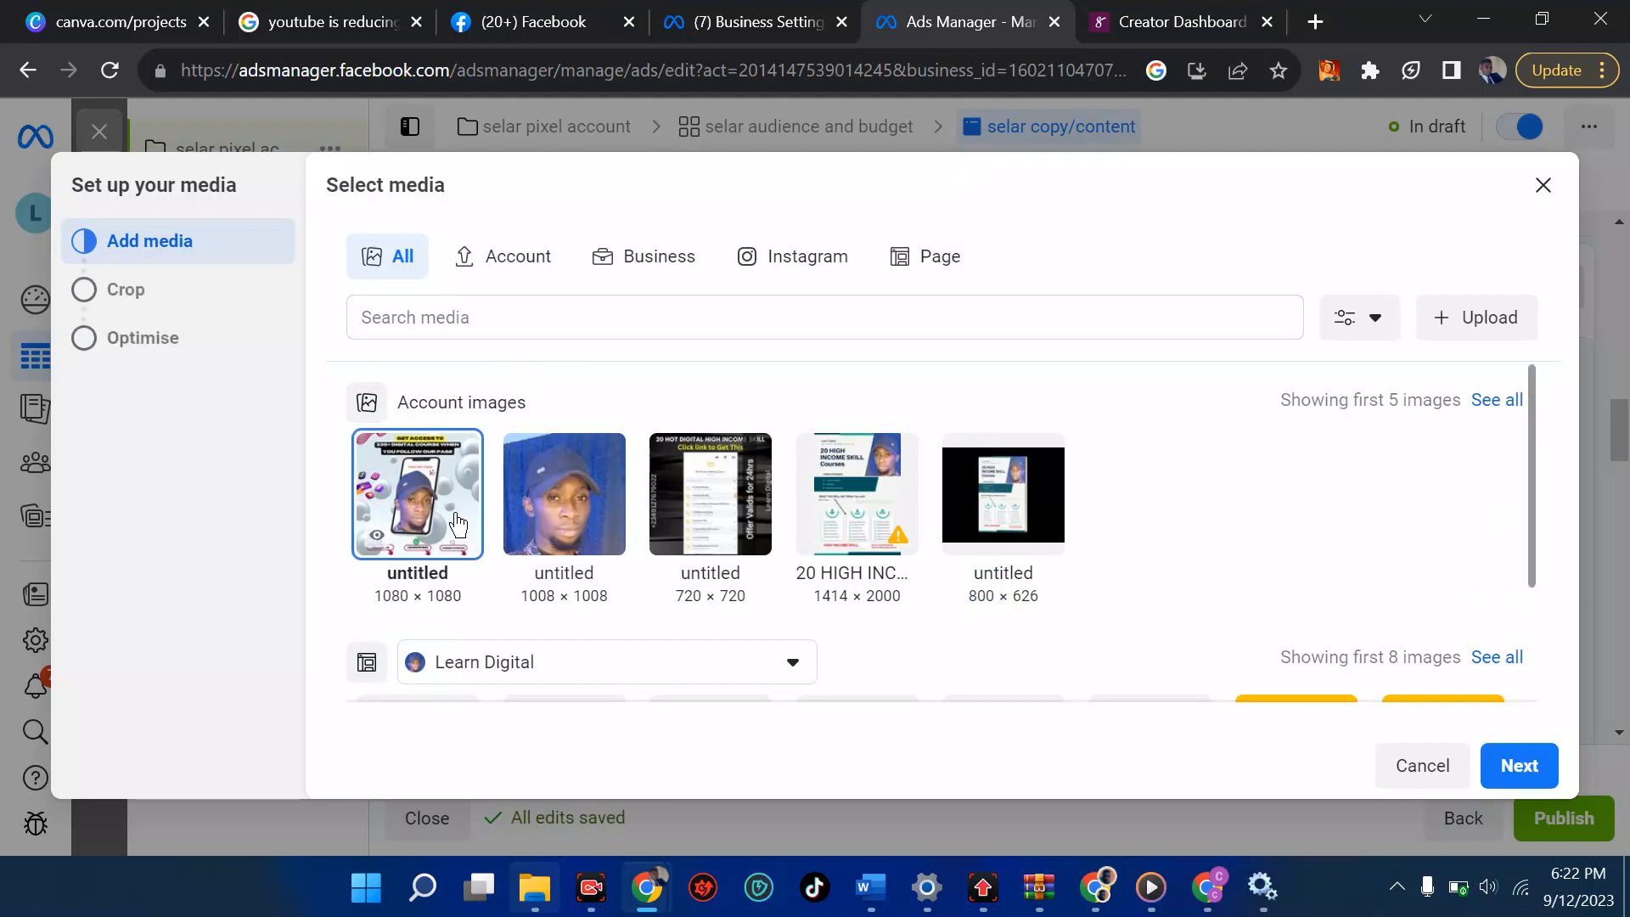
click(857, 524)
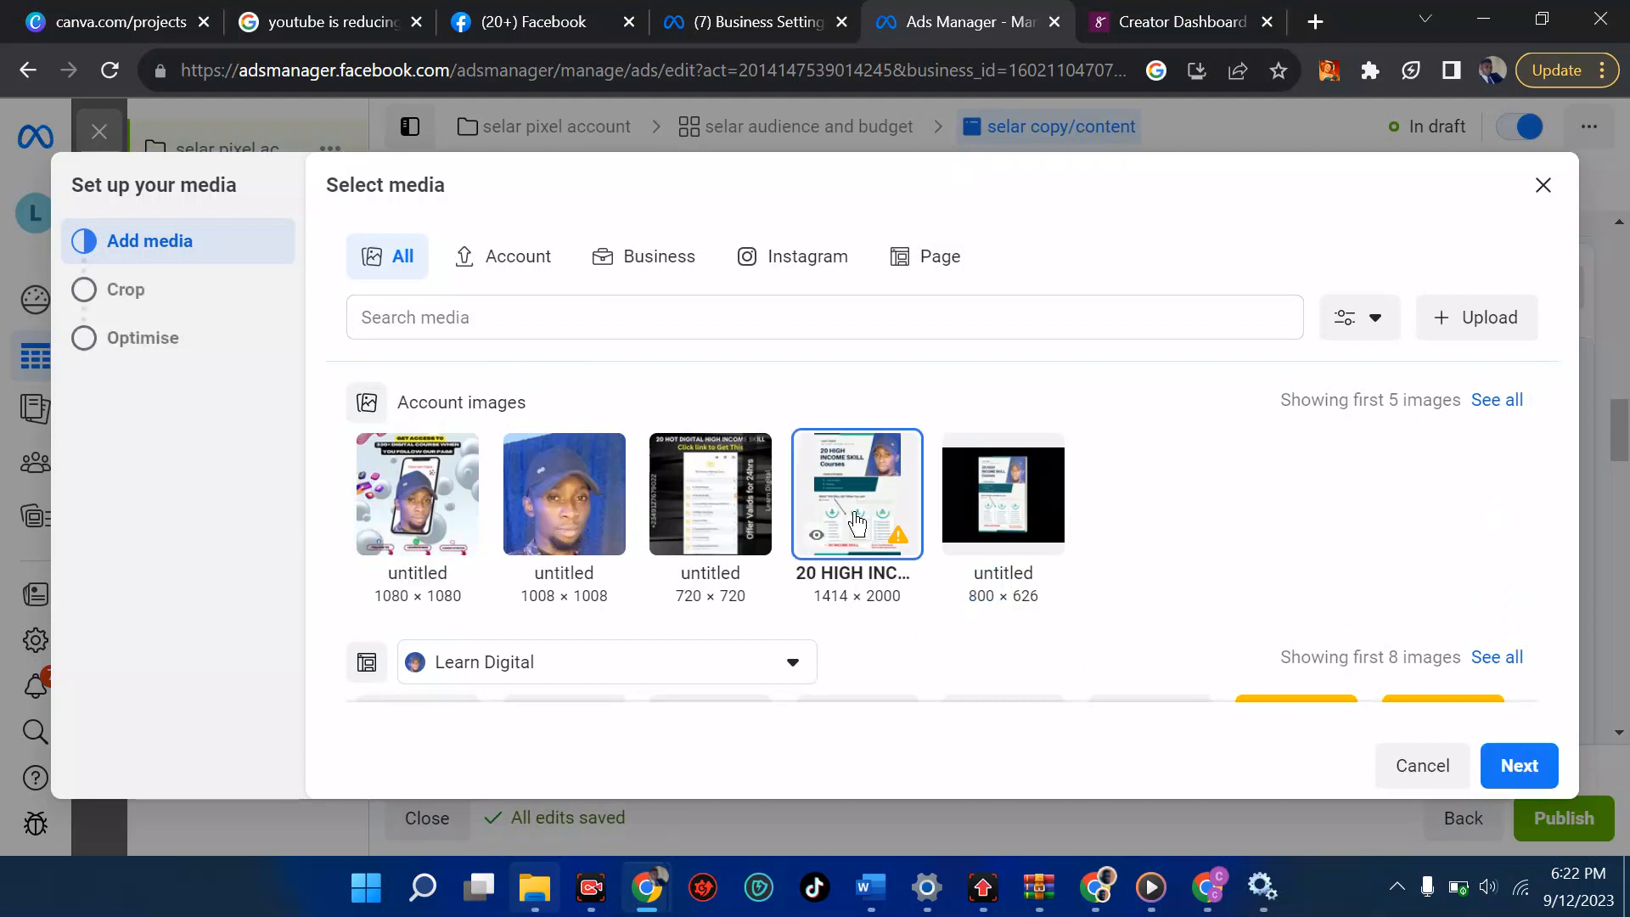
click(1510, 768)
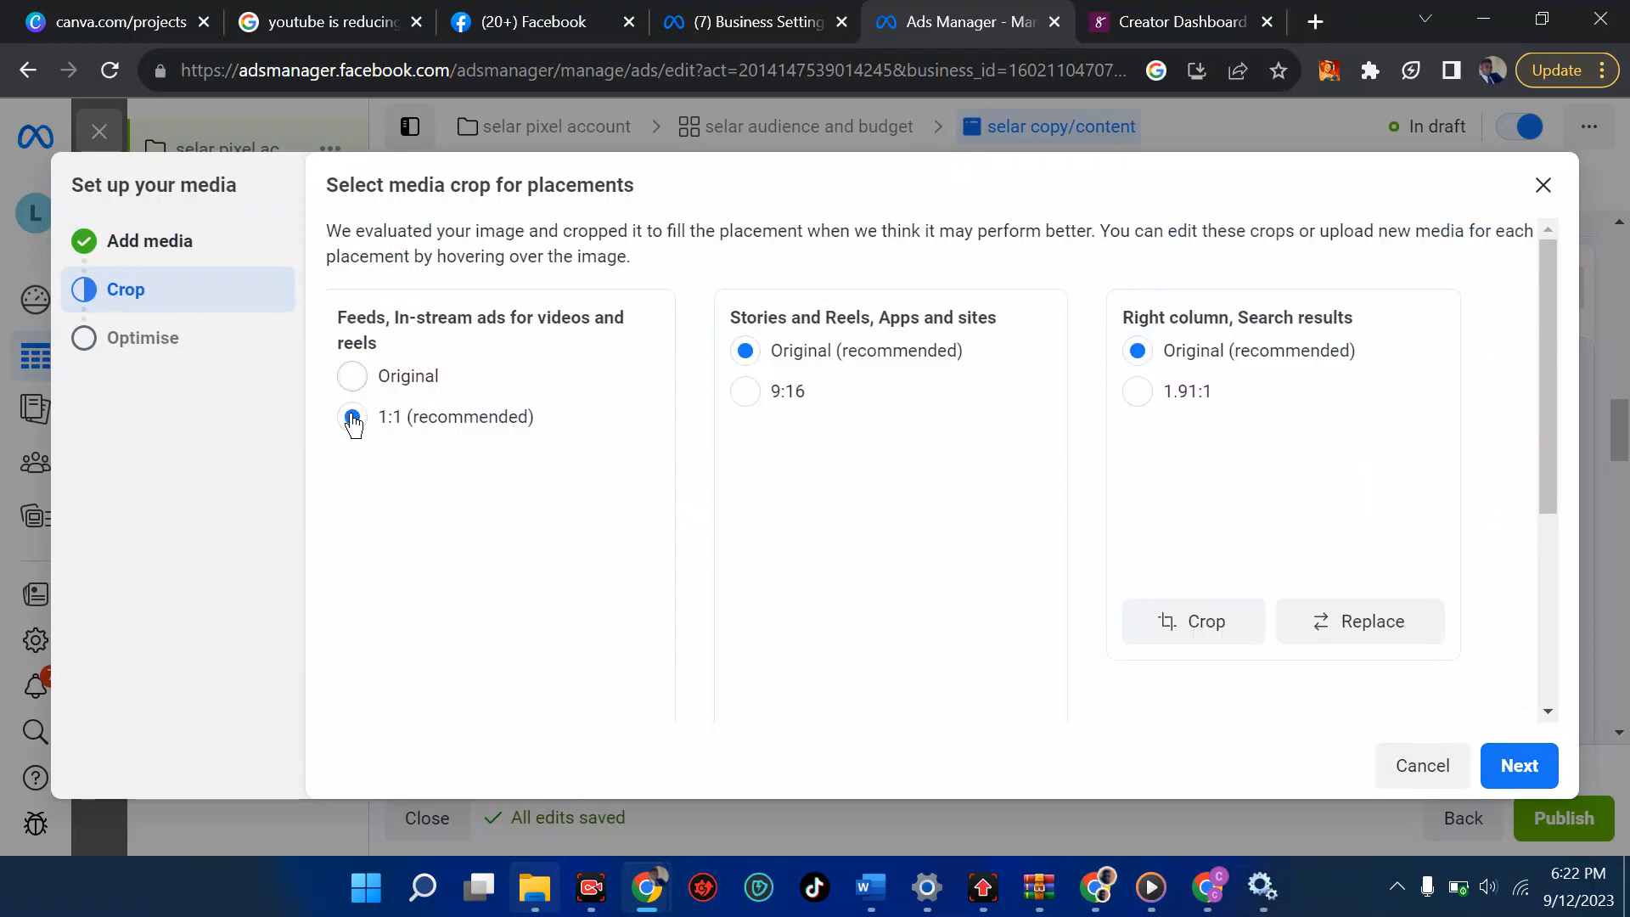
Set the feeds and in-stream crop to Original and finish the media setup with enhancements allowed.
click(352, 378)
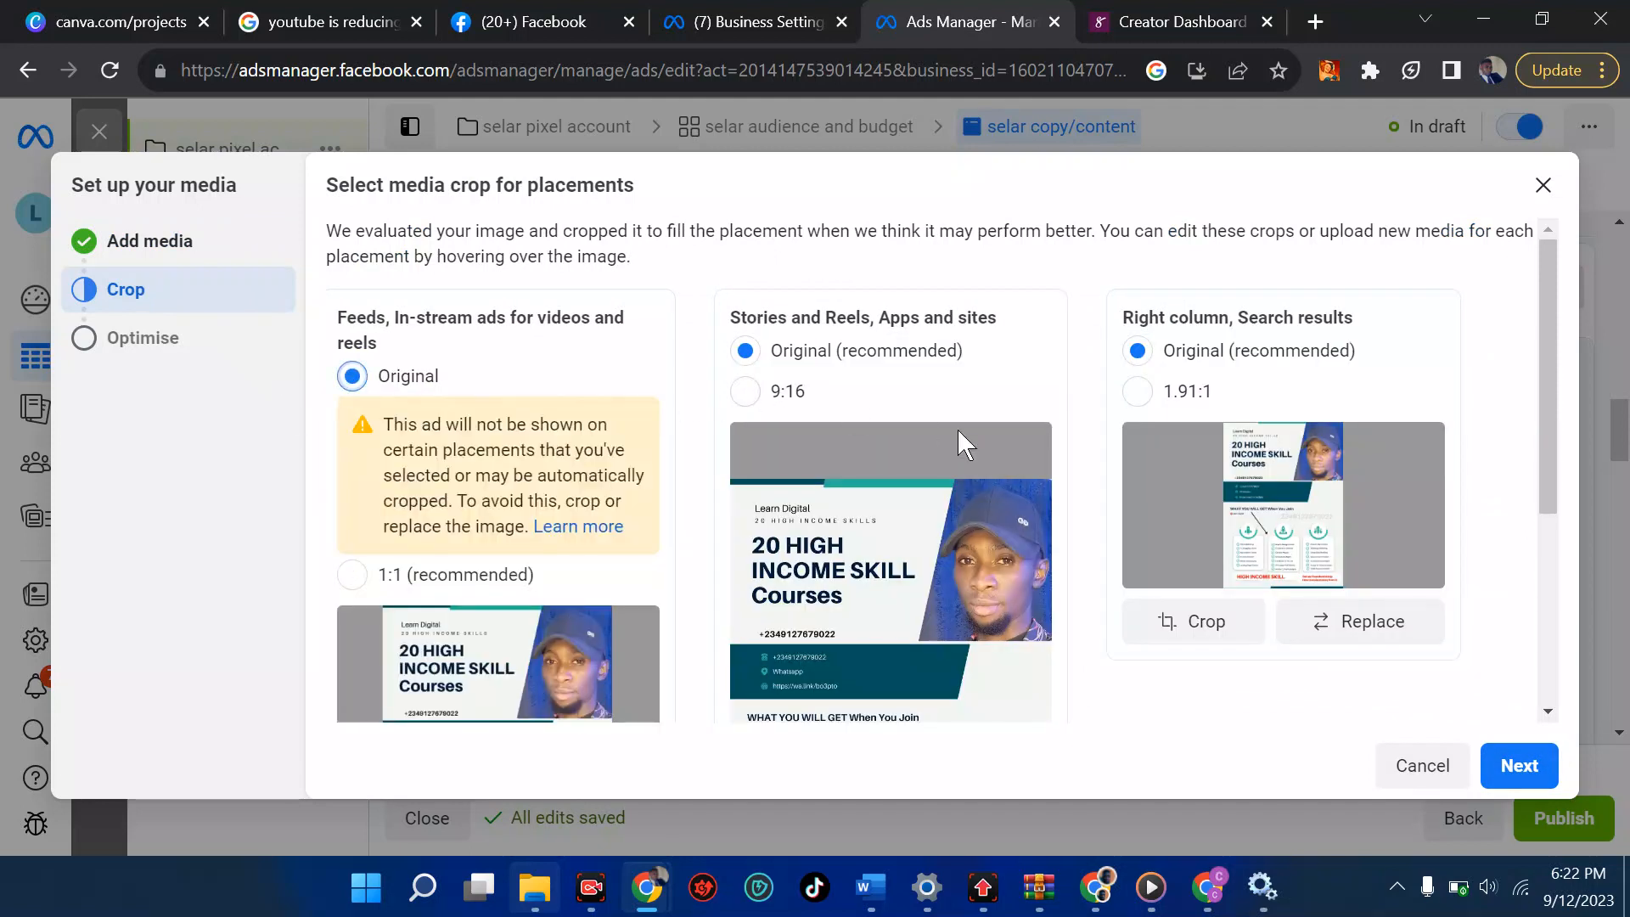
click(1524, 765)
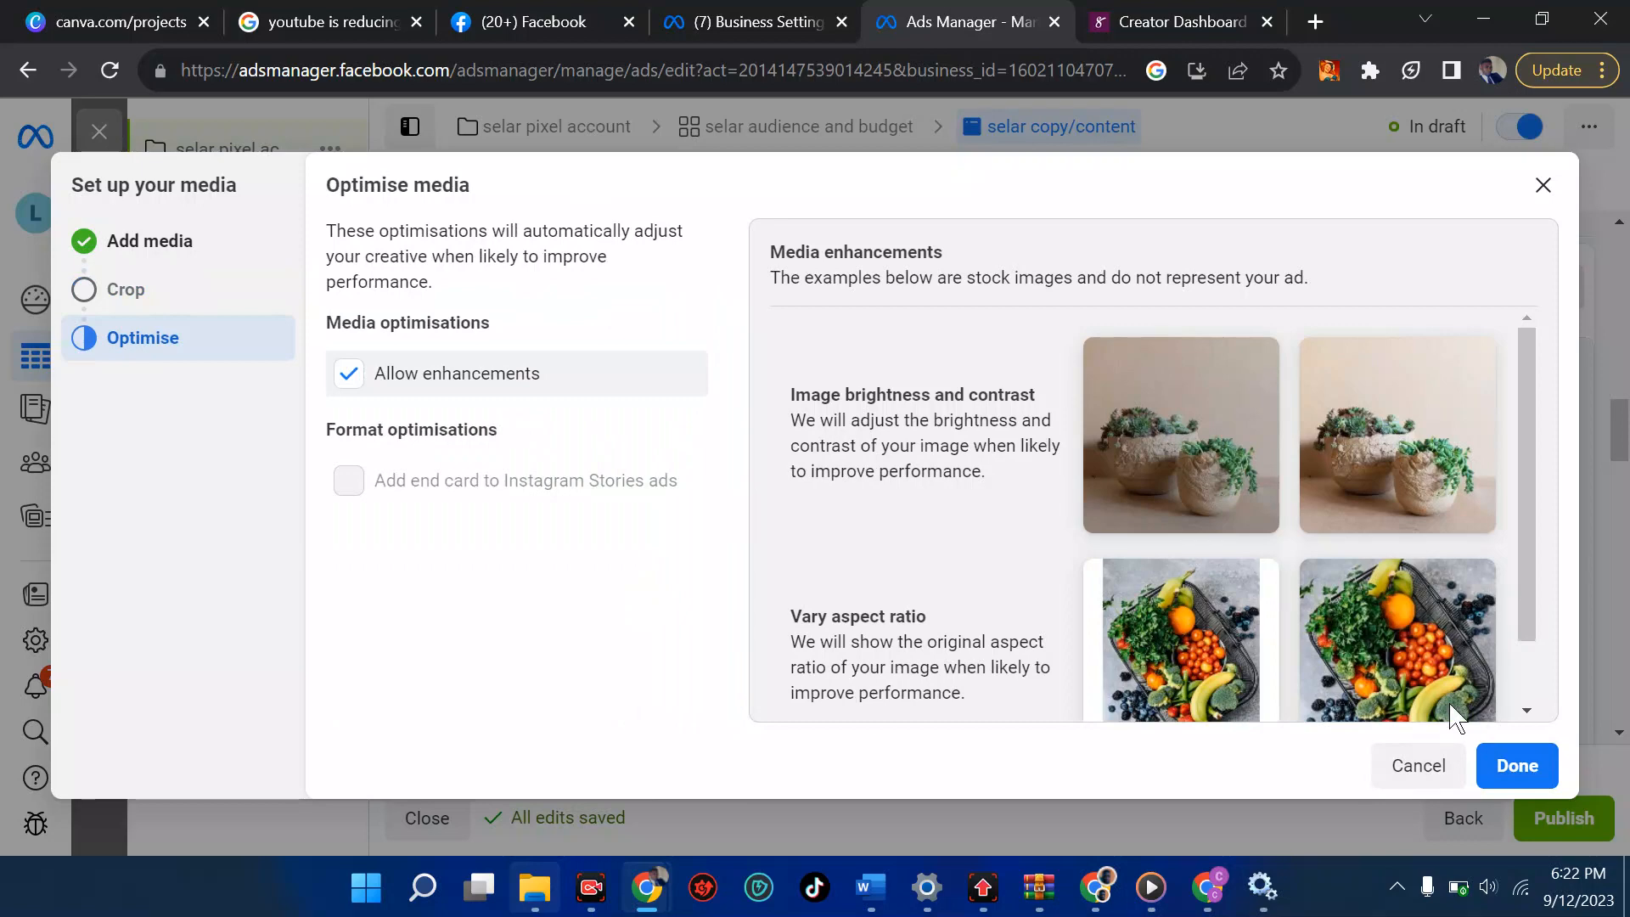
click(1517, 767)
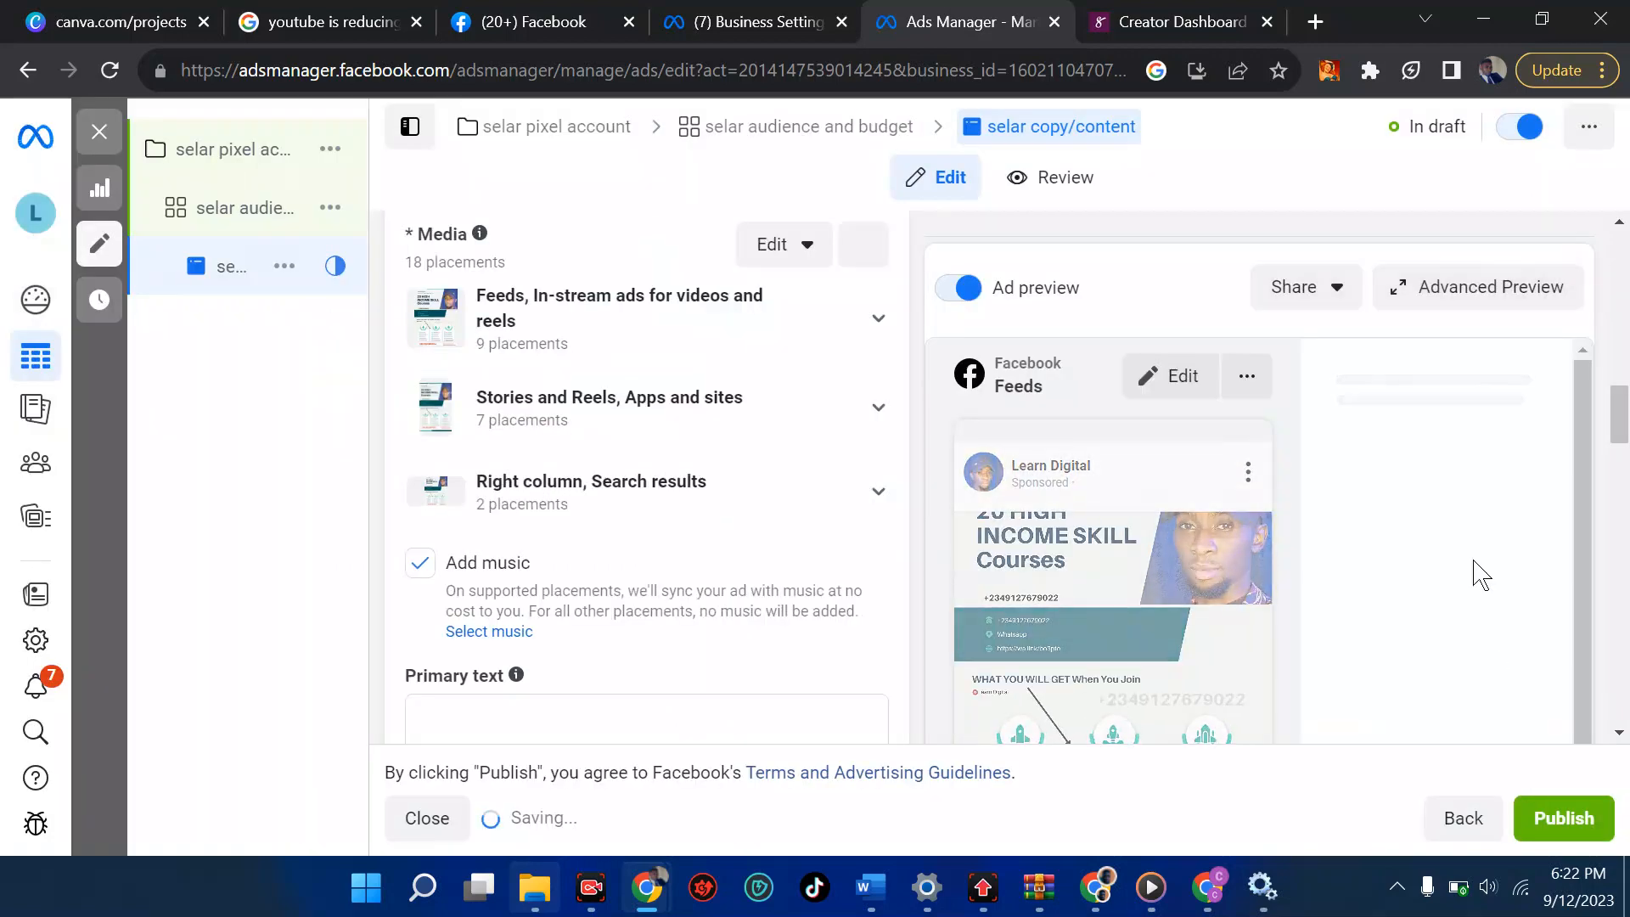
Review the ad's headline, description, call to action and destination options, along with the placement previews.
scroll(1621, 475, down, 6)
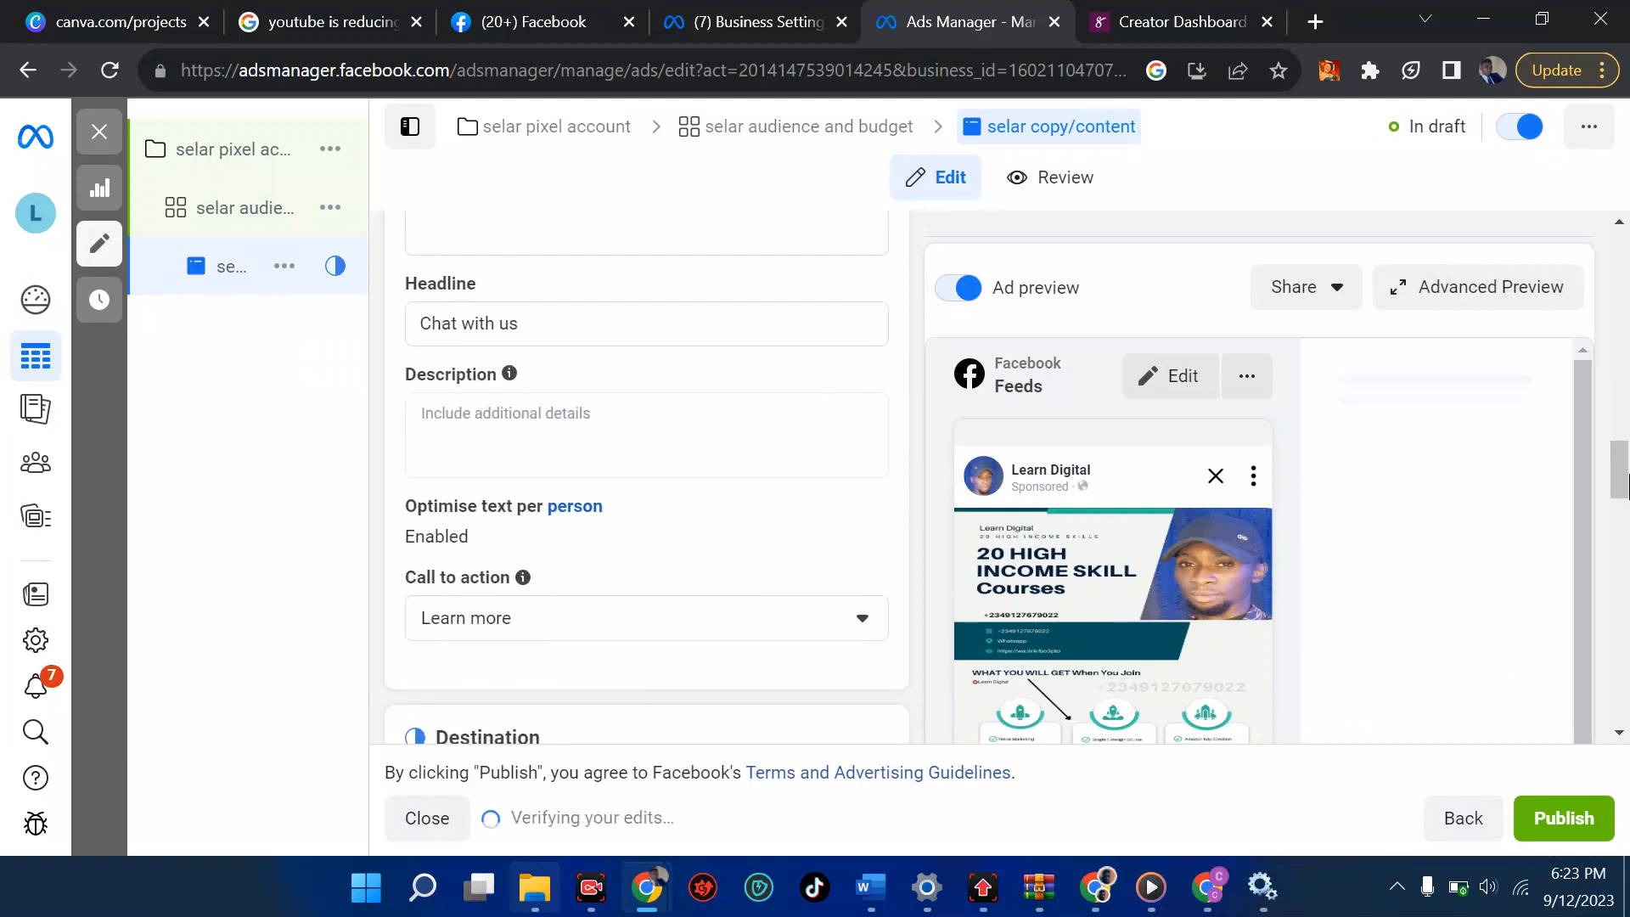
scroll(1621, 480, down, 2)
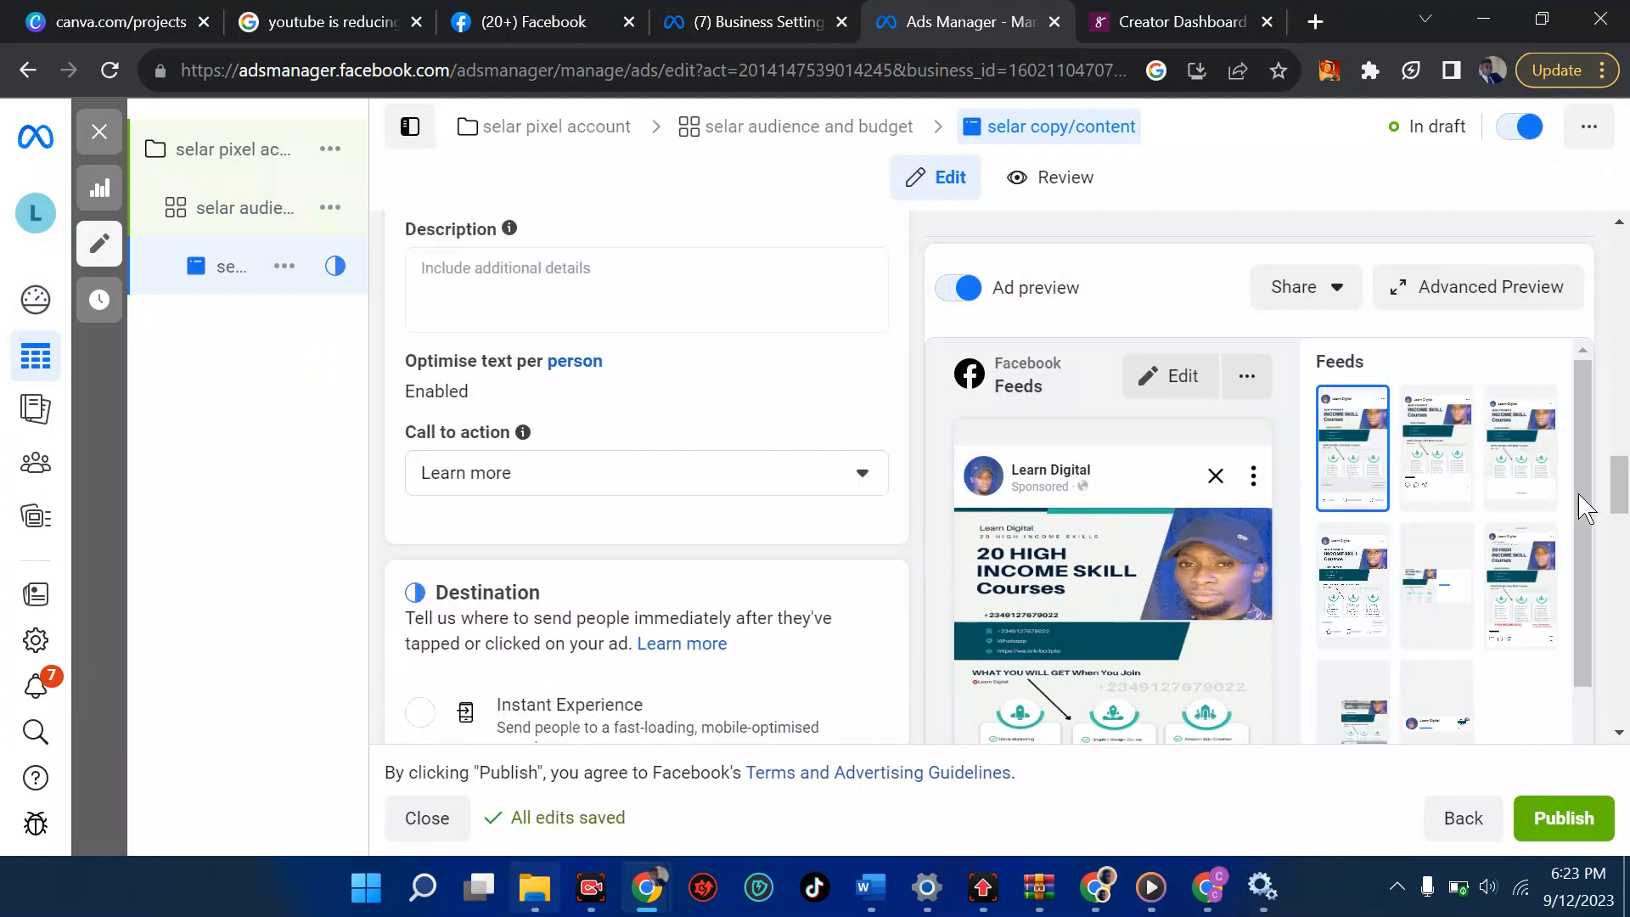
drag(1581, 493, 1580, 572)
scroll(1043, 607, up, 2)
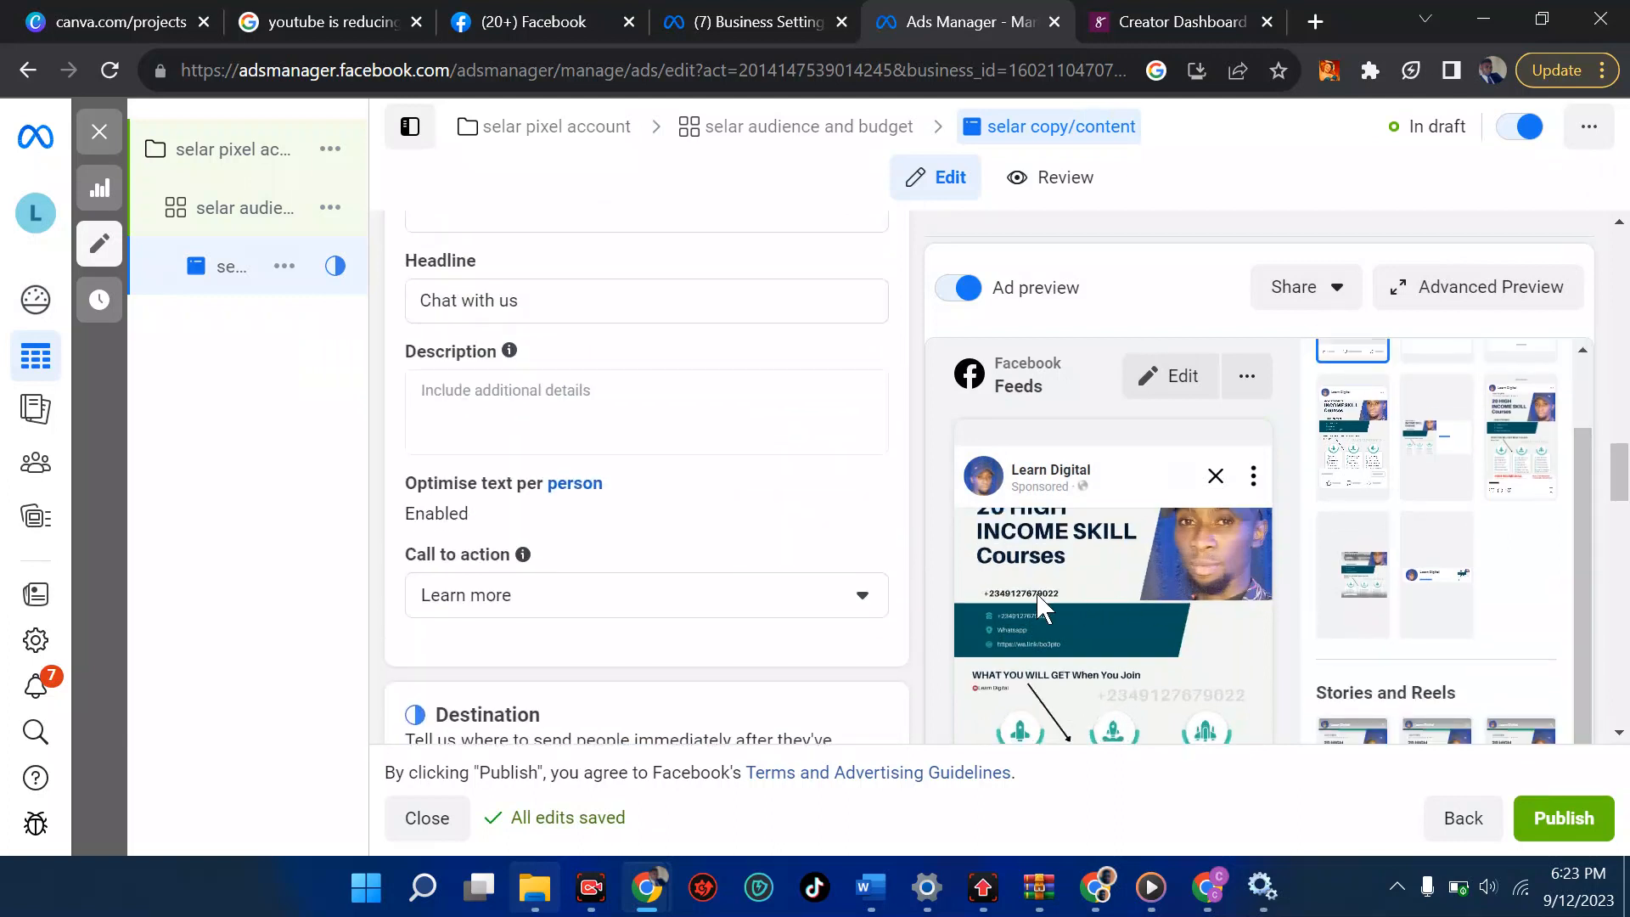
scroll(507, 565, down, 1)
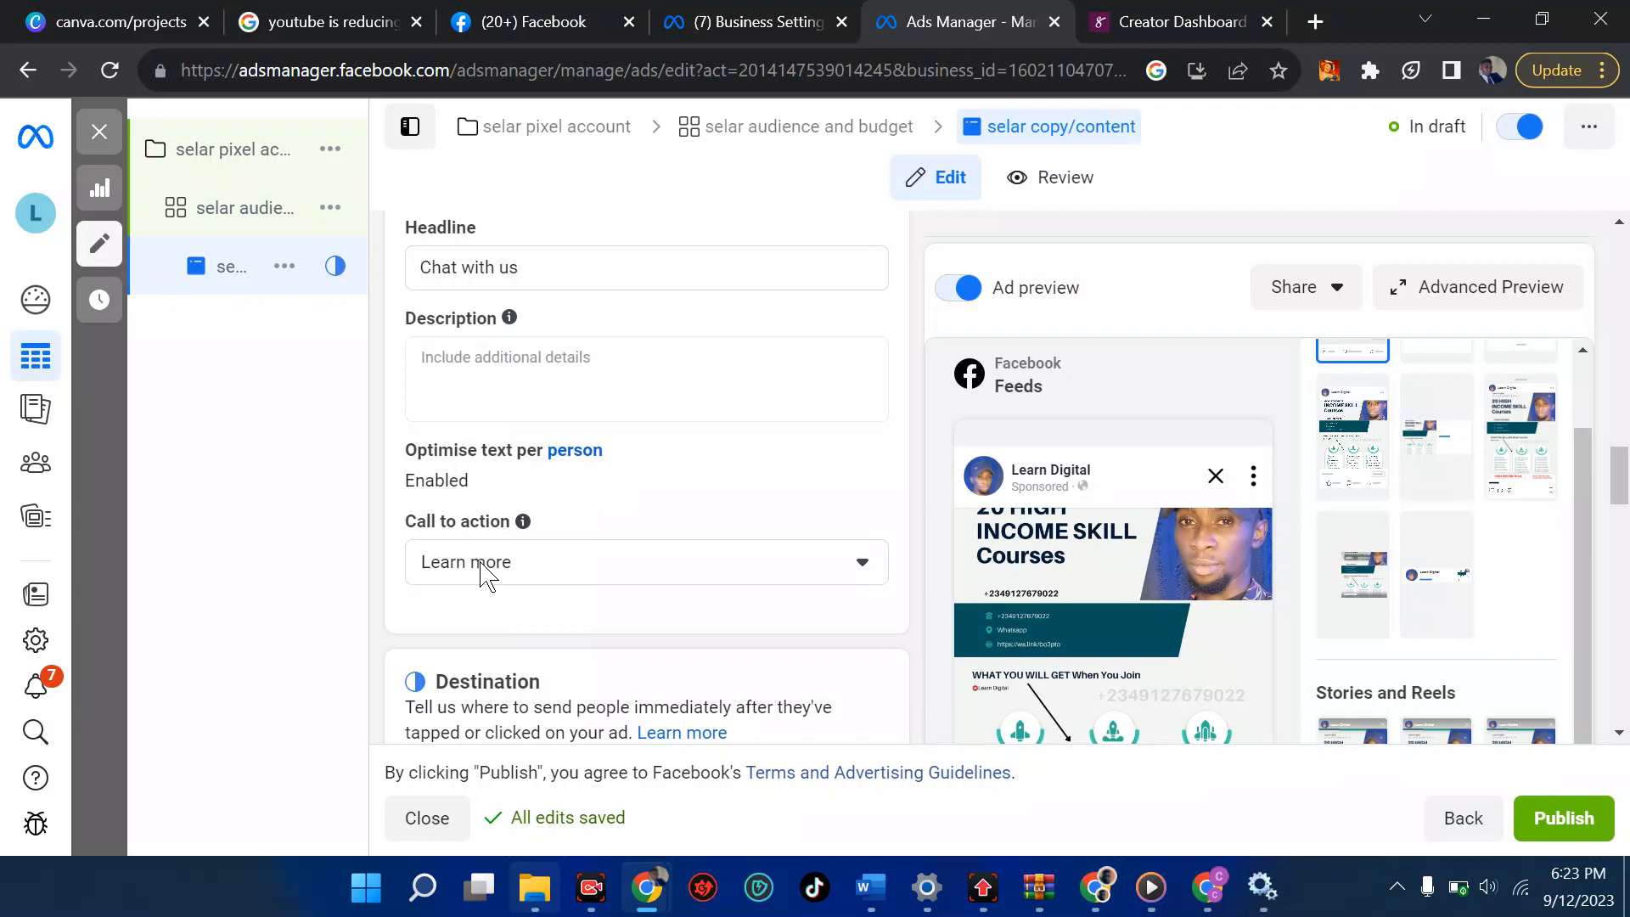
click(548, 265)
scroll(549, 265, down, 6)
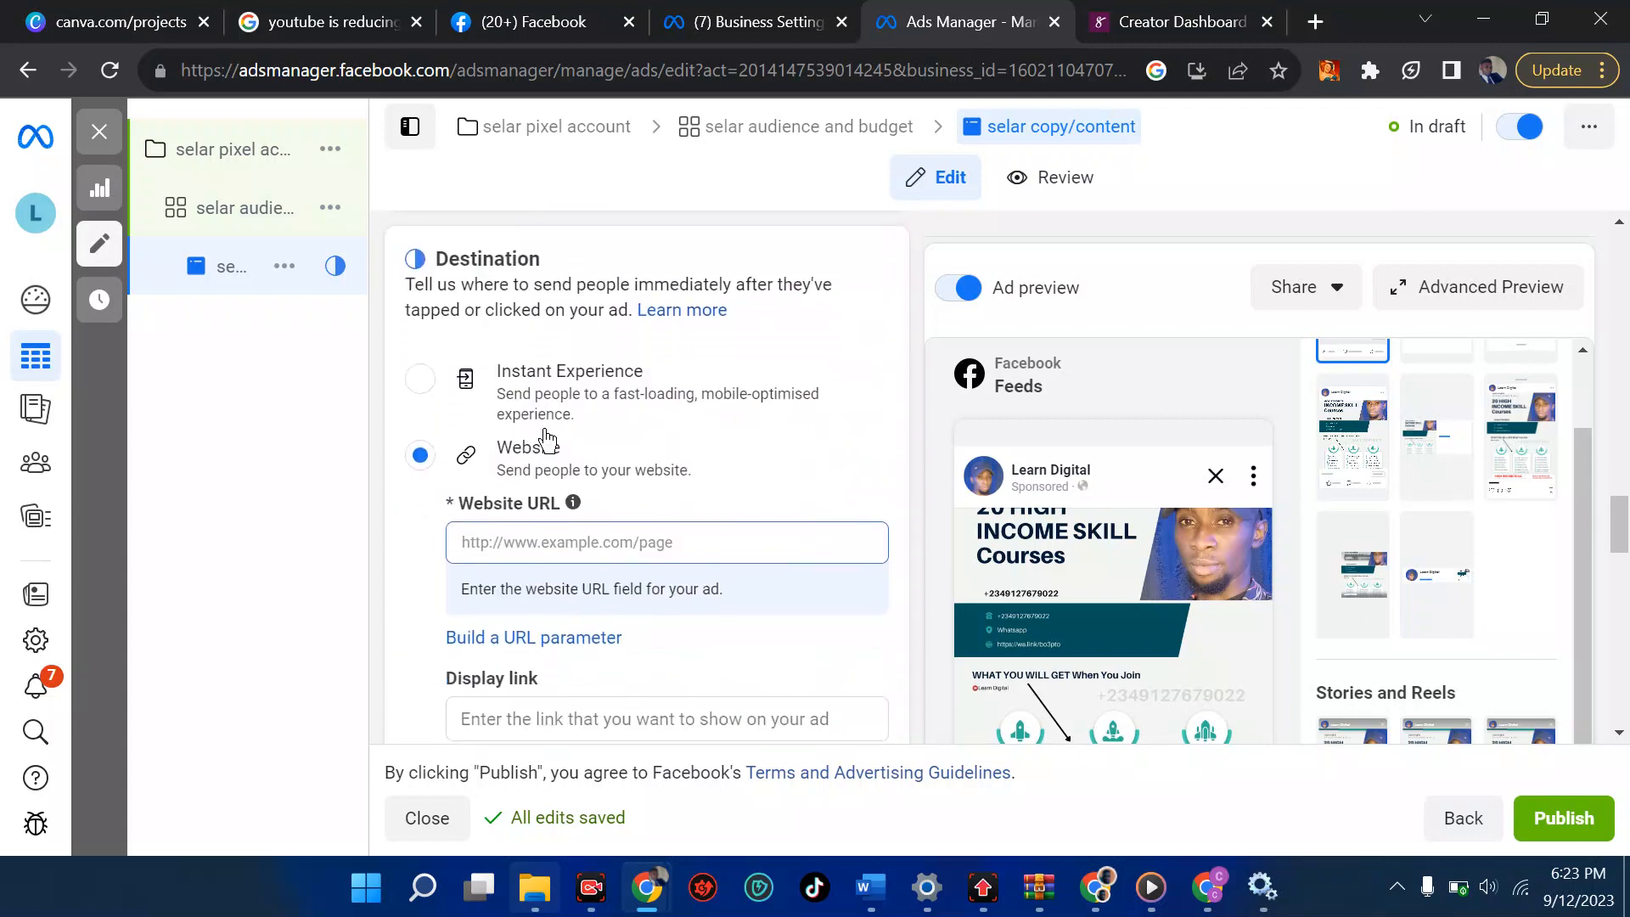
Switch to Selar for the ad's website URL and open the public link of the NGN 2,000 WhatsApp automation product from All Products.
click(501, 543)
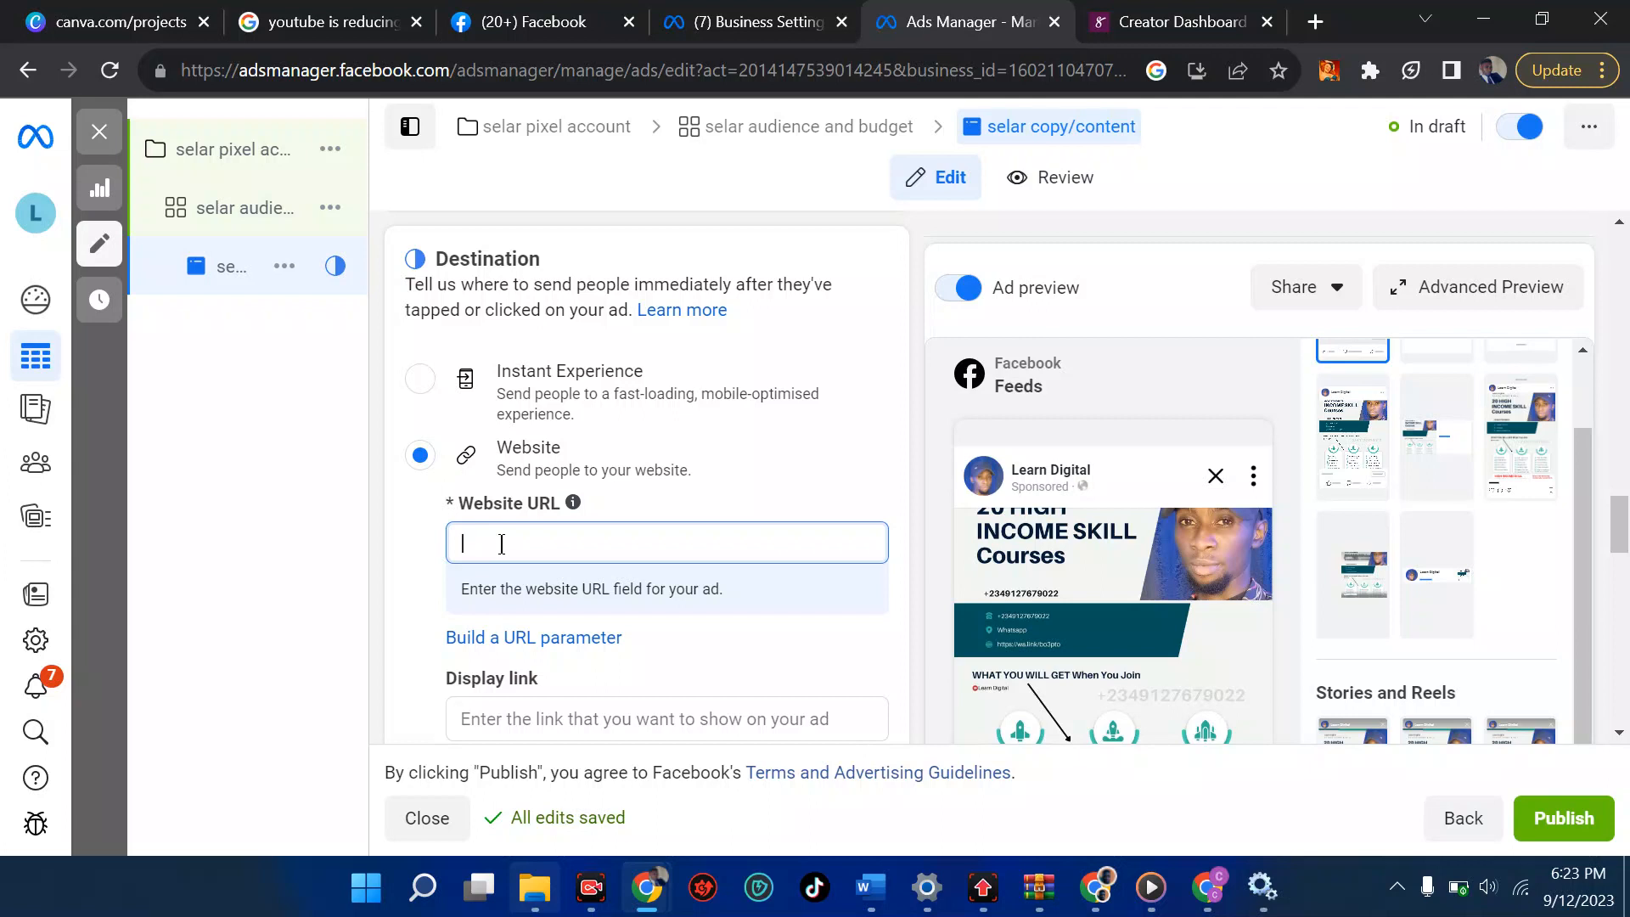
click(1142, 22)
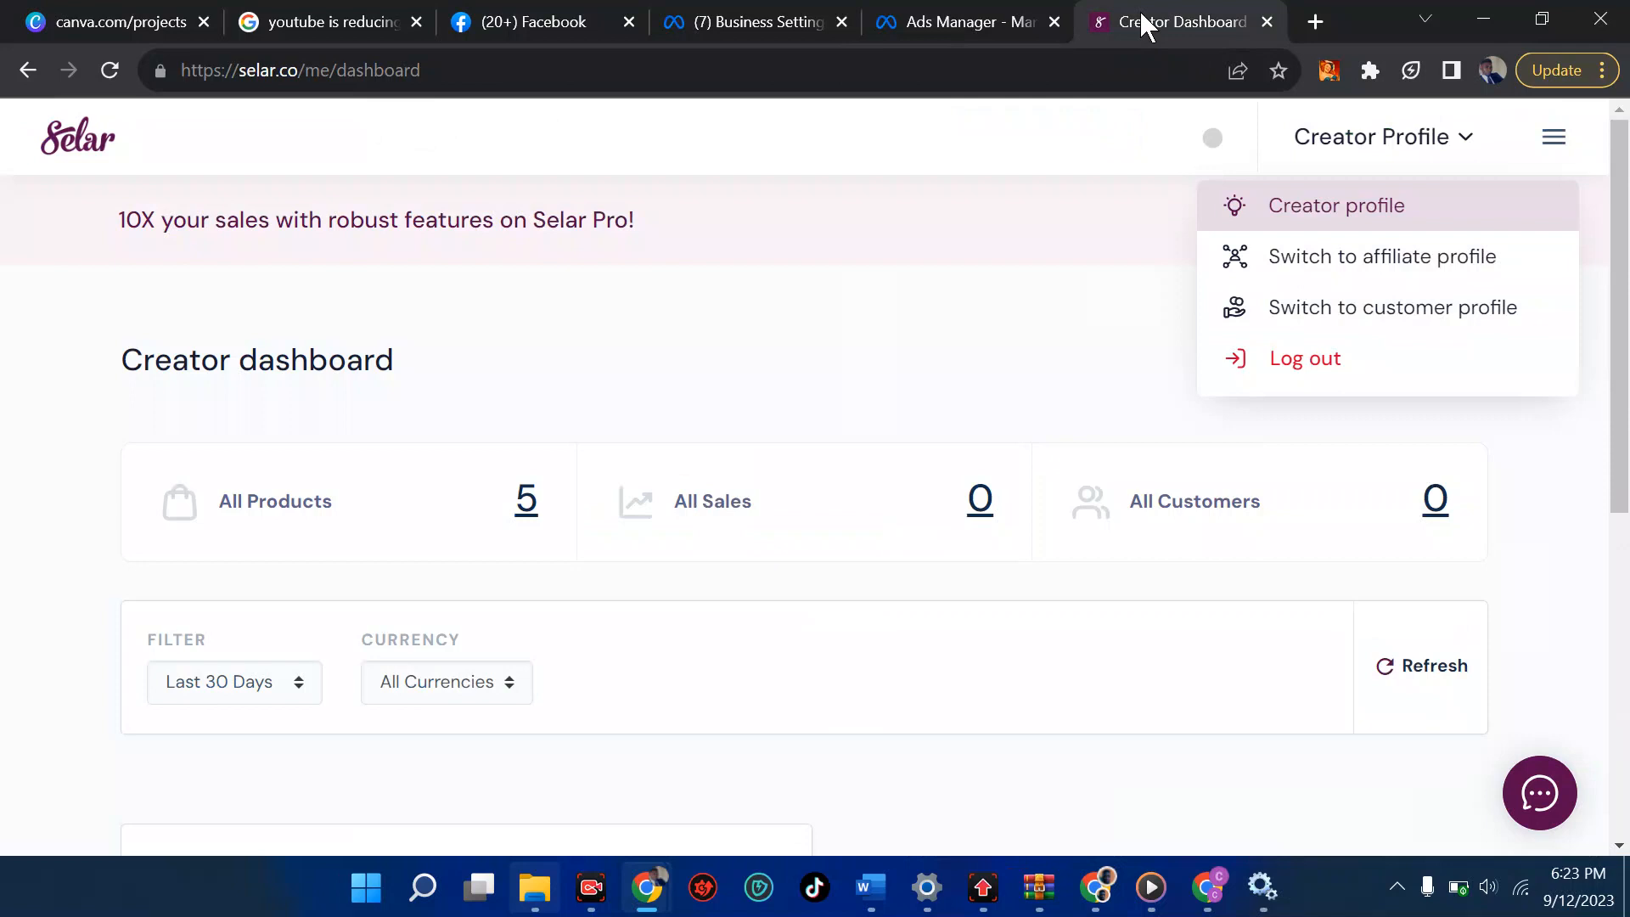
click(1553, 140)
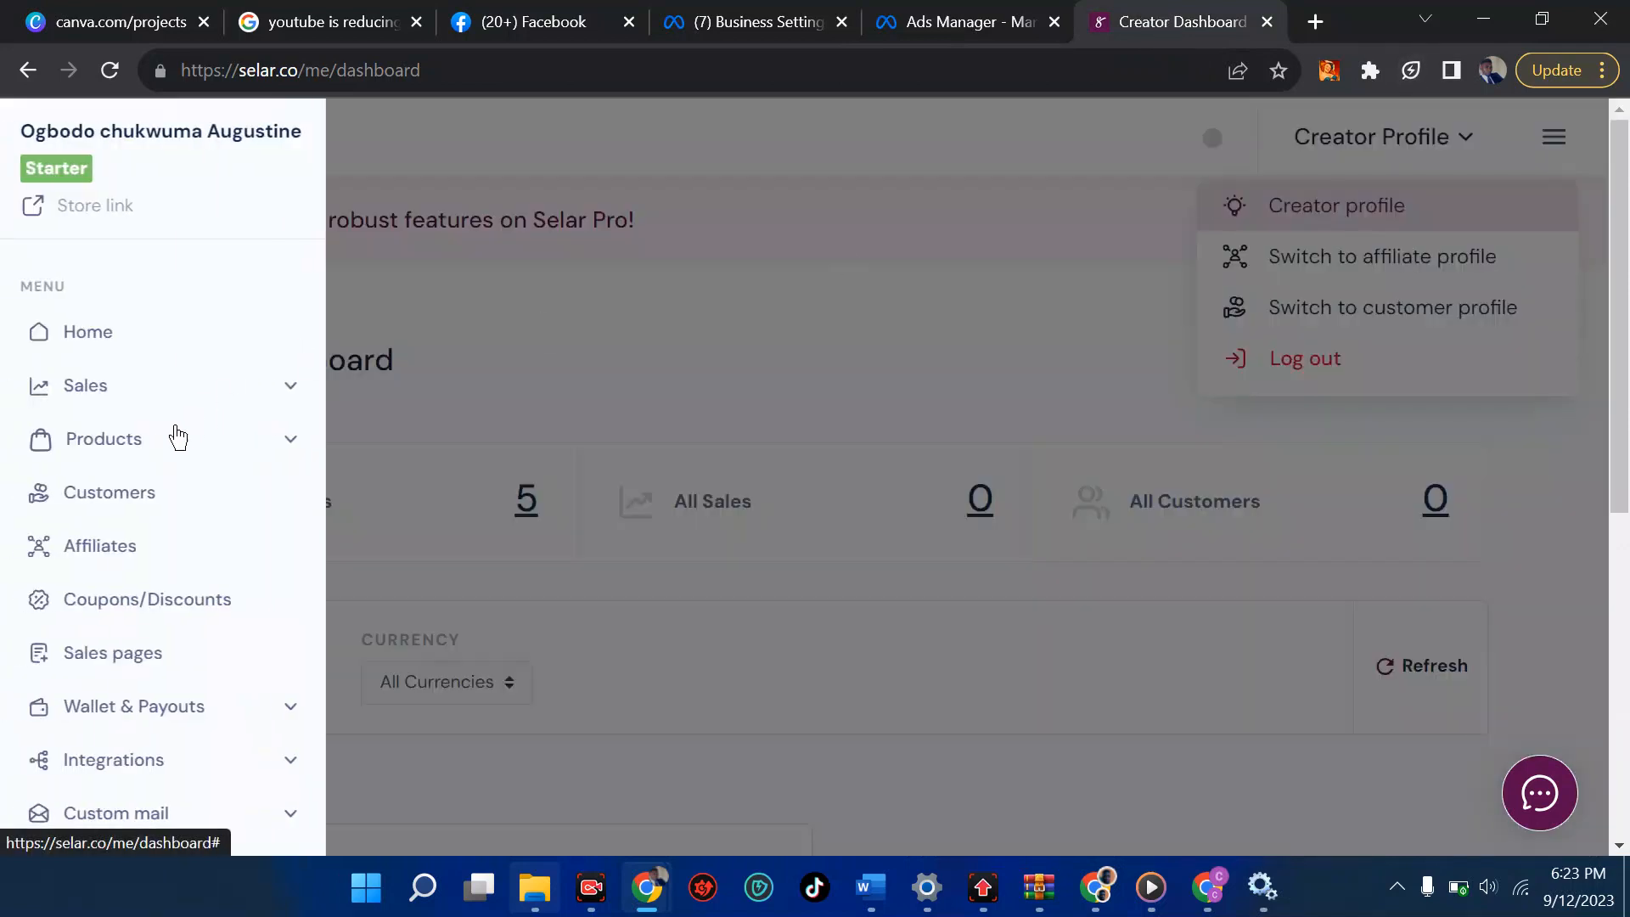
click(146, 443)
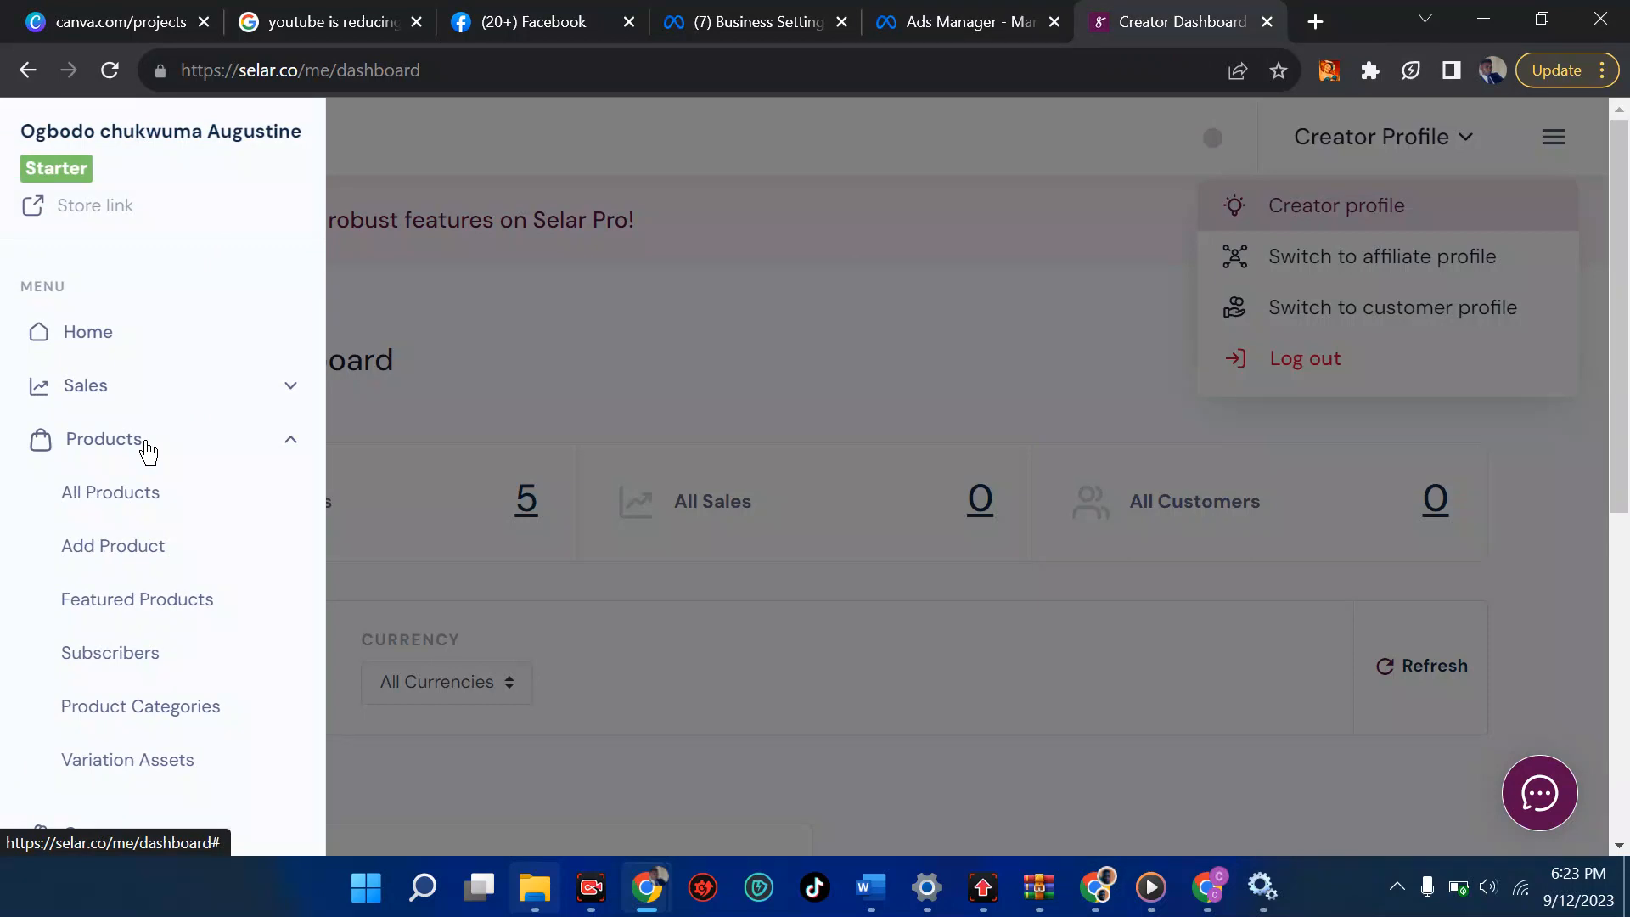
click(145, 501)
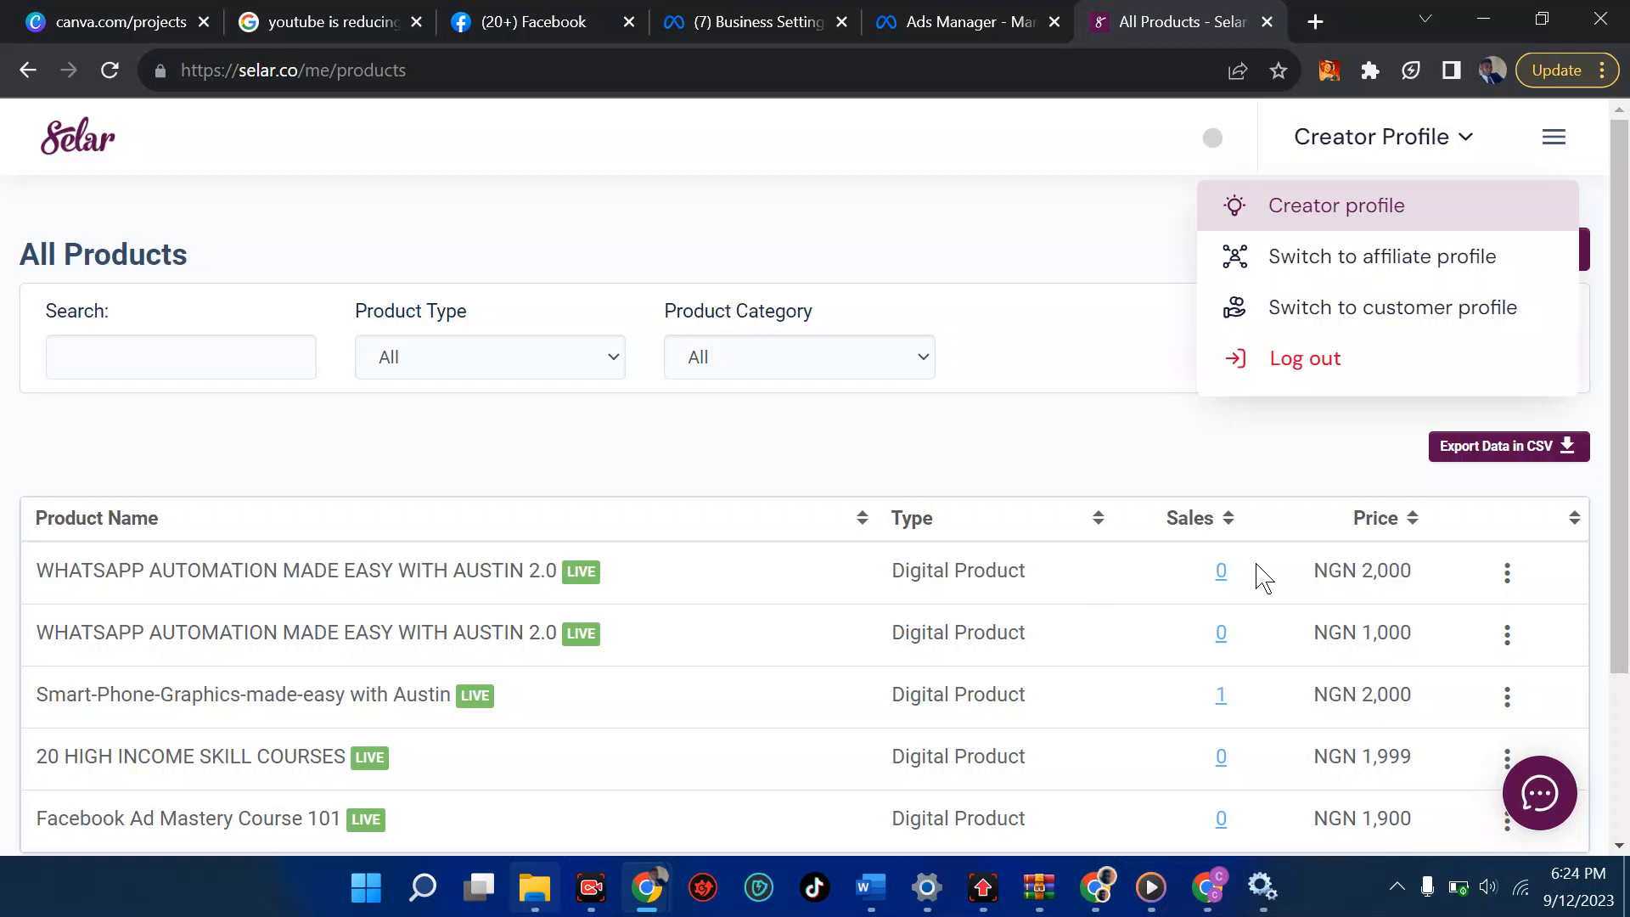
click(1506, 572)
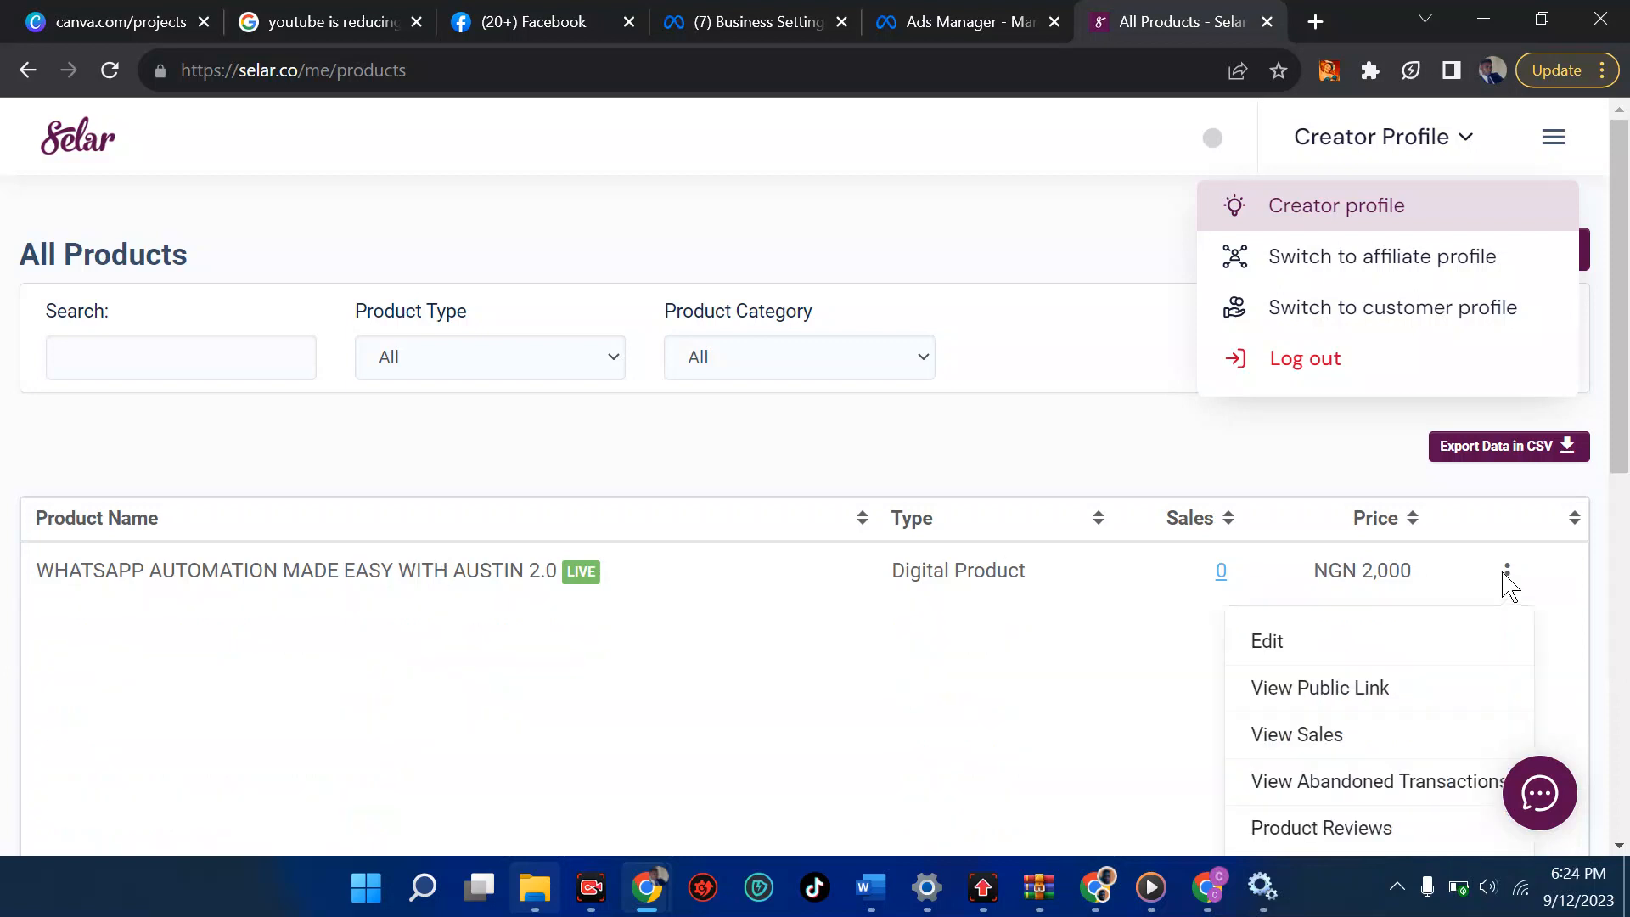
click(1307, 689)
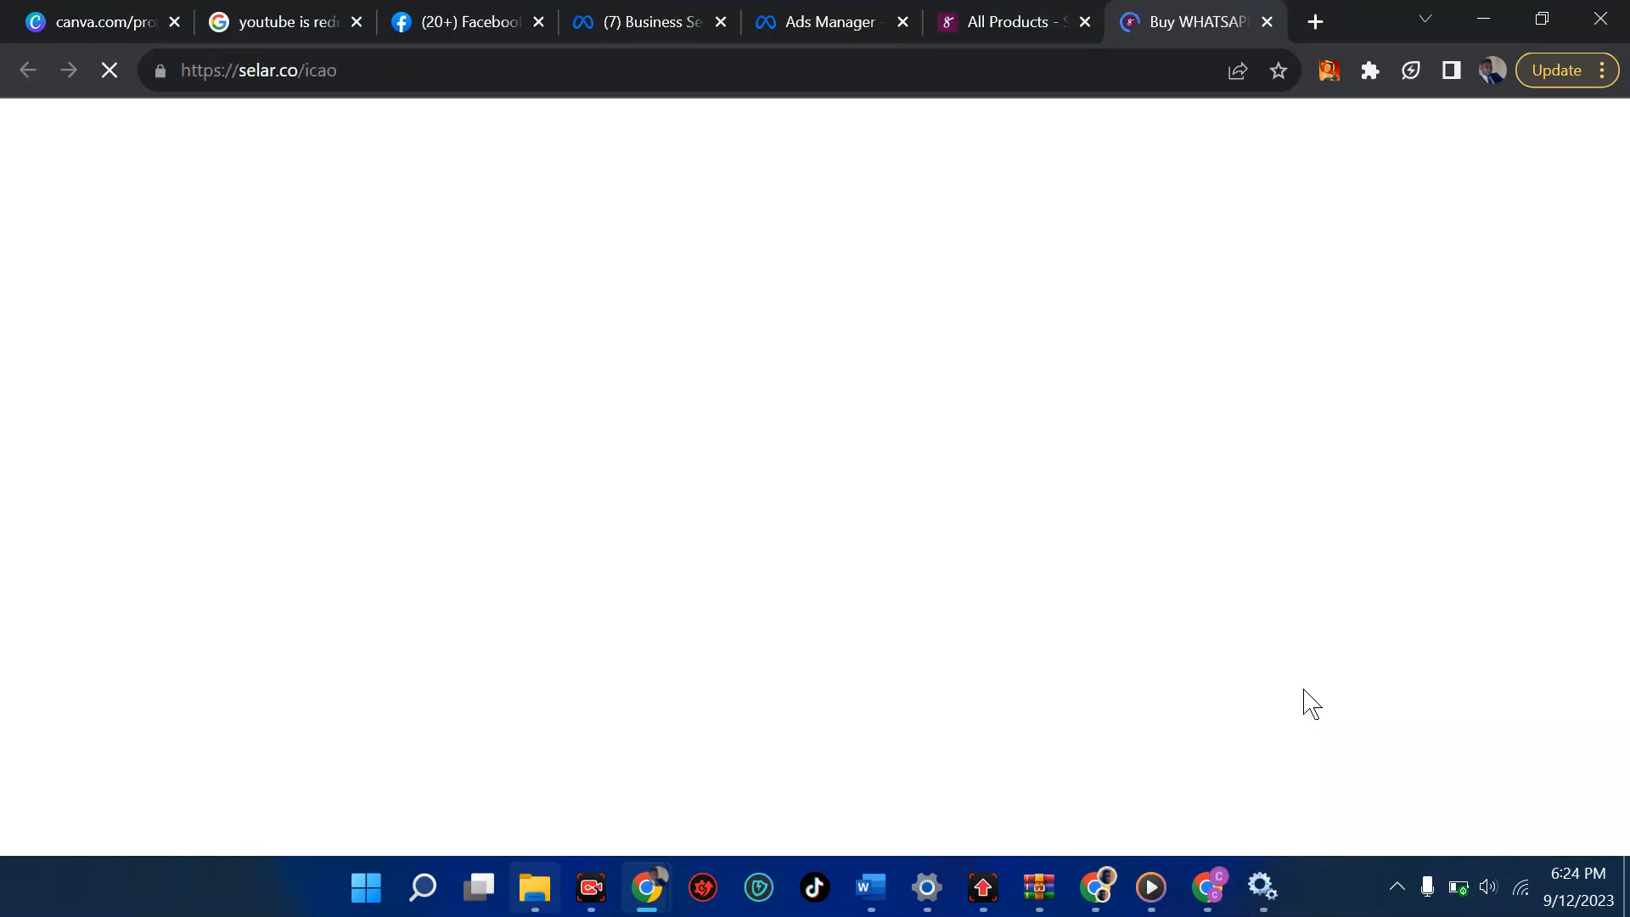
click(441, 75)
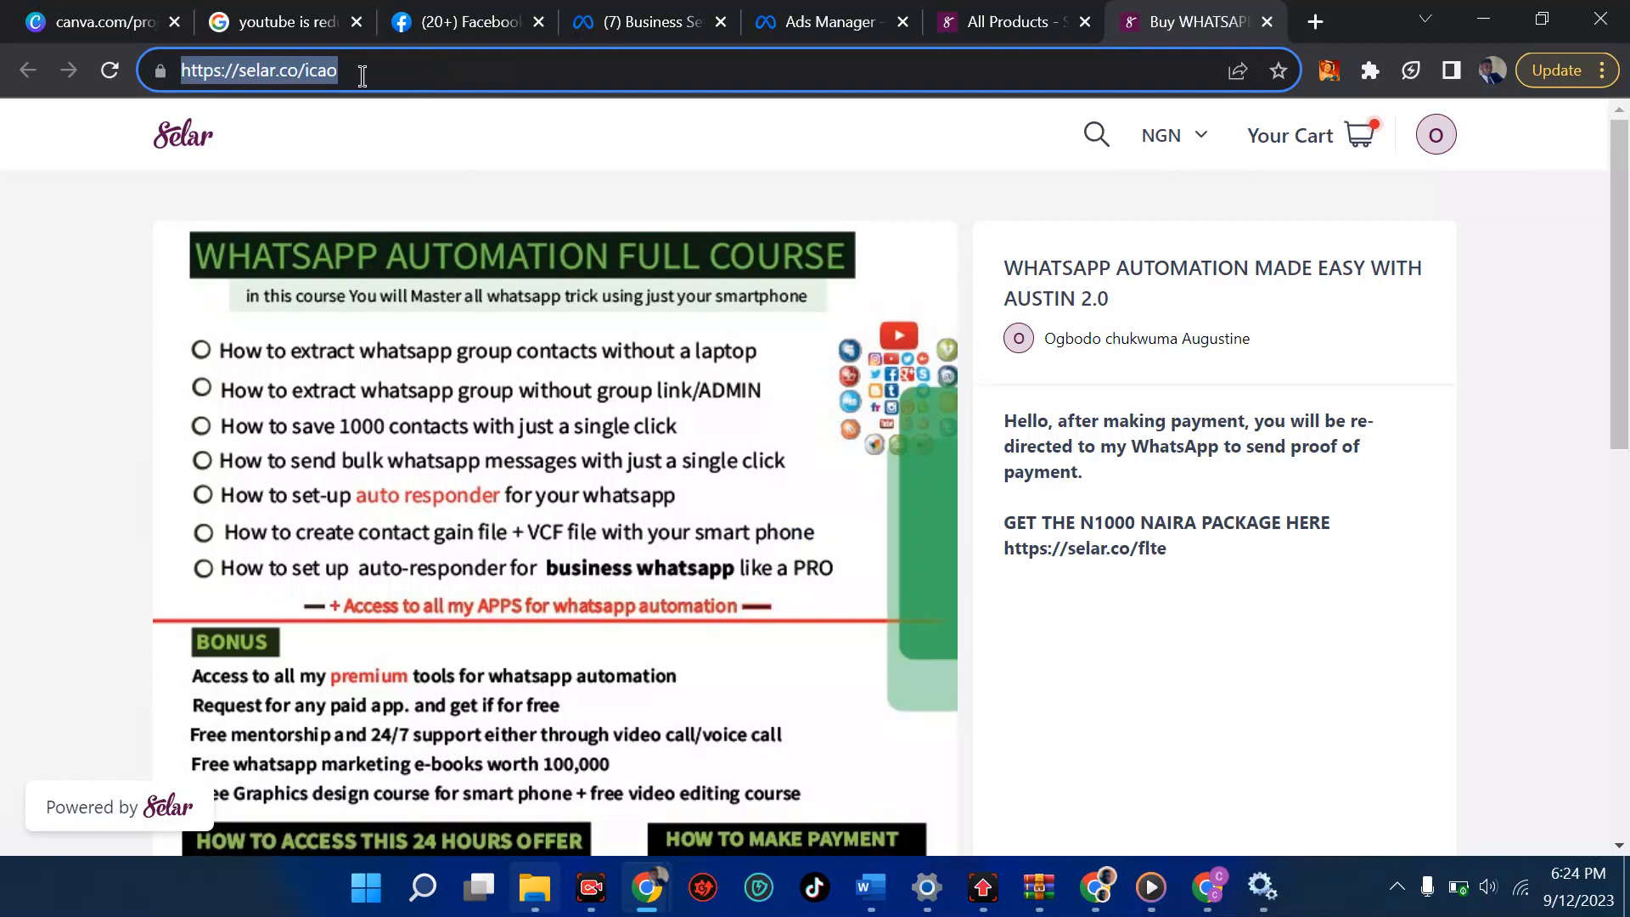
drag(356, 76, 244, 80)
key(ctrl+c)
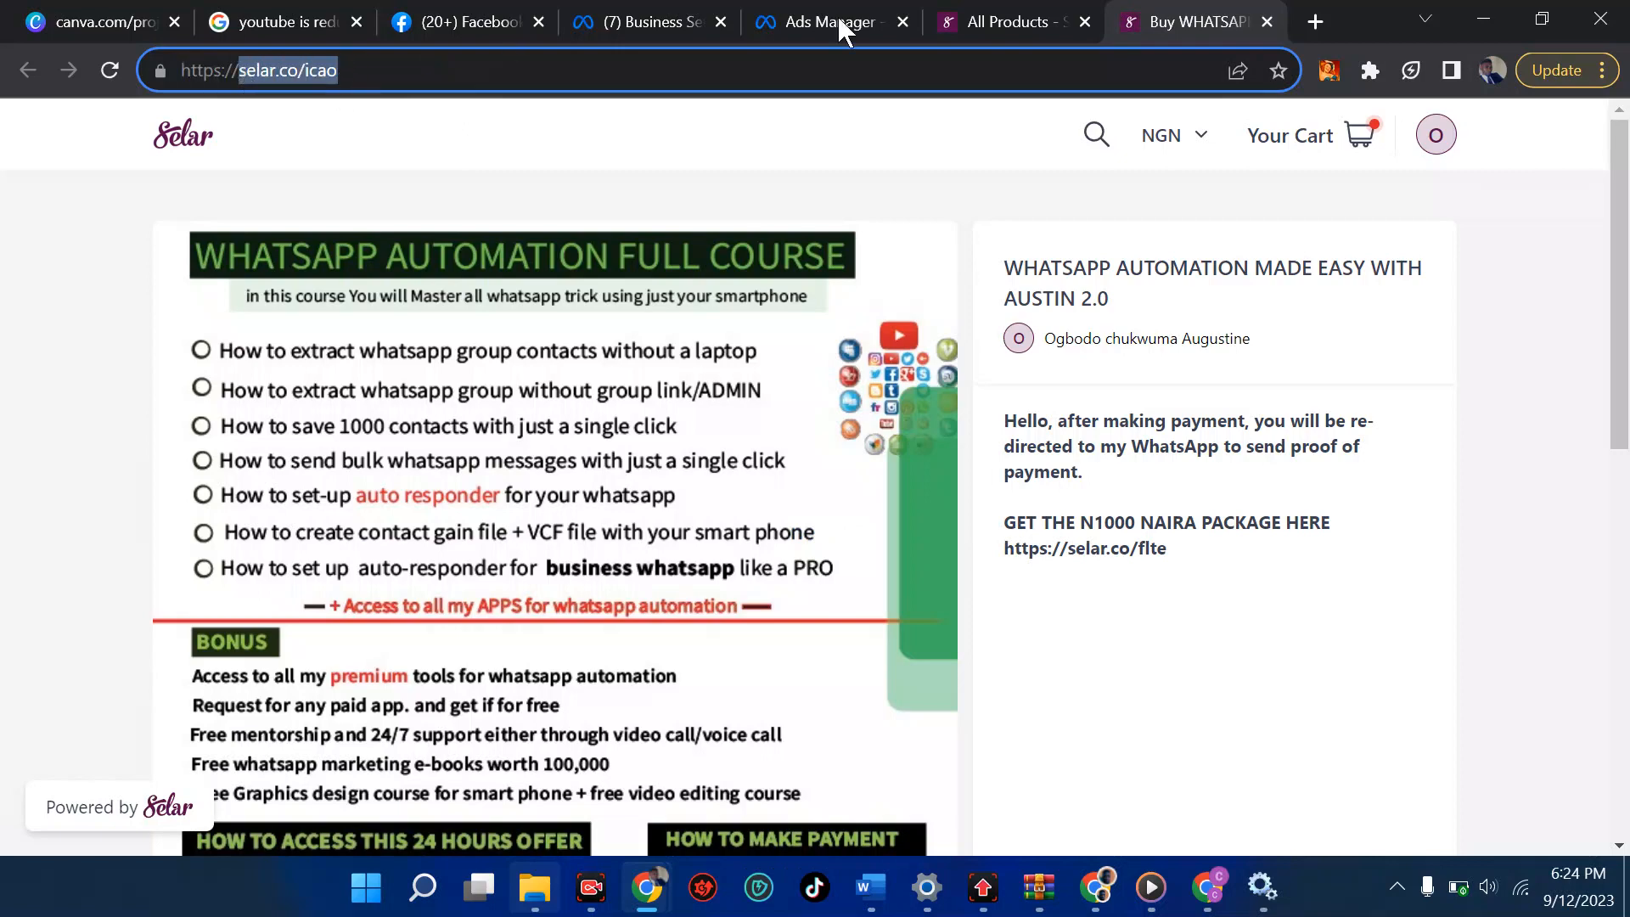
click(815, 20)
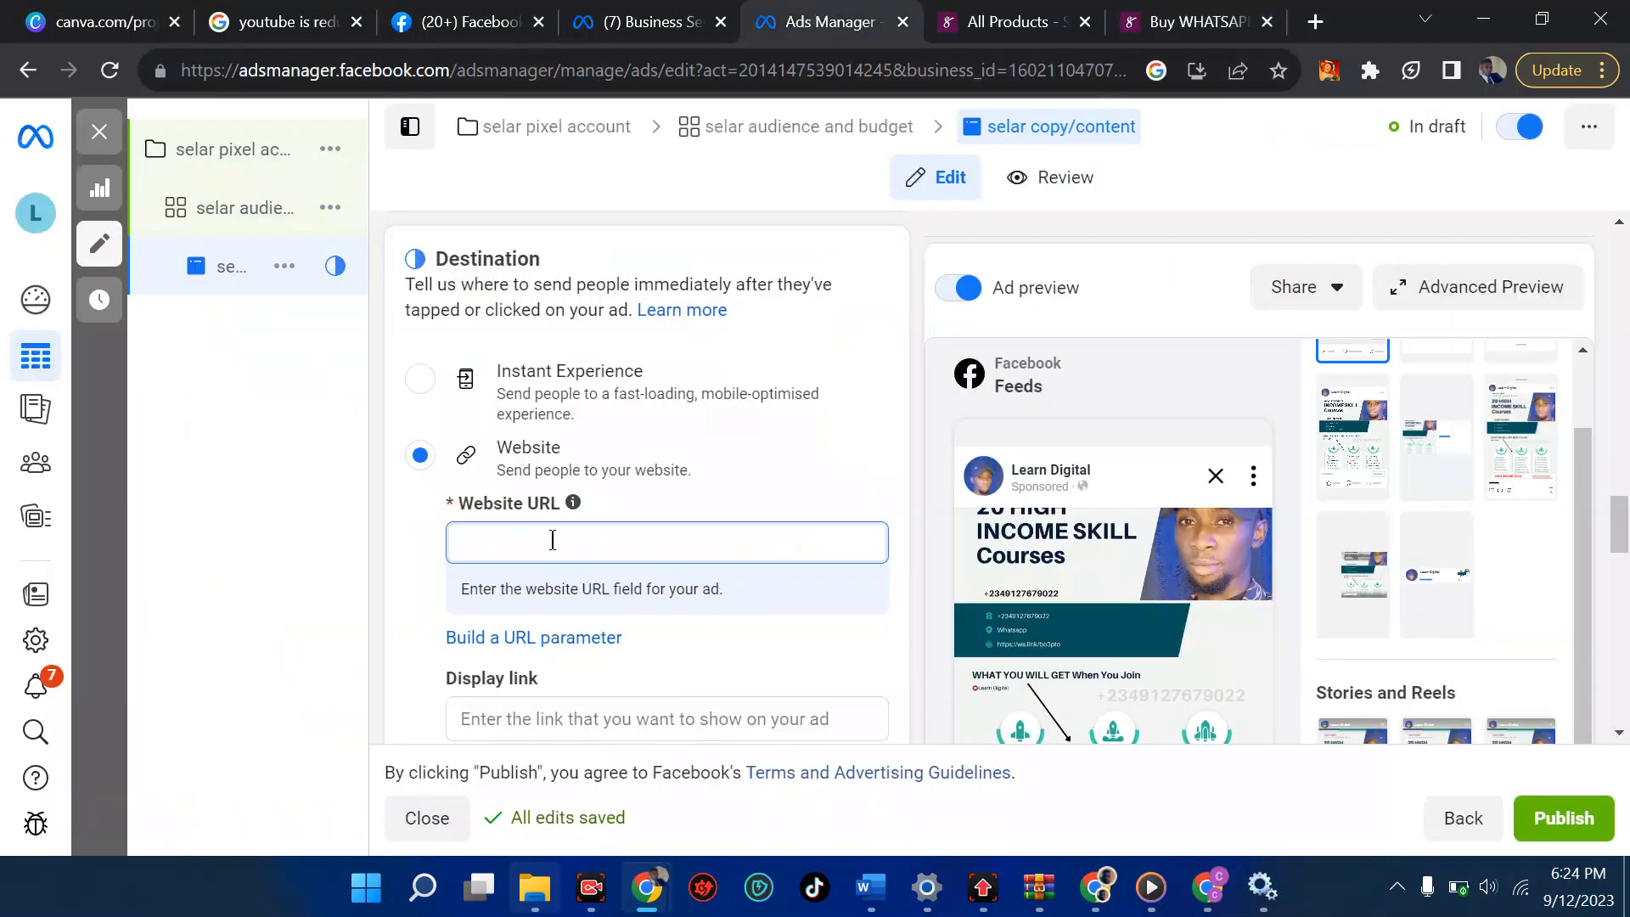
key(ctrl+v)
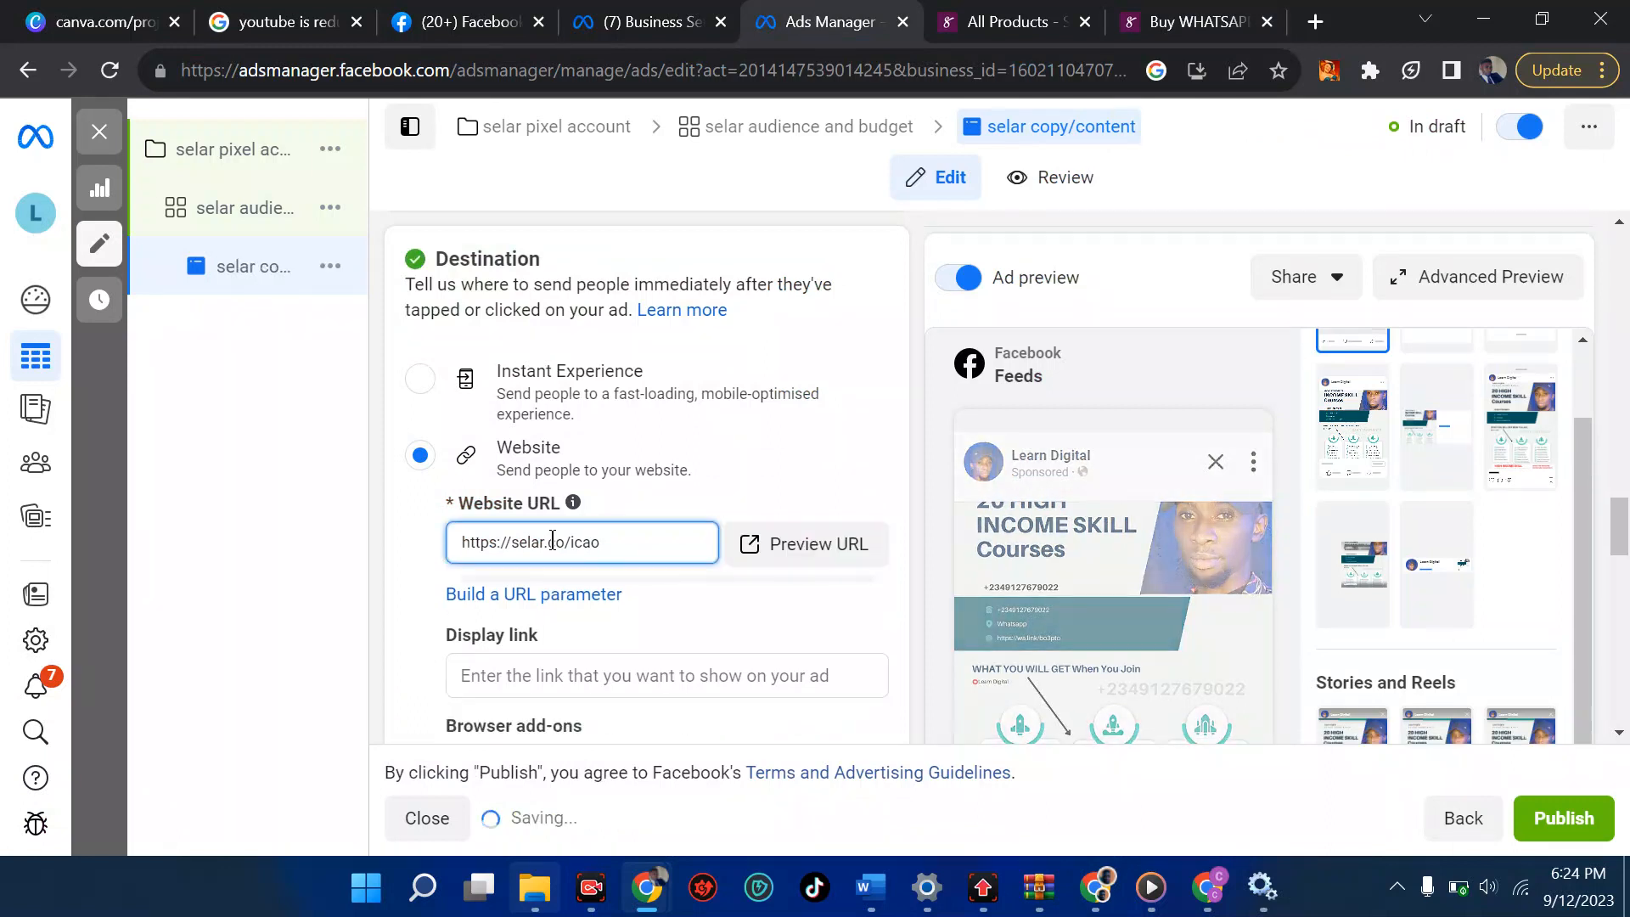
Preview the ad's website URL and check the WhatsApp automation product page down to its price and purchase option.
click(782, 551)
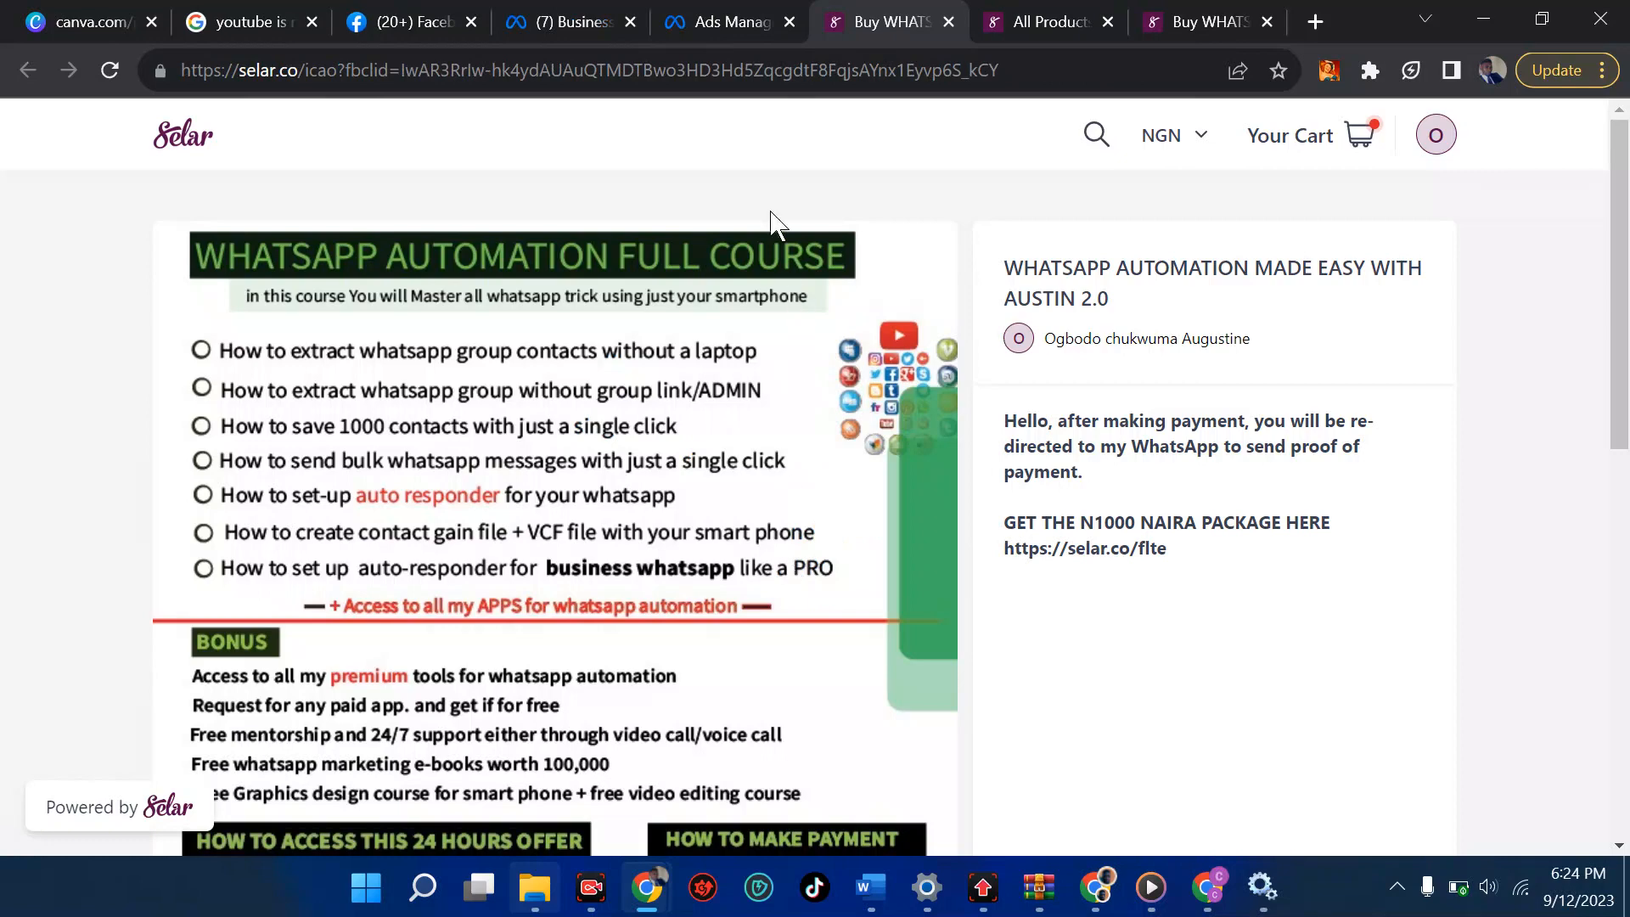
click(726, 19)
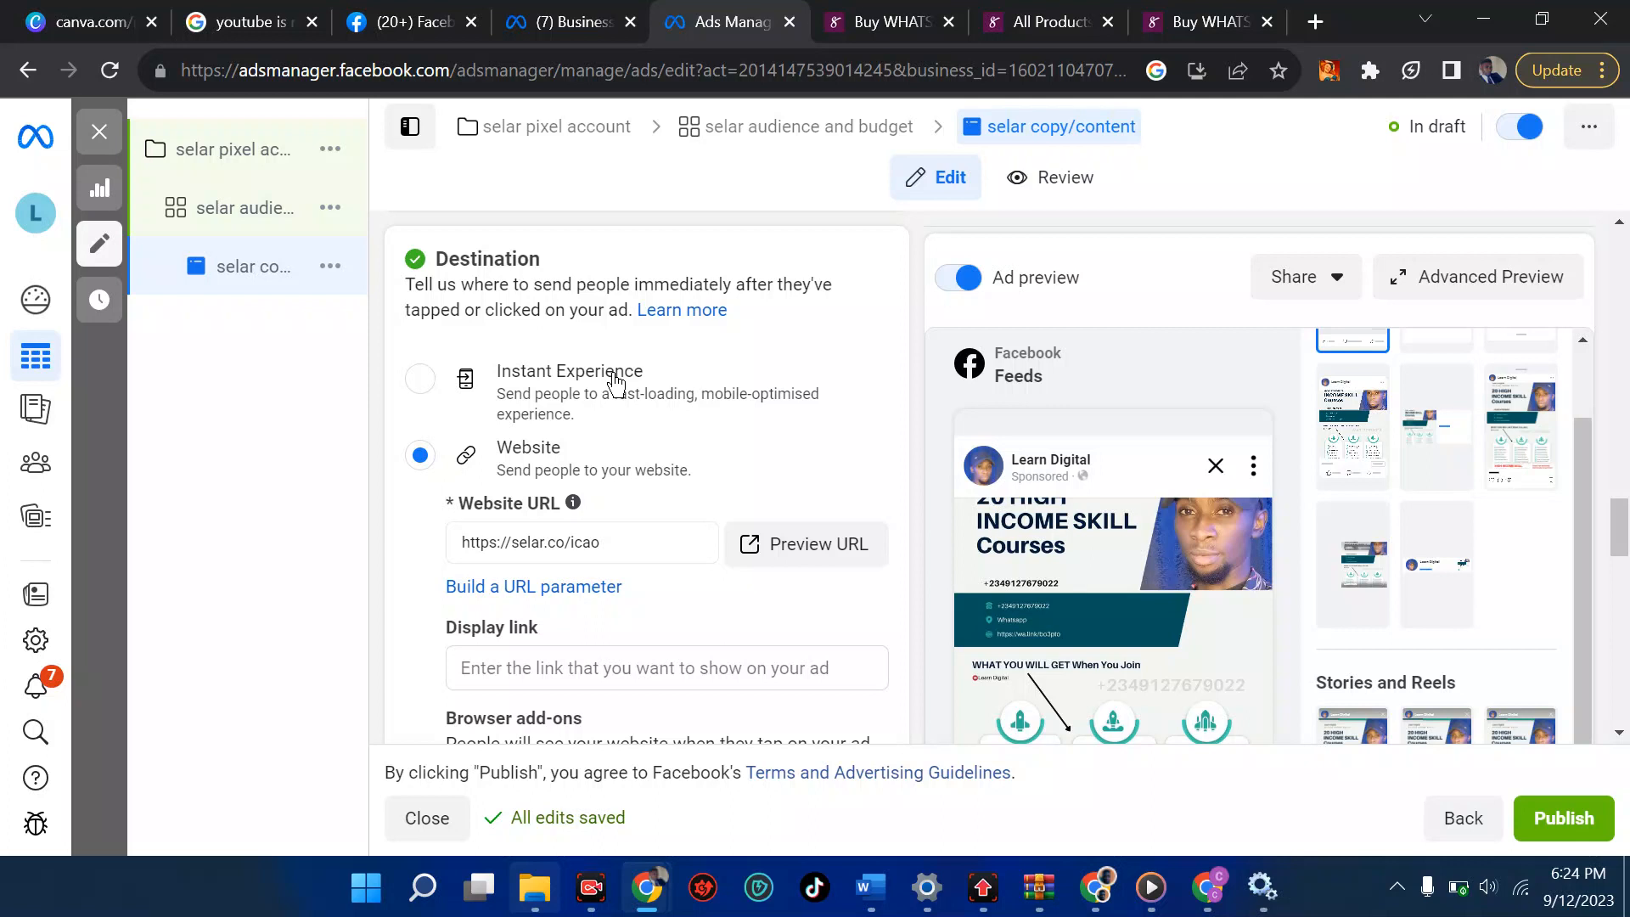
click(901, 19)
scroll(1174, 613, down, 3)
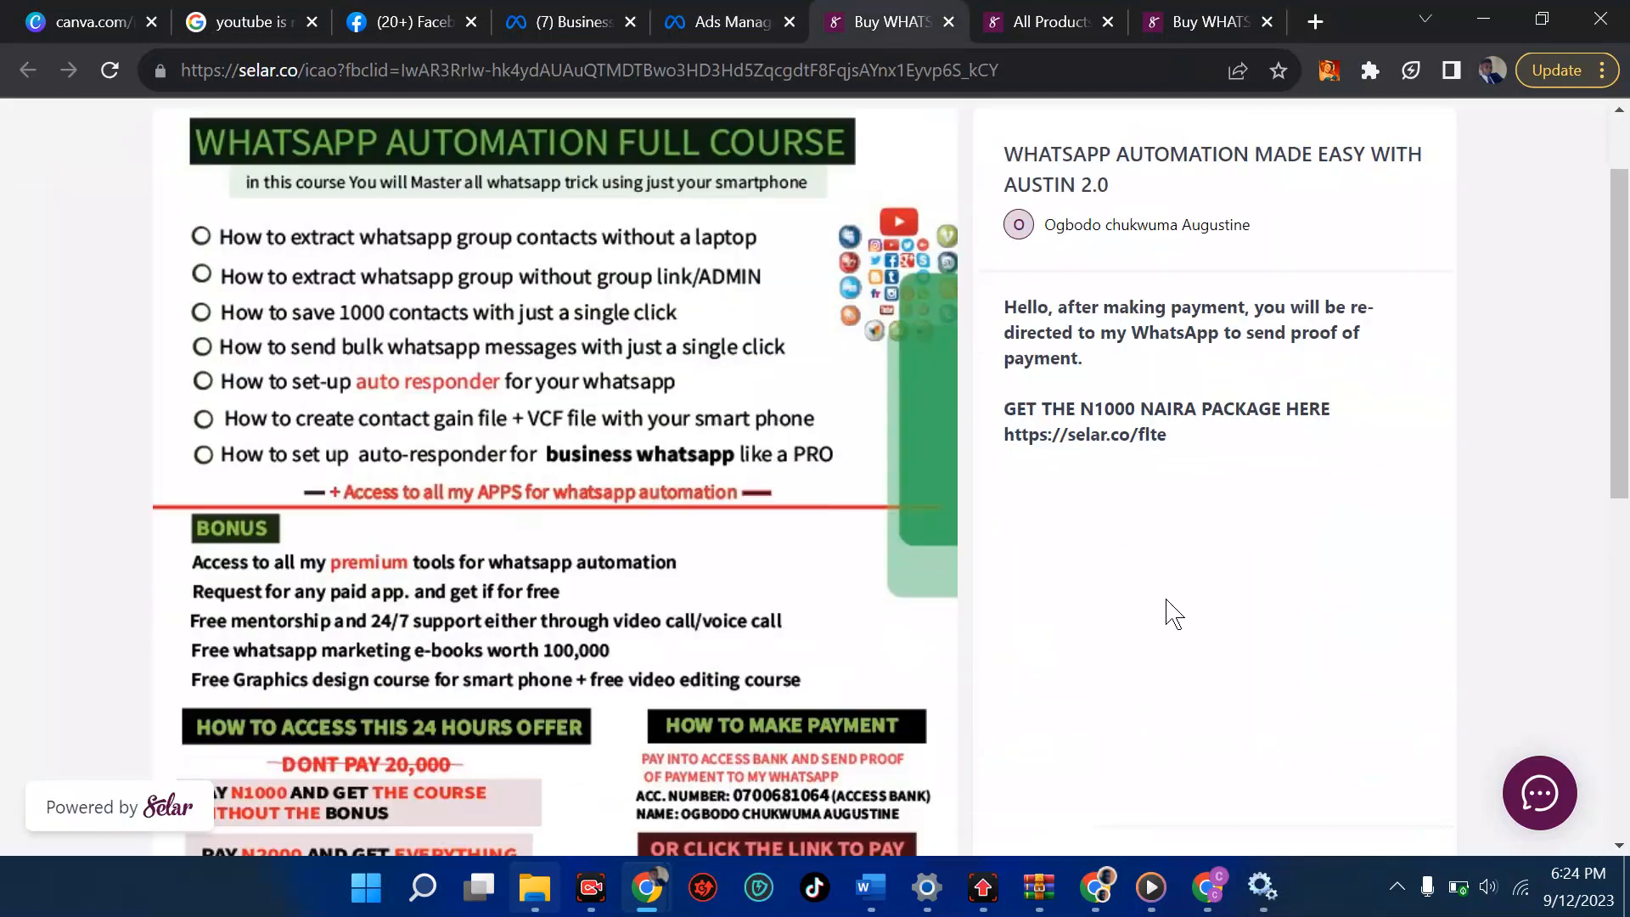
scroll(1174, 613, down, 2)
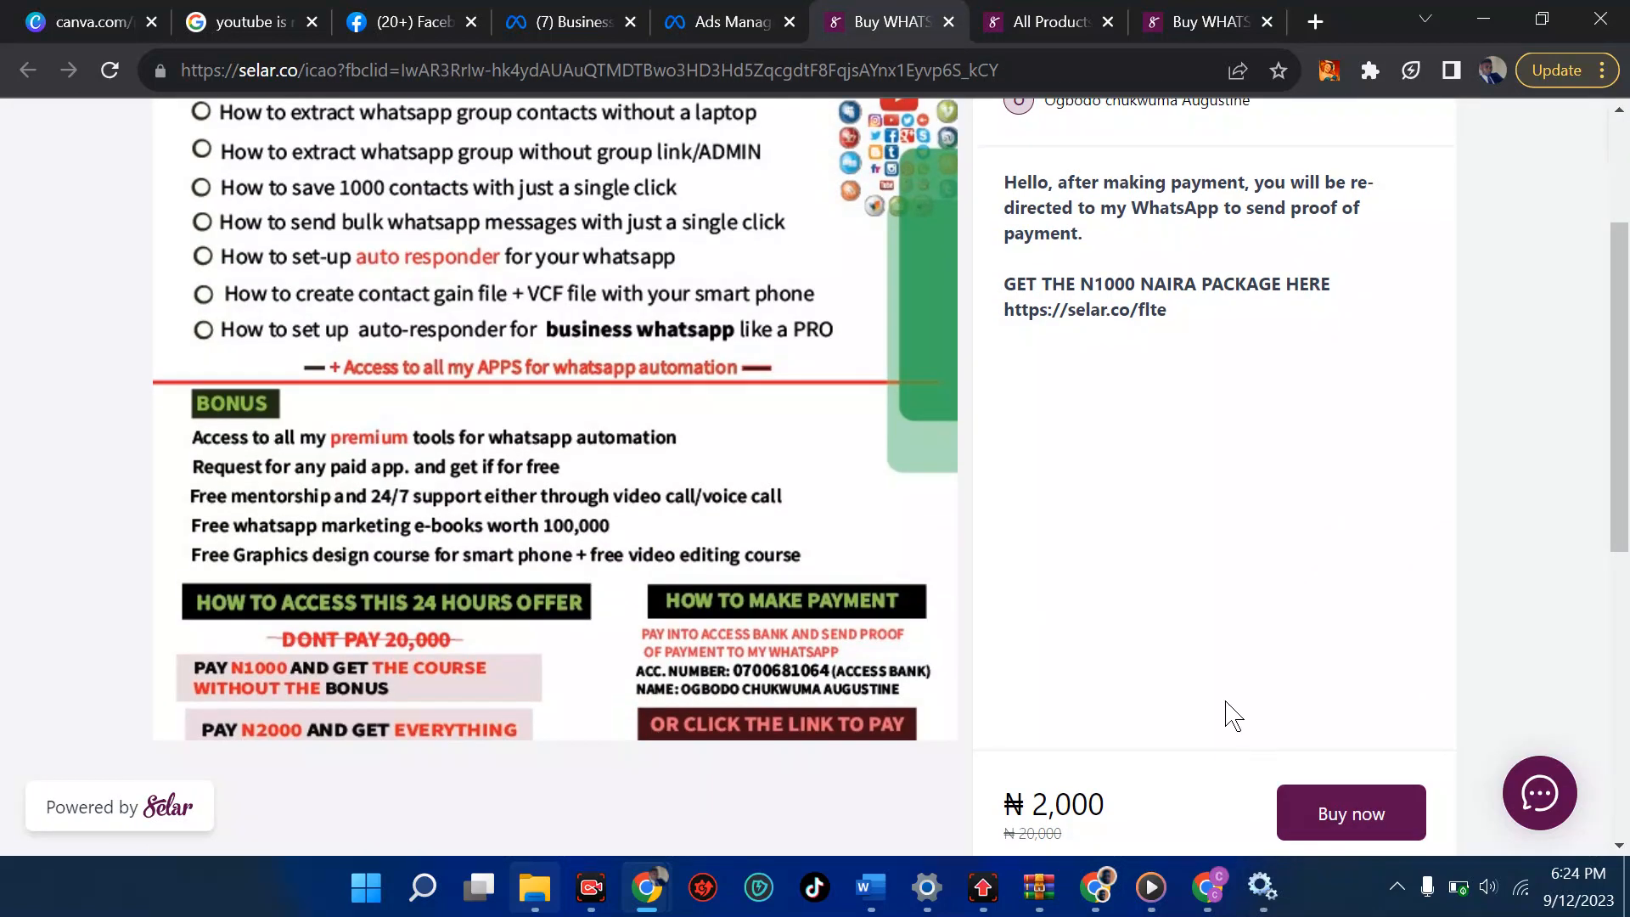
Switch to Selar's All Products page and open All Integrations from the creator navigation.
click(1049, 24)
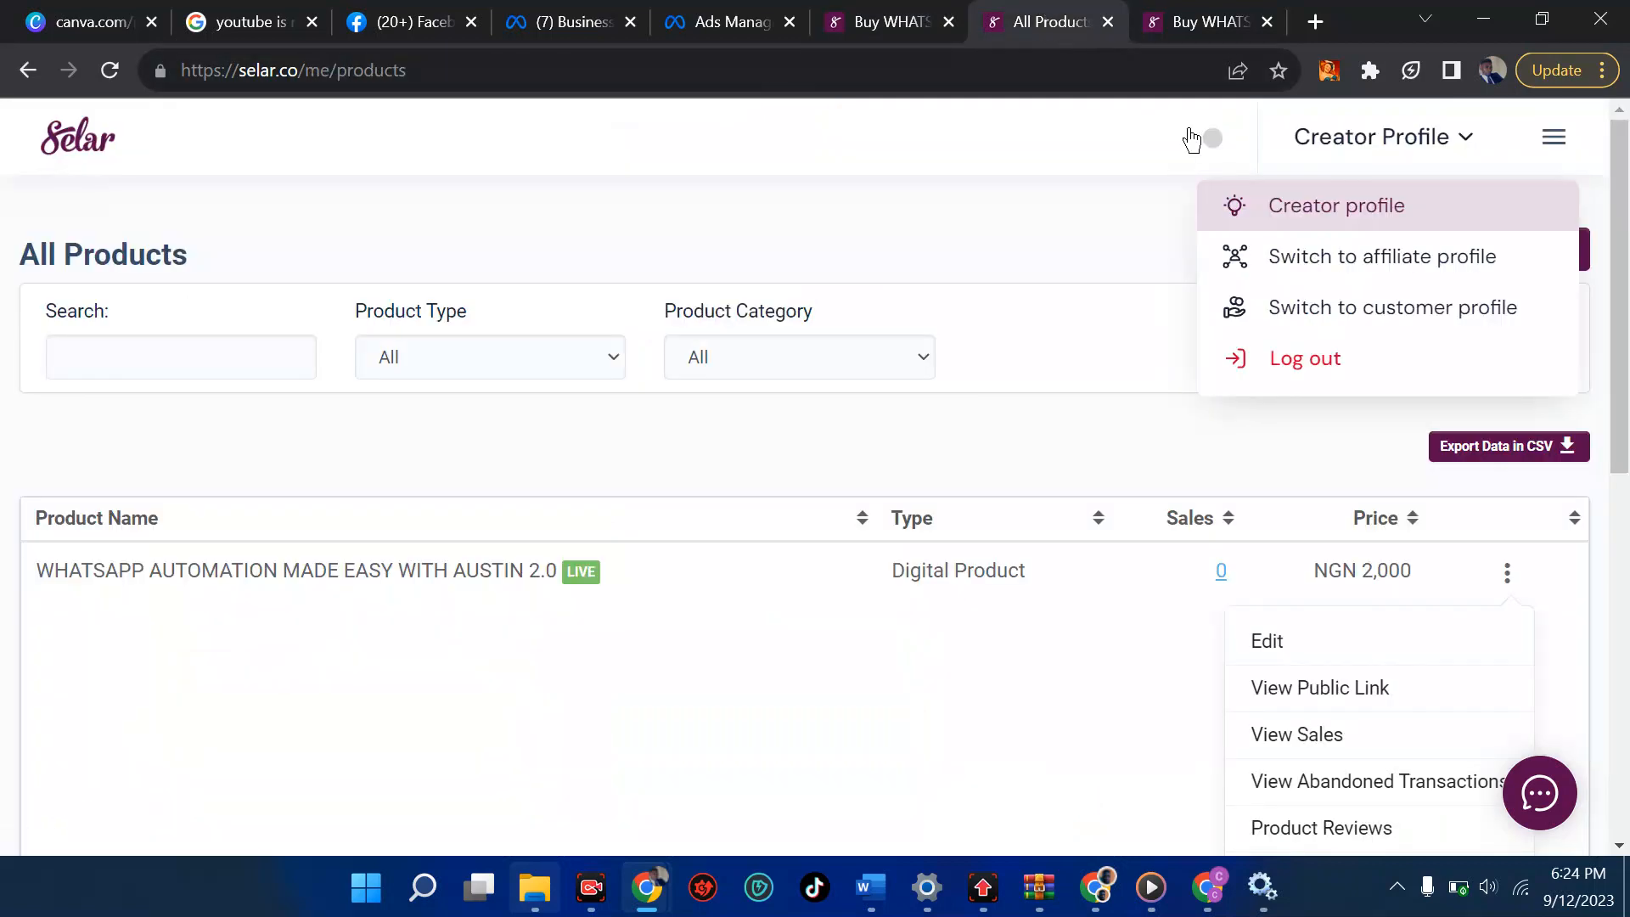
click(1549, 153)
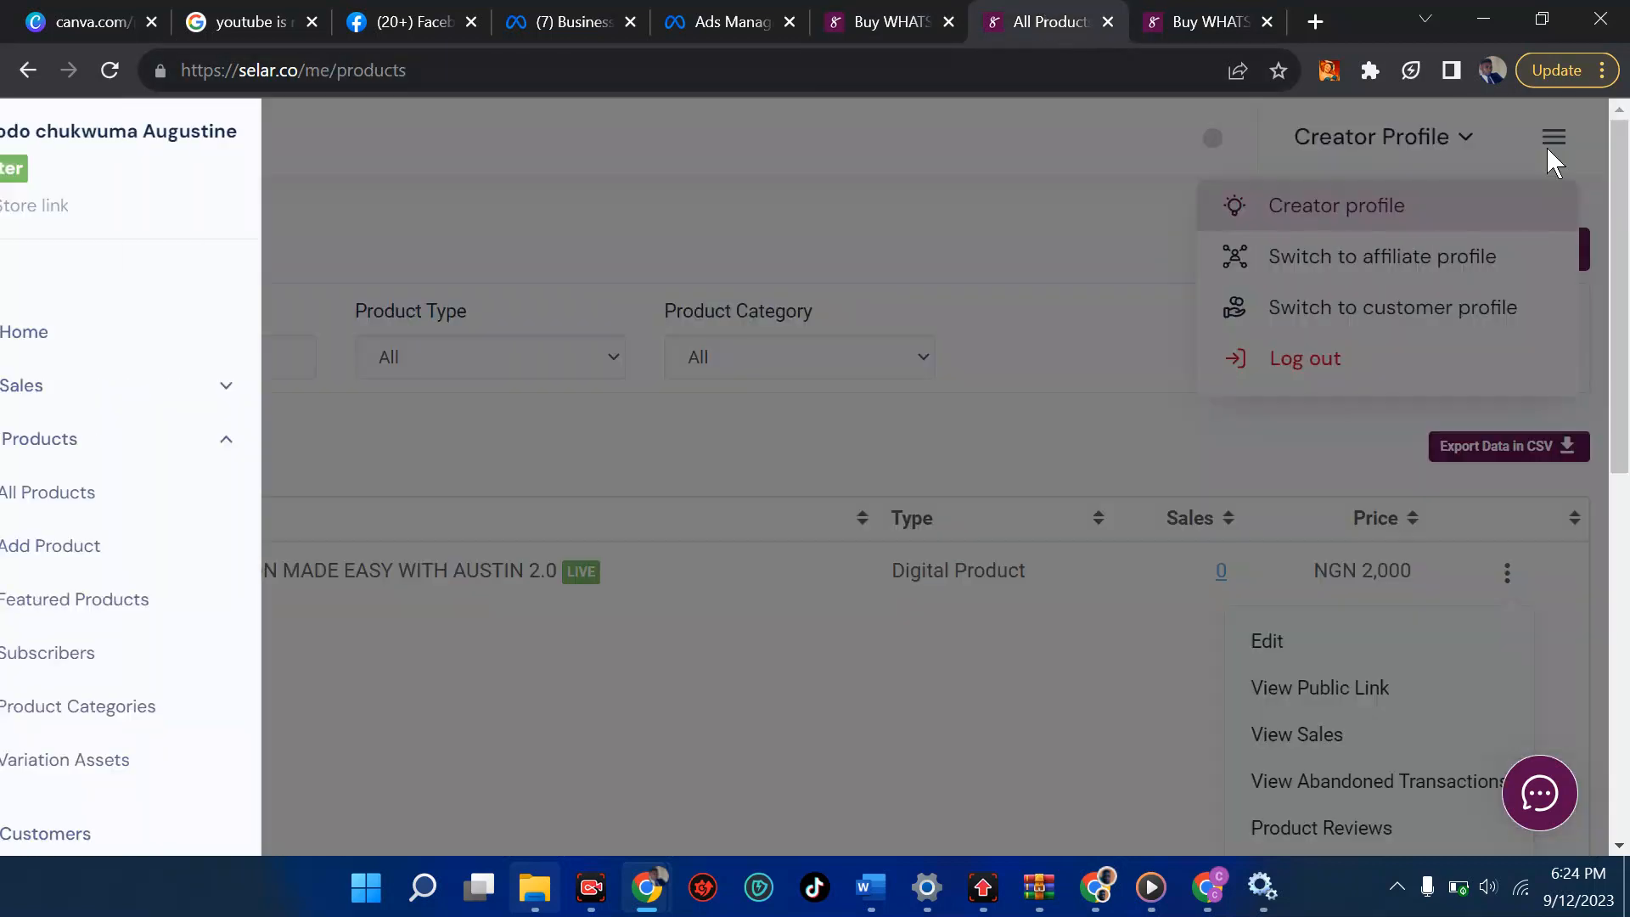
scroll(109, 517, down, 2)
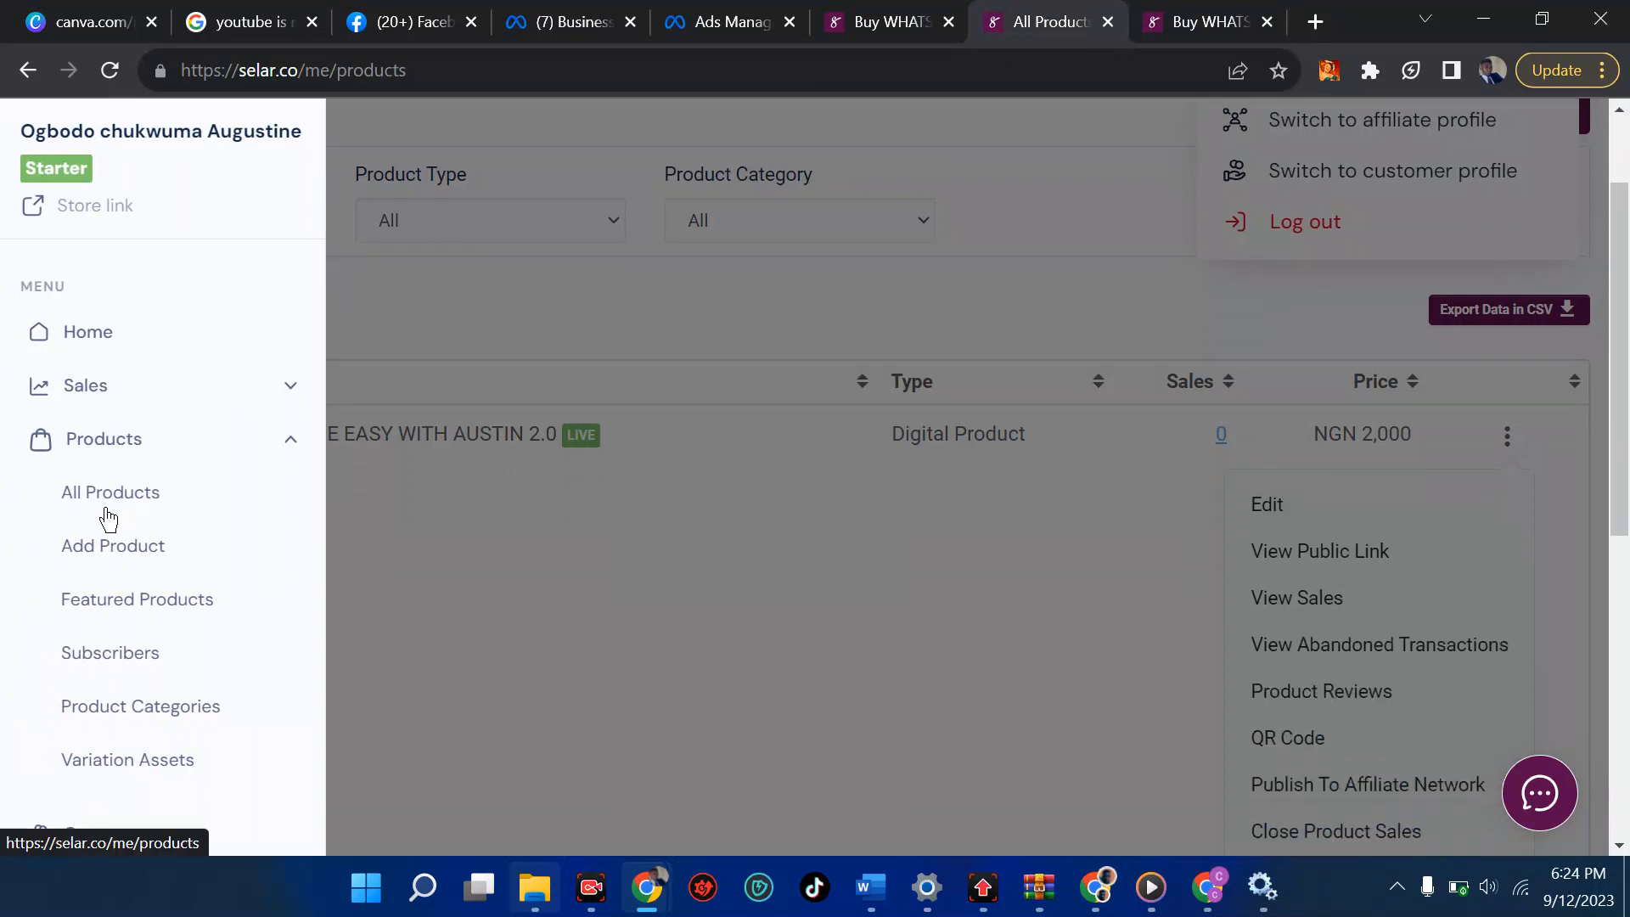
scroll(33, 619, down, 3)
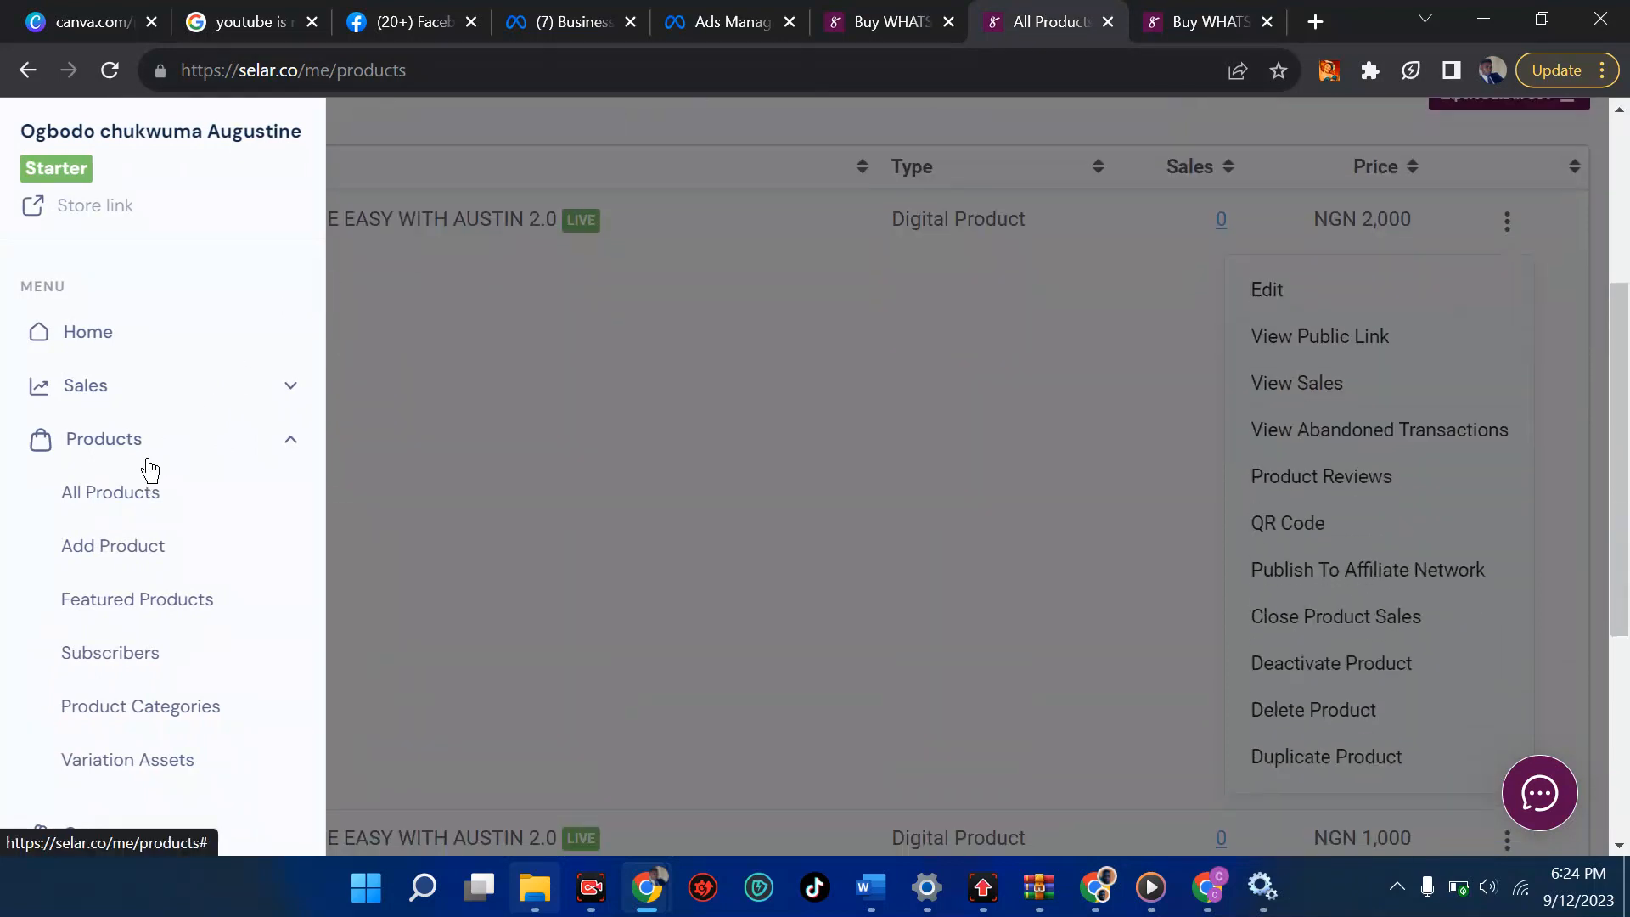
click(291, 449)
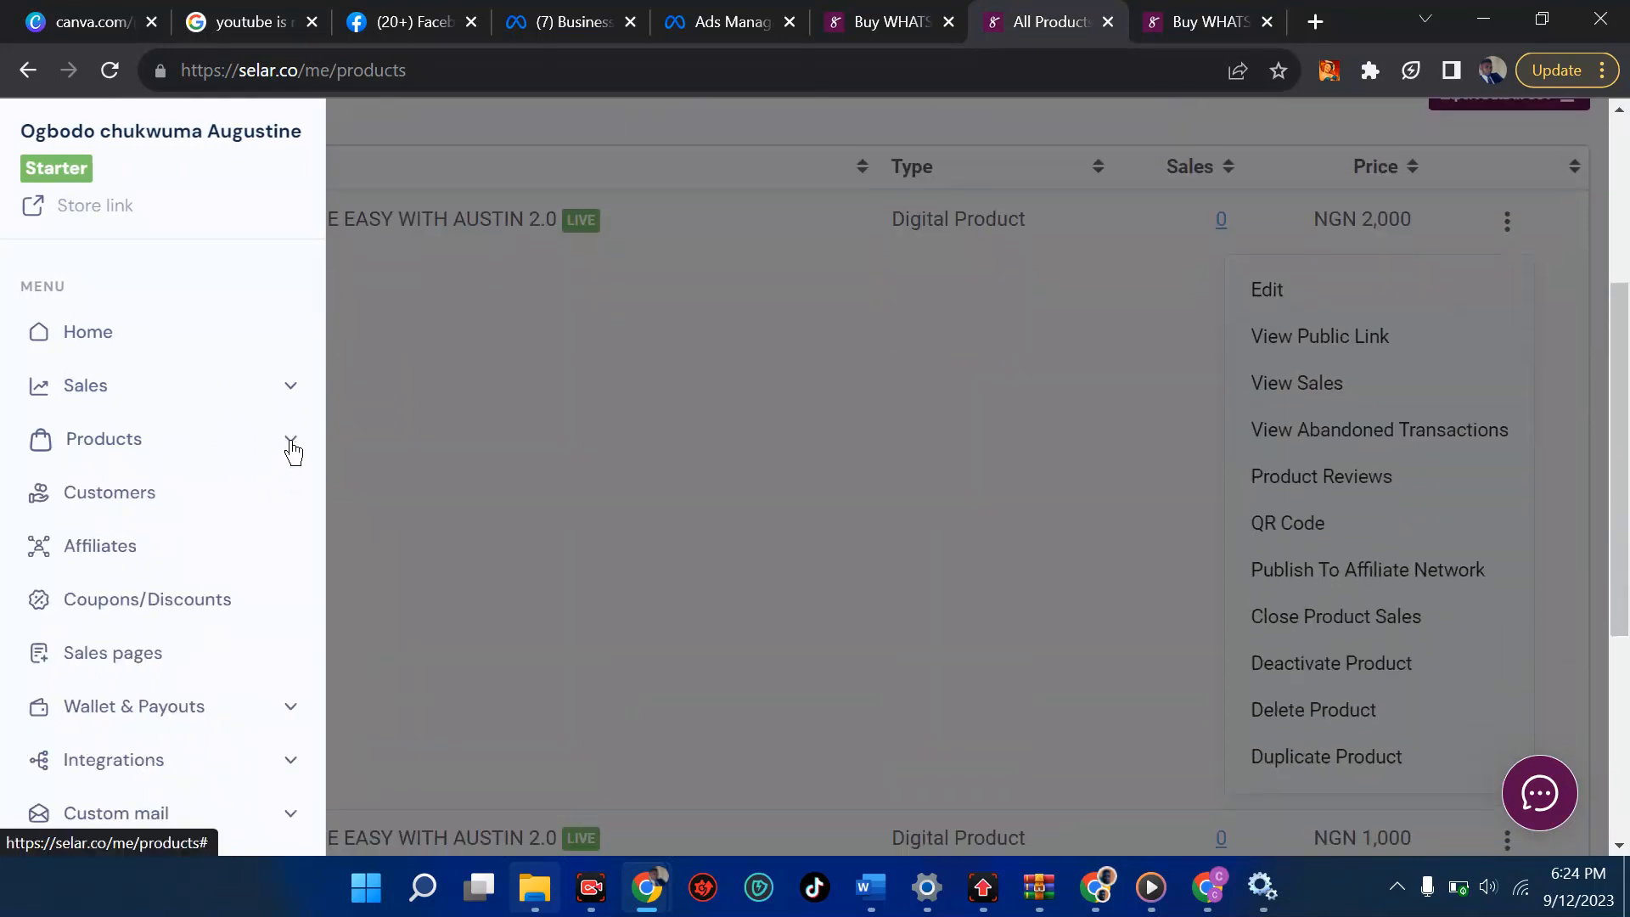
scroll(131, 681, down, 1)
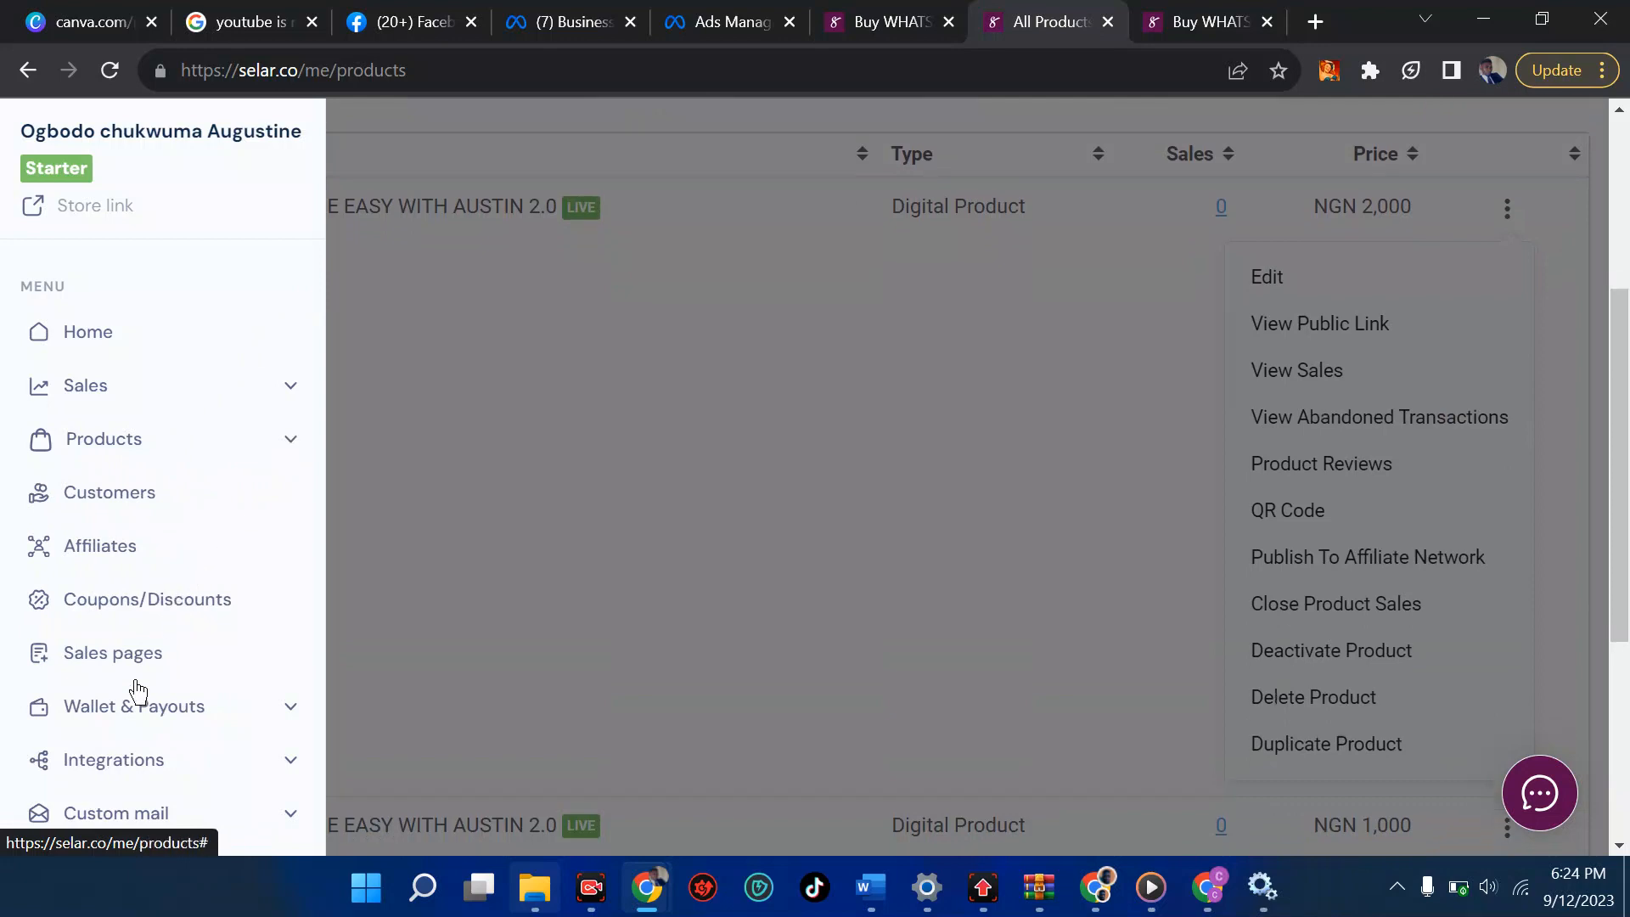
click(116, 764)
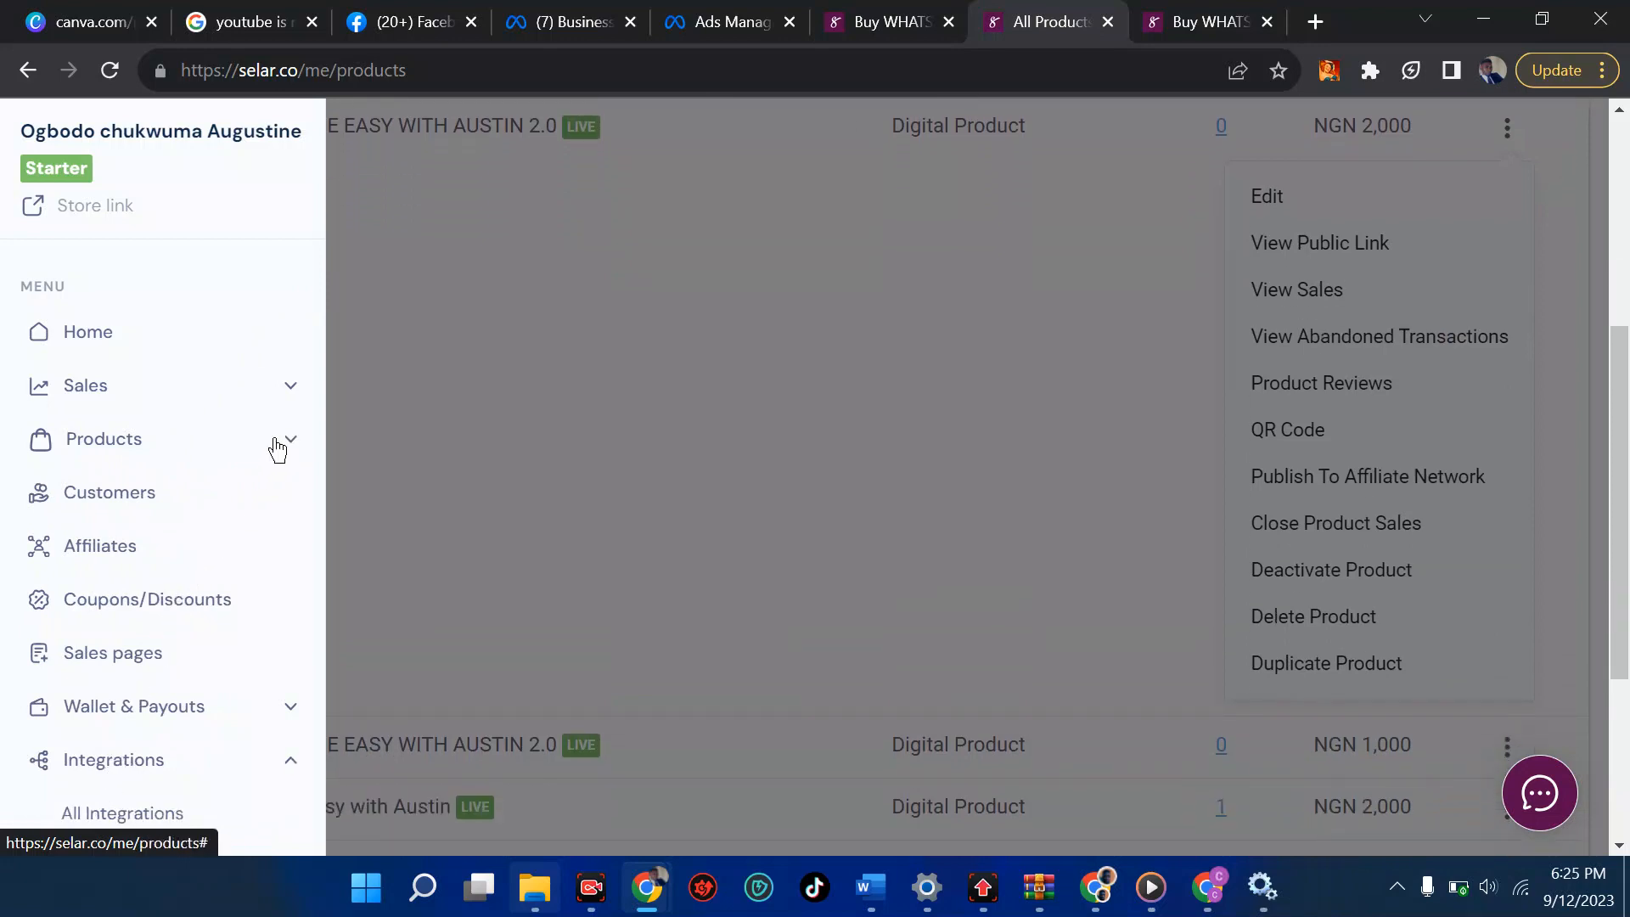
scroll(1622, 595, down, 4)
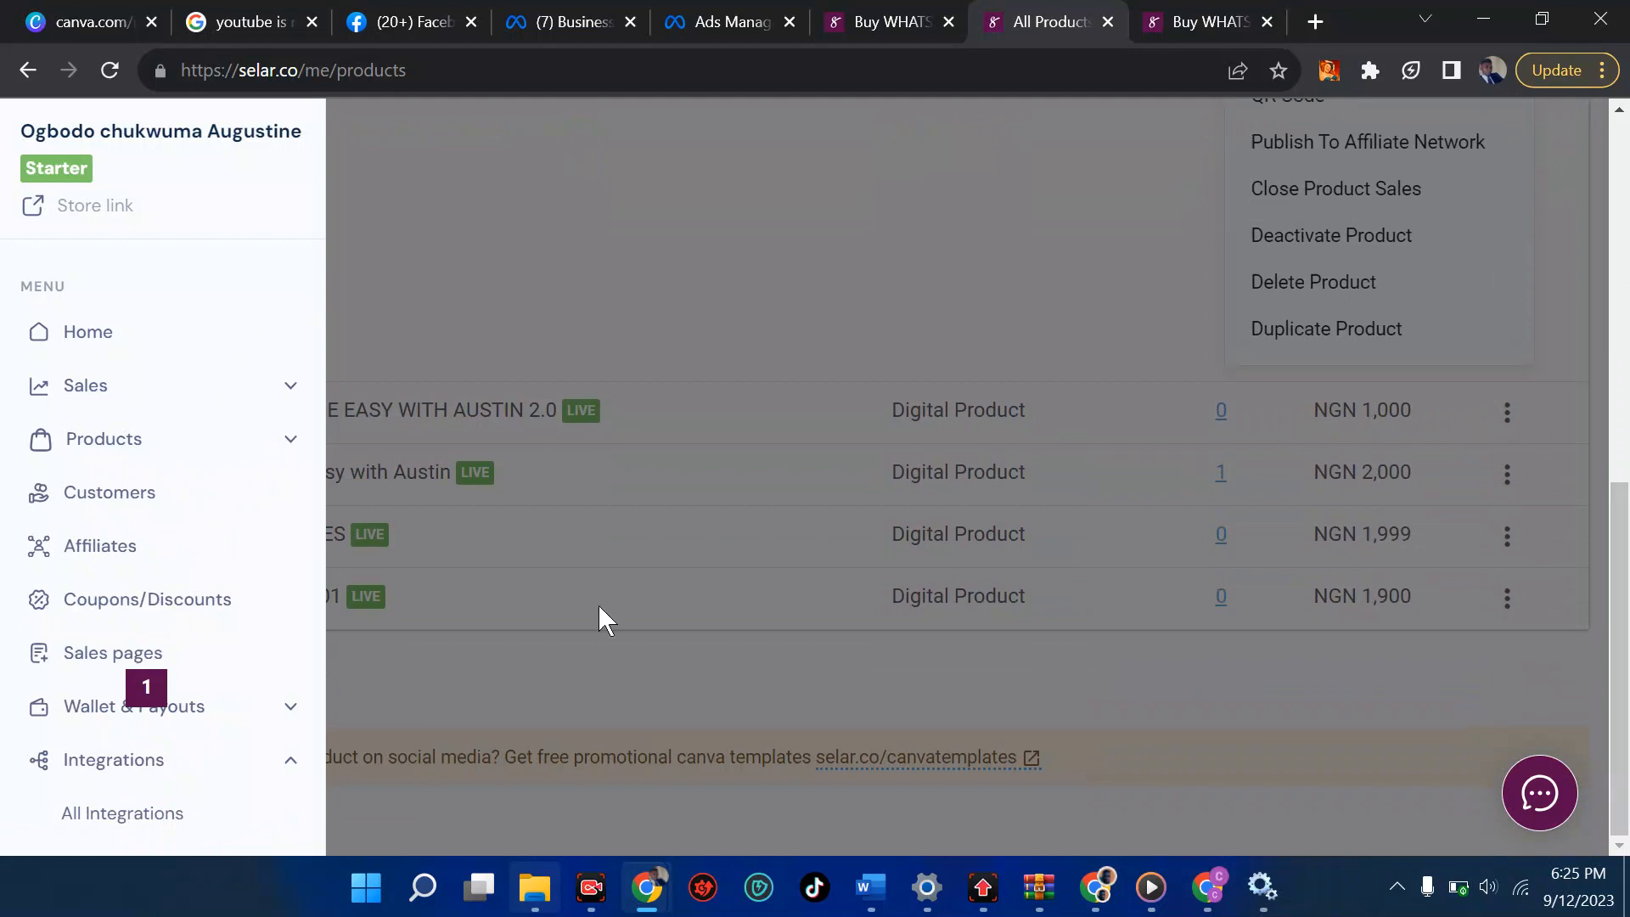
click(131, 814)
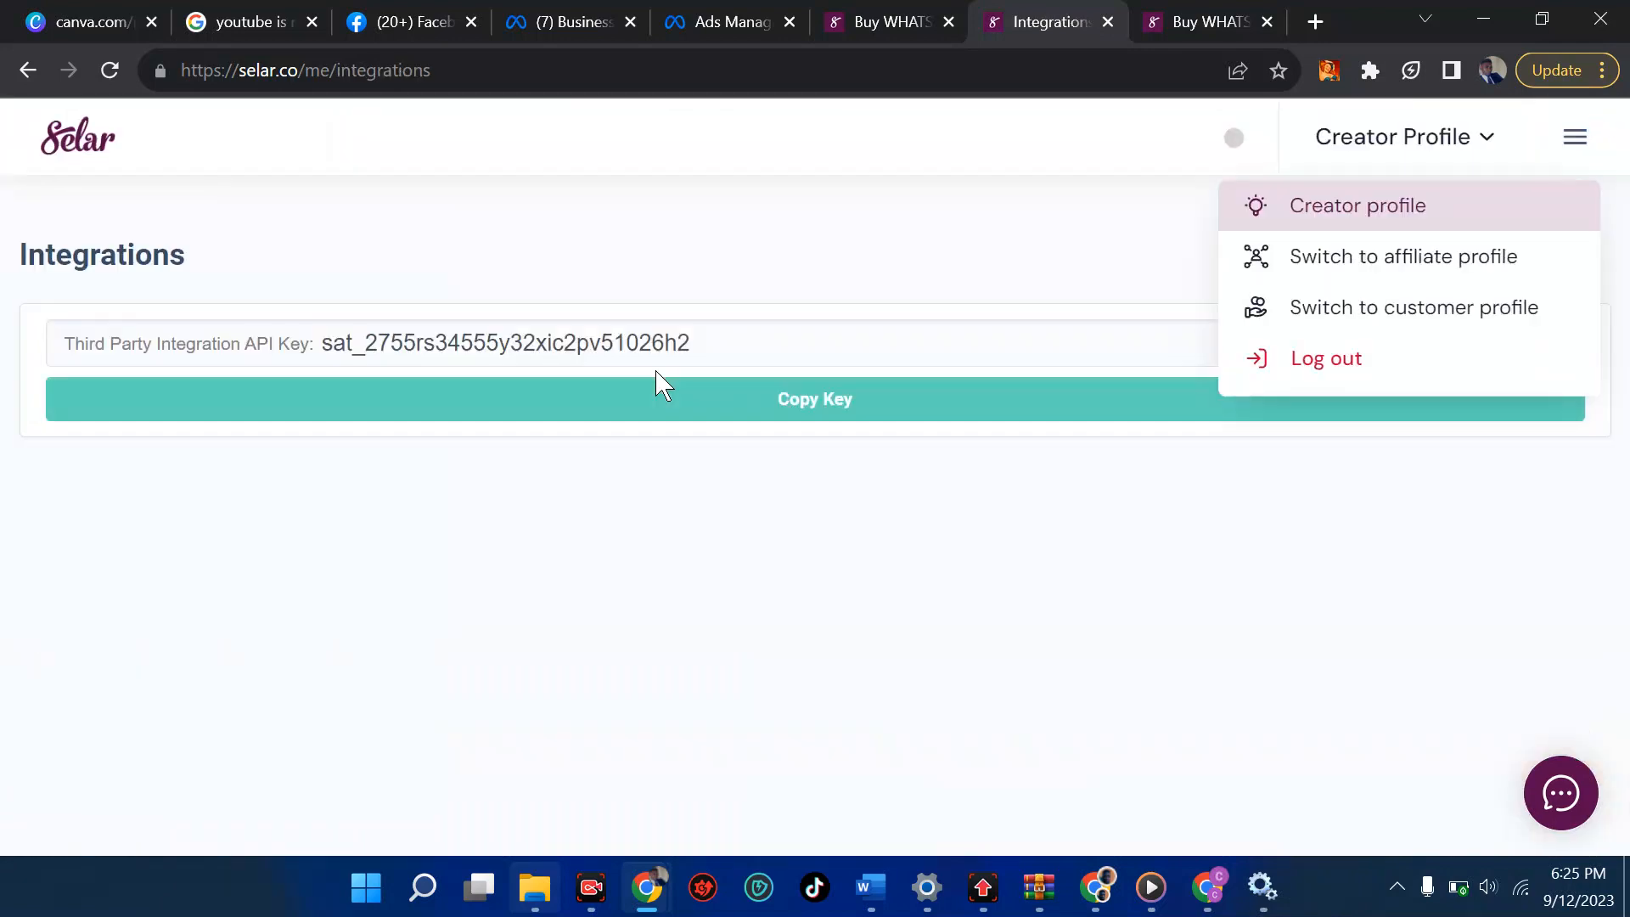
Open the Facebook Pixel integration settings of the Selar store.
click(1570, 143)
key(ctrl+minus)
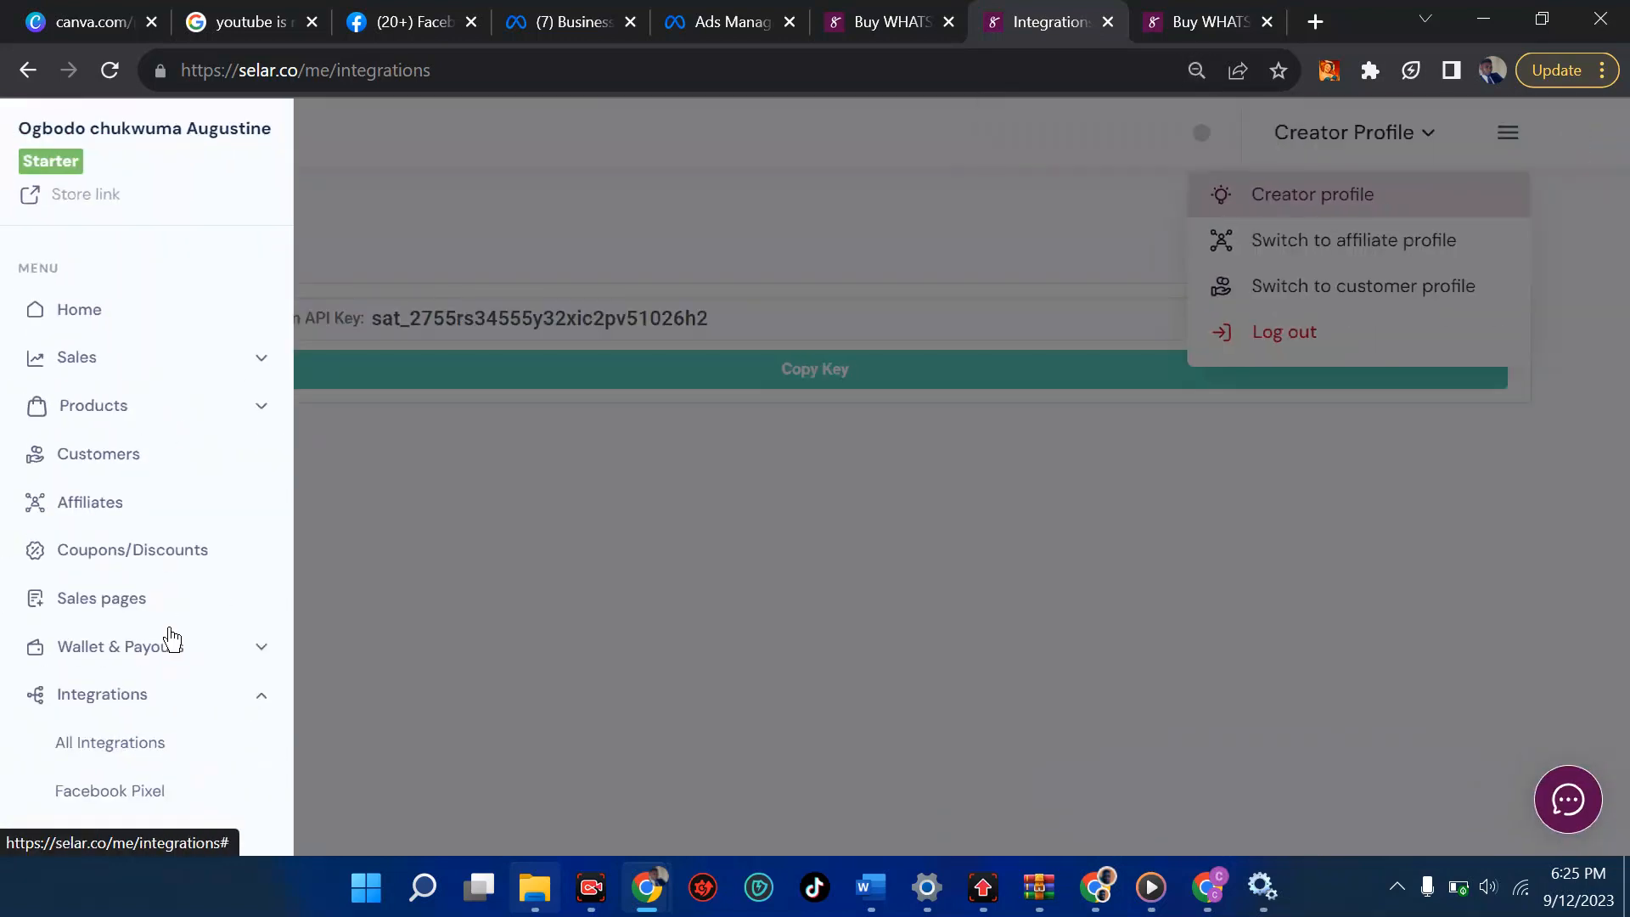
click(140, 793)
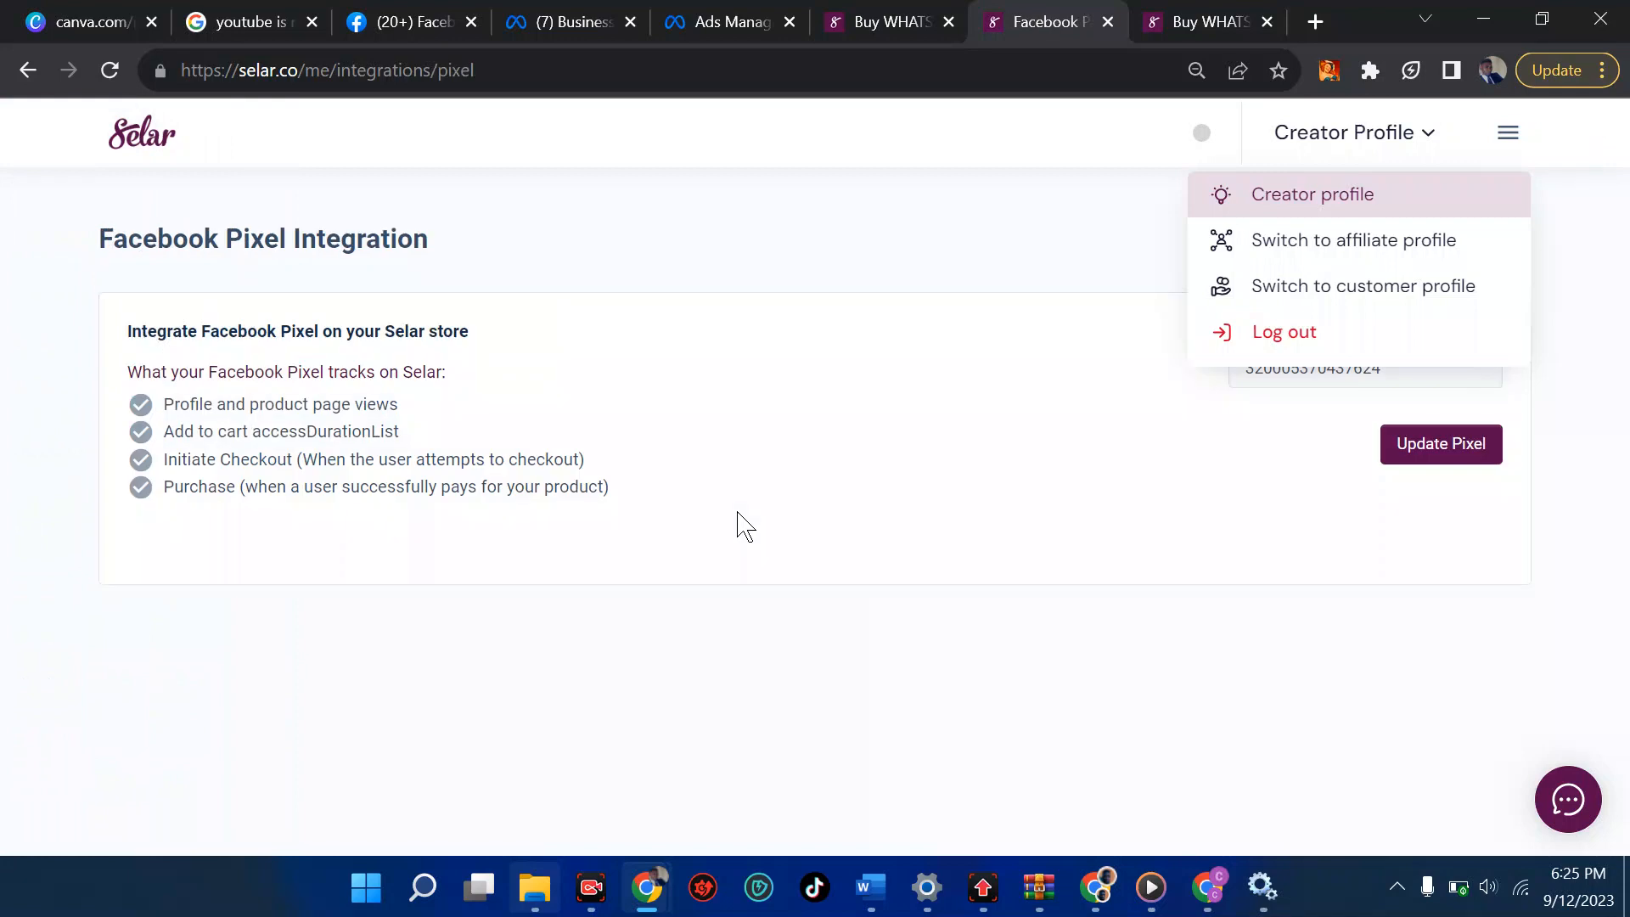
Reopen the Facebook Pixel integration by way of the creator dashboard, with the page zoomed out to 80%.
click(1405, 202)
click(1404, 368)
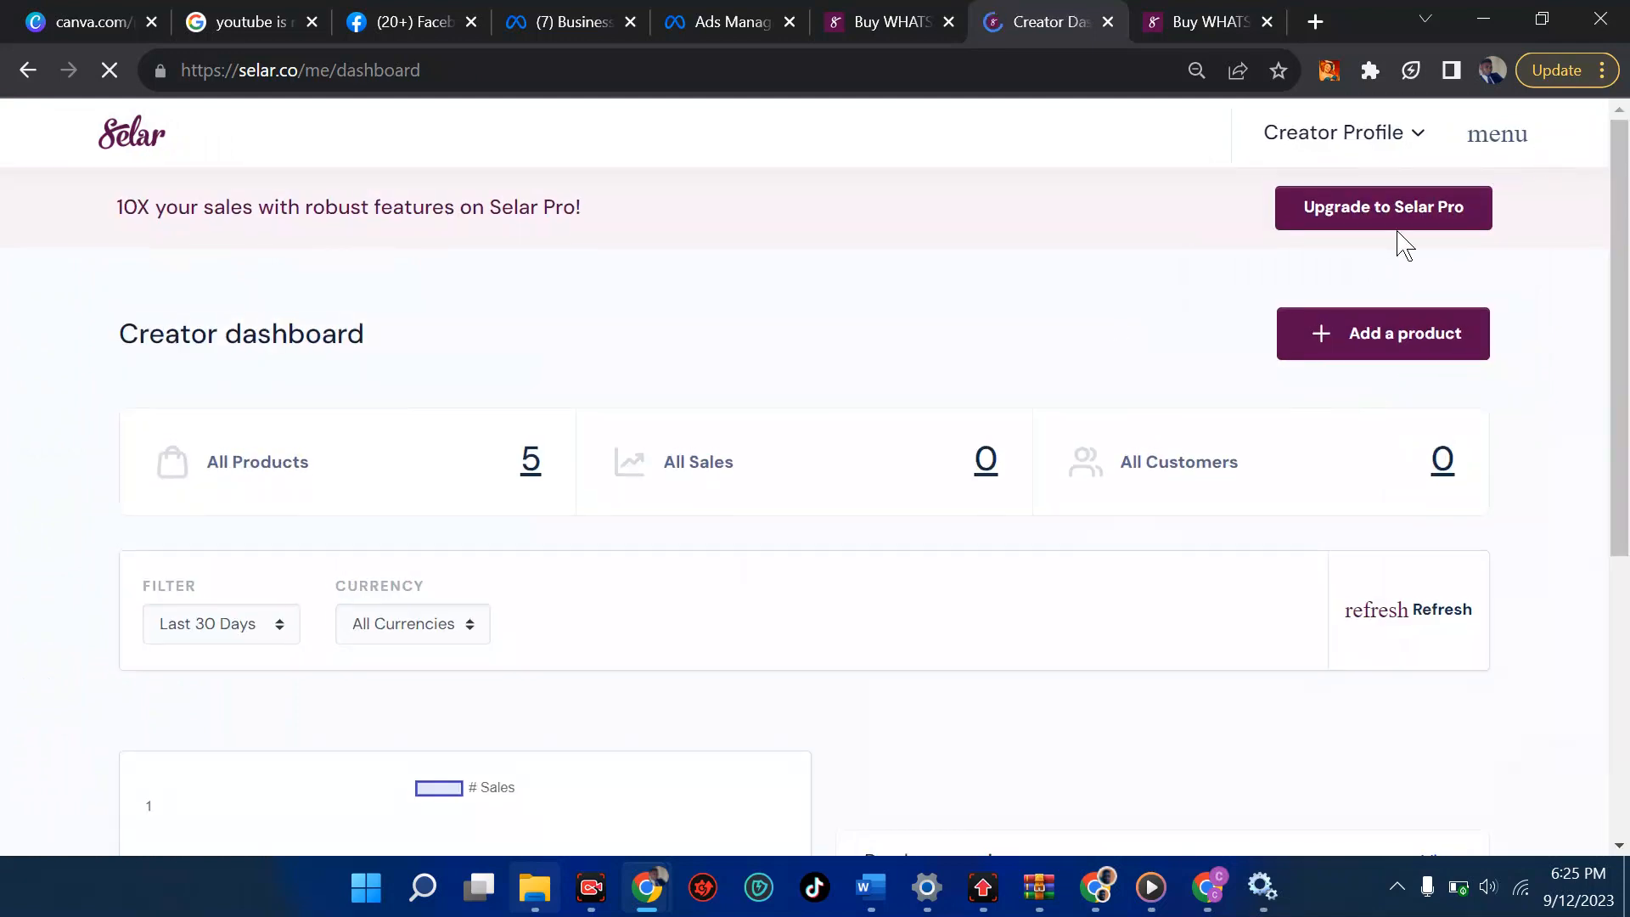
key(ctrl+minus)
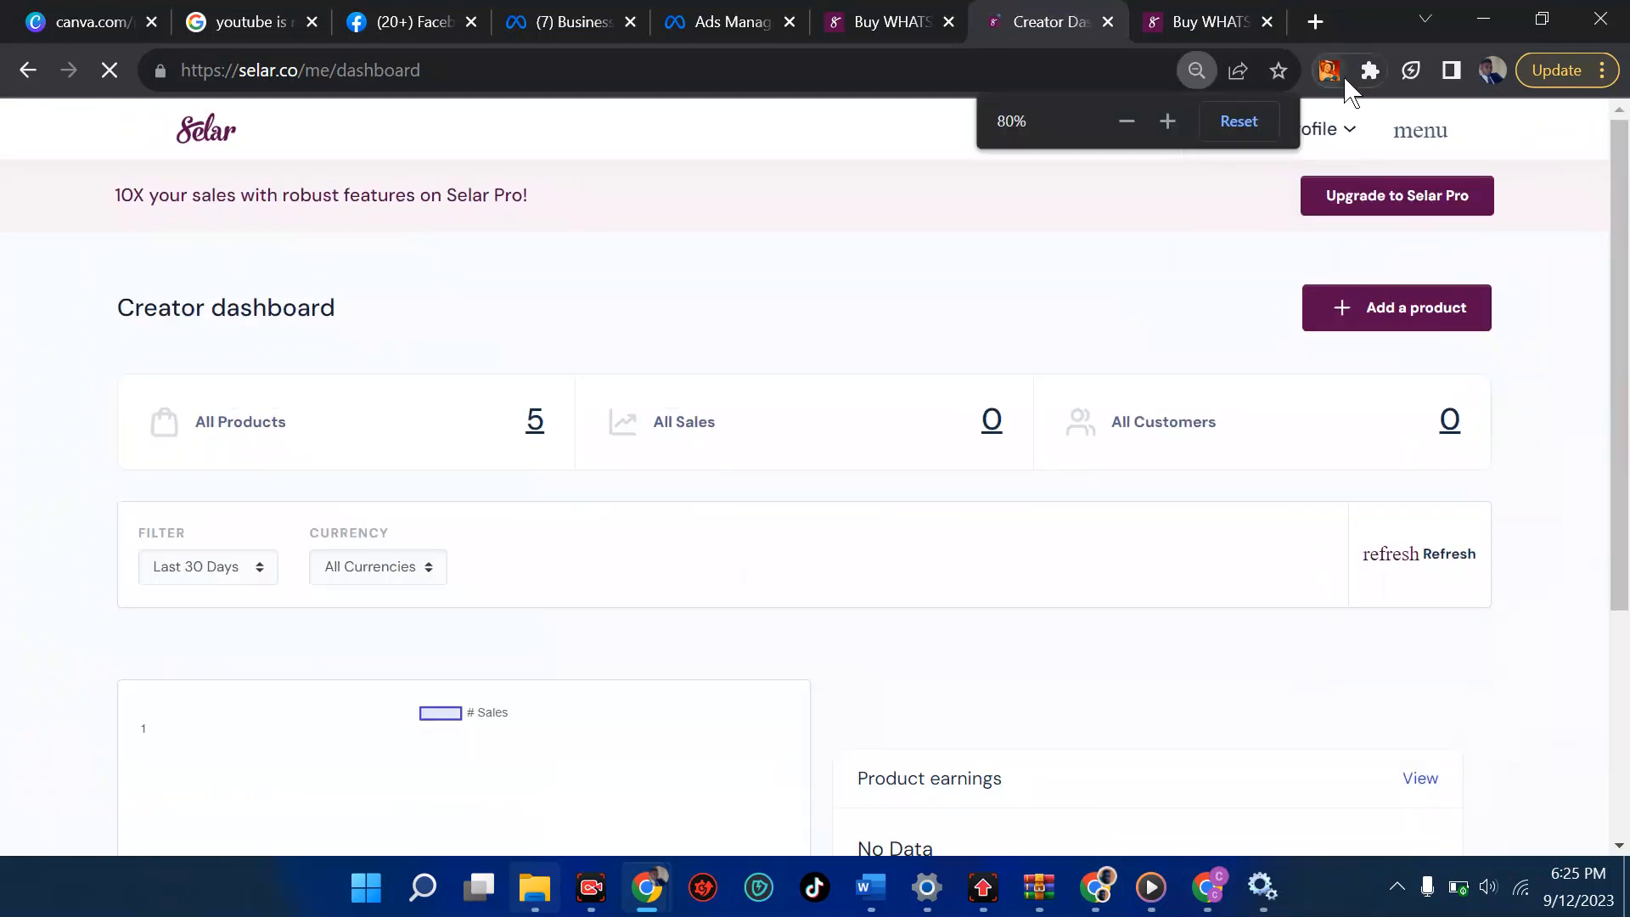
click(1415, 144)
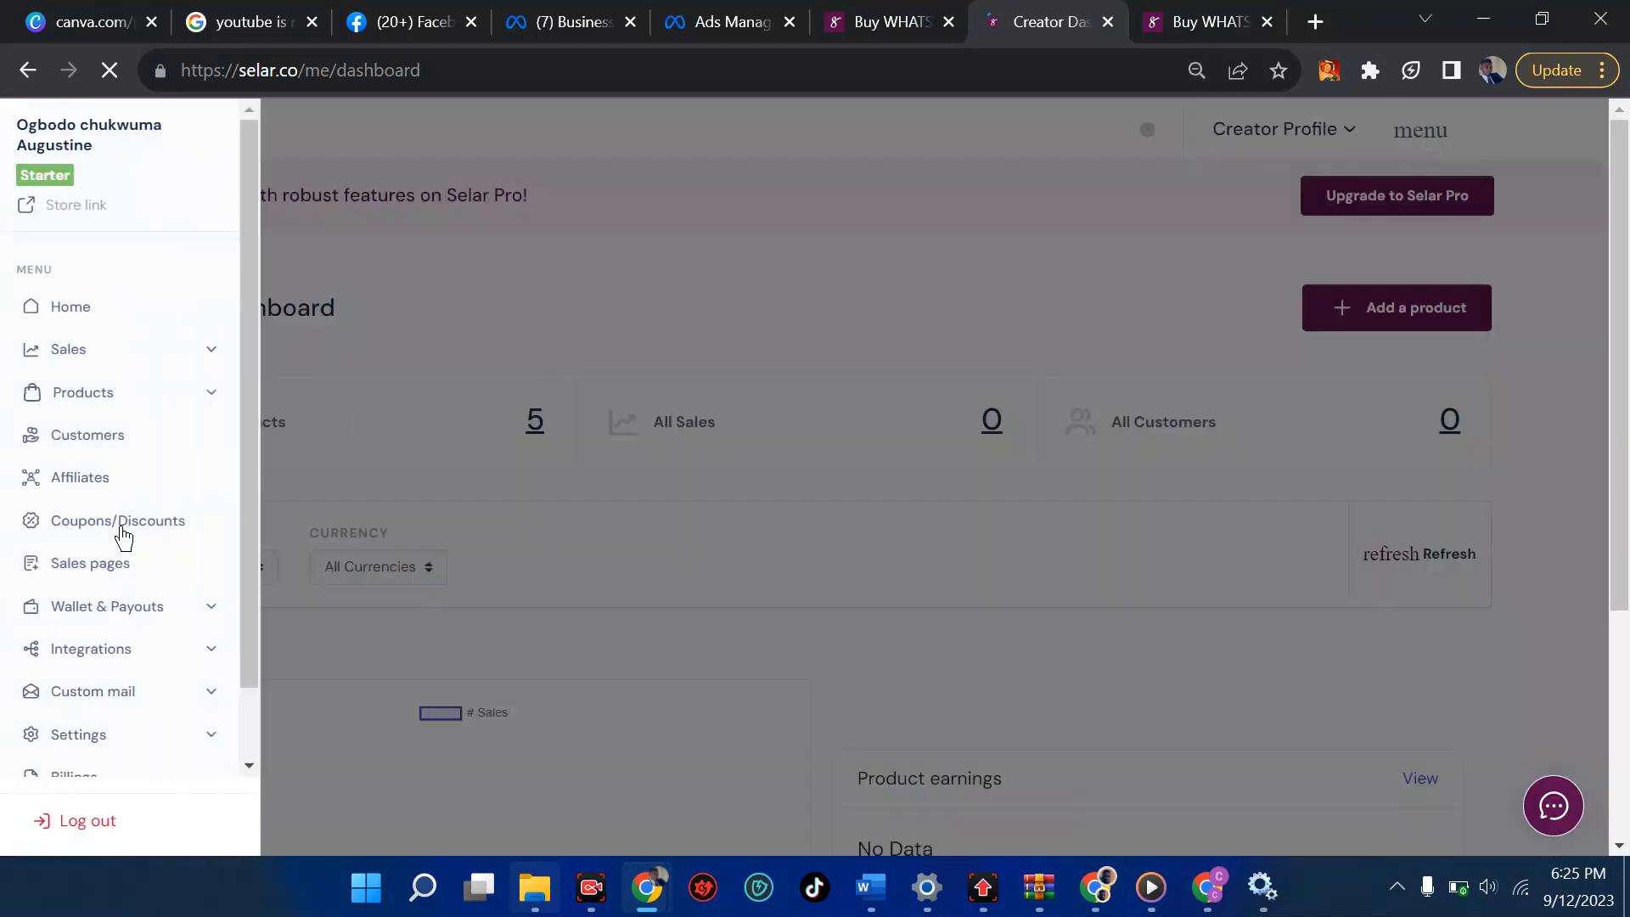
click(96, 652)
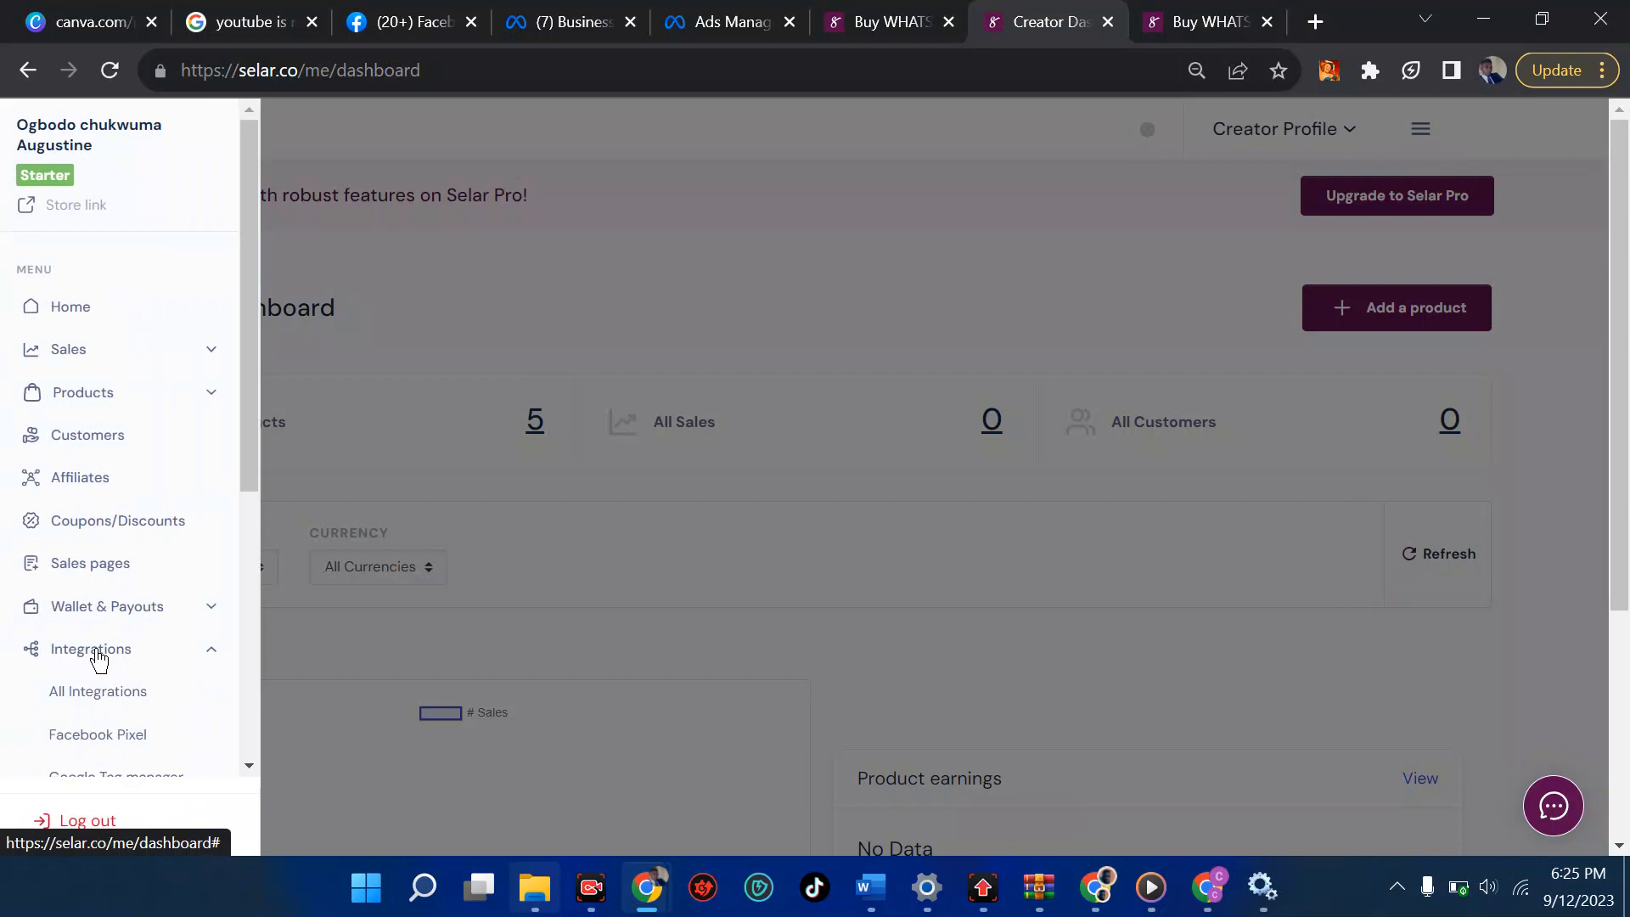
click(99, 741)
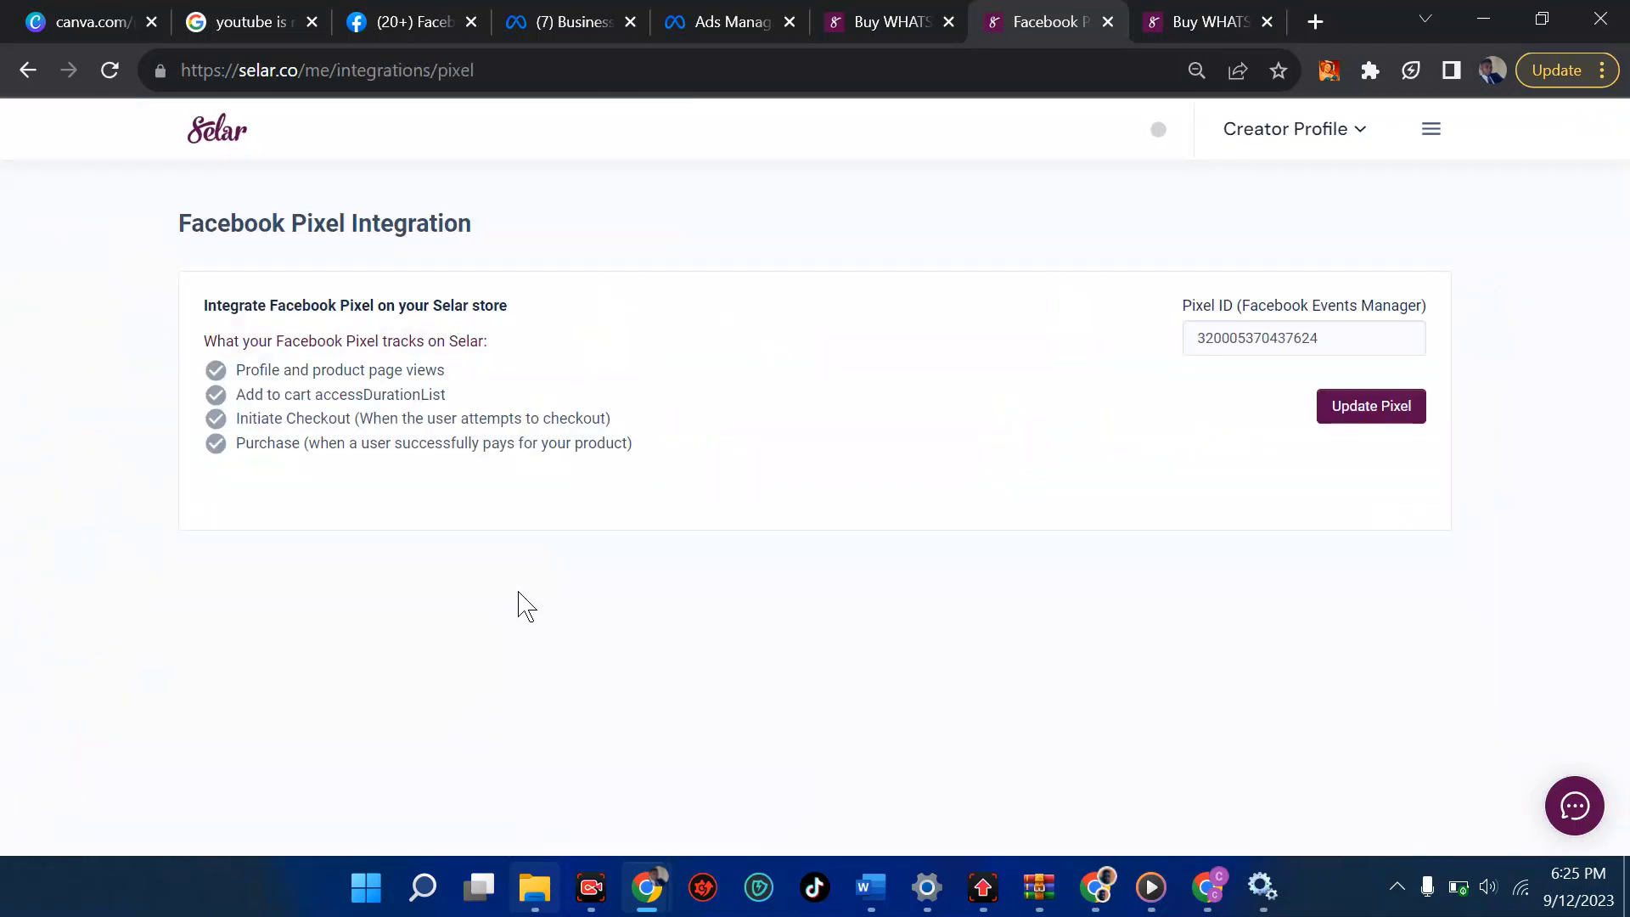
Clear the saved Facebook Pixel ID from the Selar store and update the pixel settings.
double_click(1365, 348)
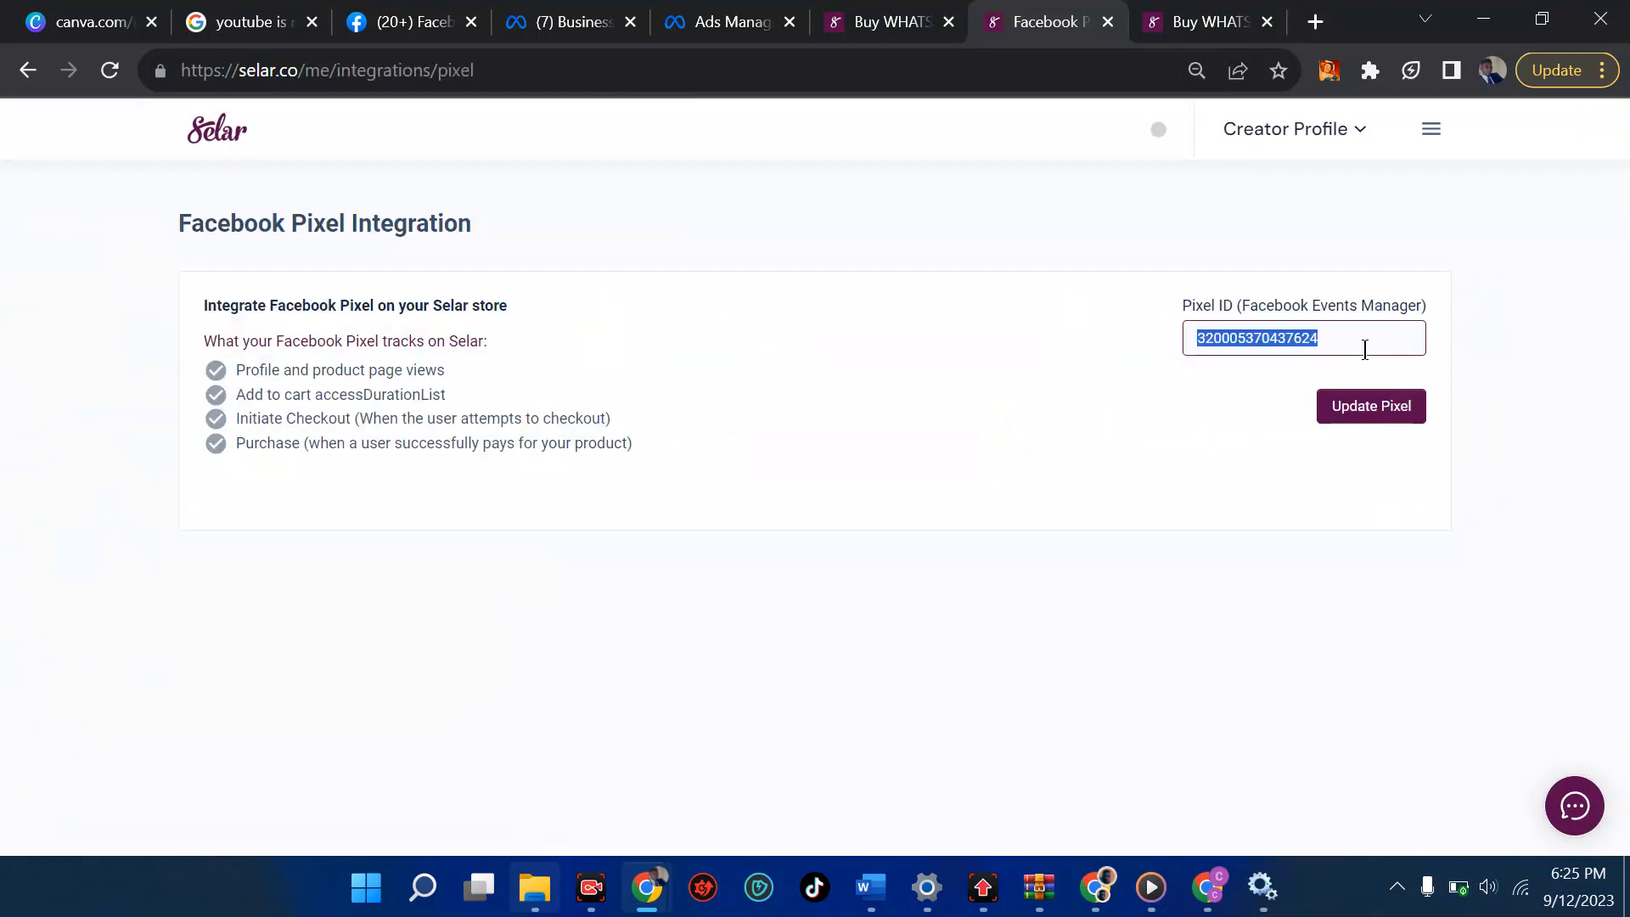
key(BackSpace)
click(1341, 413)
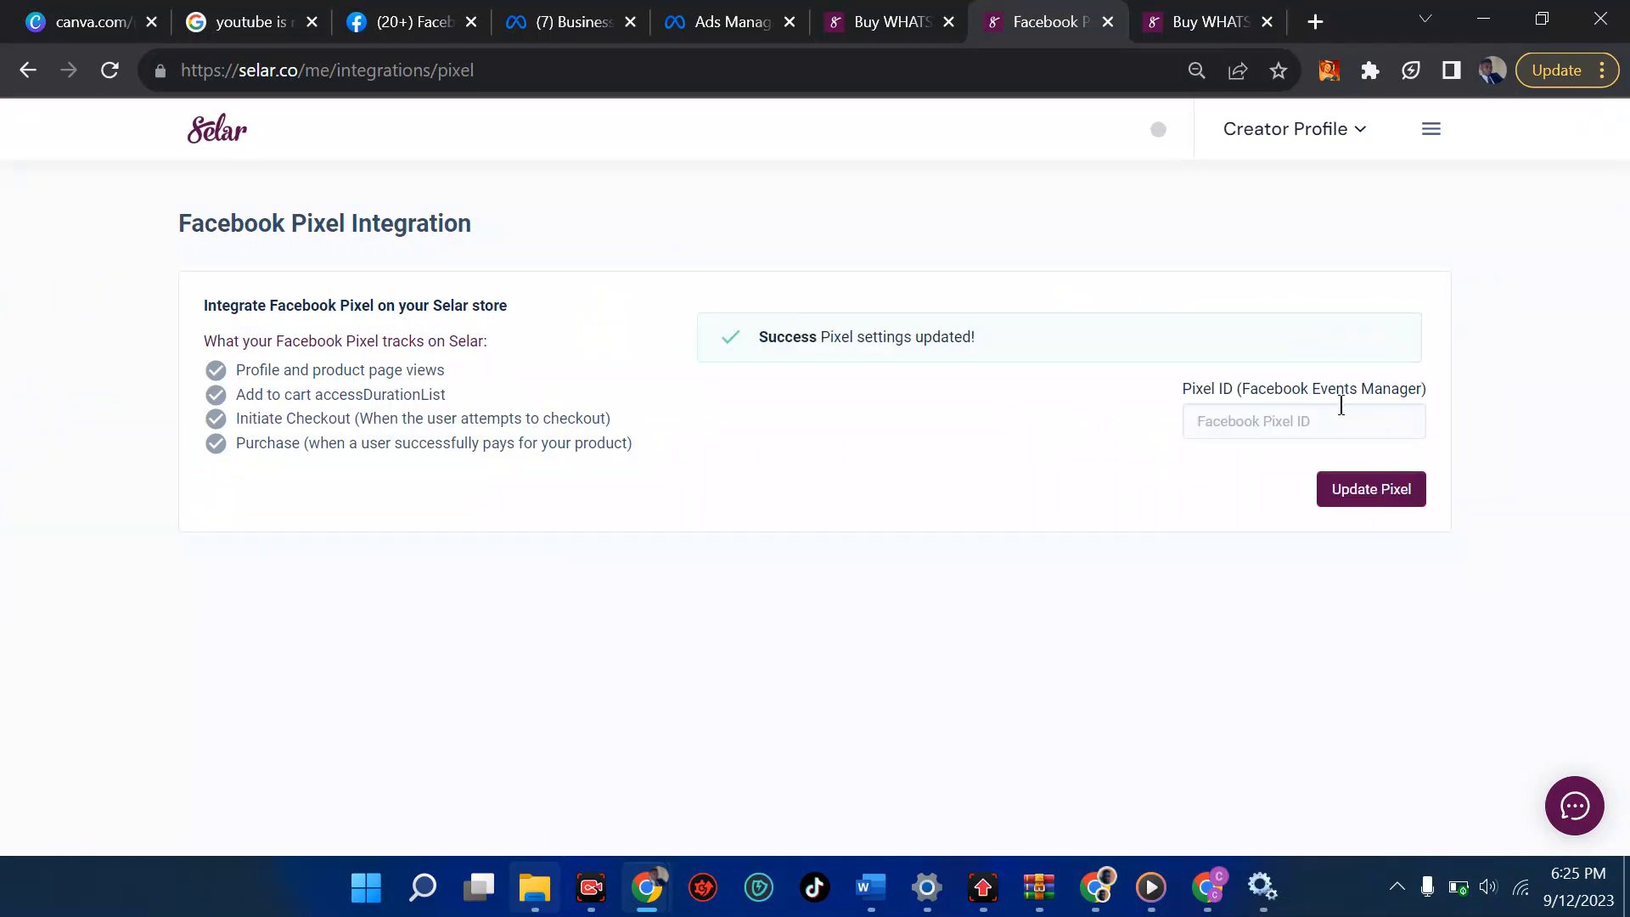
click(1370, 495)
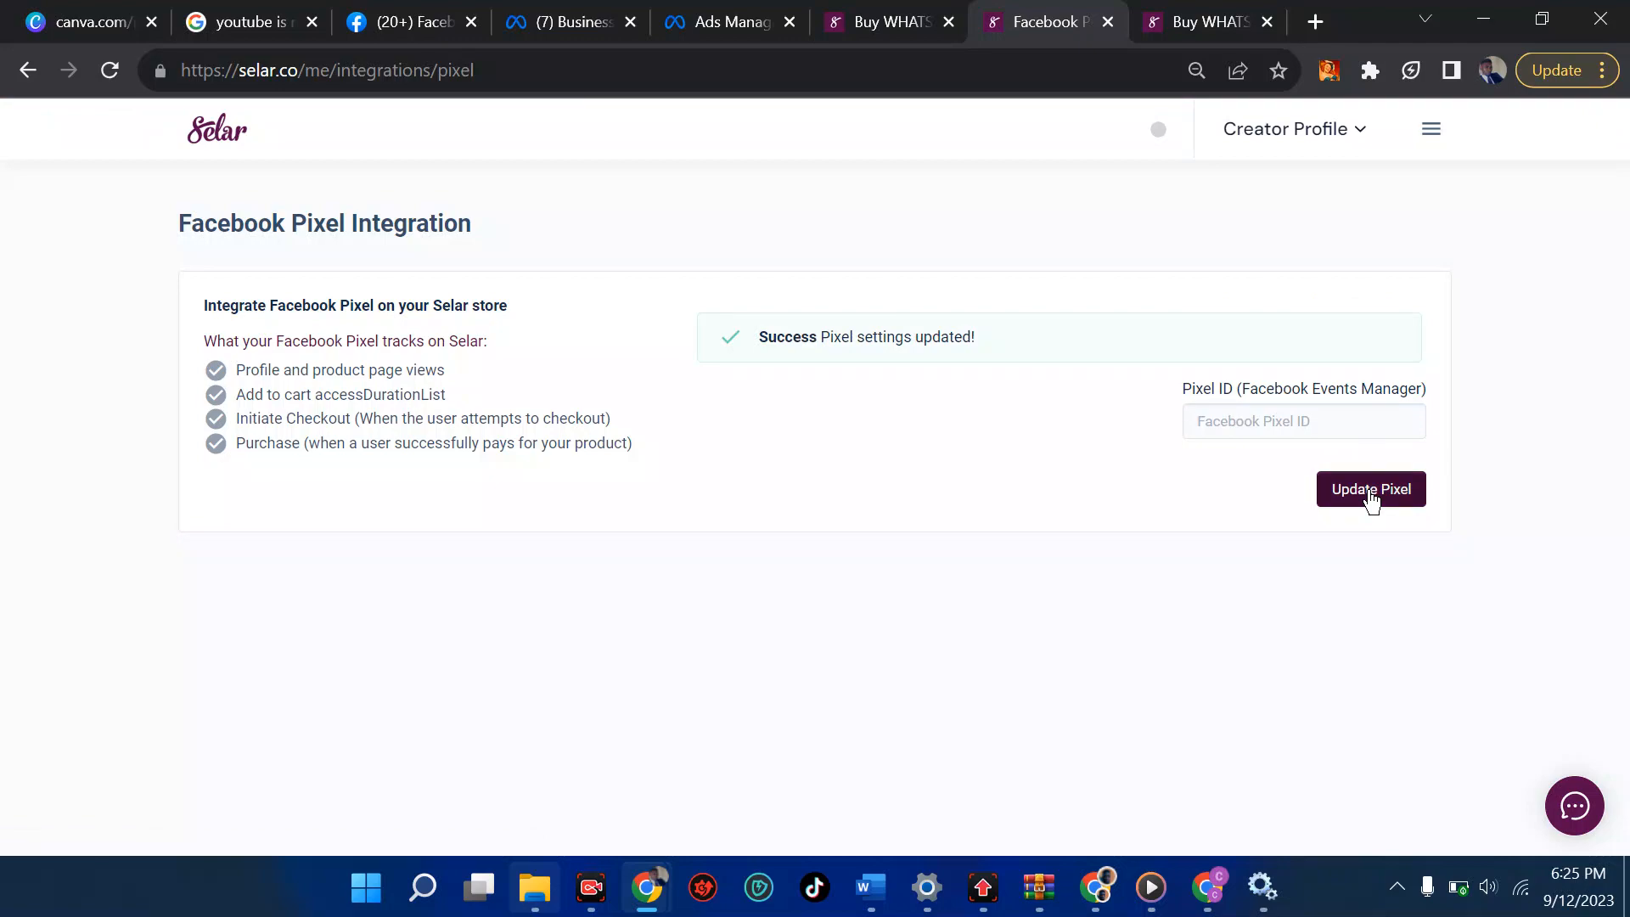
Switch to Ads Manager, close the ad editor without publishing the drafts, and show the campaigns list.
click(698, 29)
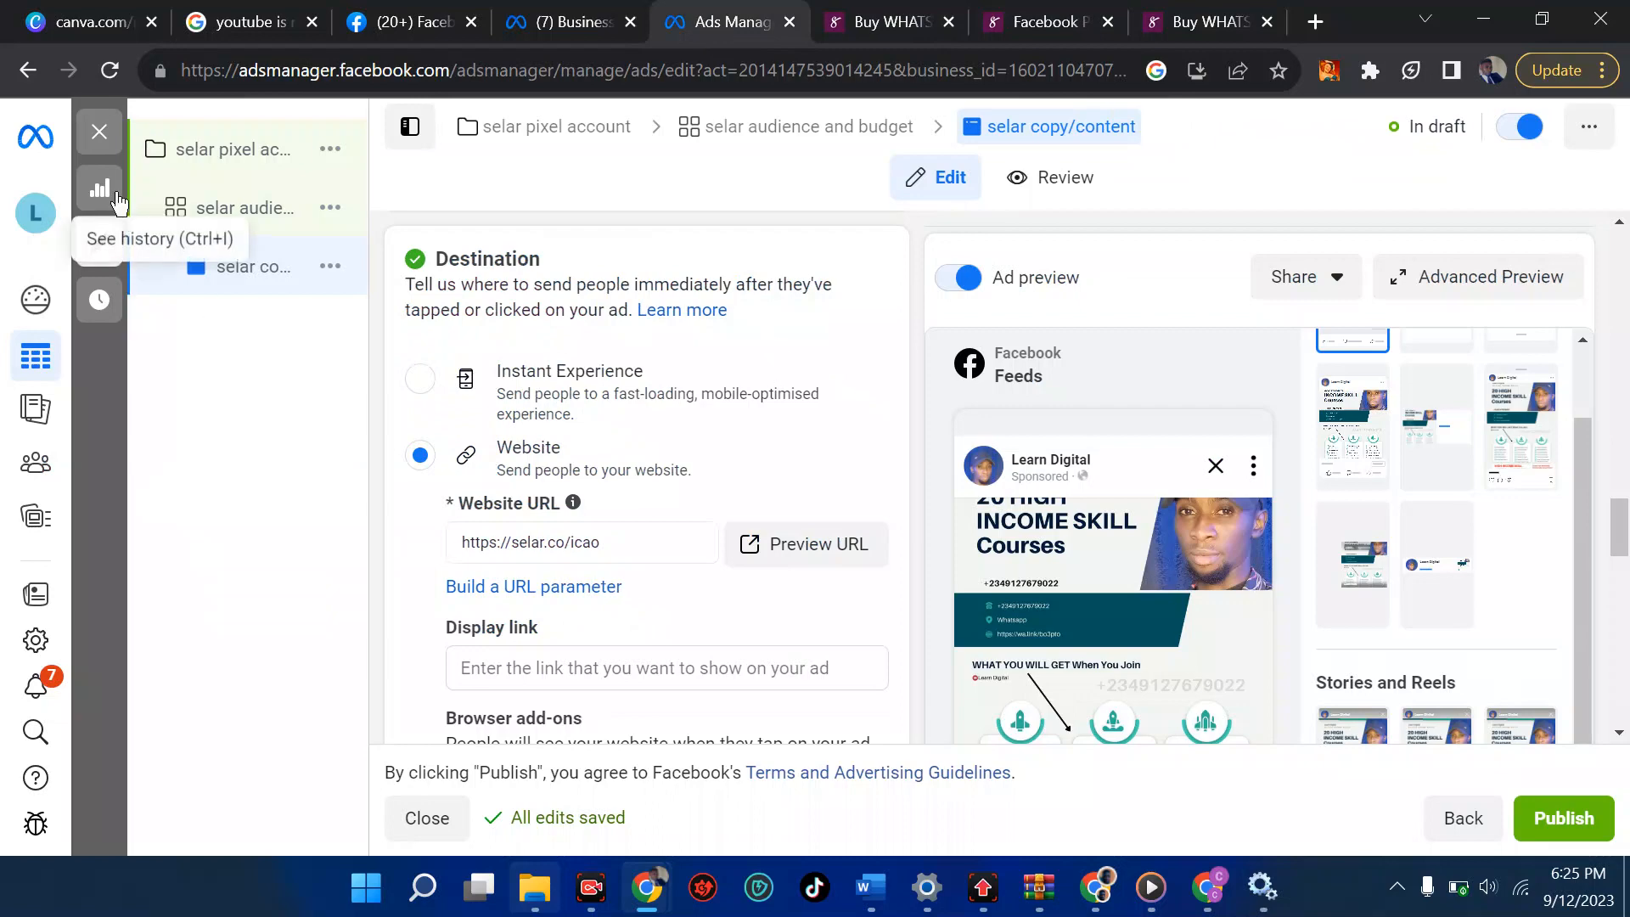
click(102, 133)
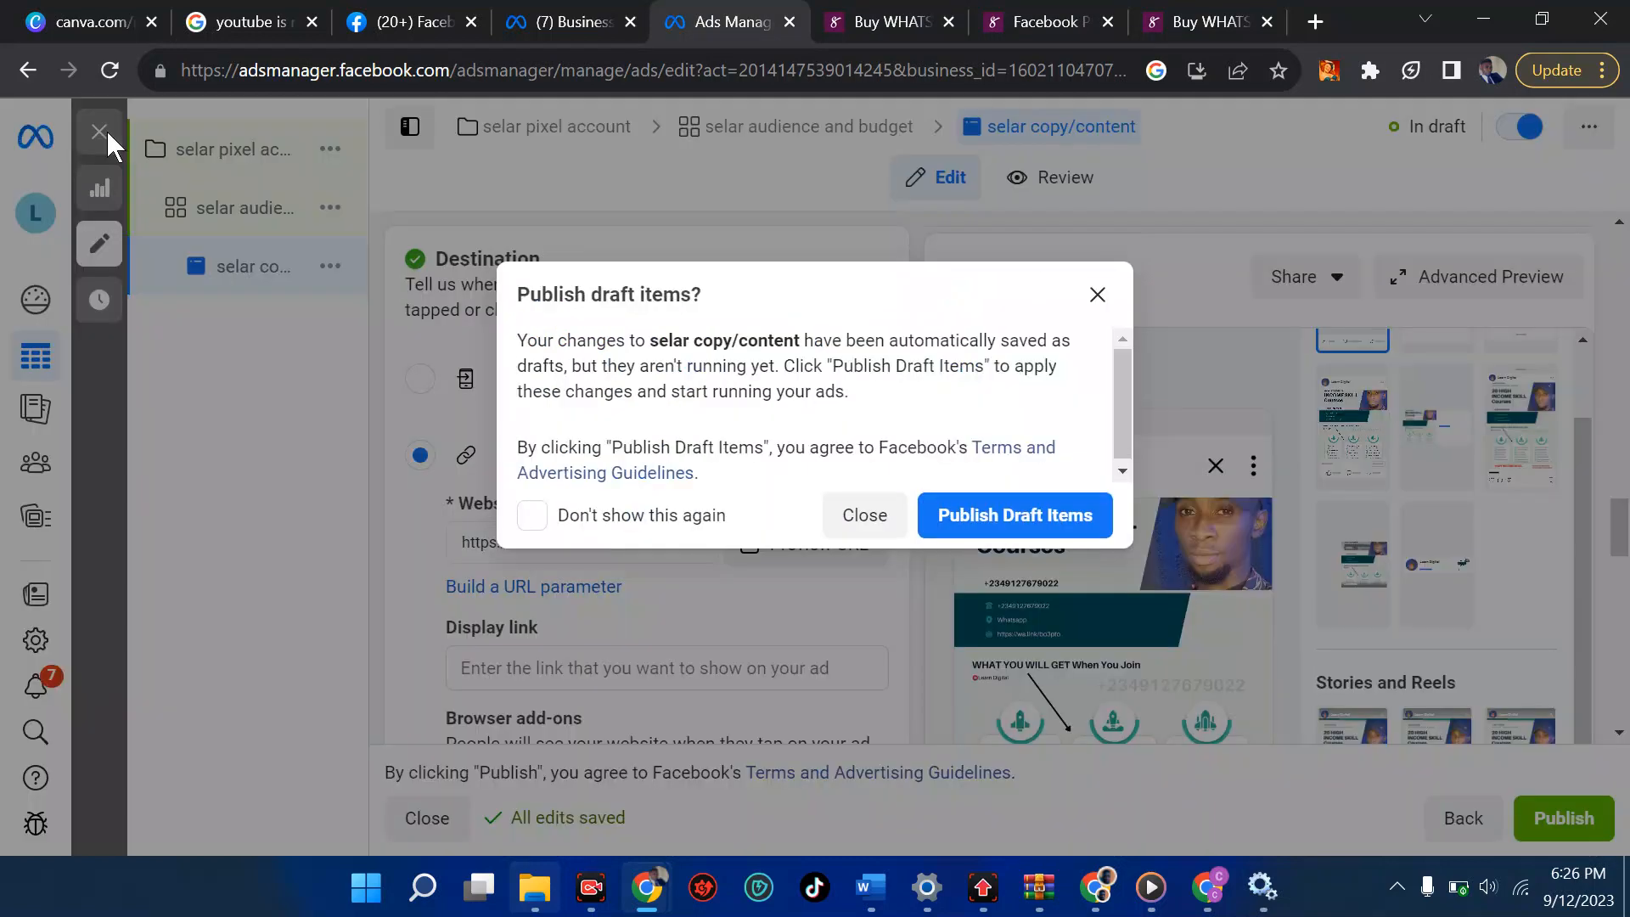
click(863, 525)
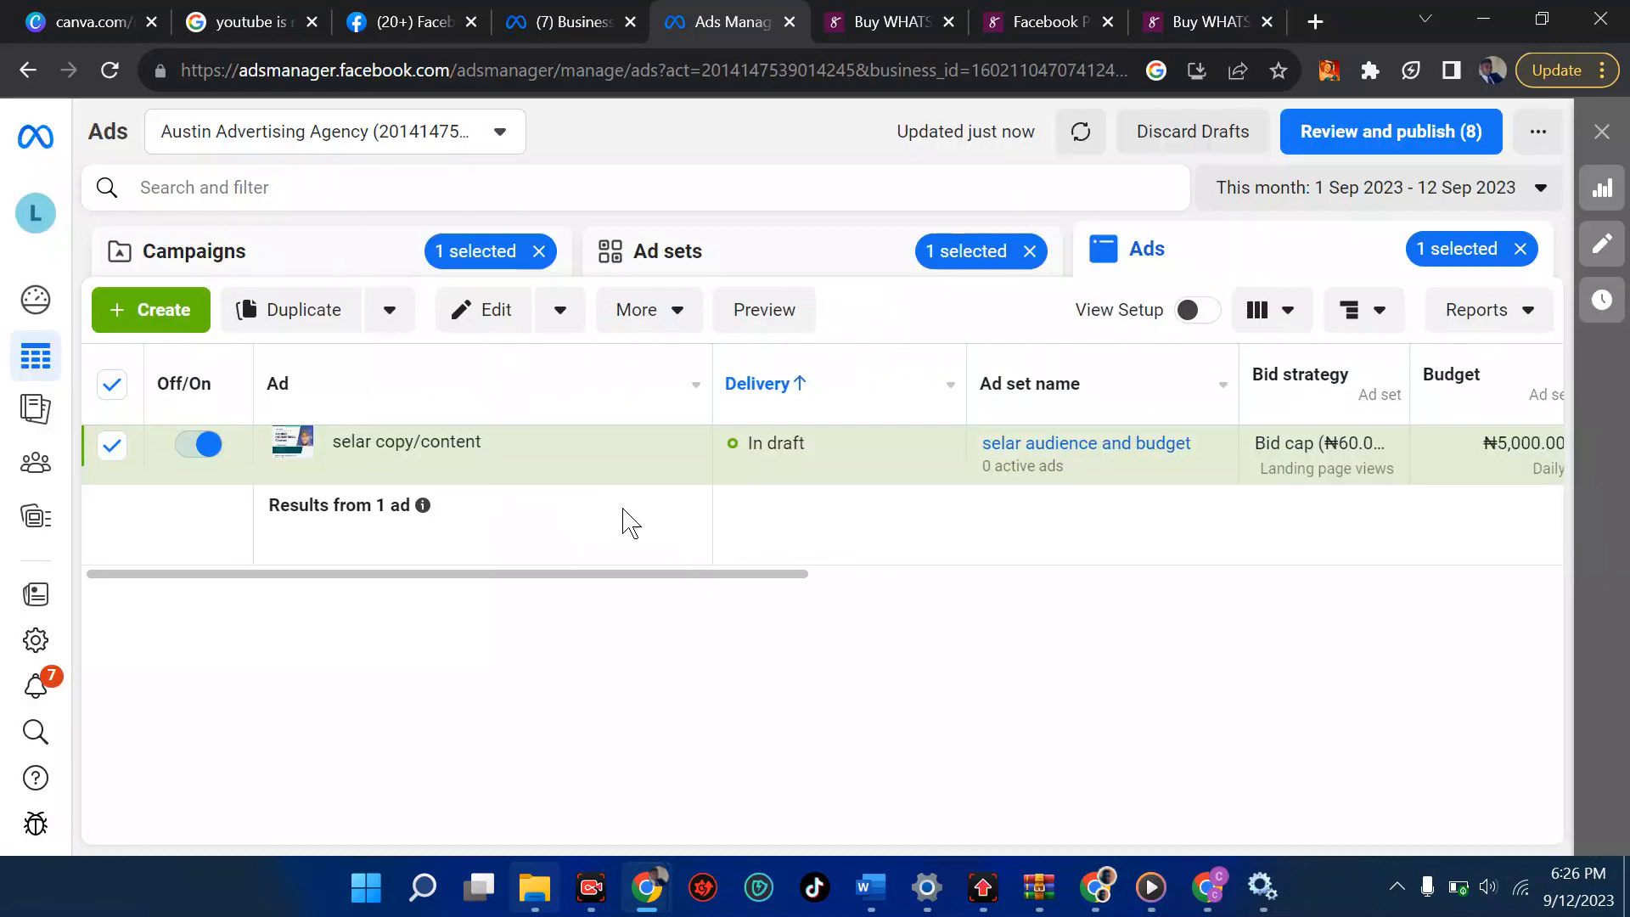
click(215, 259)
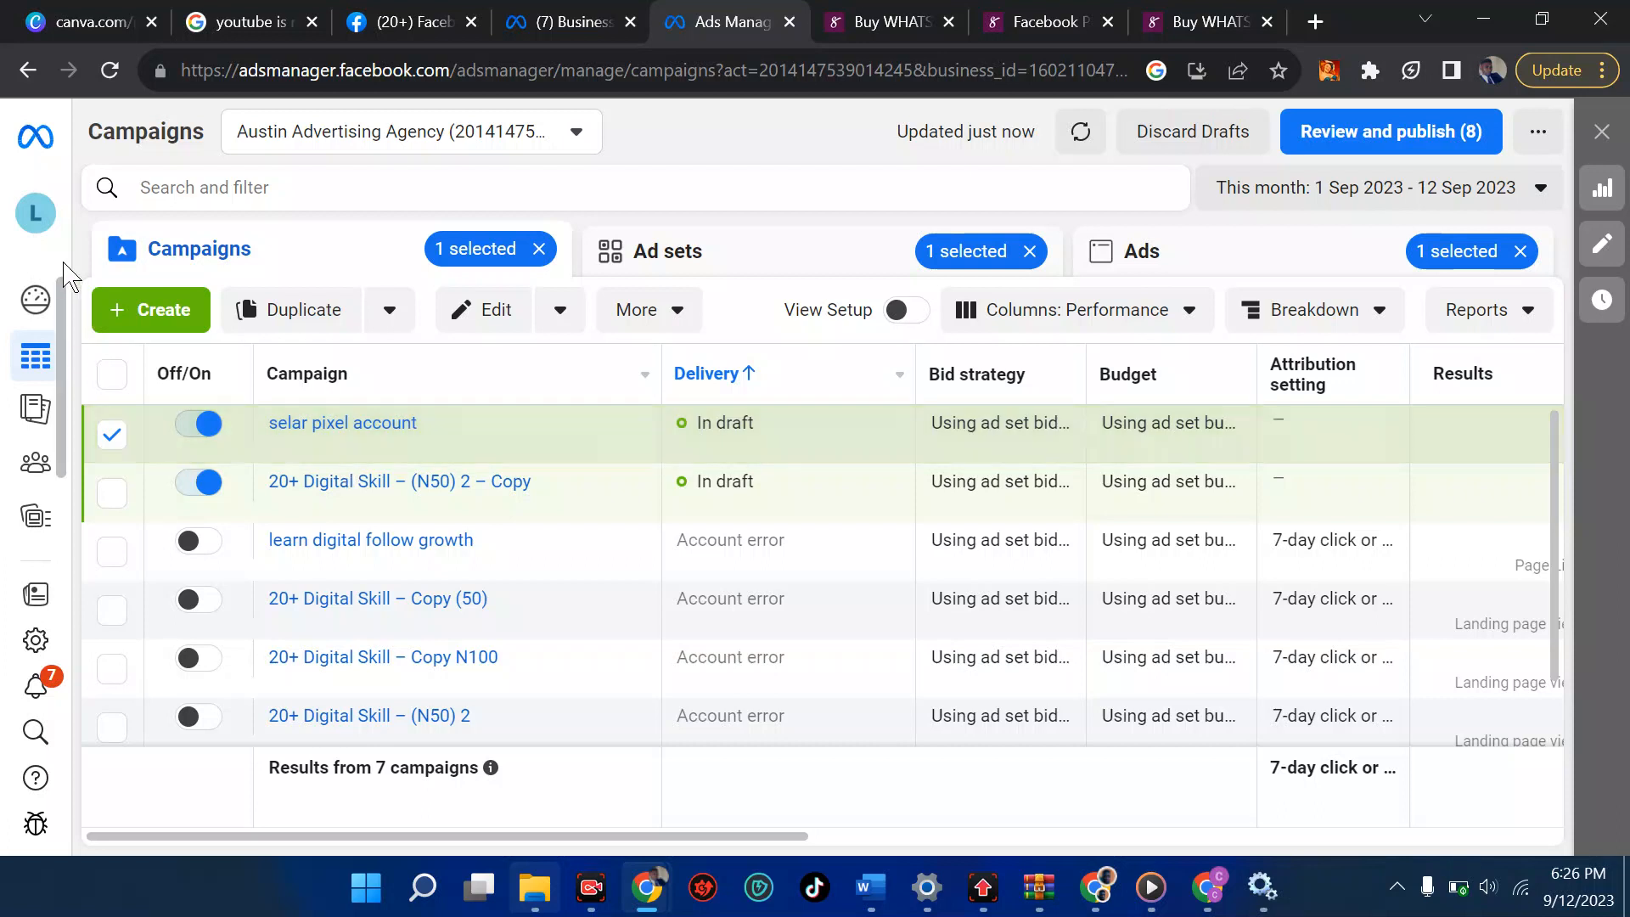
Open Events Manager from the full list of tools and look over the ad account's pixels.
mouse_move(11, 558)
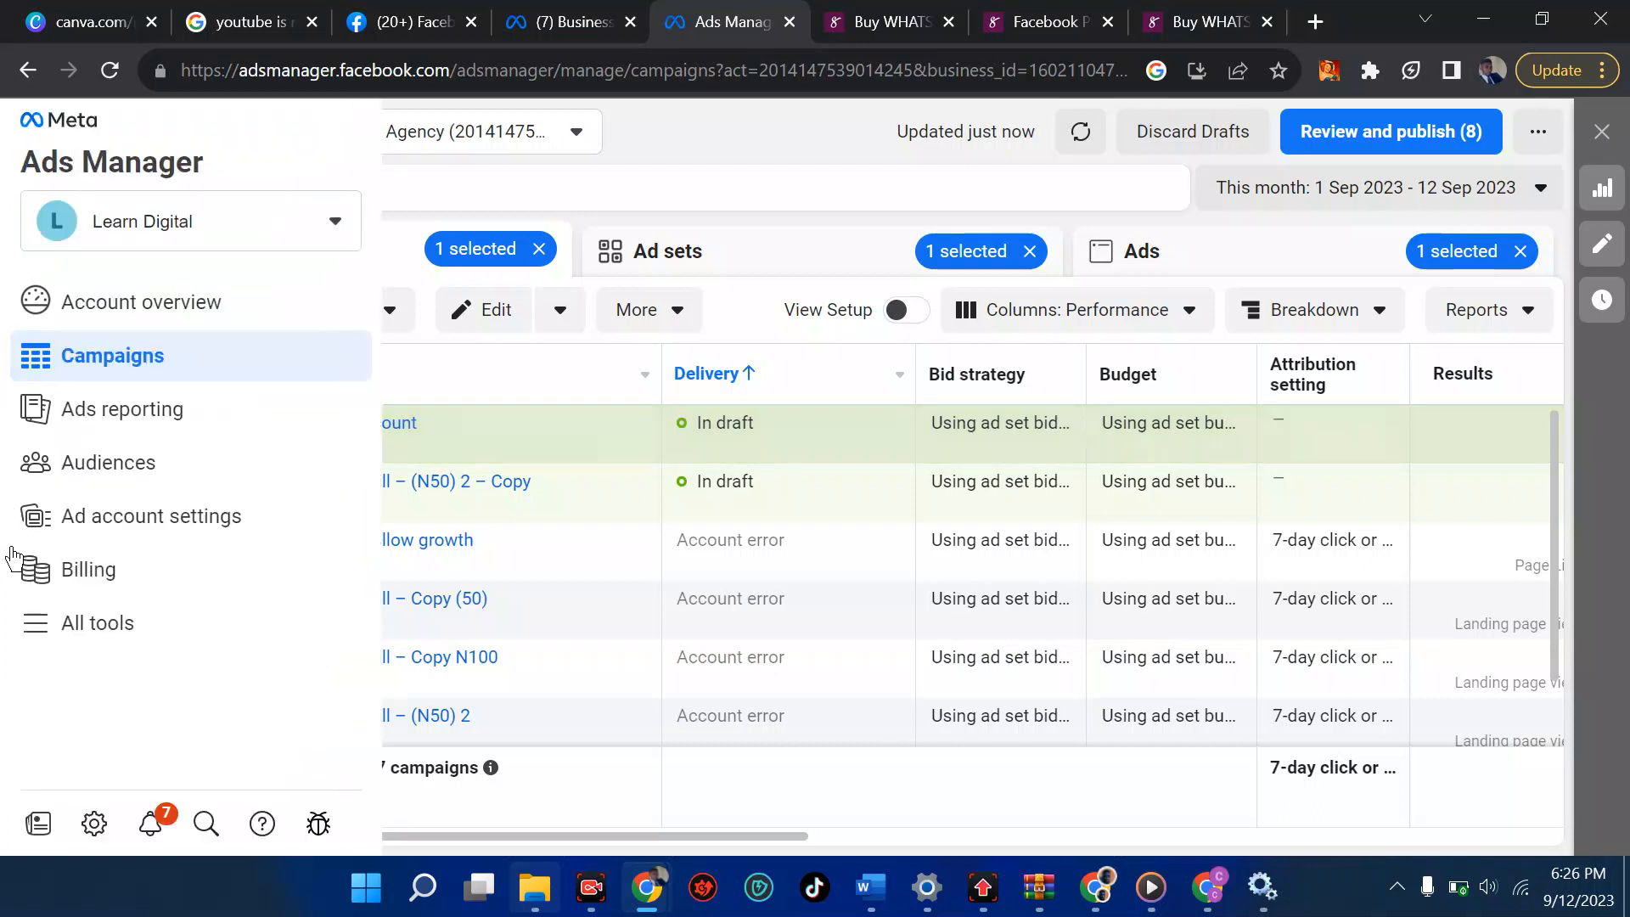
click(127, 632)
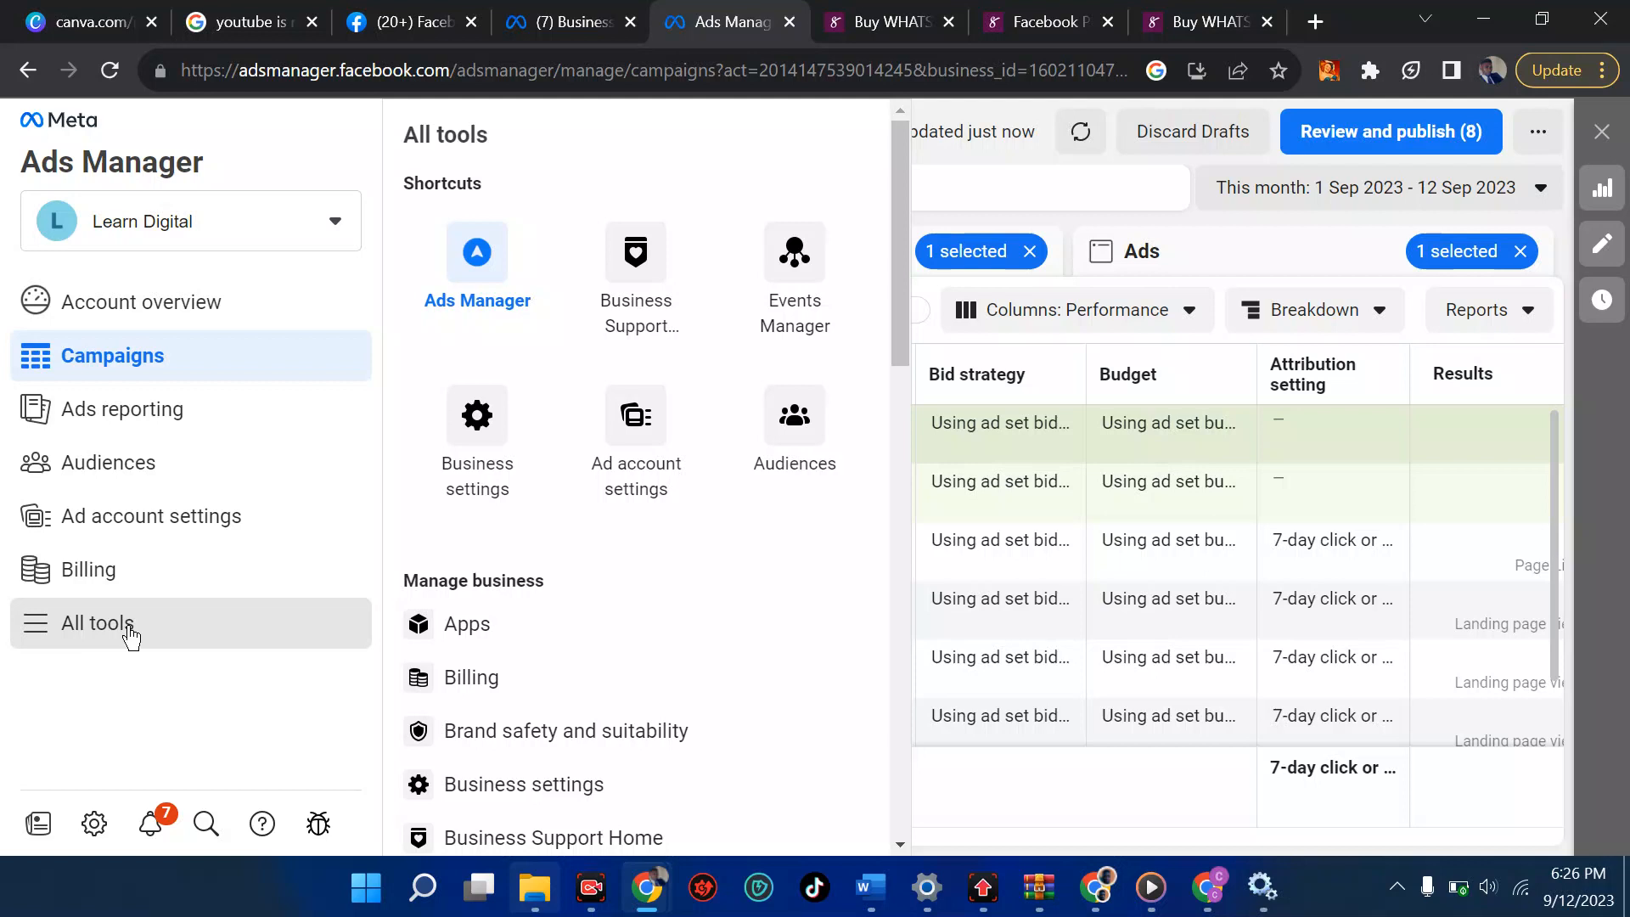
click(789, 315)
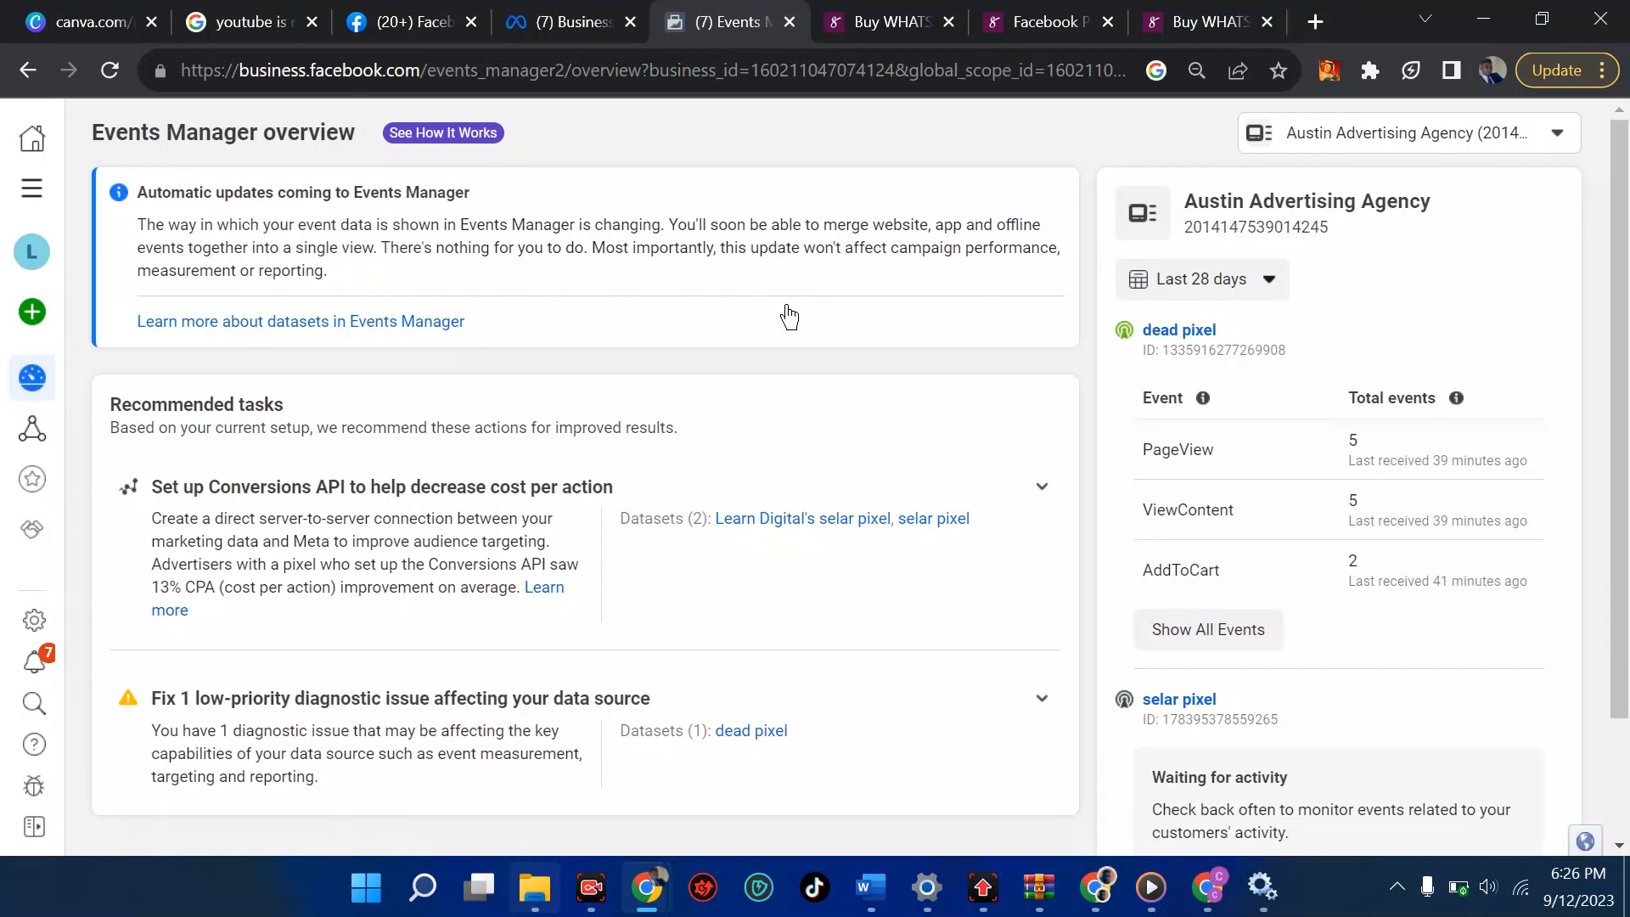
scroll(1070, 399, down, 2)
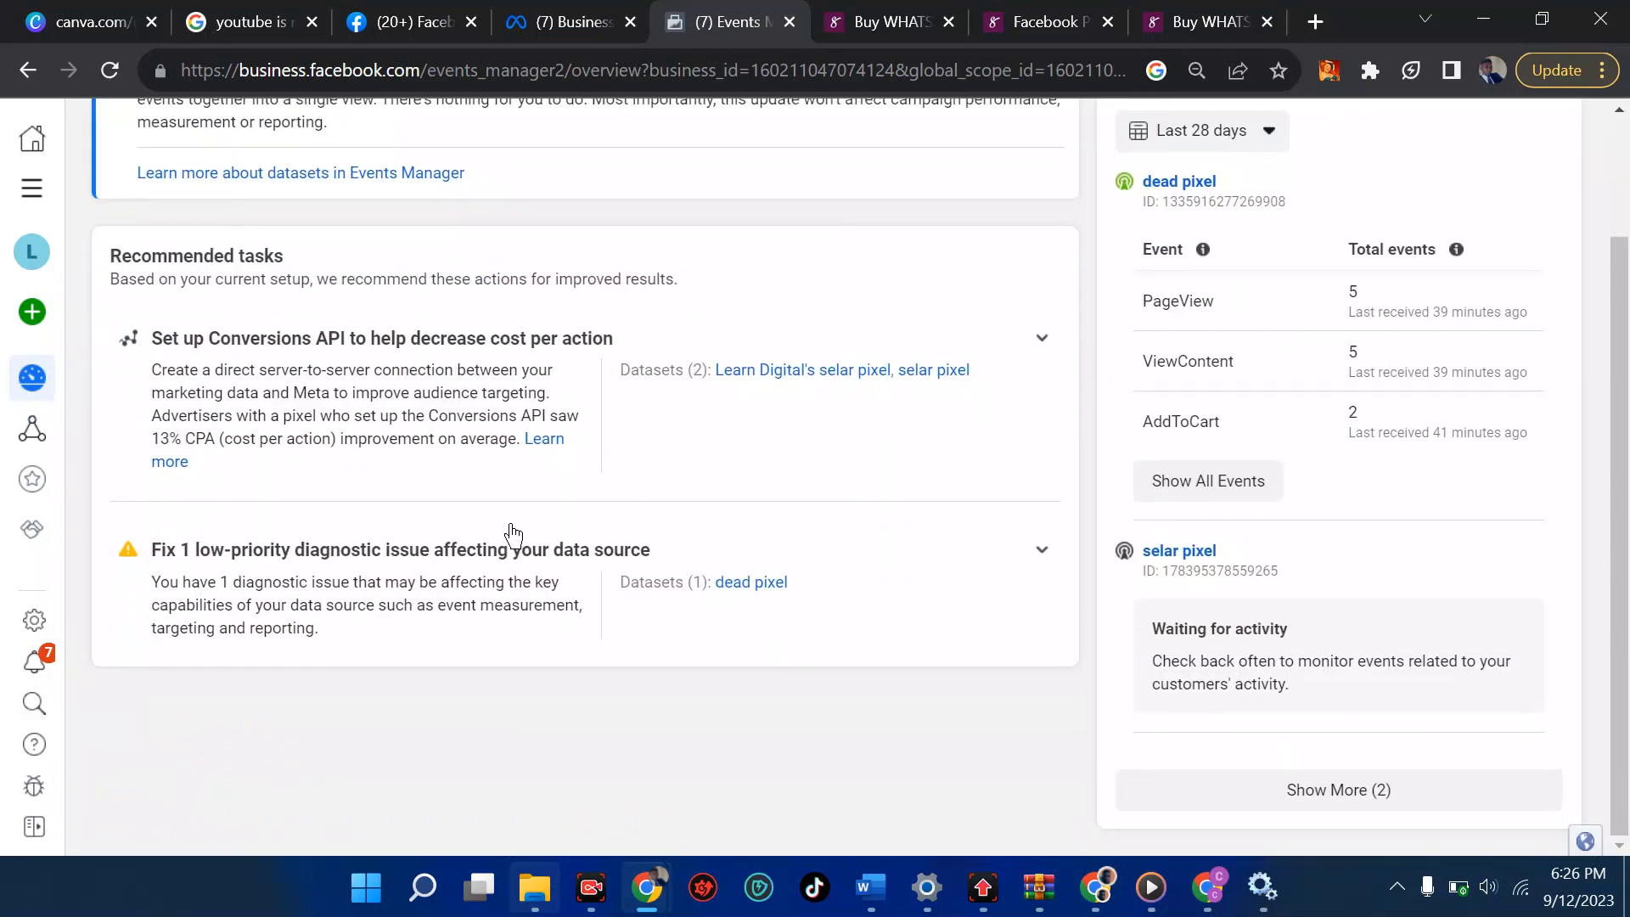
scroll(510, 532, up, 2)
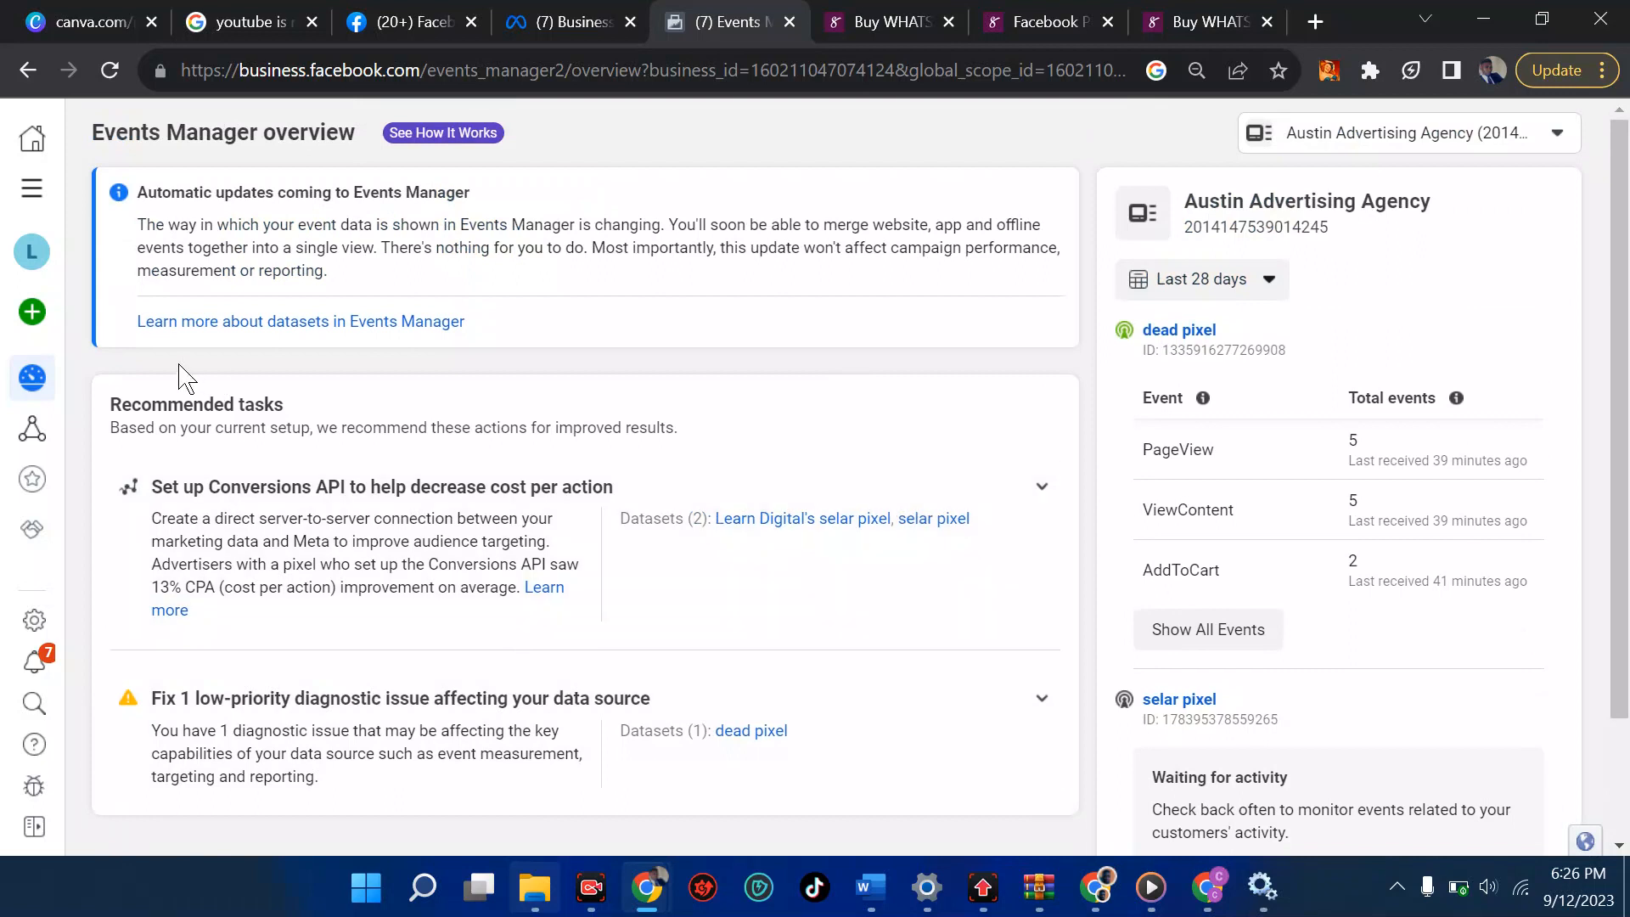
mouse_move(34, 318)
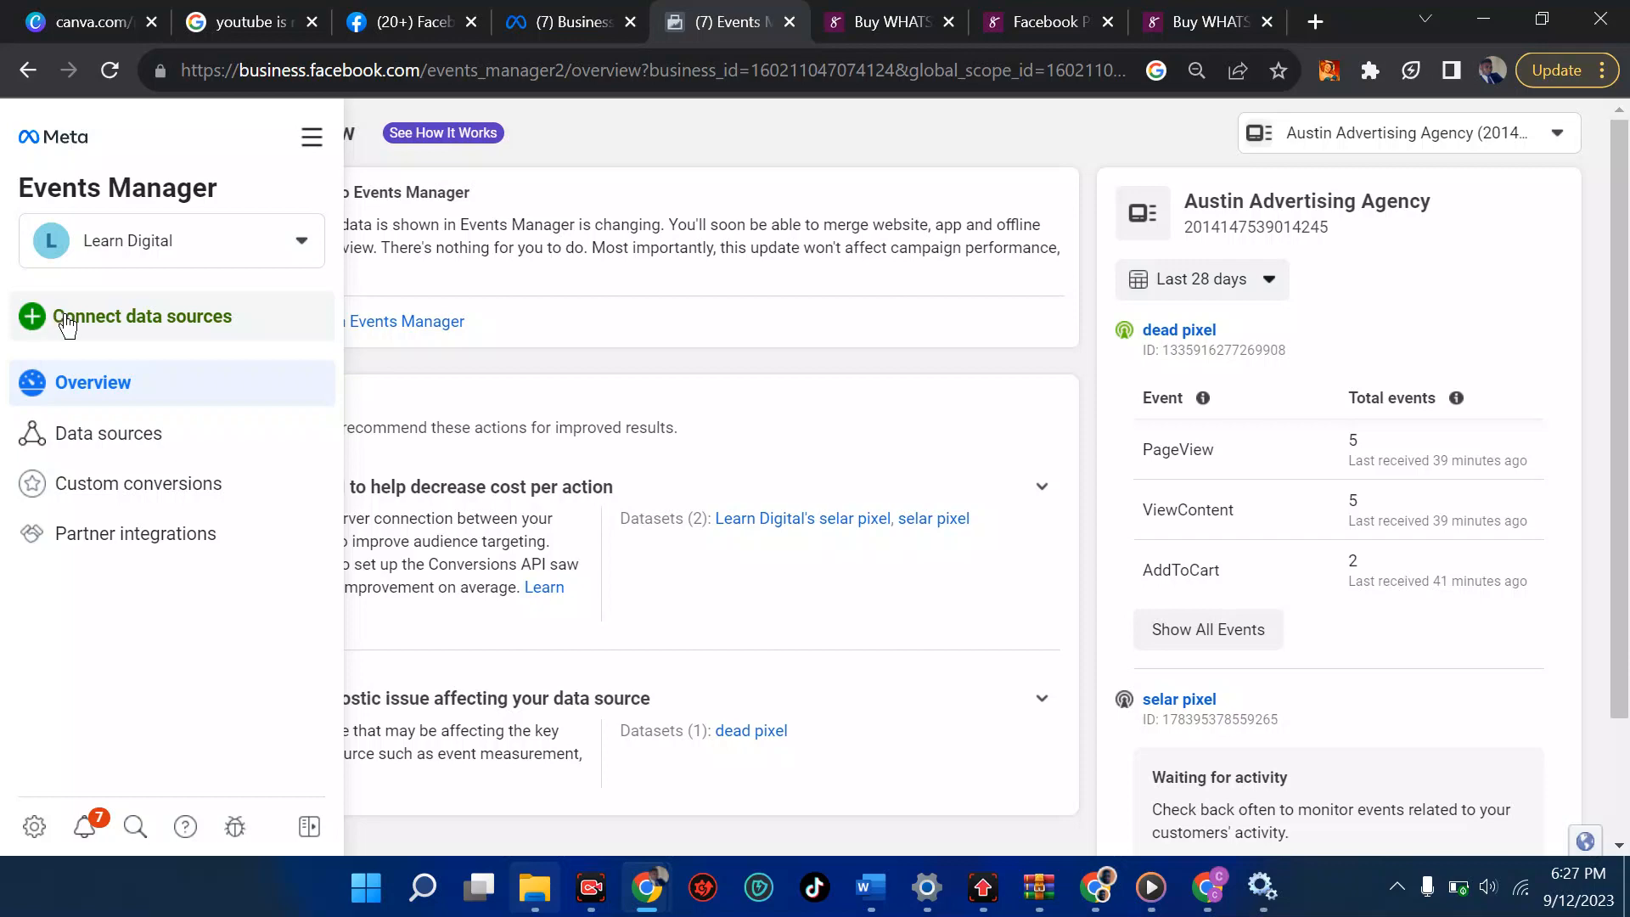
click(66, 324)
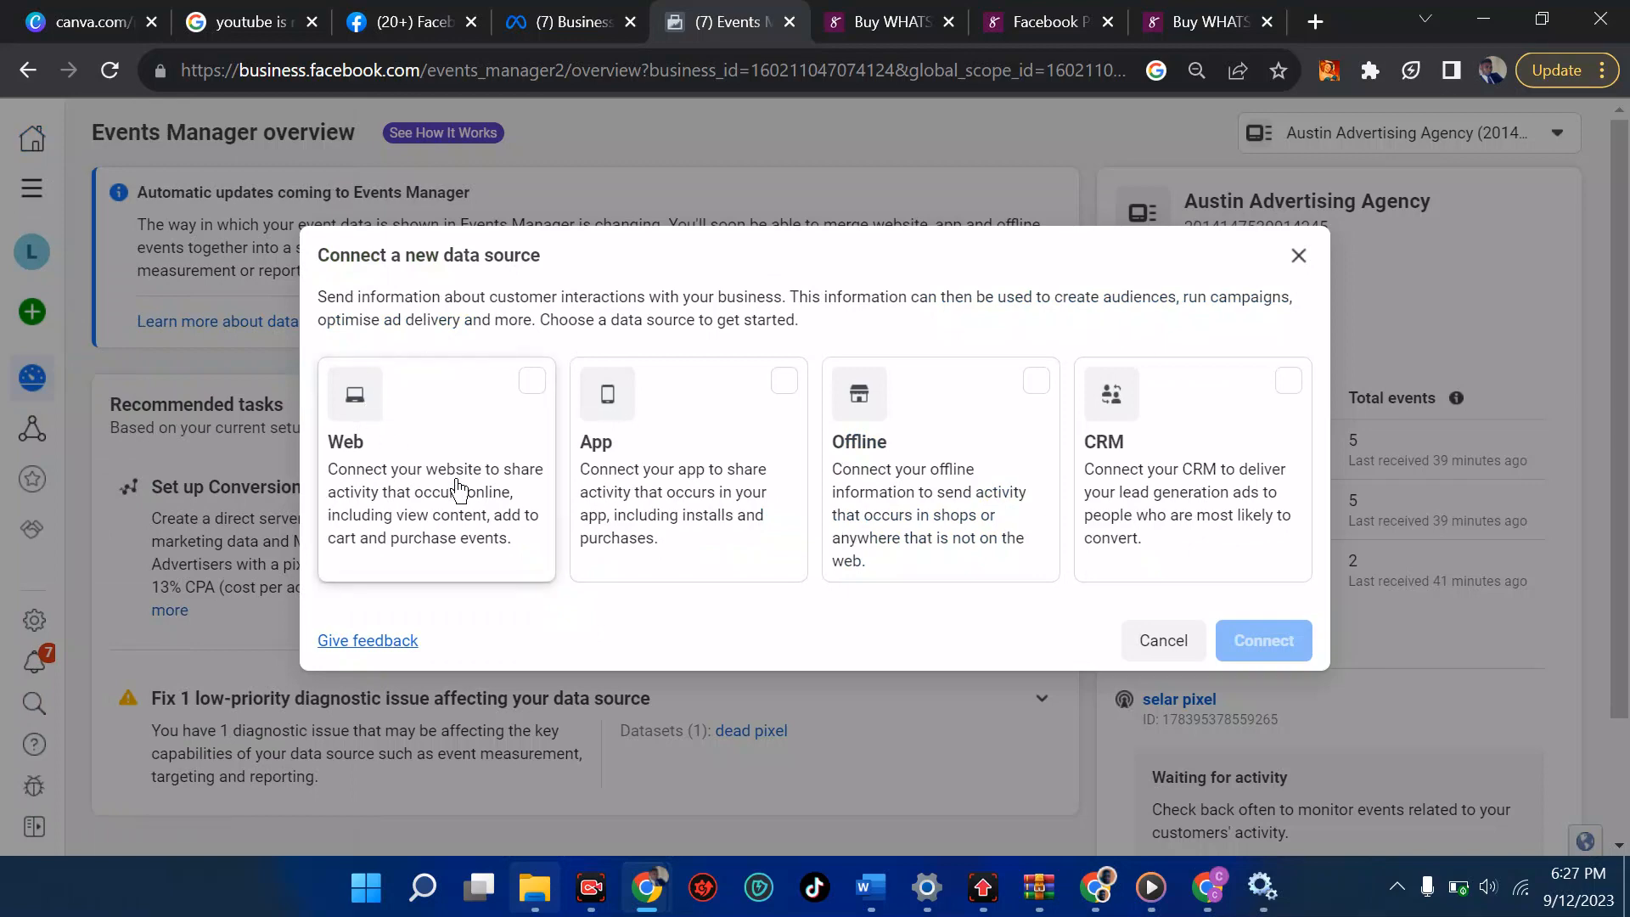
click(1299, 257)
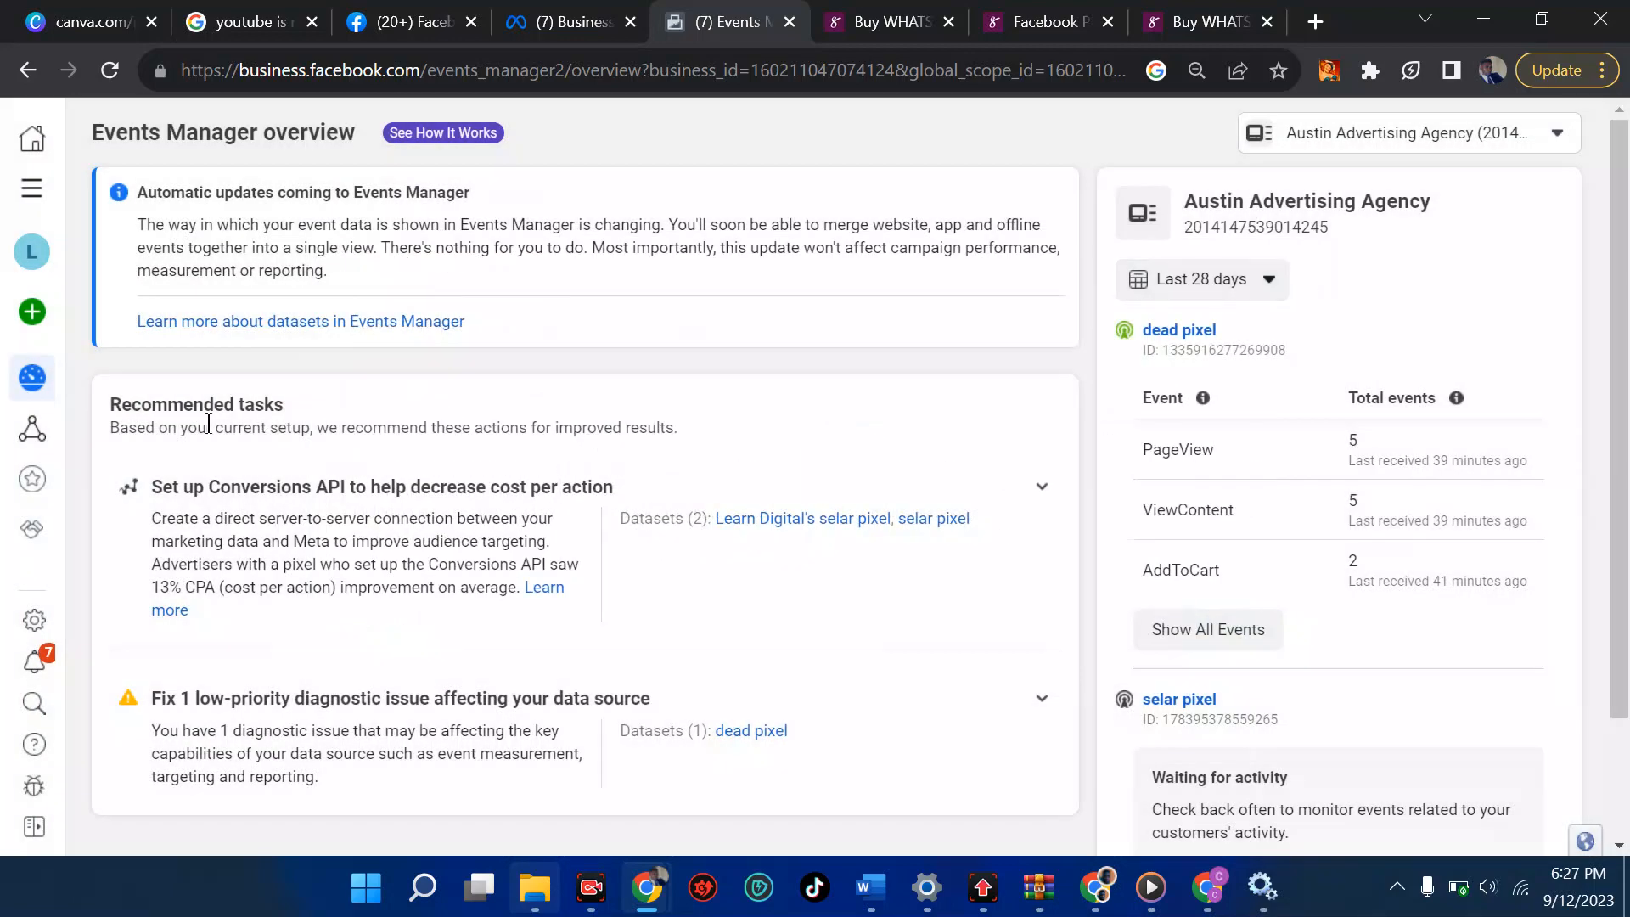
Show the ad account's list of data sources and look over what can be created from the dead pixel dataset.
mouse_move(26, 443)
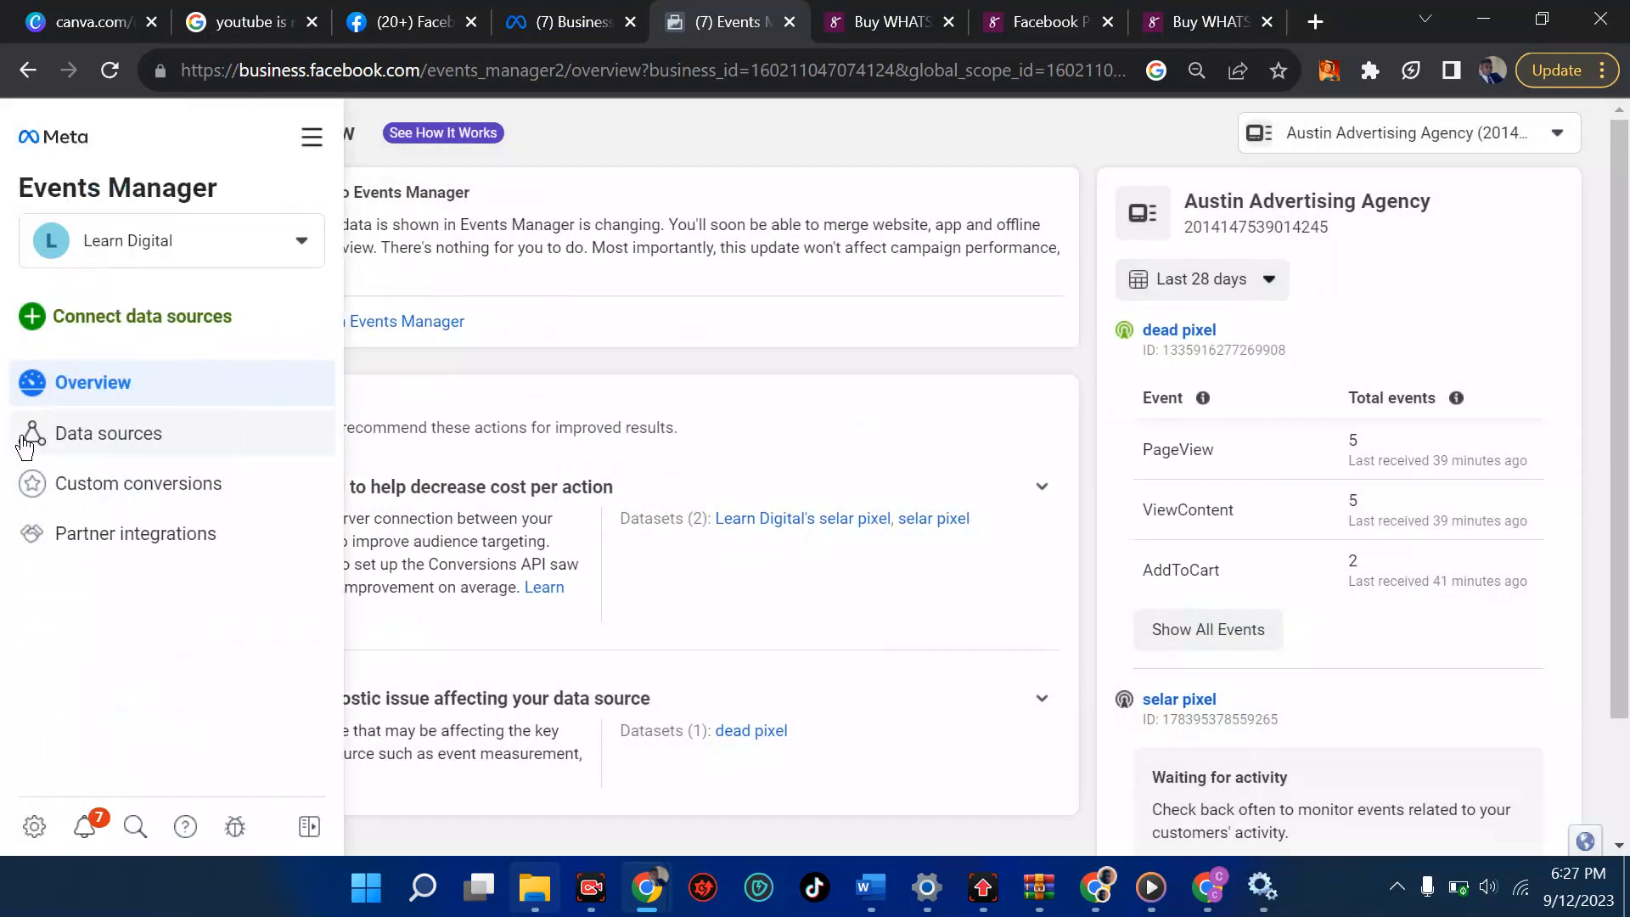
click(88, 443)
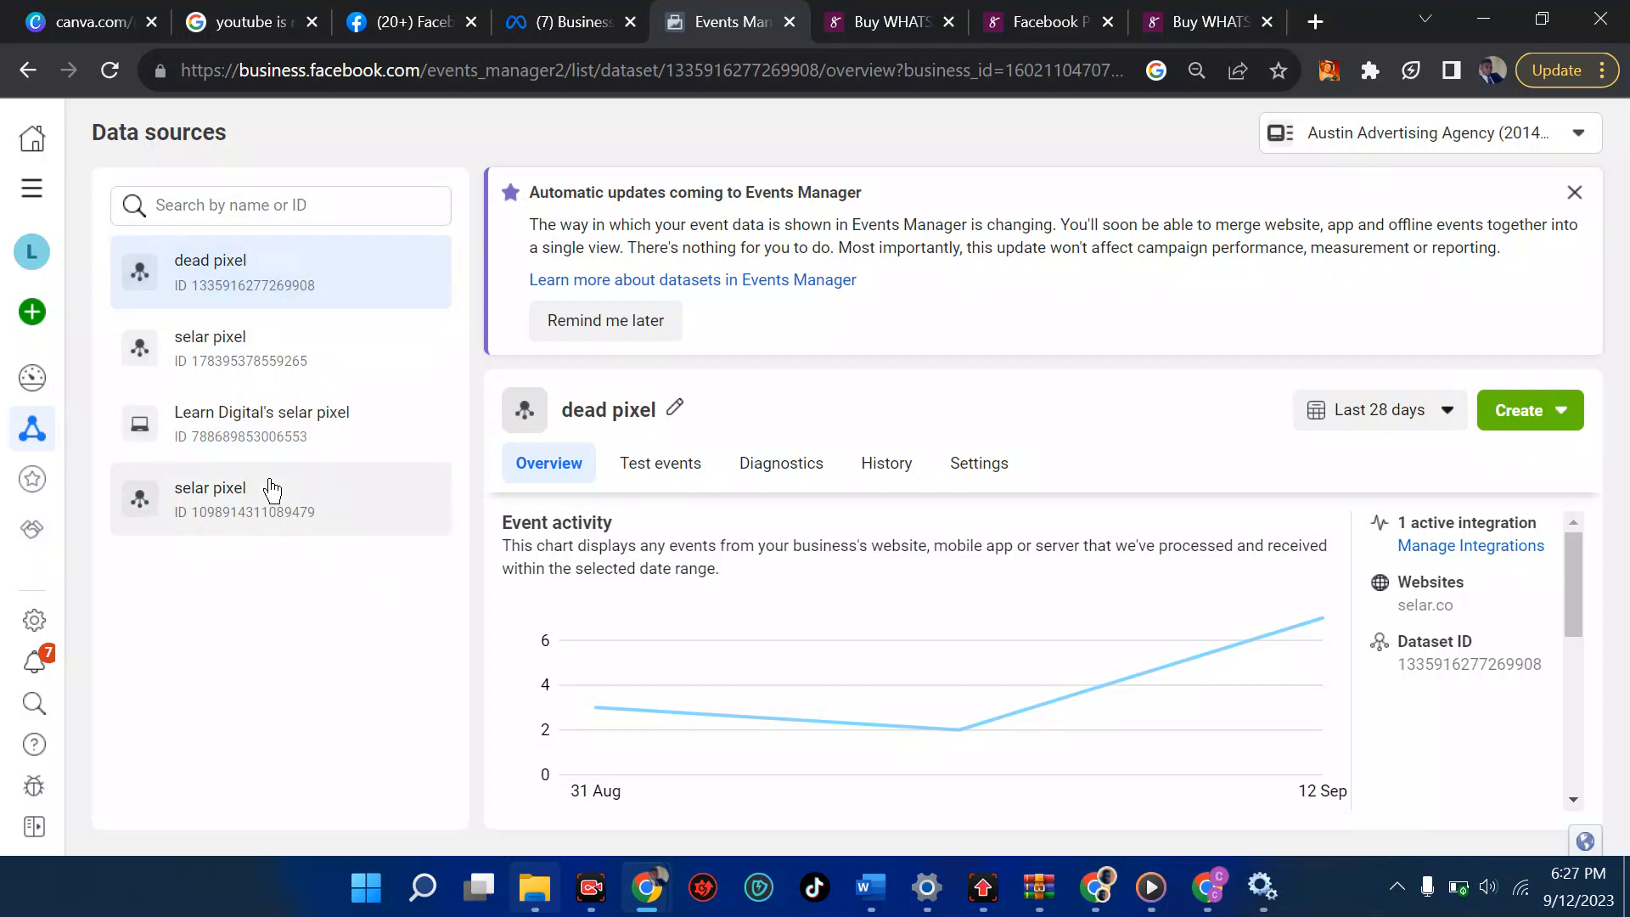
click(1508, 414)
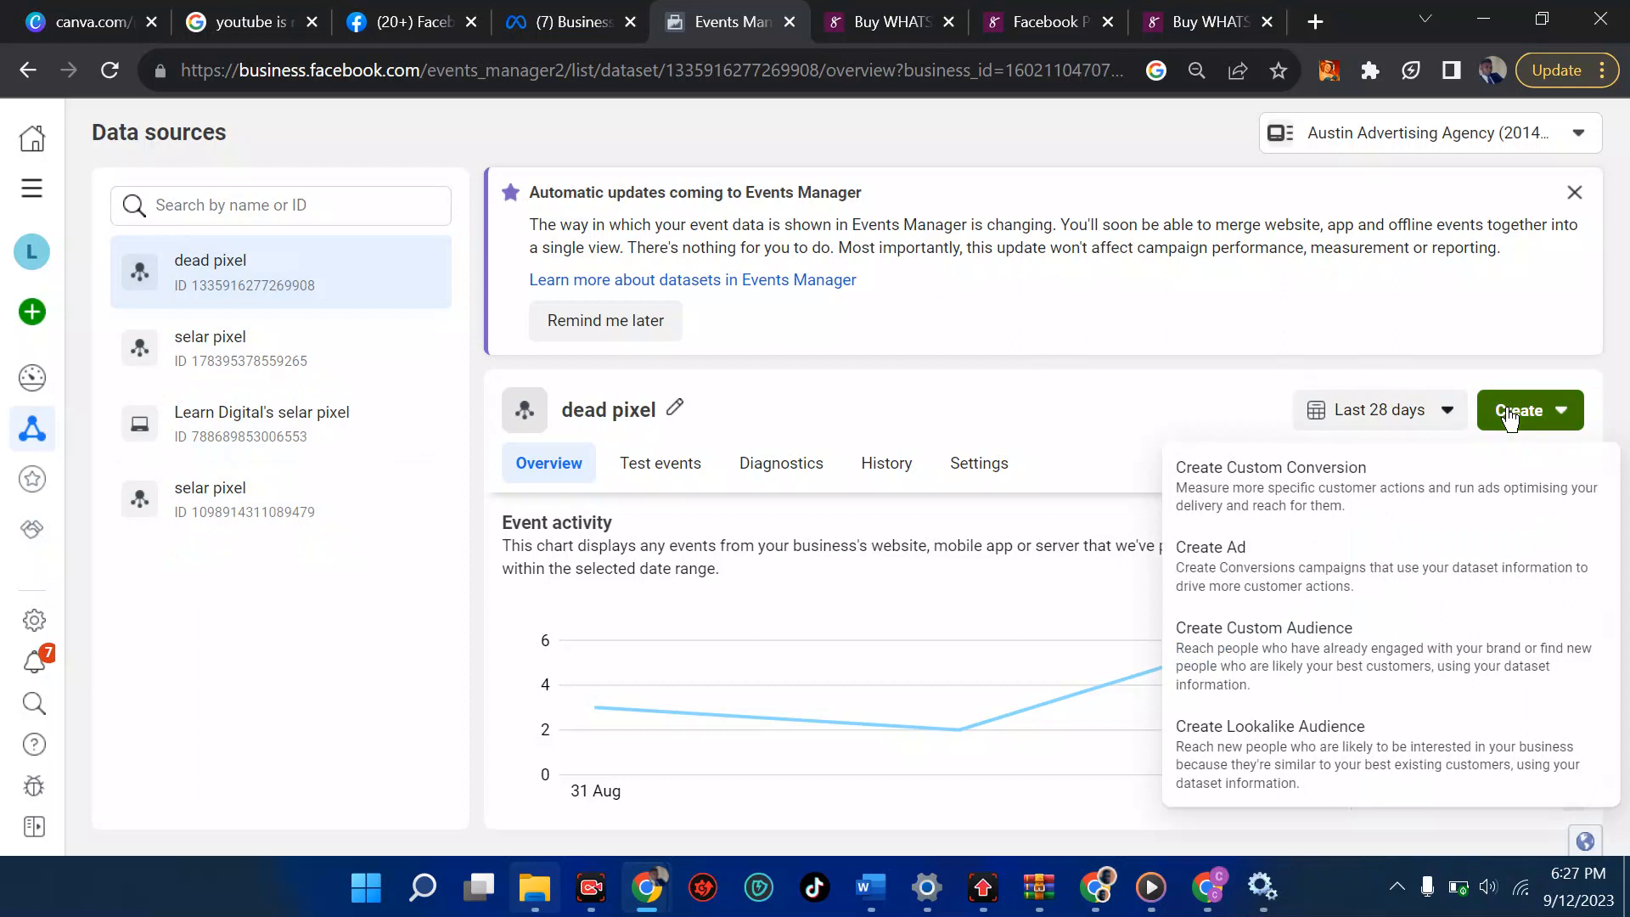
click(278, 618)
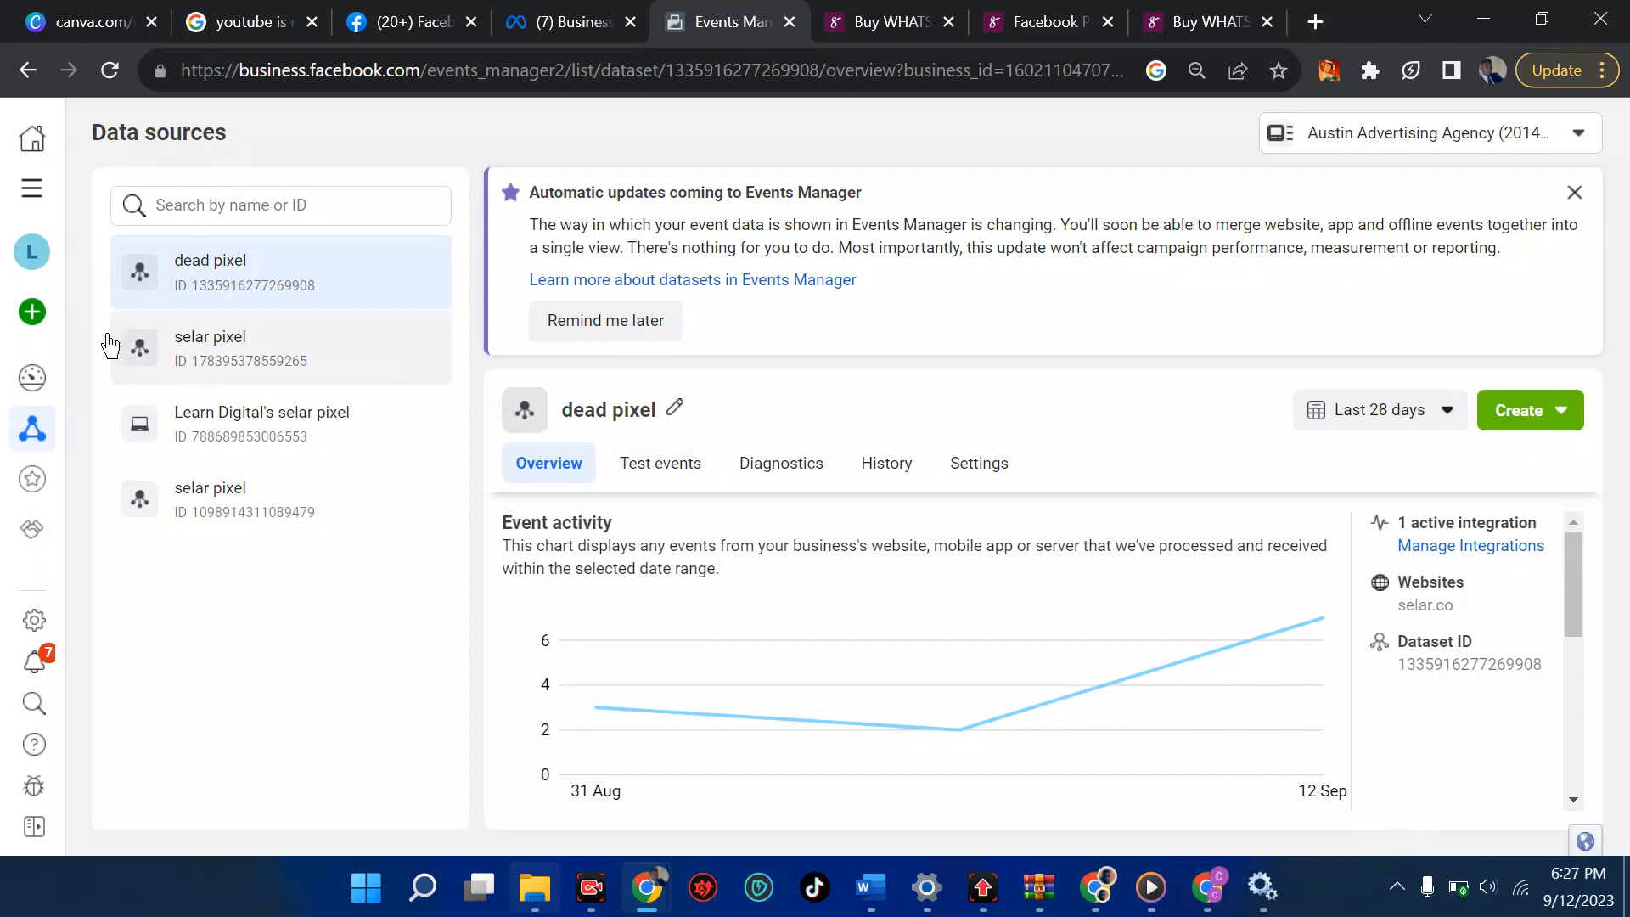
Connect a new web data source and create its dataset with the name "selar tracker for landing page".
click(38, 316)
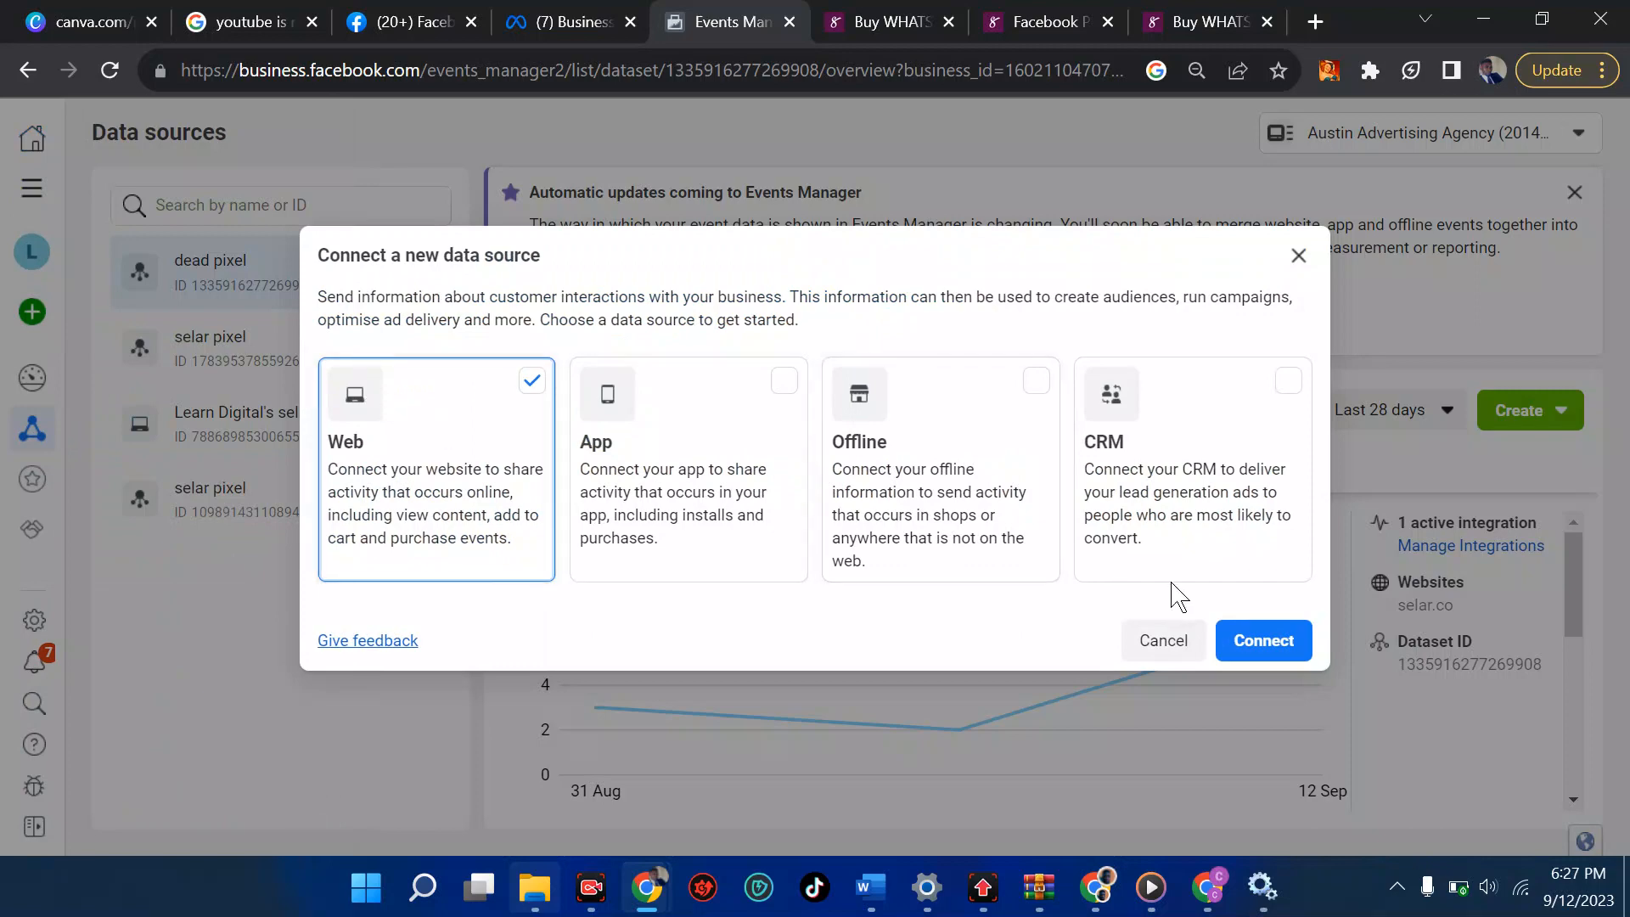
click(1258, 642)
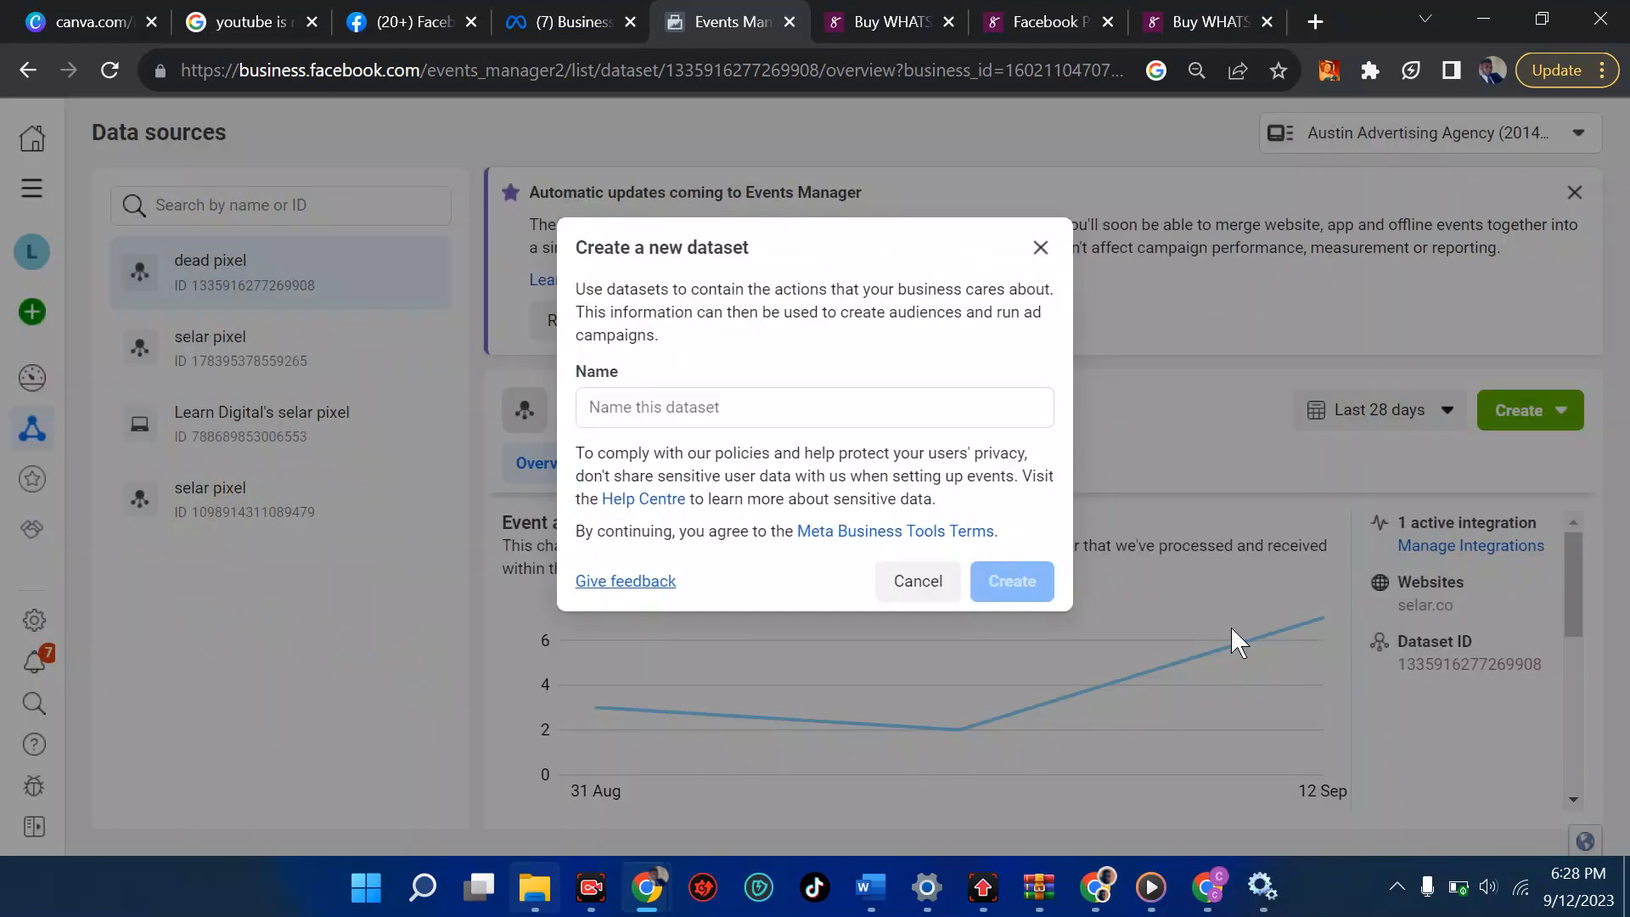
click(833, 403)
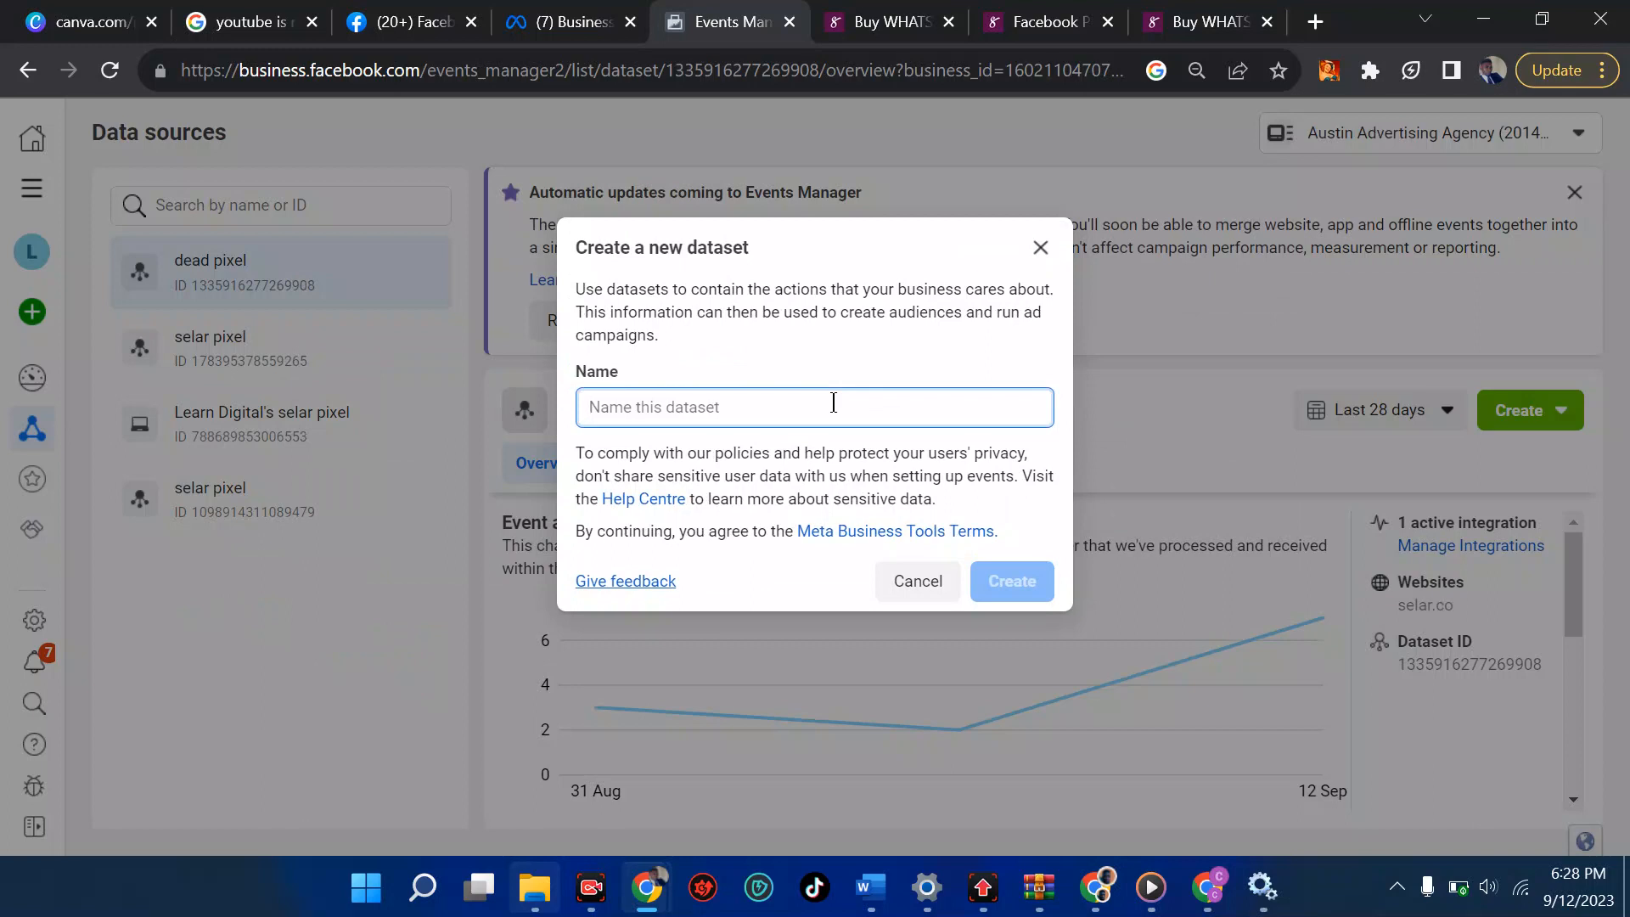
text(selar tracker for landing page)
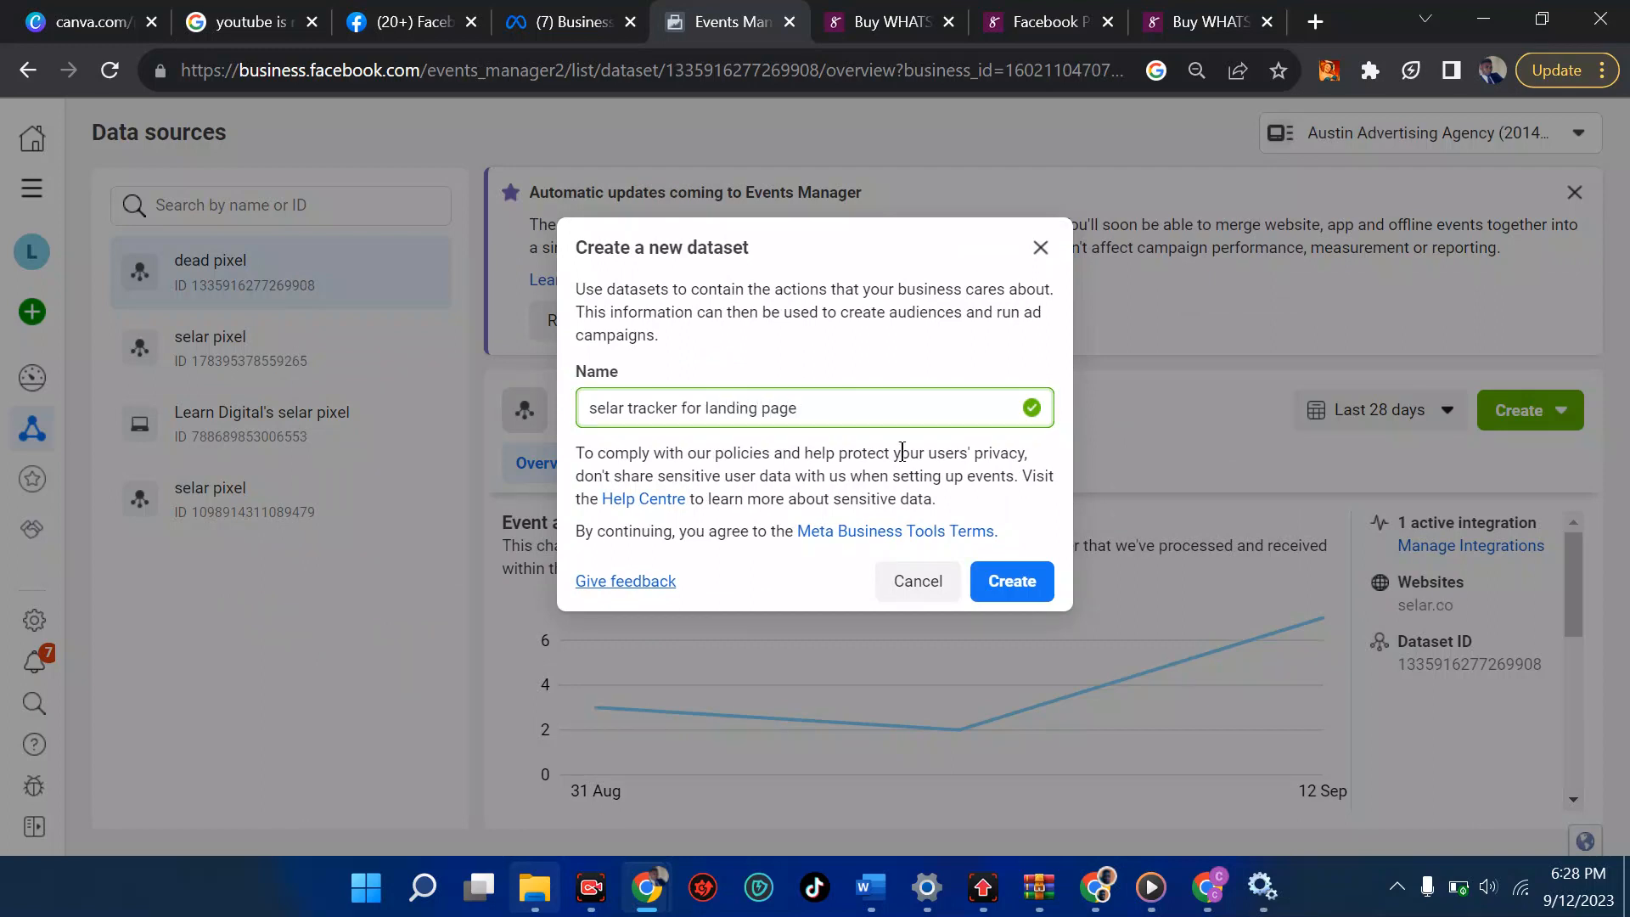
click(1004, 579)
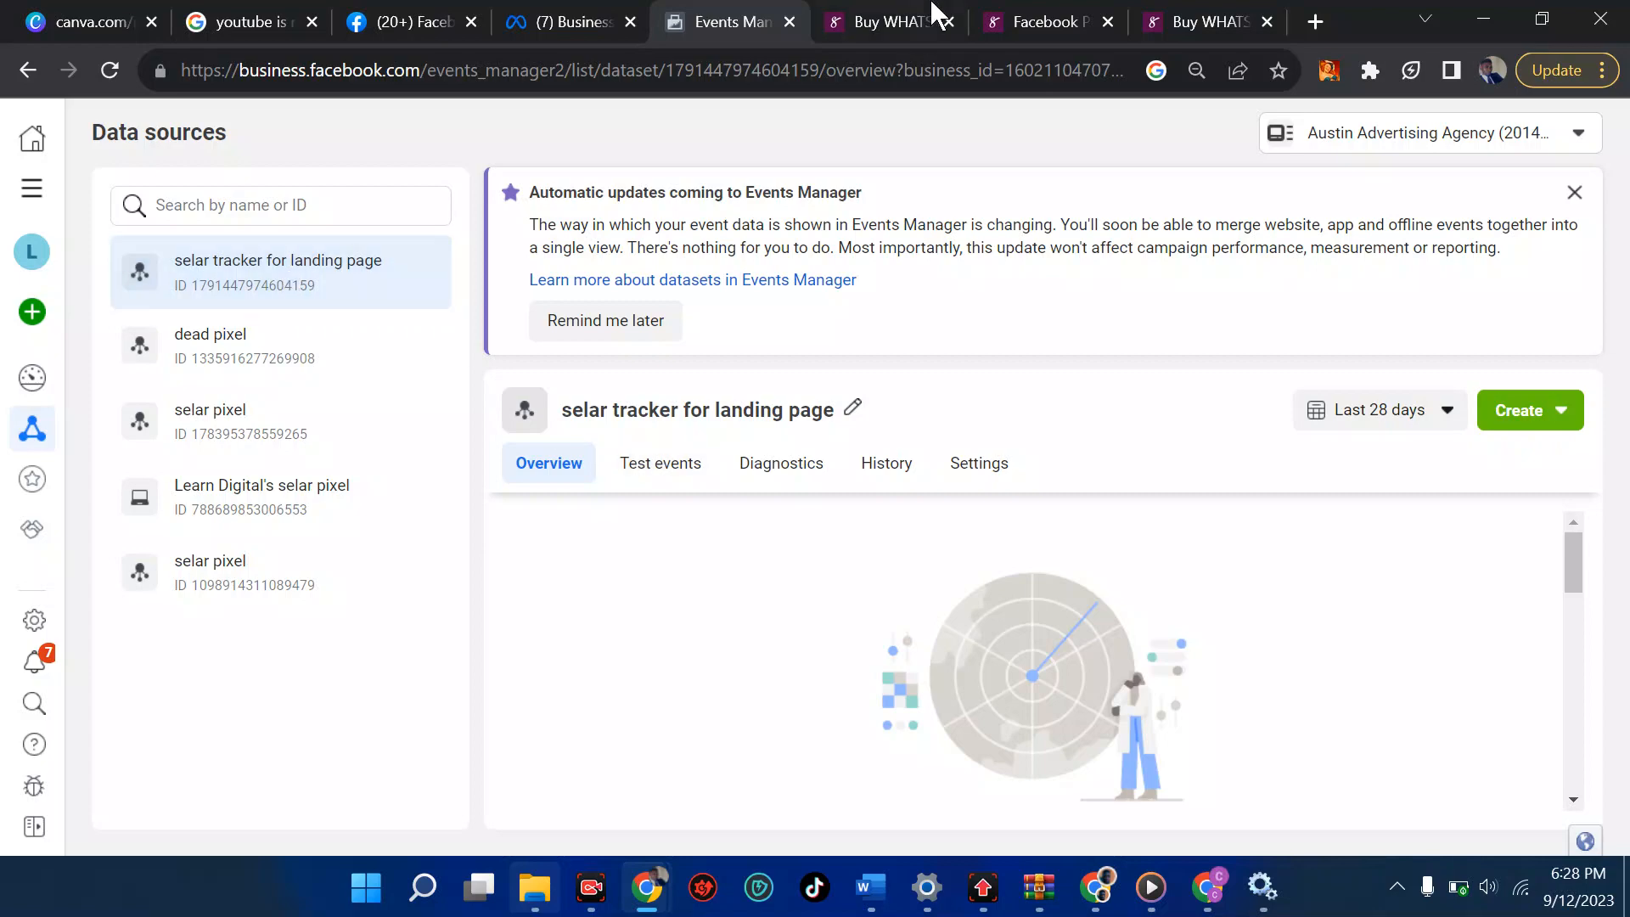
Start buying the course on the Selar product page, and look at the new dataset's test events in Events Manager.
click(887, 17)
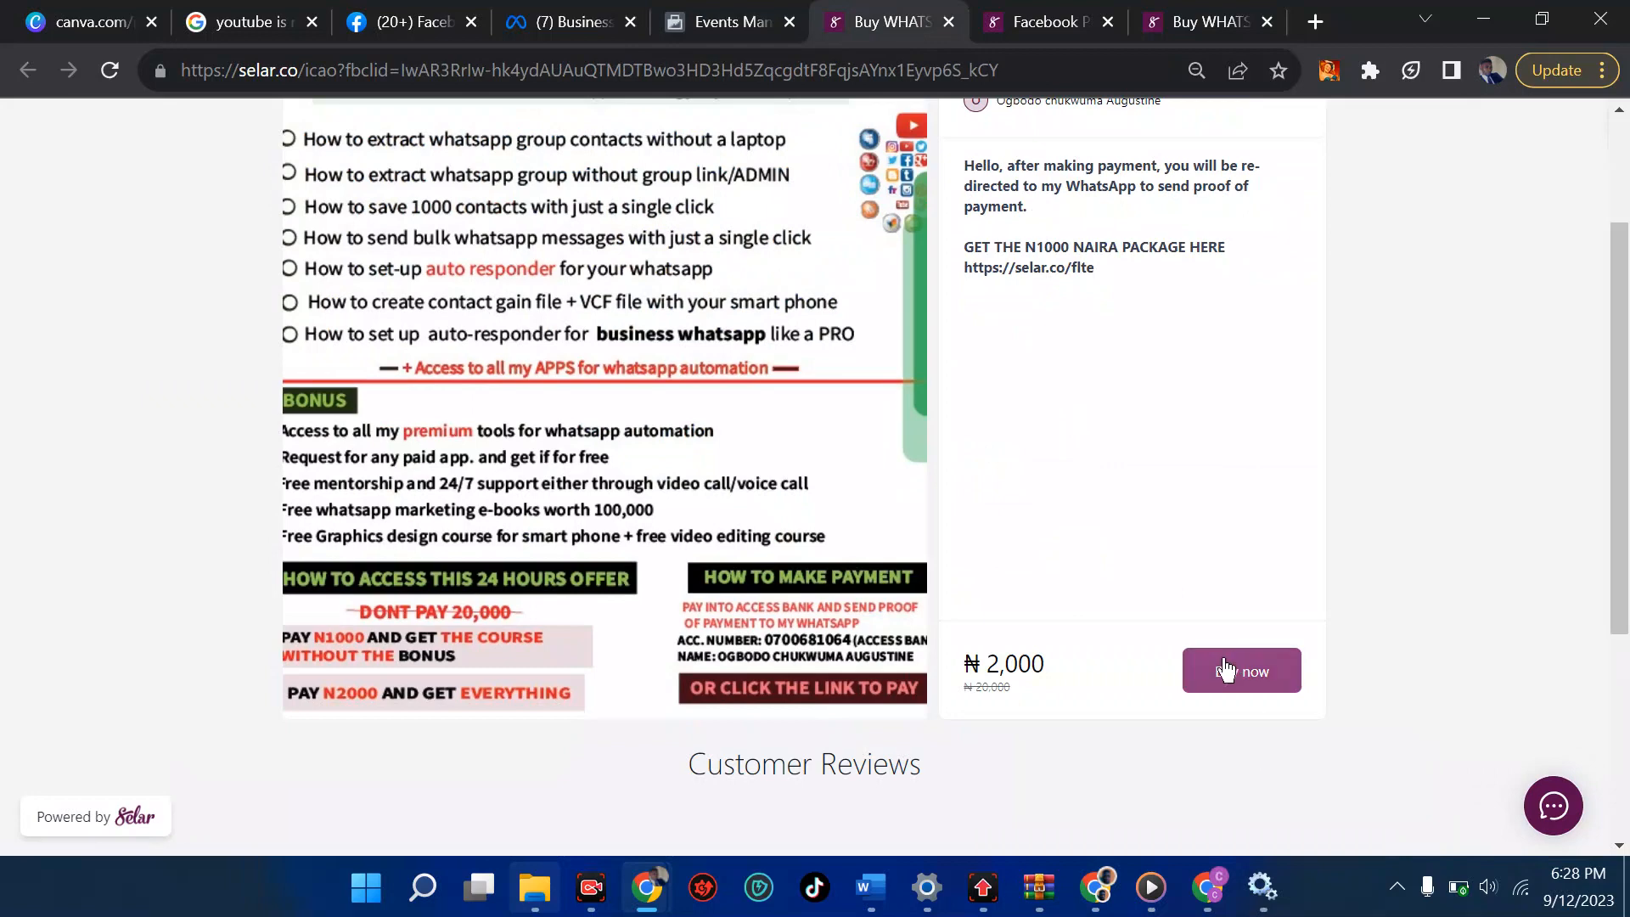
click(1225, 670)
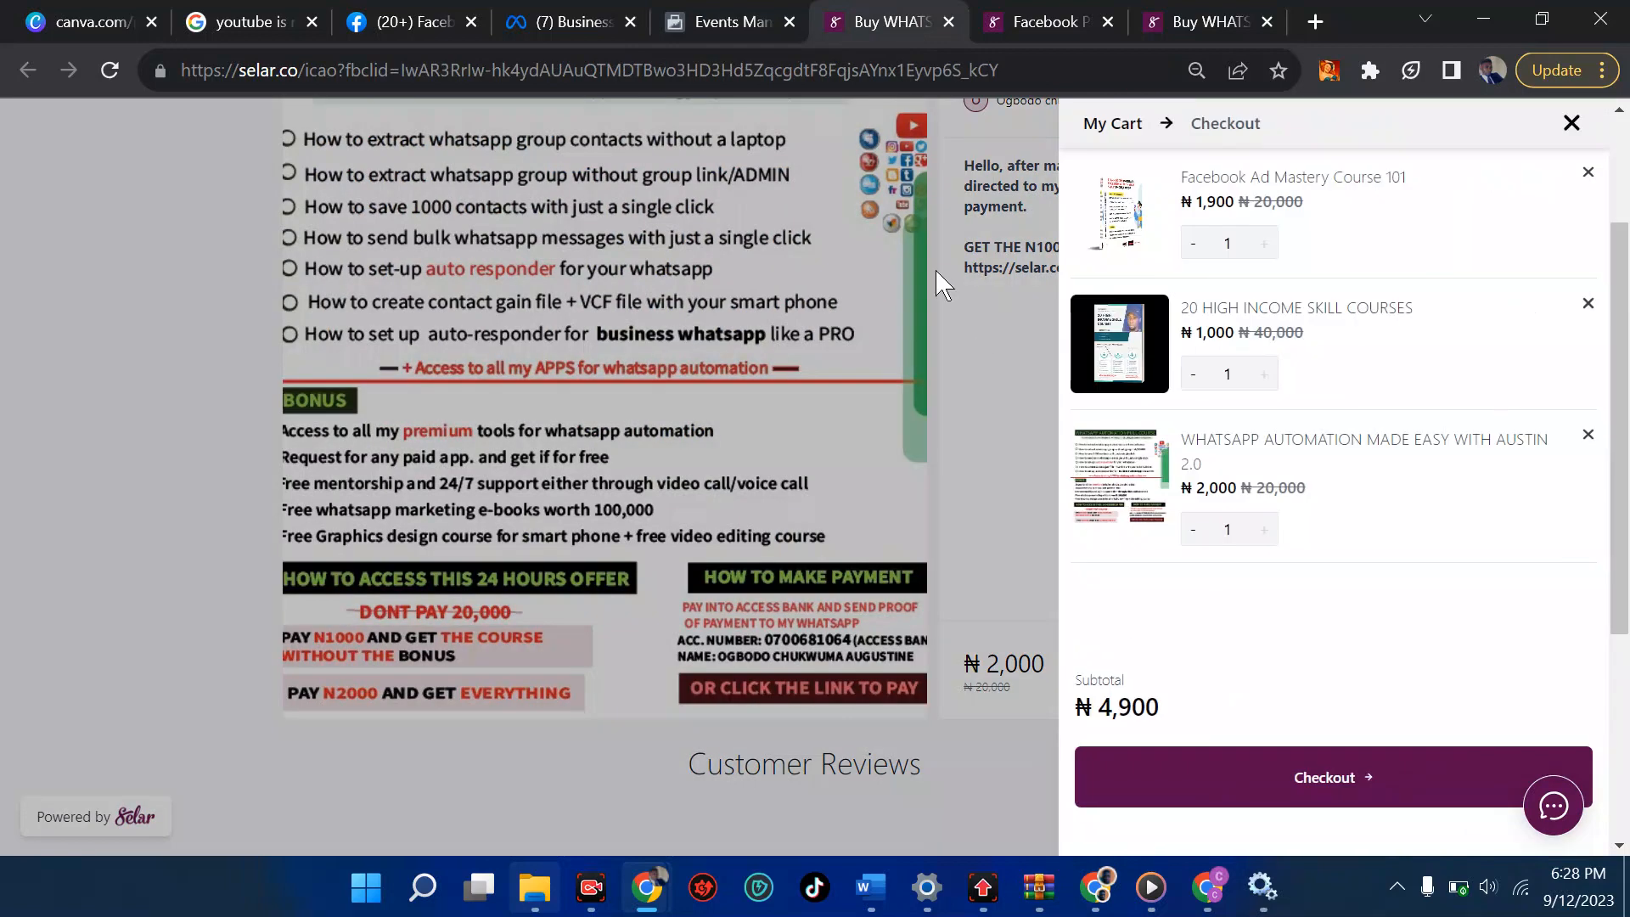
click(723, 21)
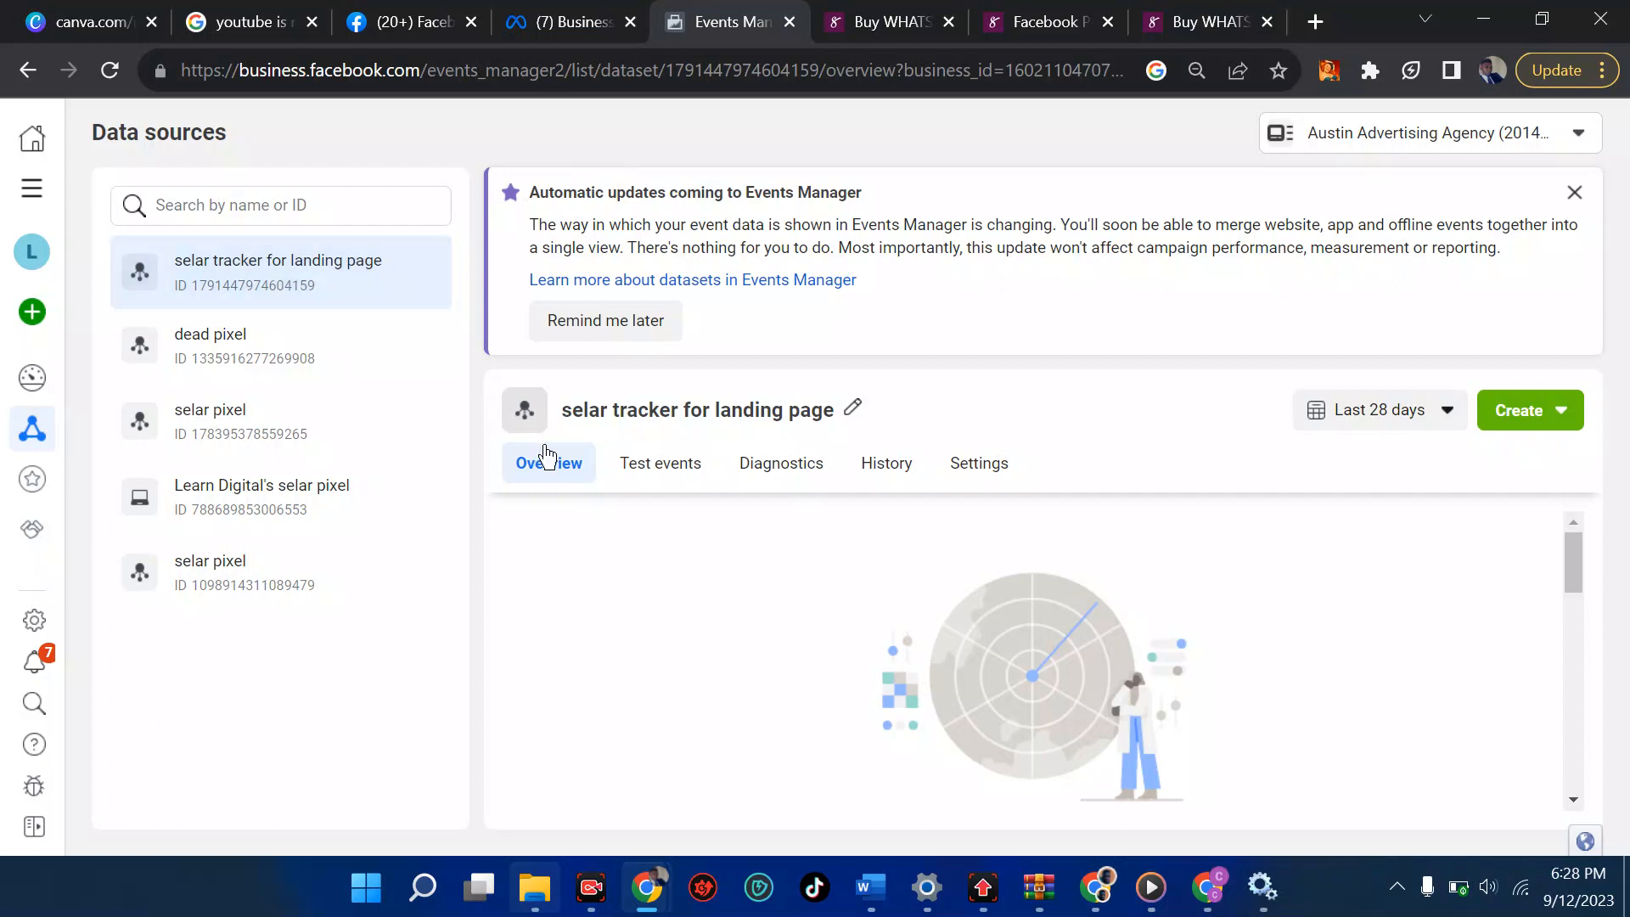
click(644, 466)
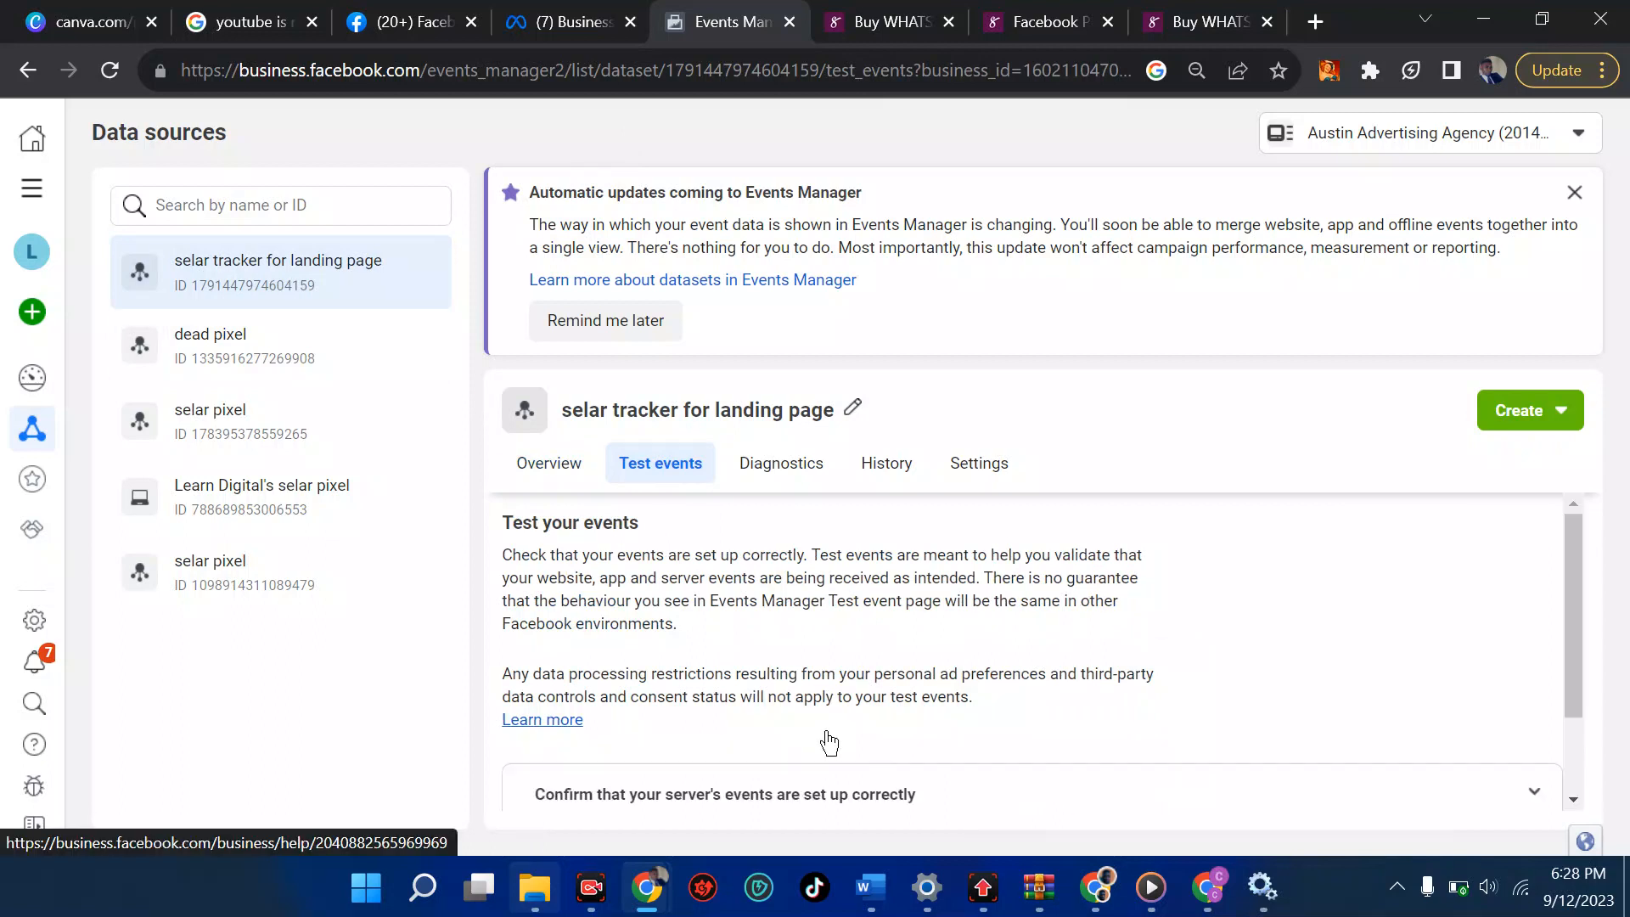
scroll(830, 744, down, 1)
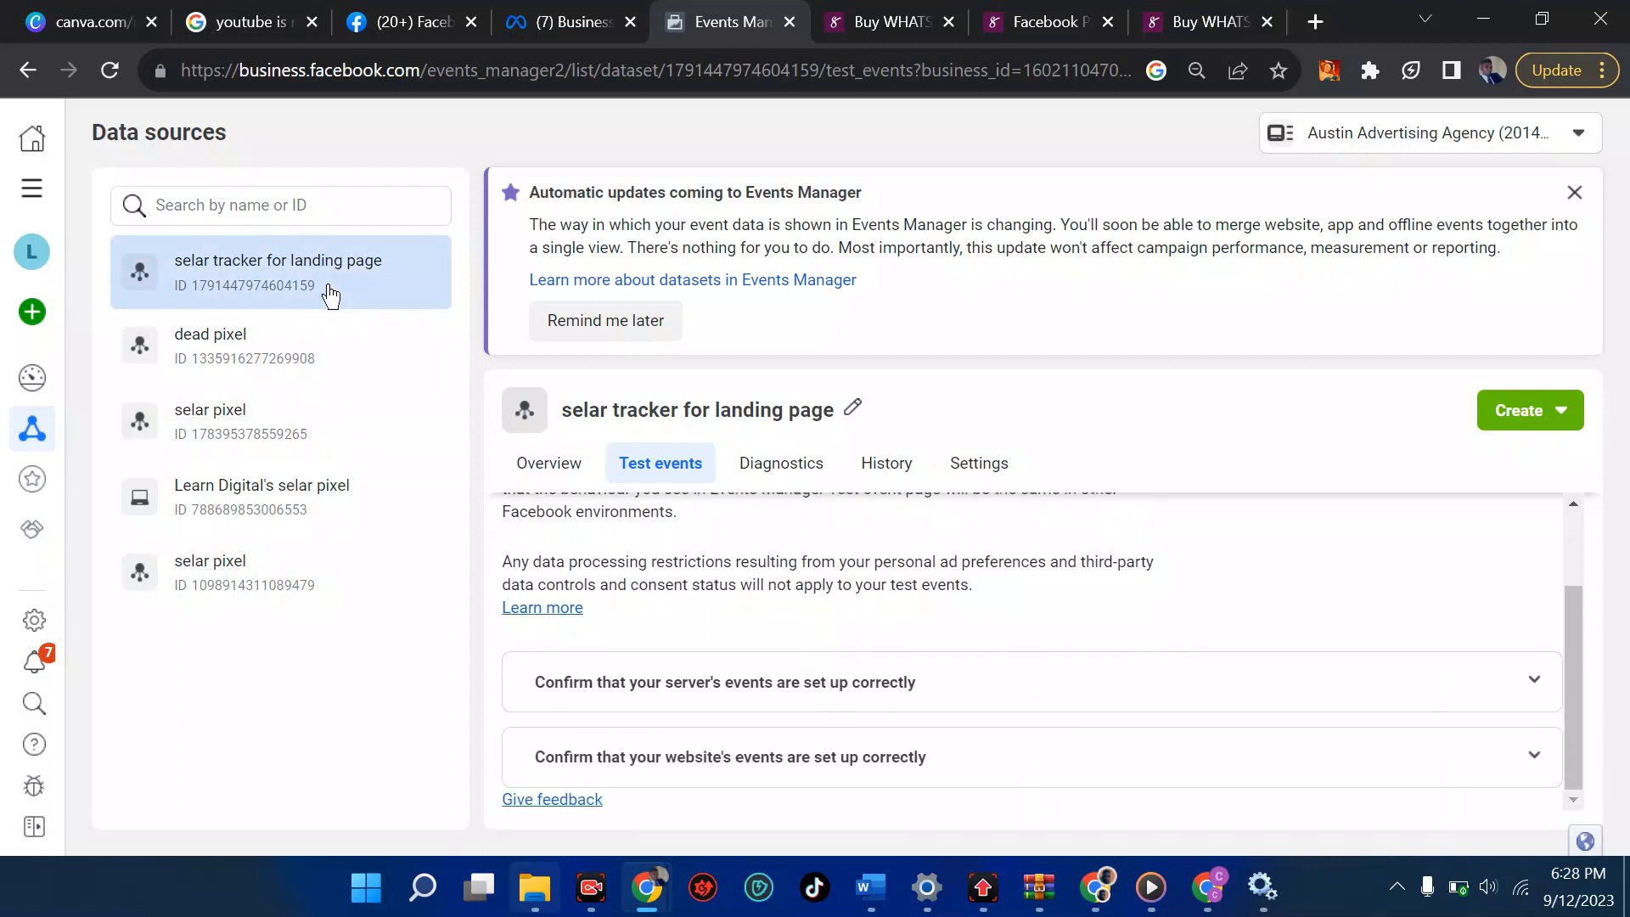
Copy the ID of the "selar tracker for landing page" dataset into the Selar store's Facebook Pixel integration and update the pixel.
drag(327, 288, 195, 293)
key(ctrl+c)
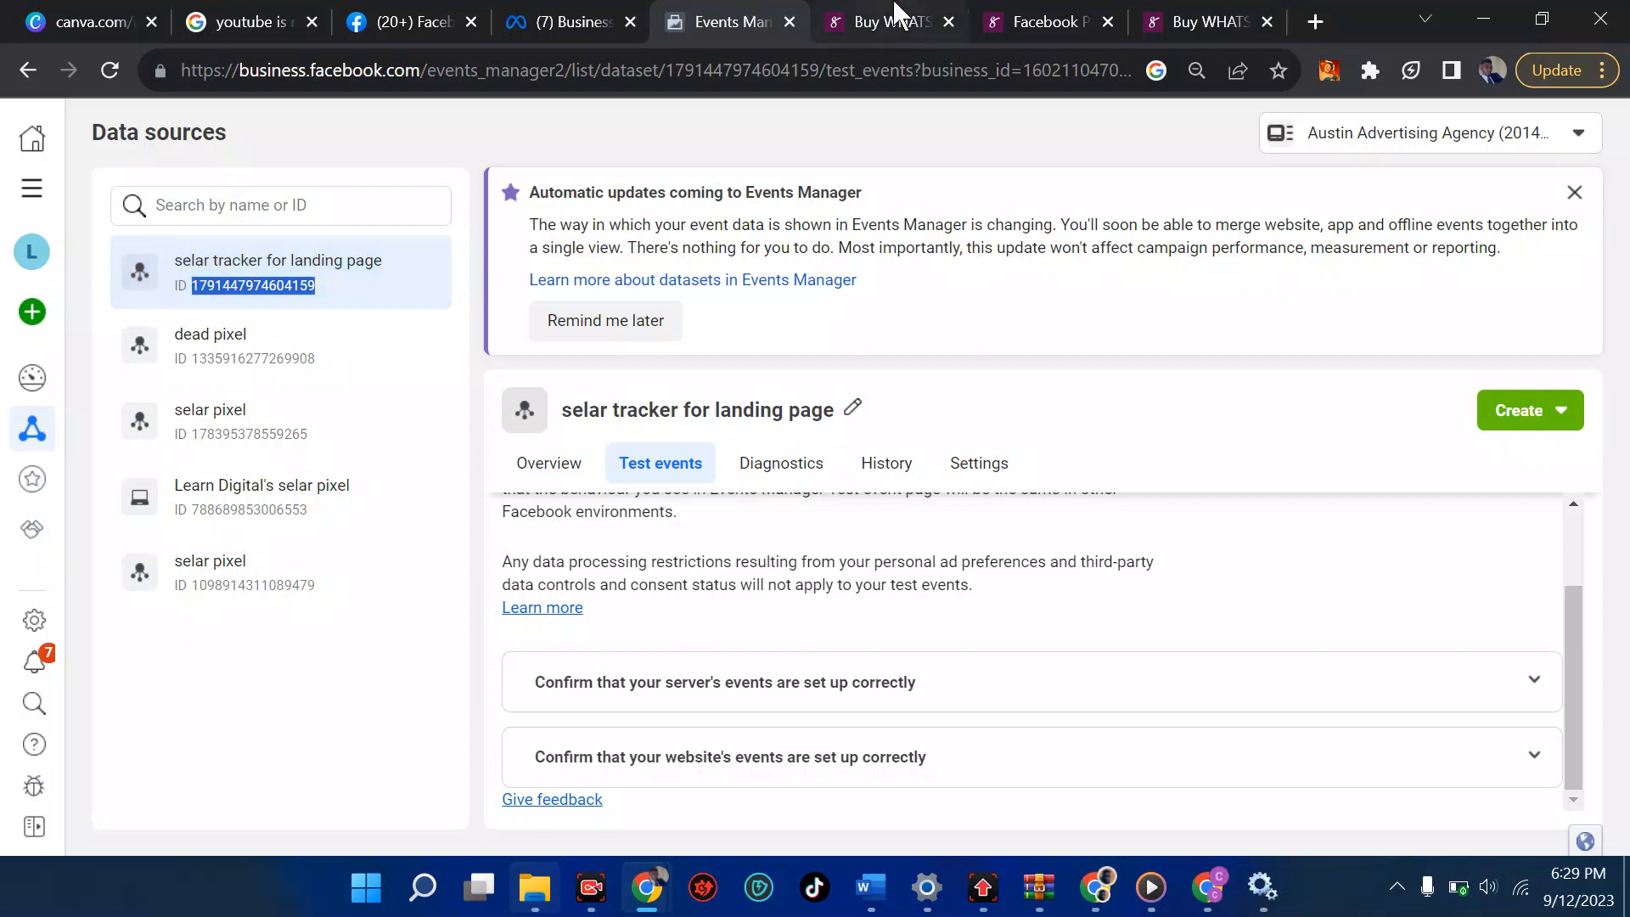
click(1032, 21)
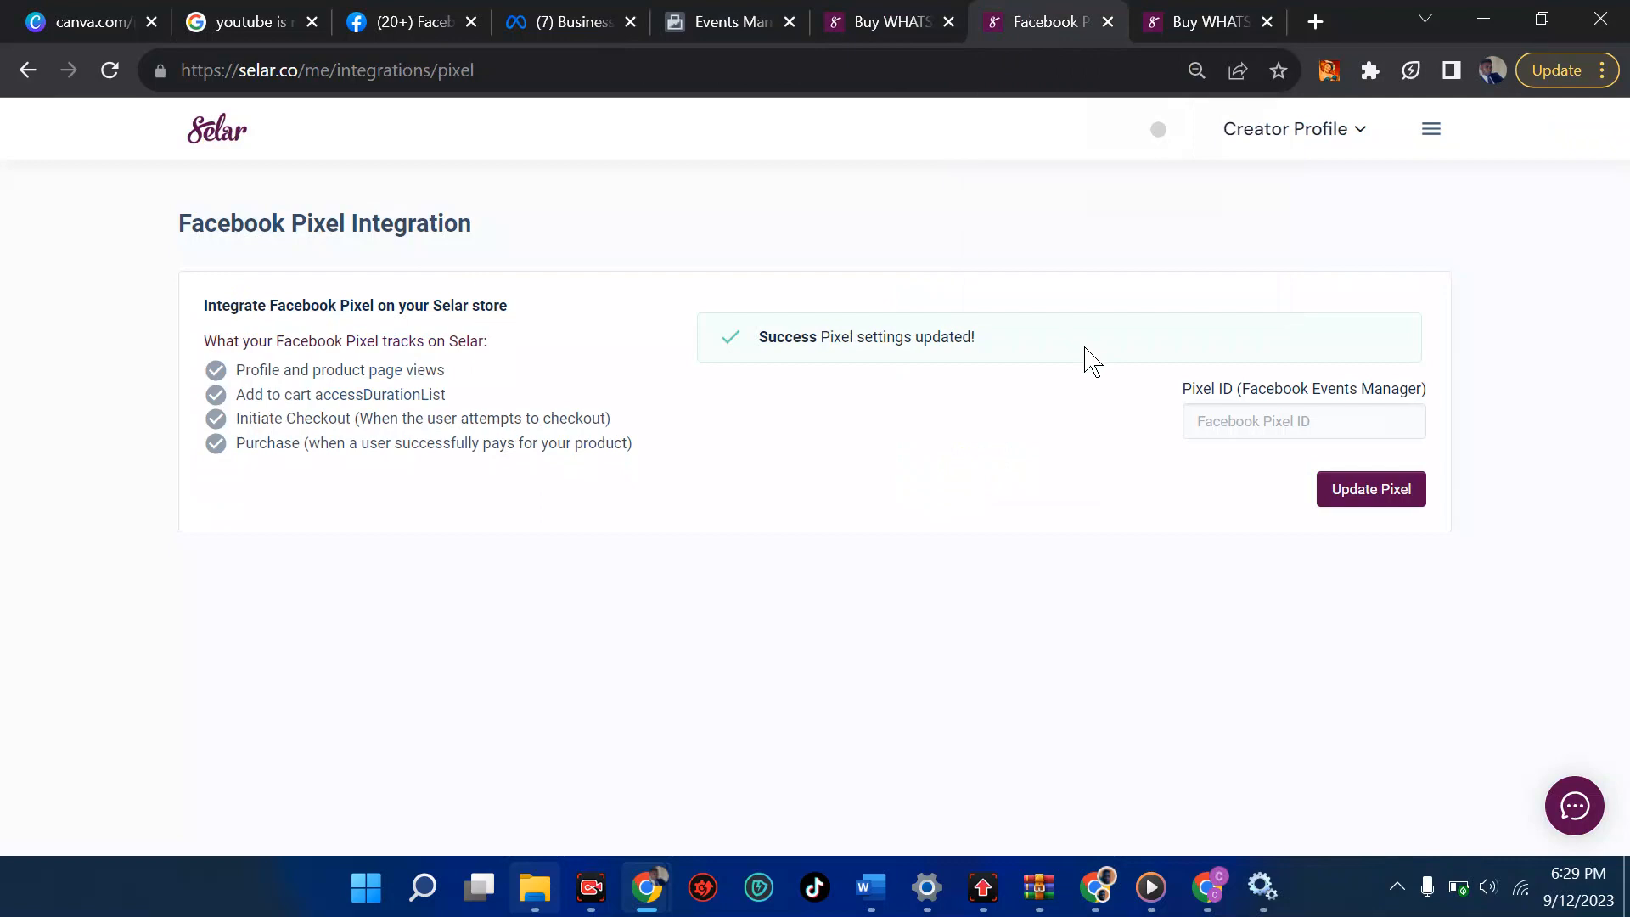
click(1432, 129)
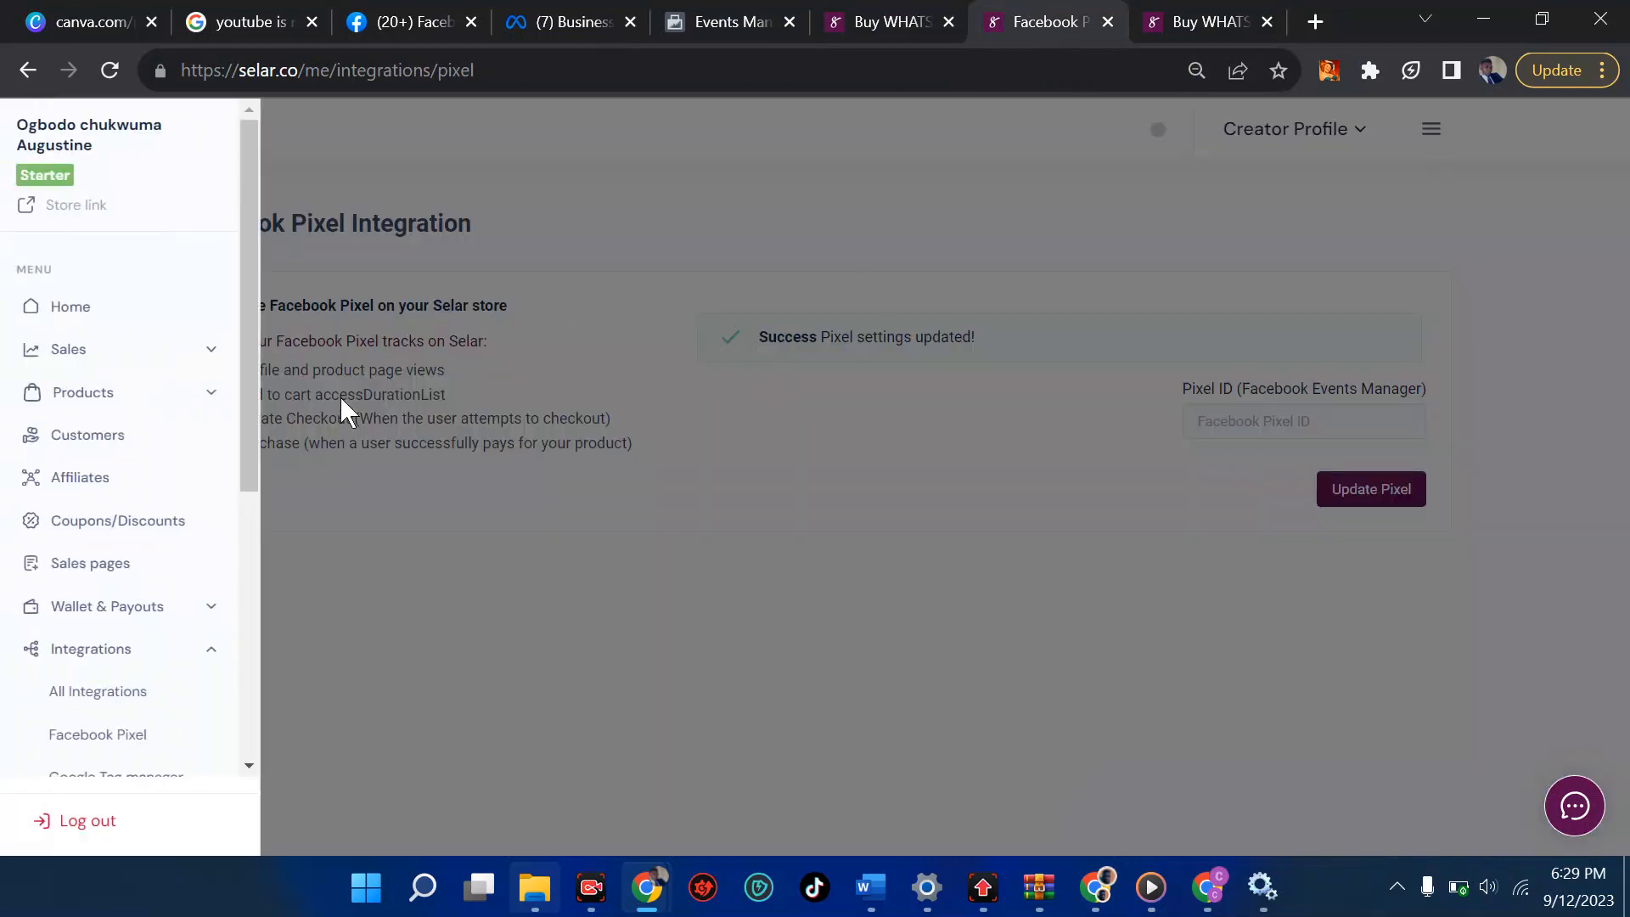
click(766, 639)
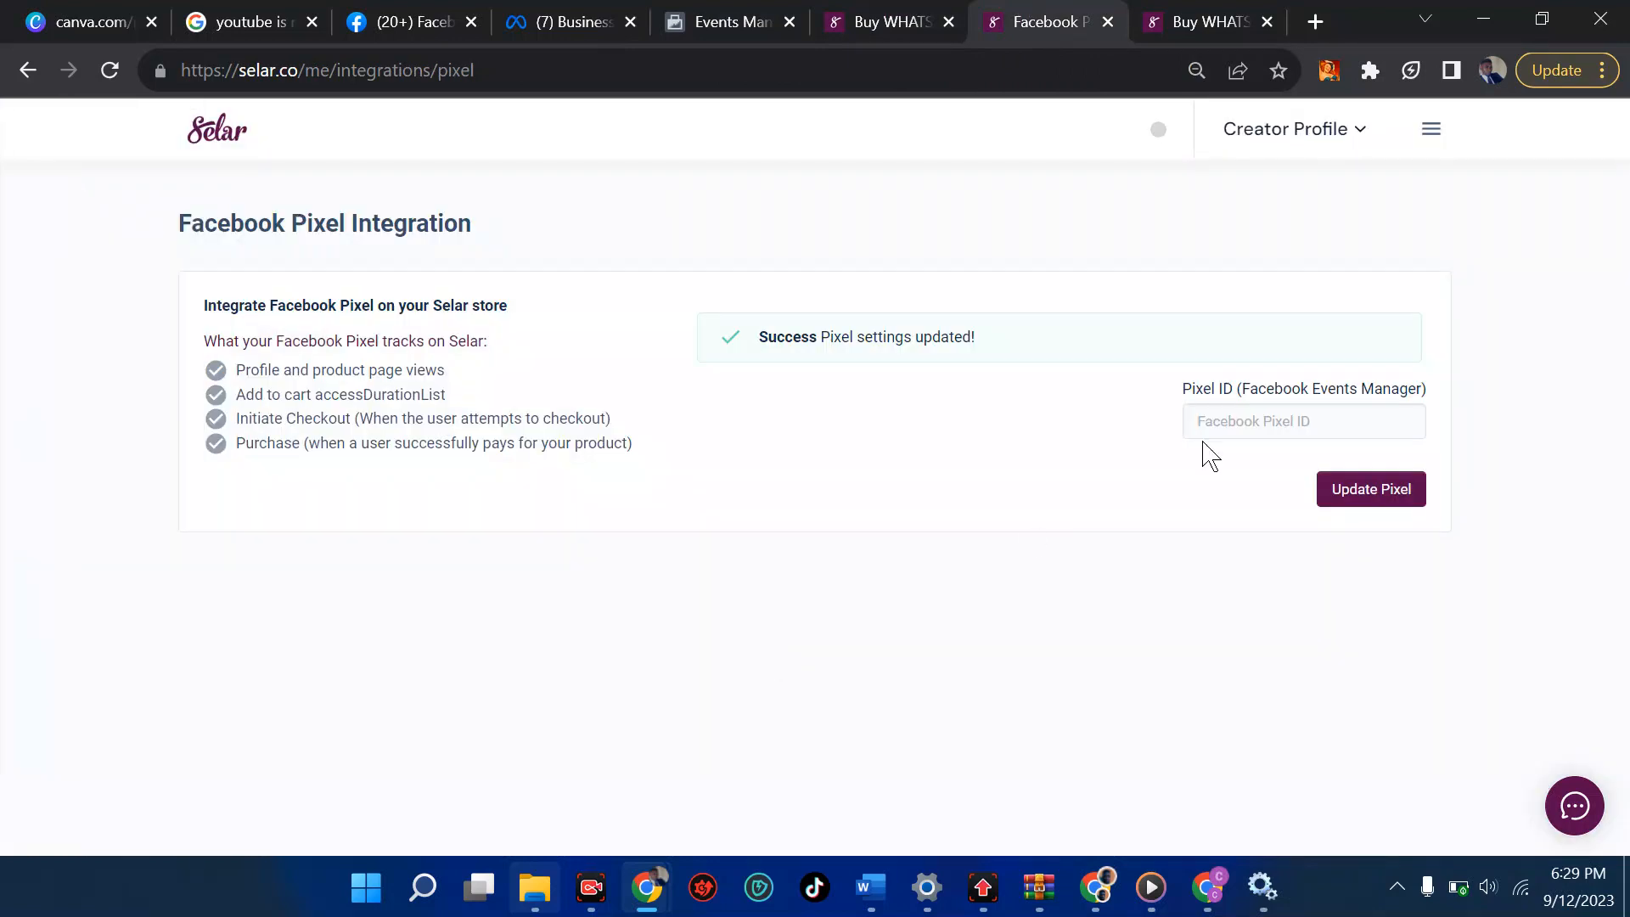
click(1259, 422)
key(ctrl+v)
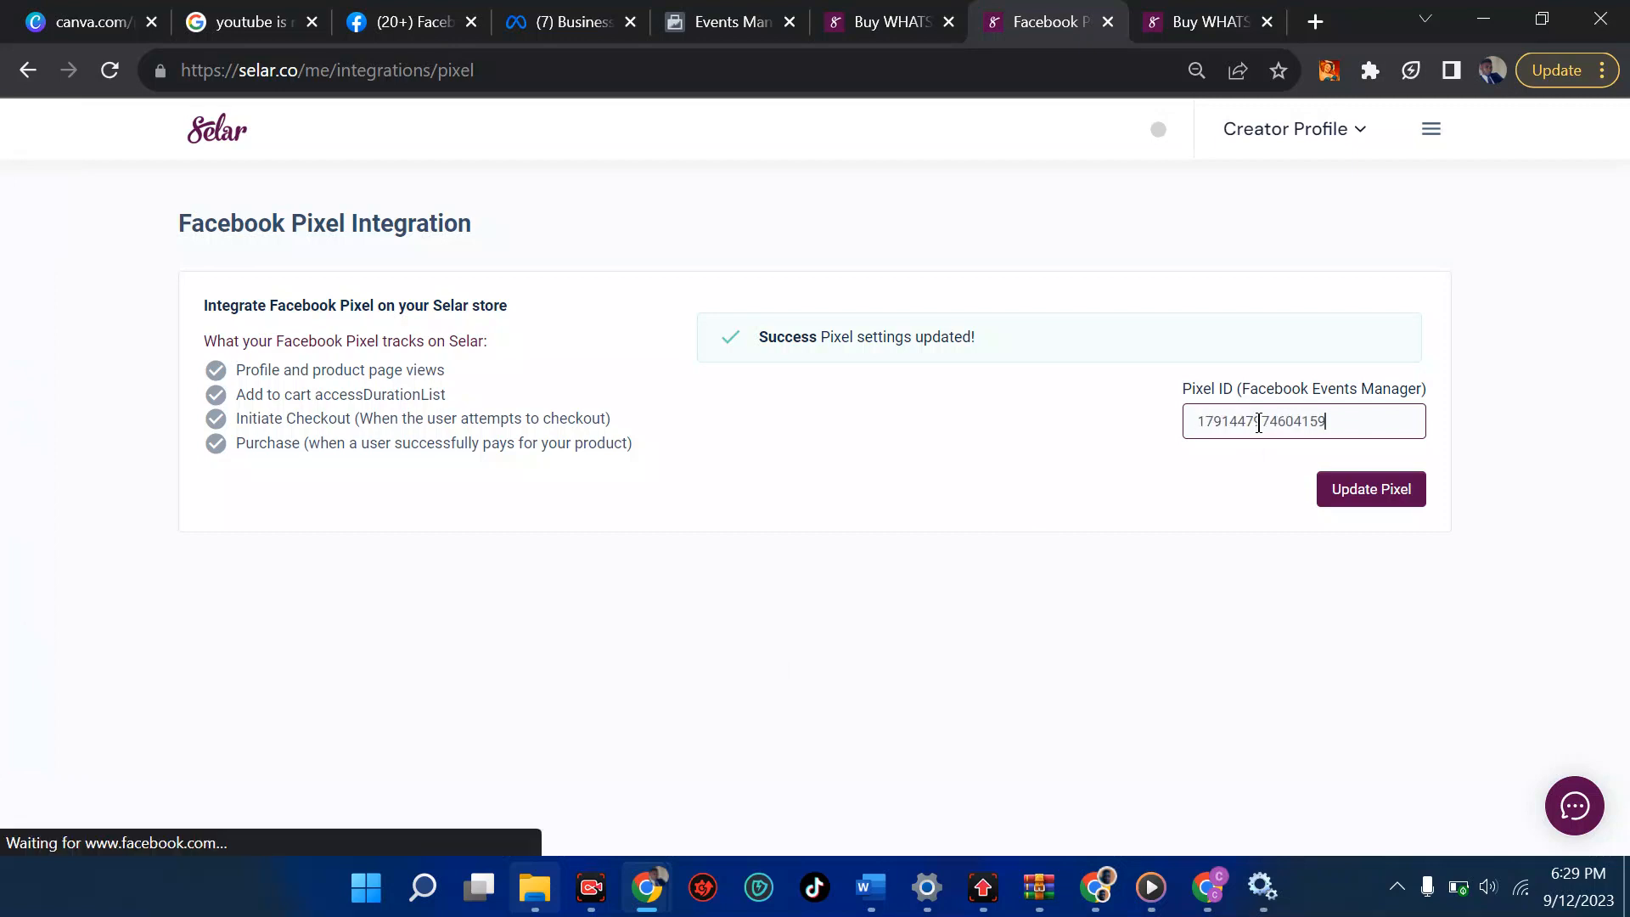
click(1344, 499)
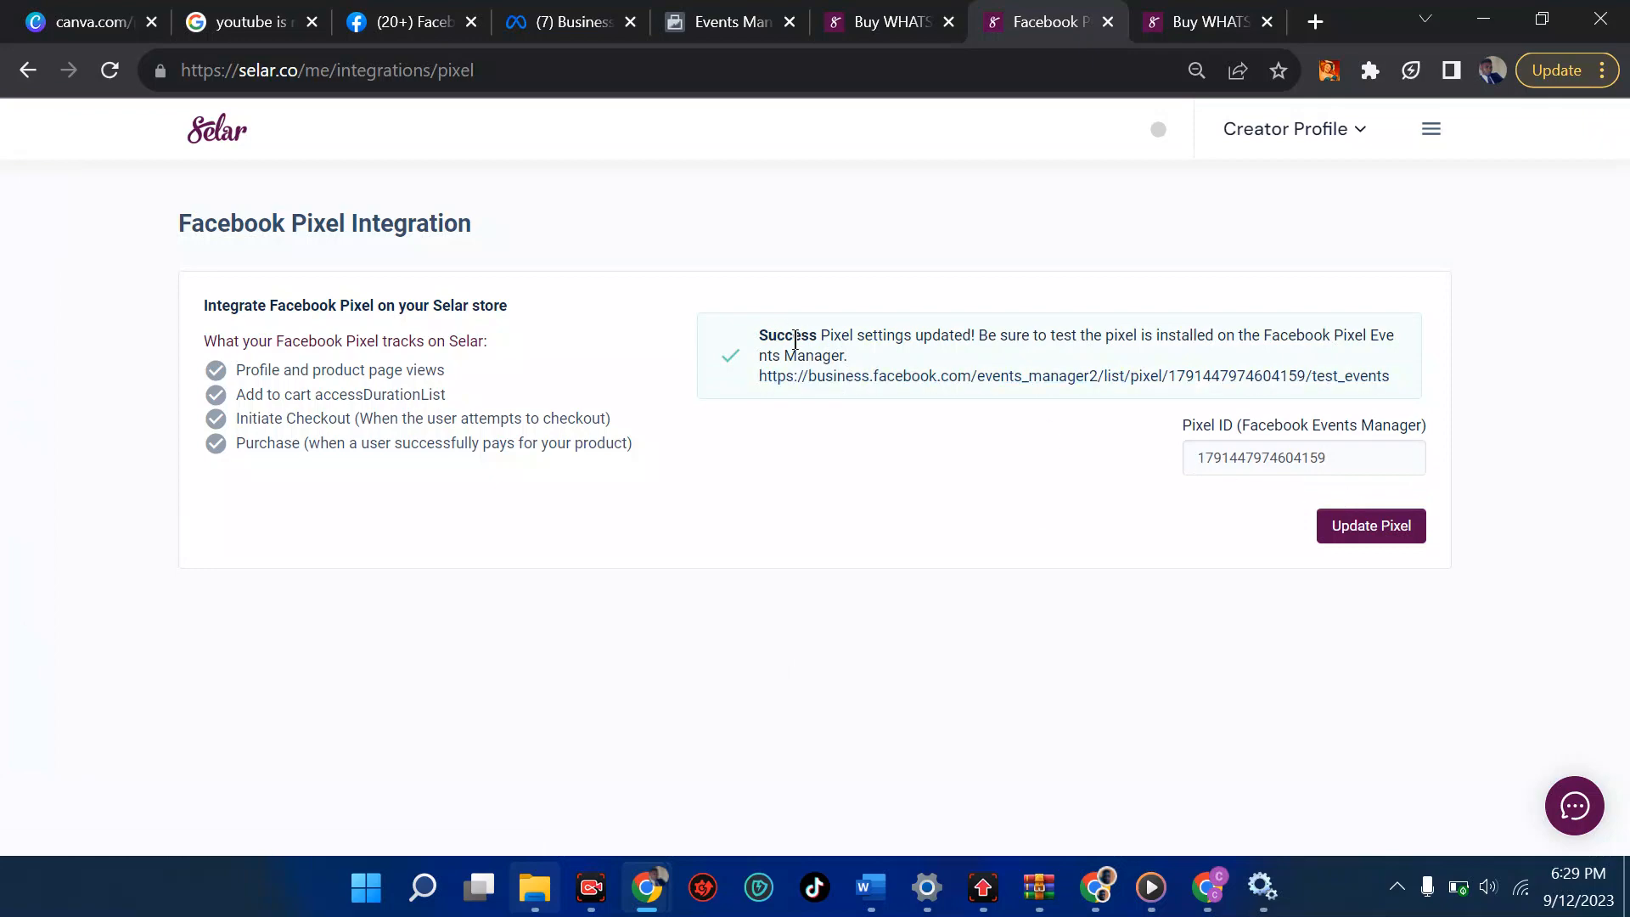
Return to the Selar product page, close the open cart and start buying the WhatsApp automation course again.
click(704, 13)
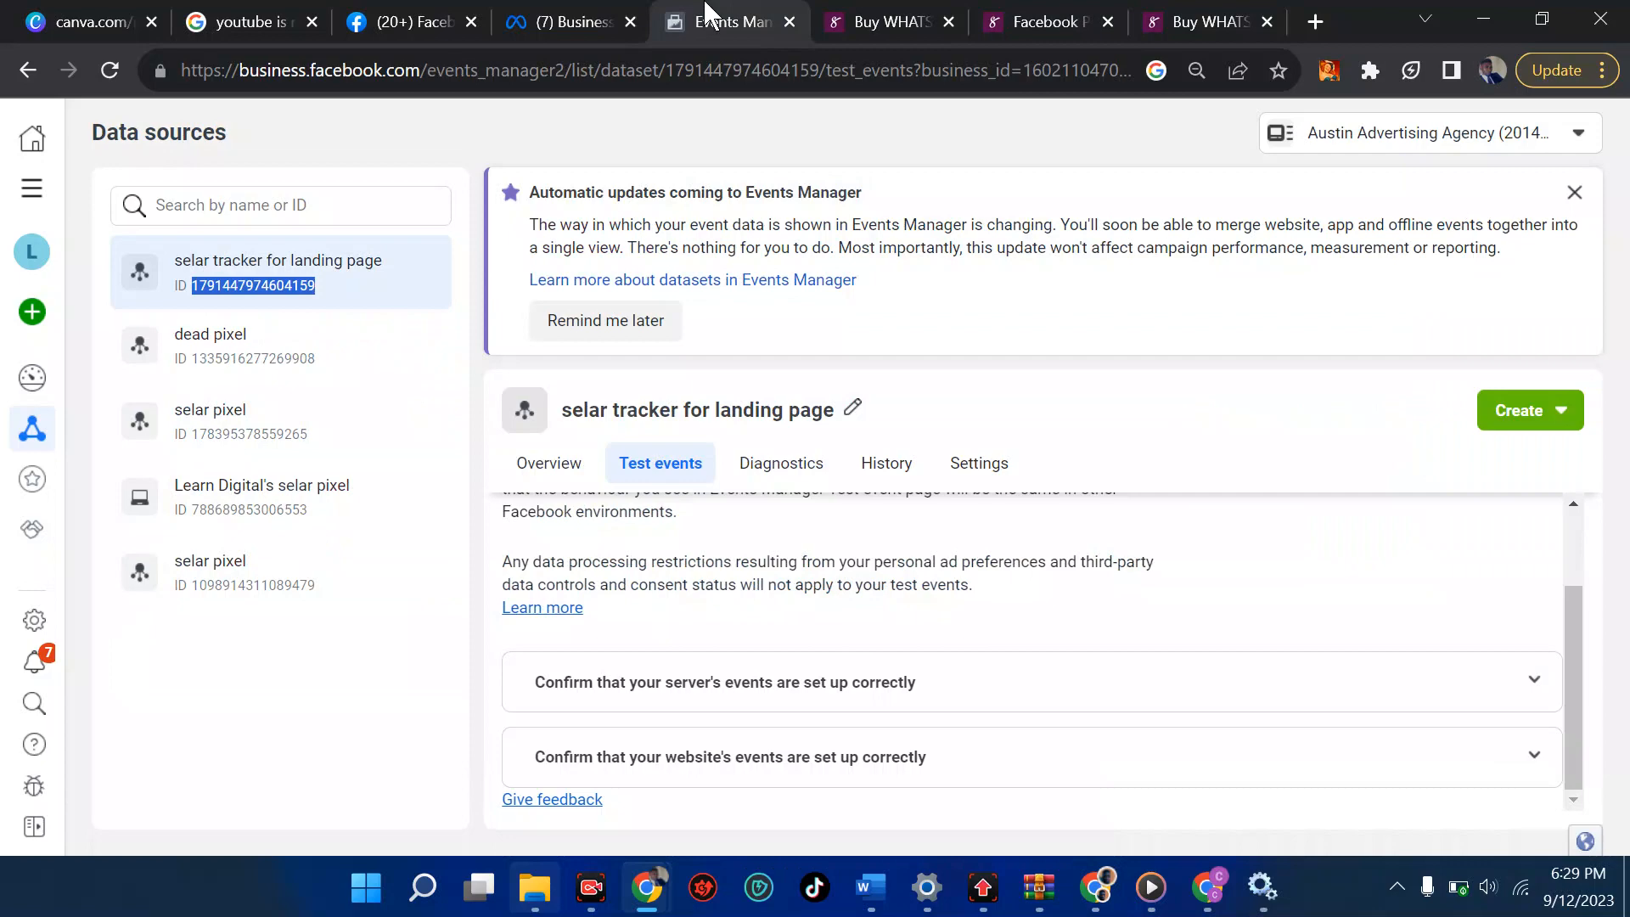
click(890, 13)
click(1014, 417)
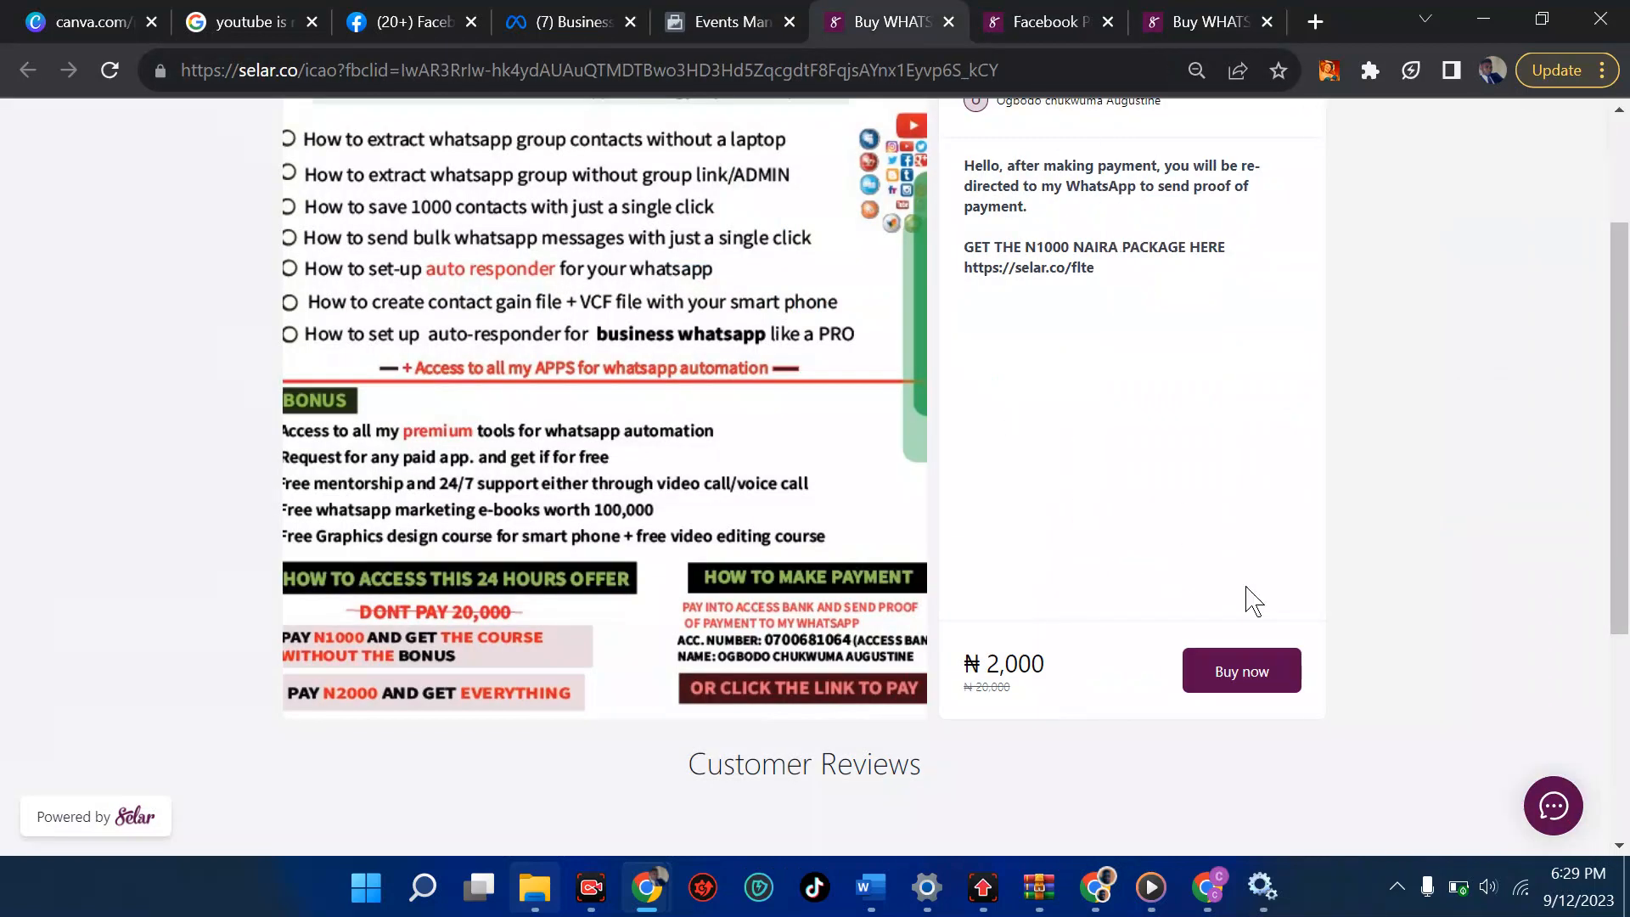
click(1214, 683)
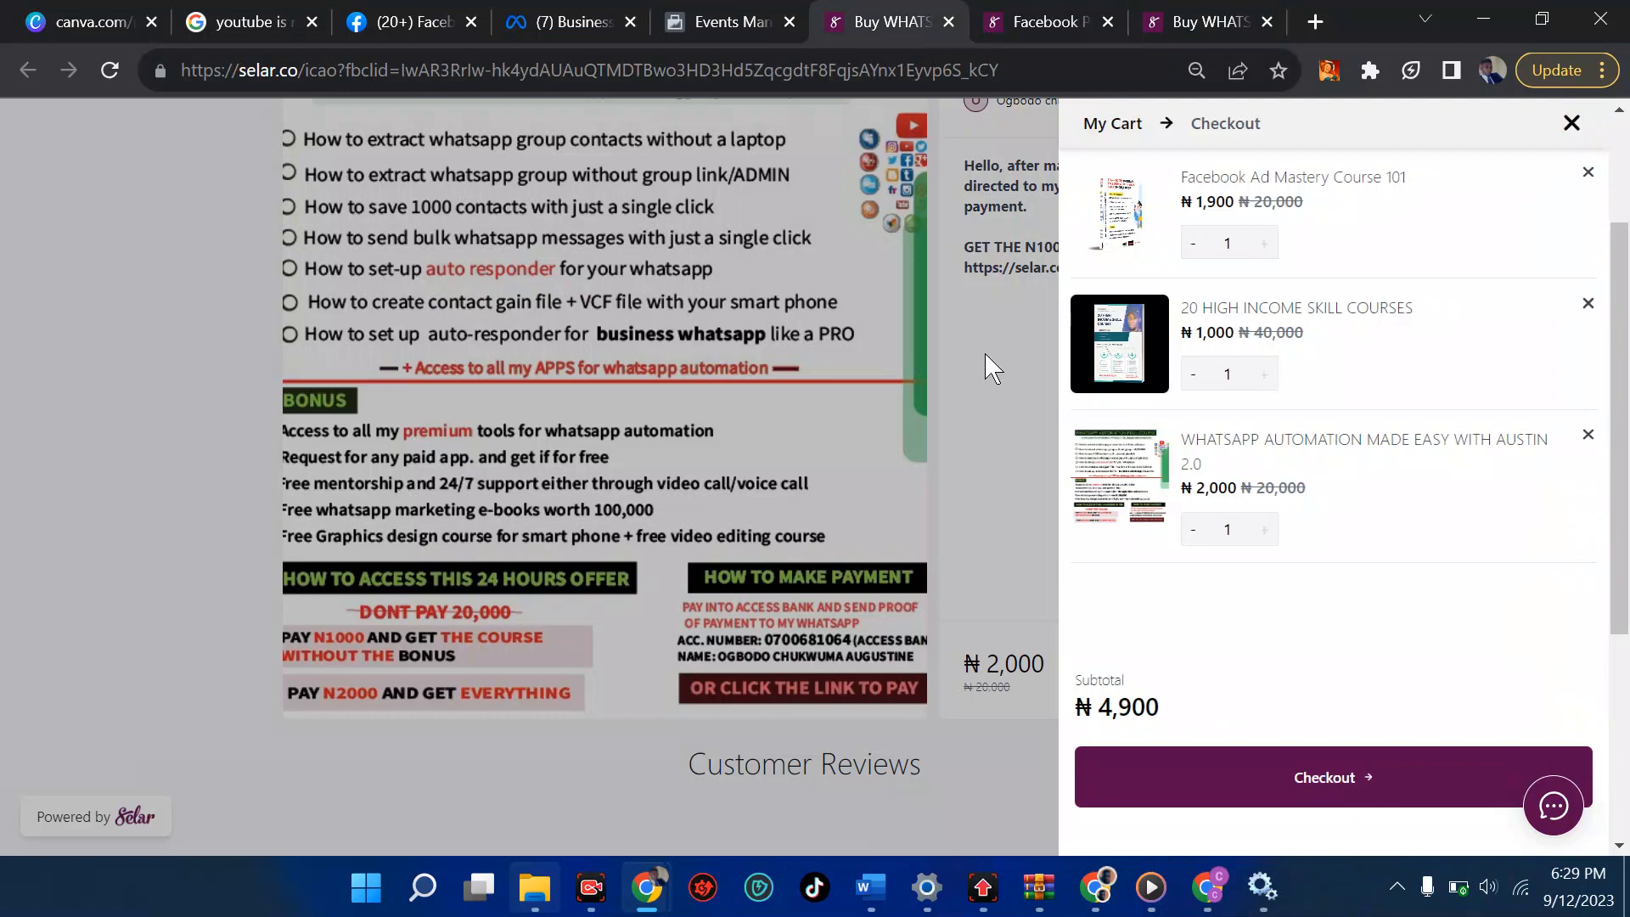
Switch to Events Manager and reopen the dataset's test events to check the sections for confirming server and website events.
click(725, 17)
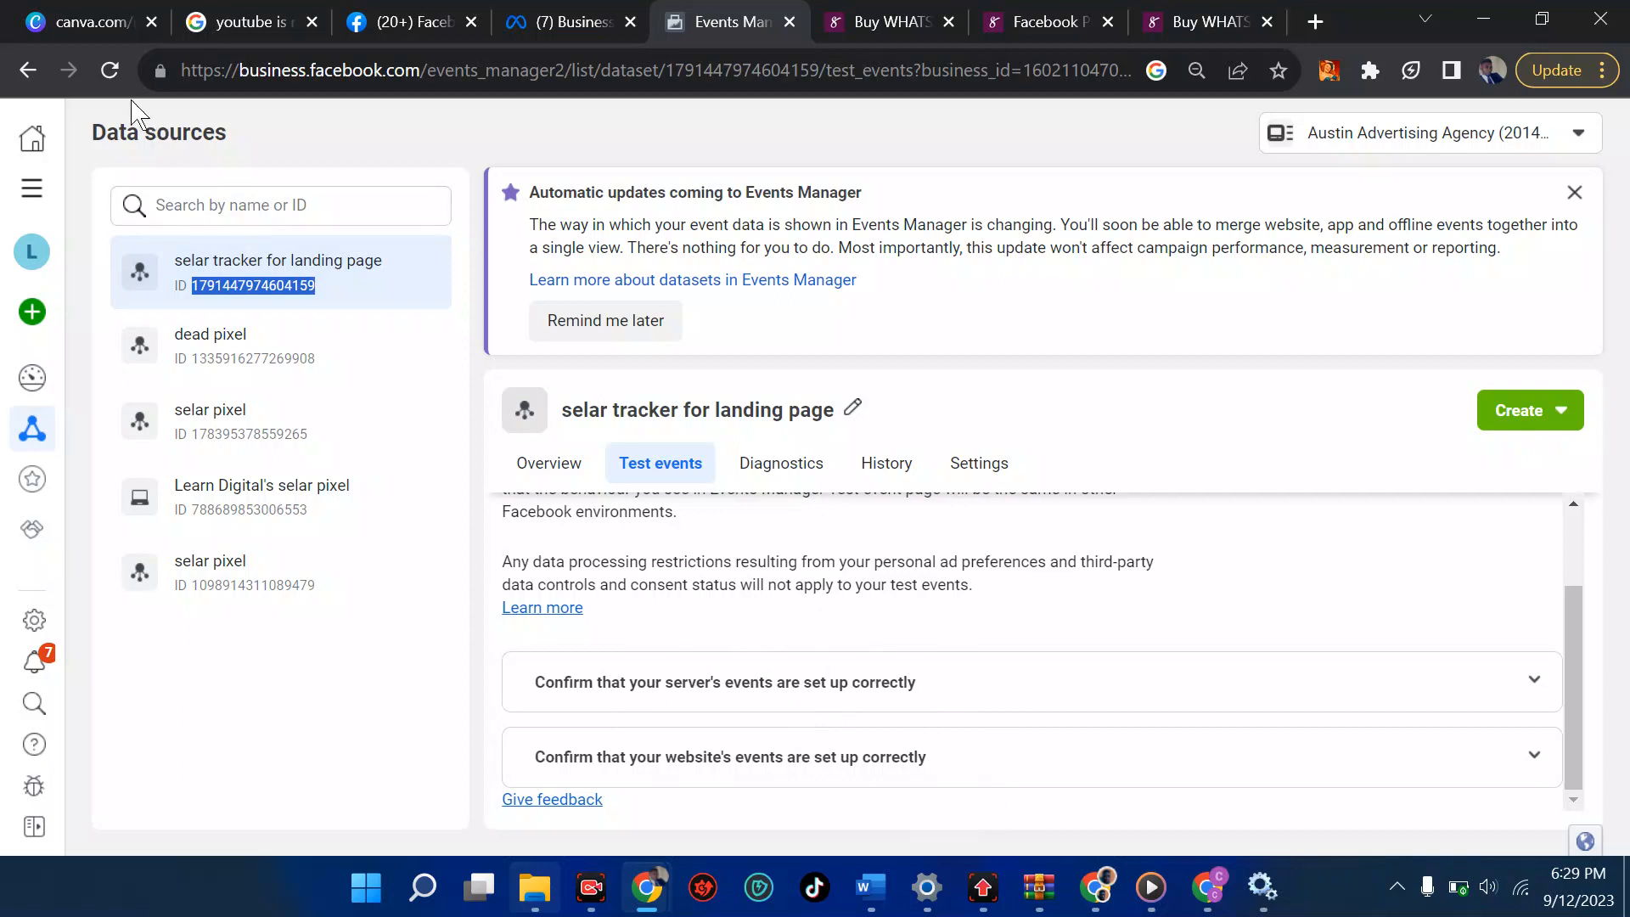
click(548, 466)
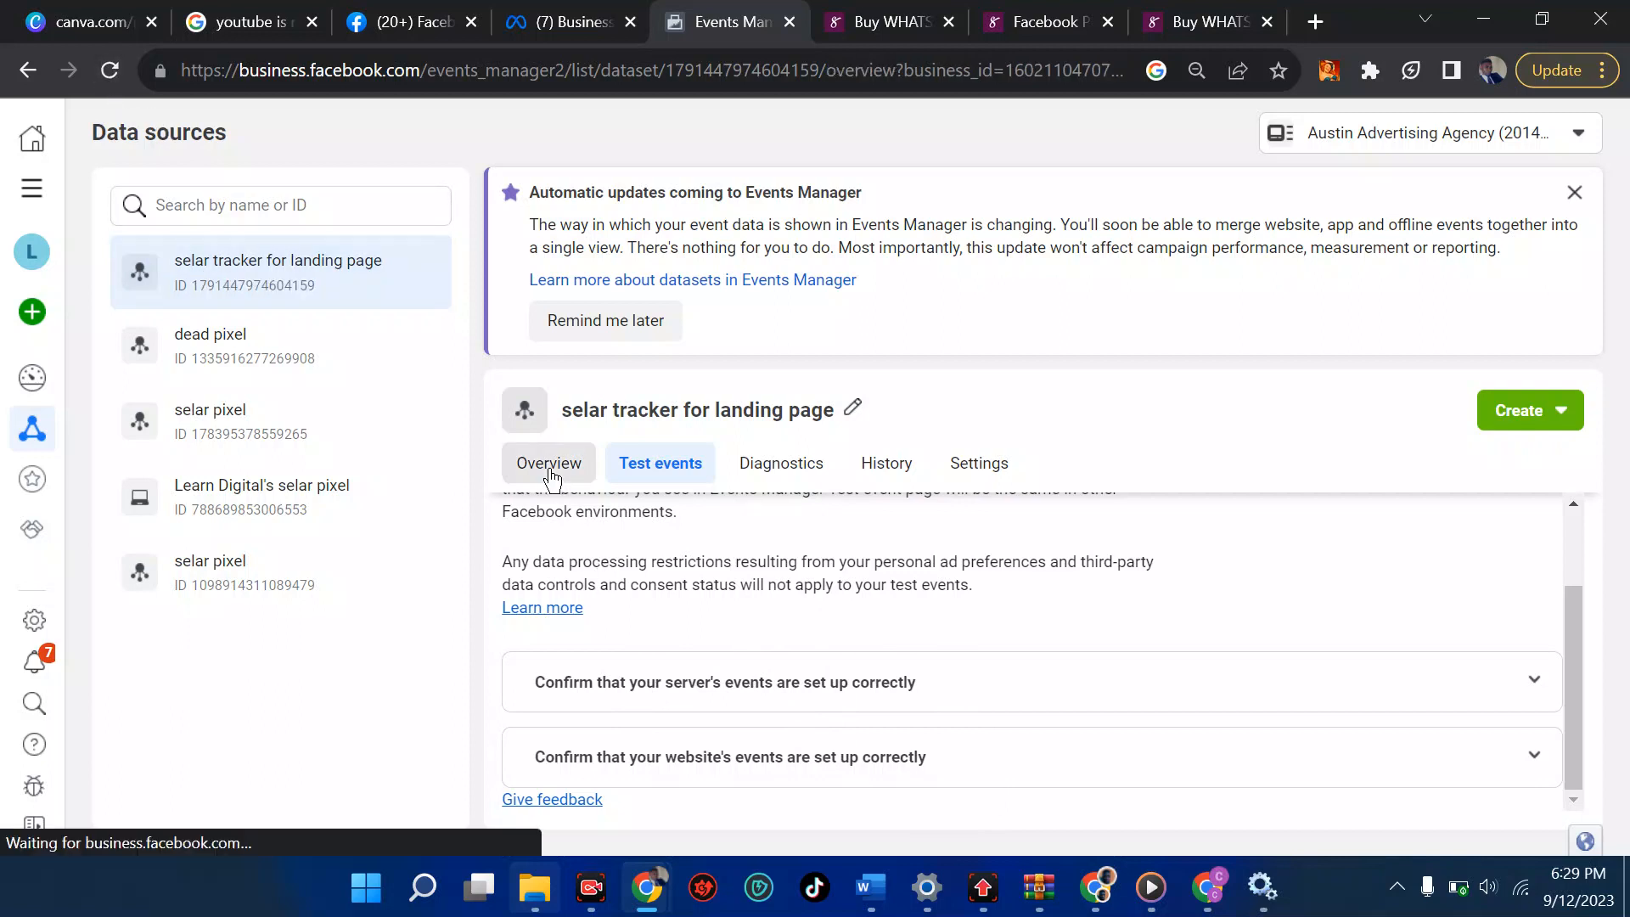
click(653, 467)
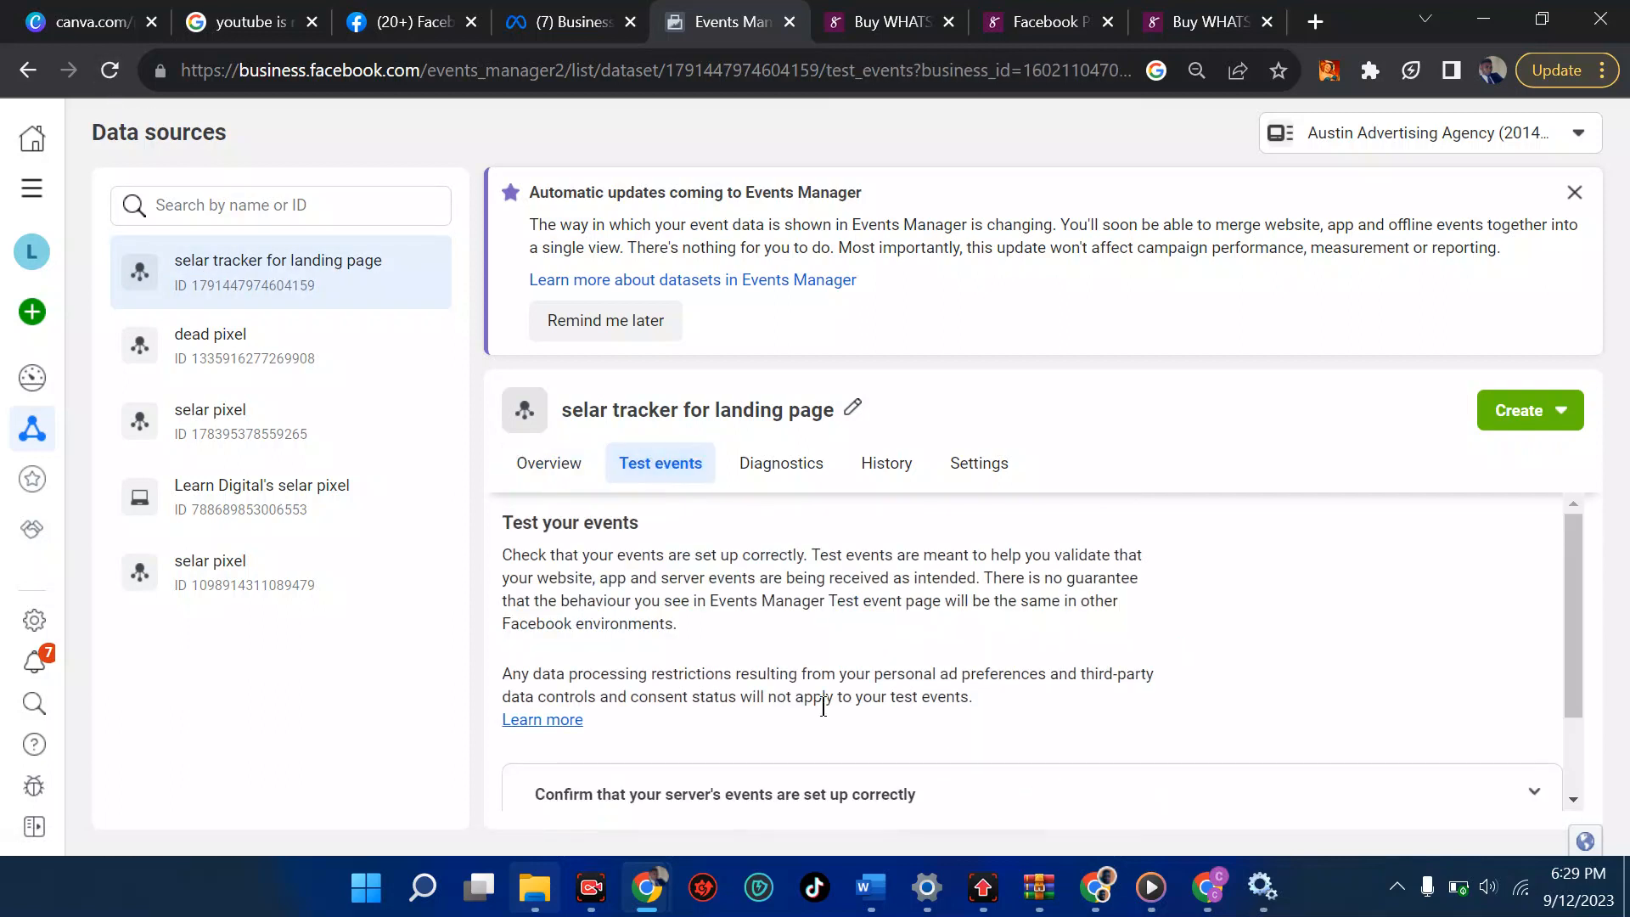
drag(1575, 655, 1590, 763)
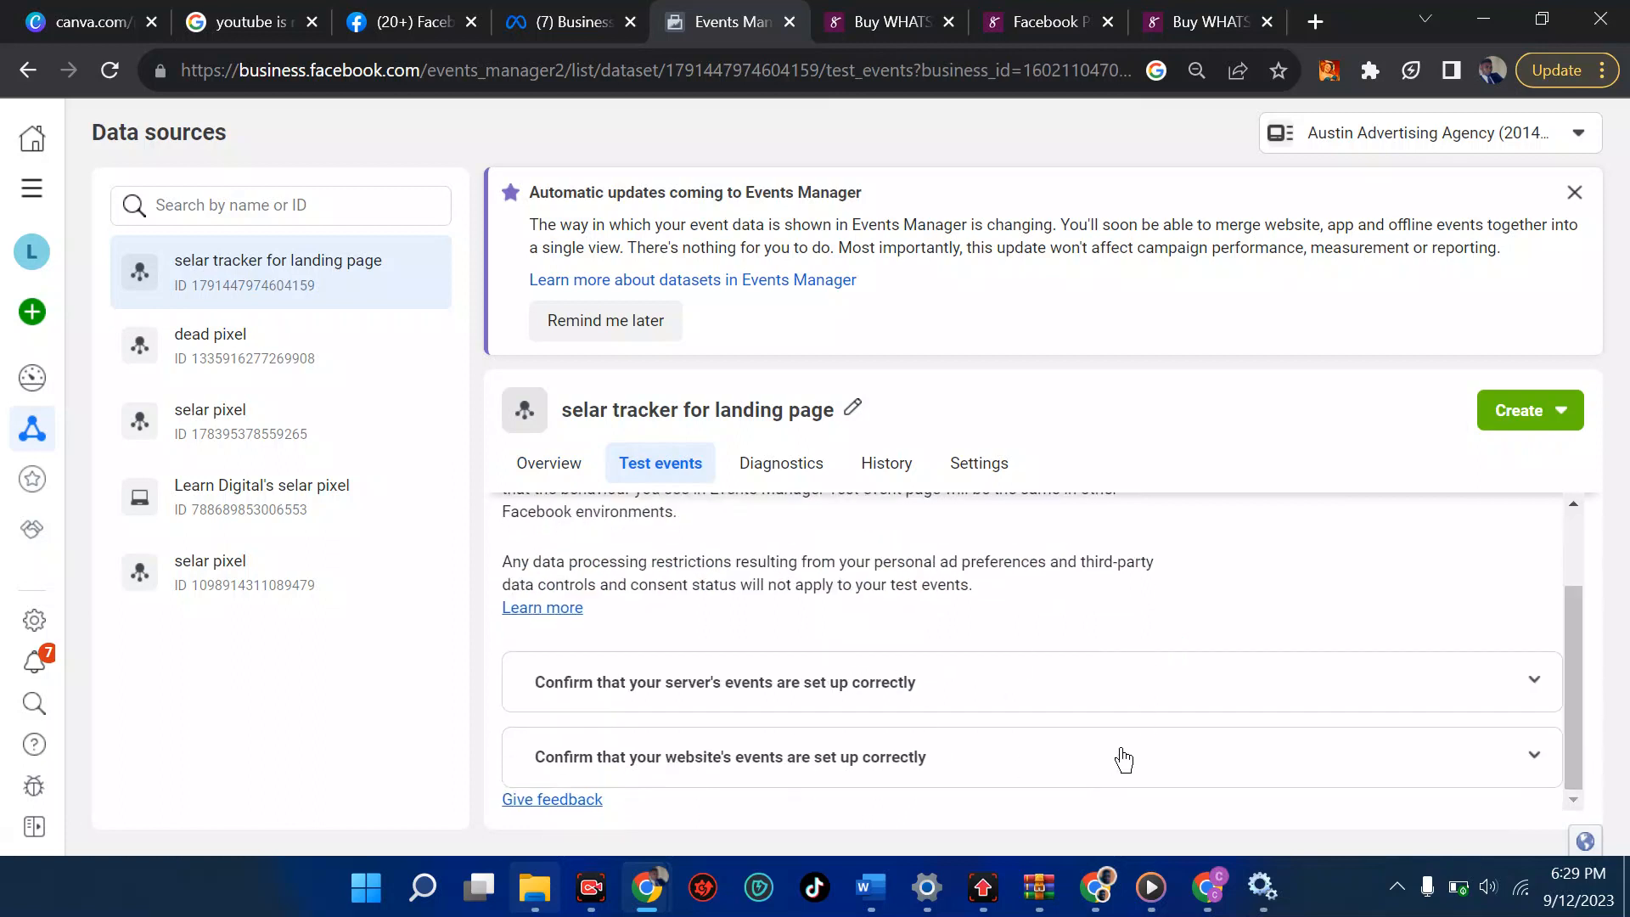
Inspect the Events Manager page with the Meta Pixel Helper extension, and switch back to the start of the Selar product page.
click(1370, 71)
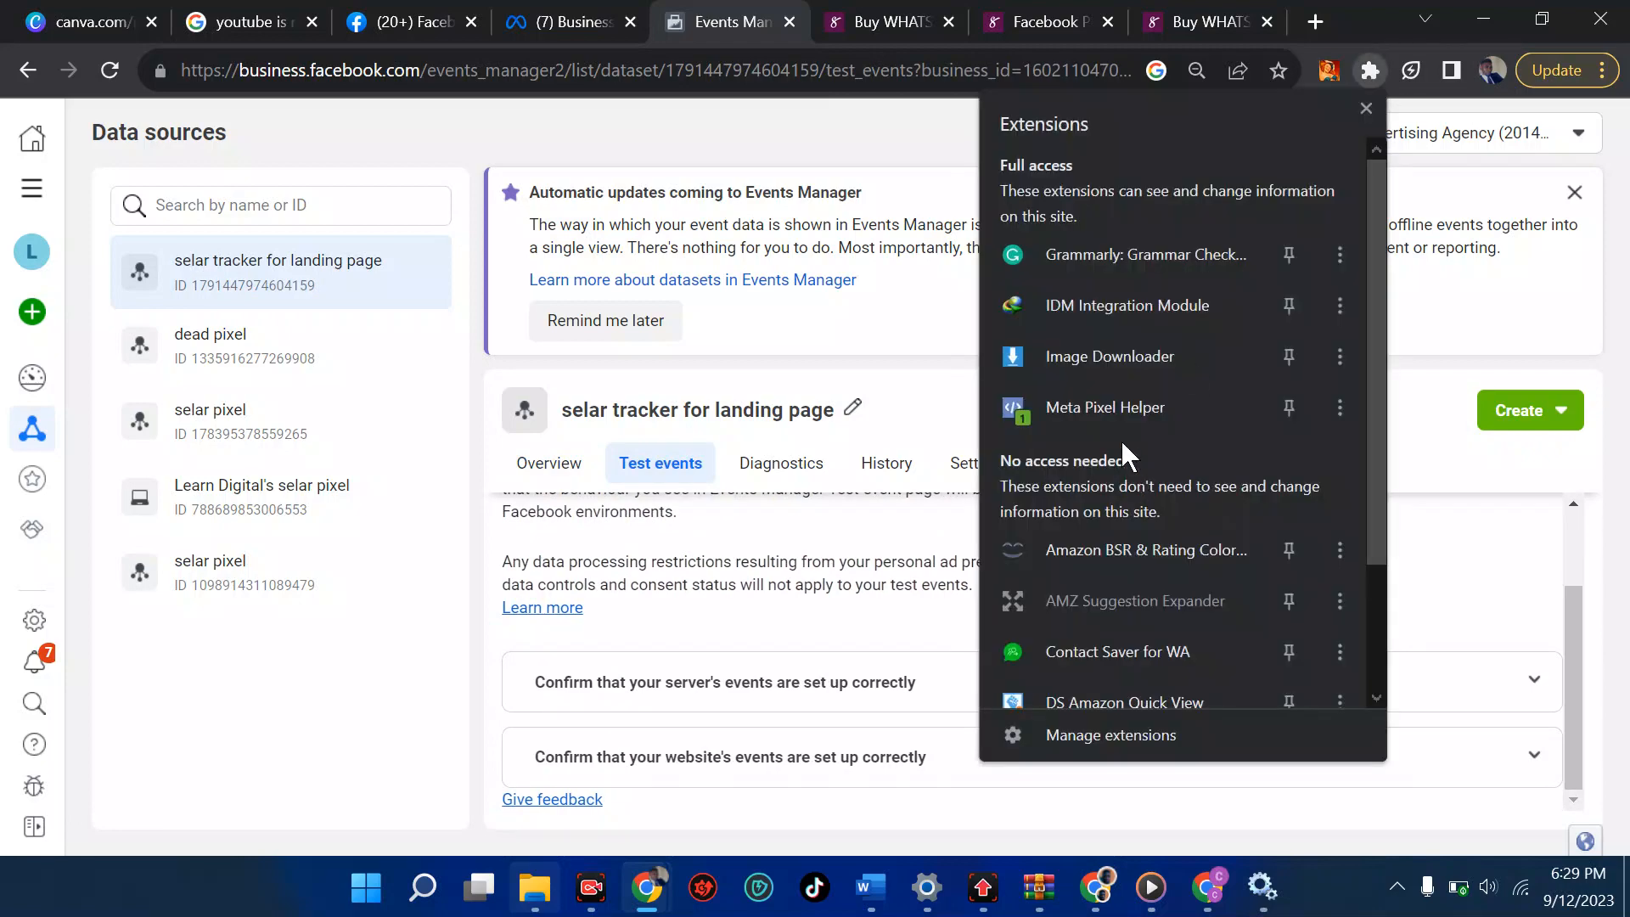
click(1112, 411)
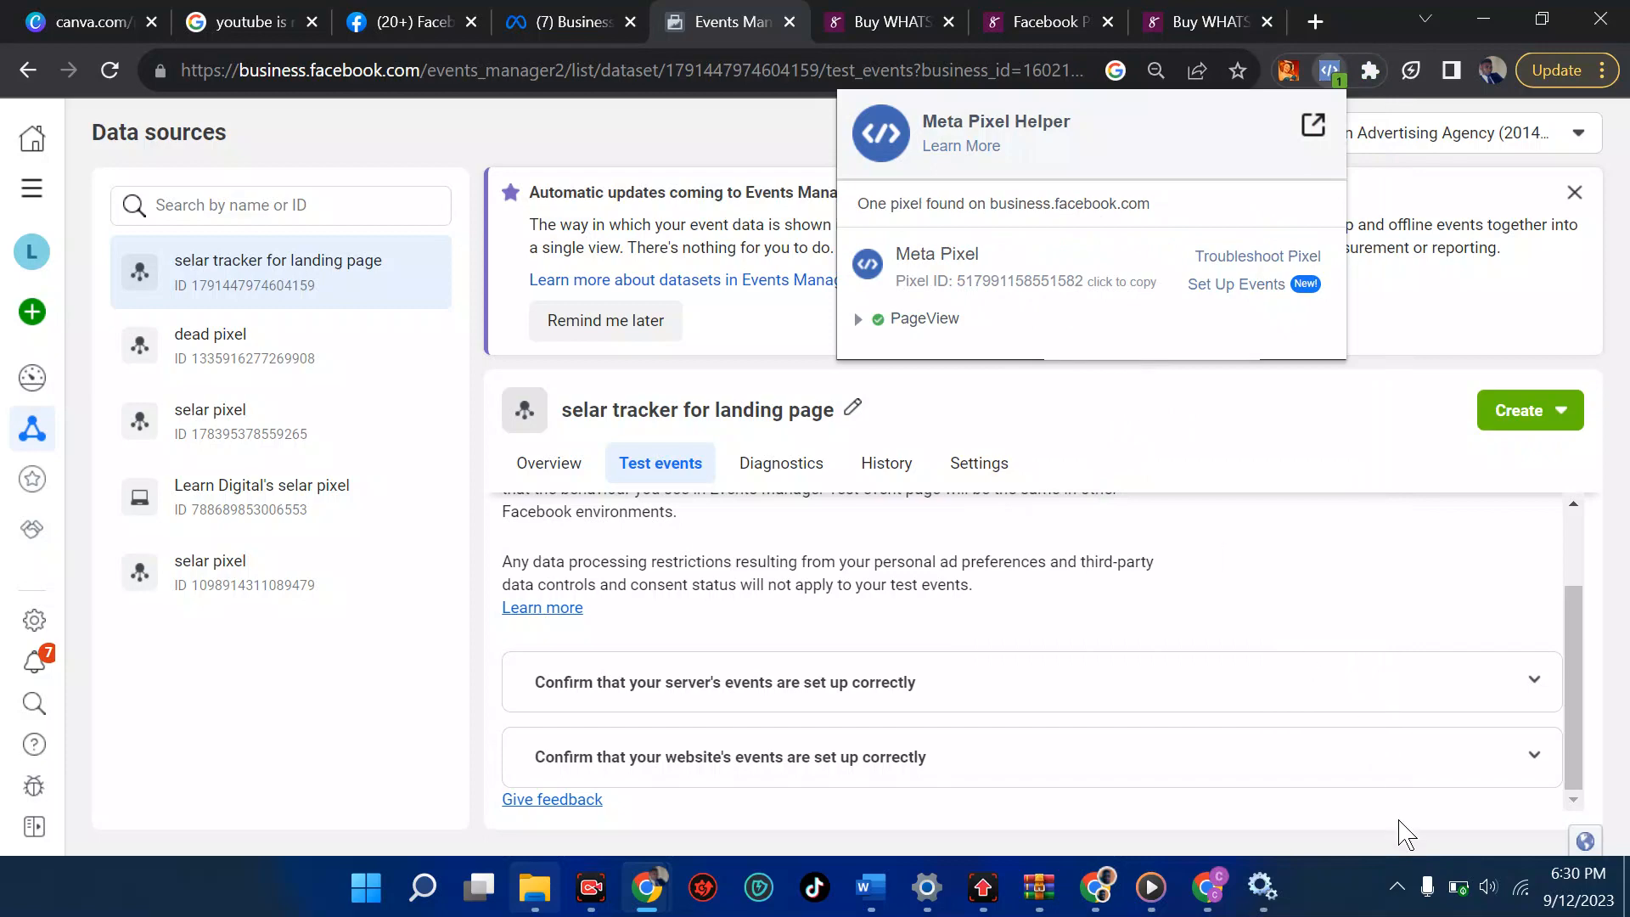
key(ctrl+Tab)
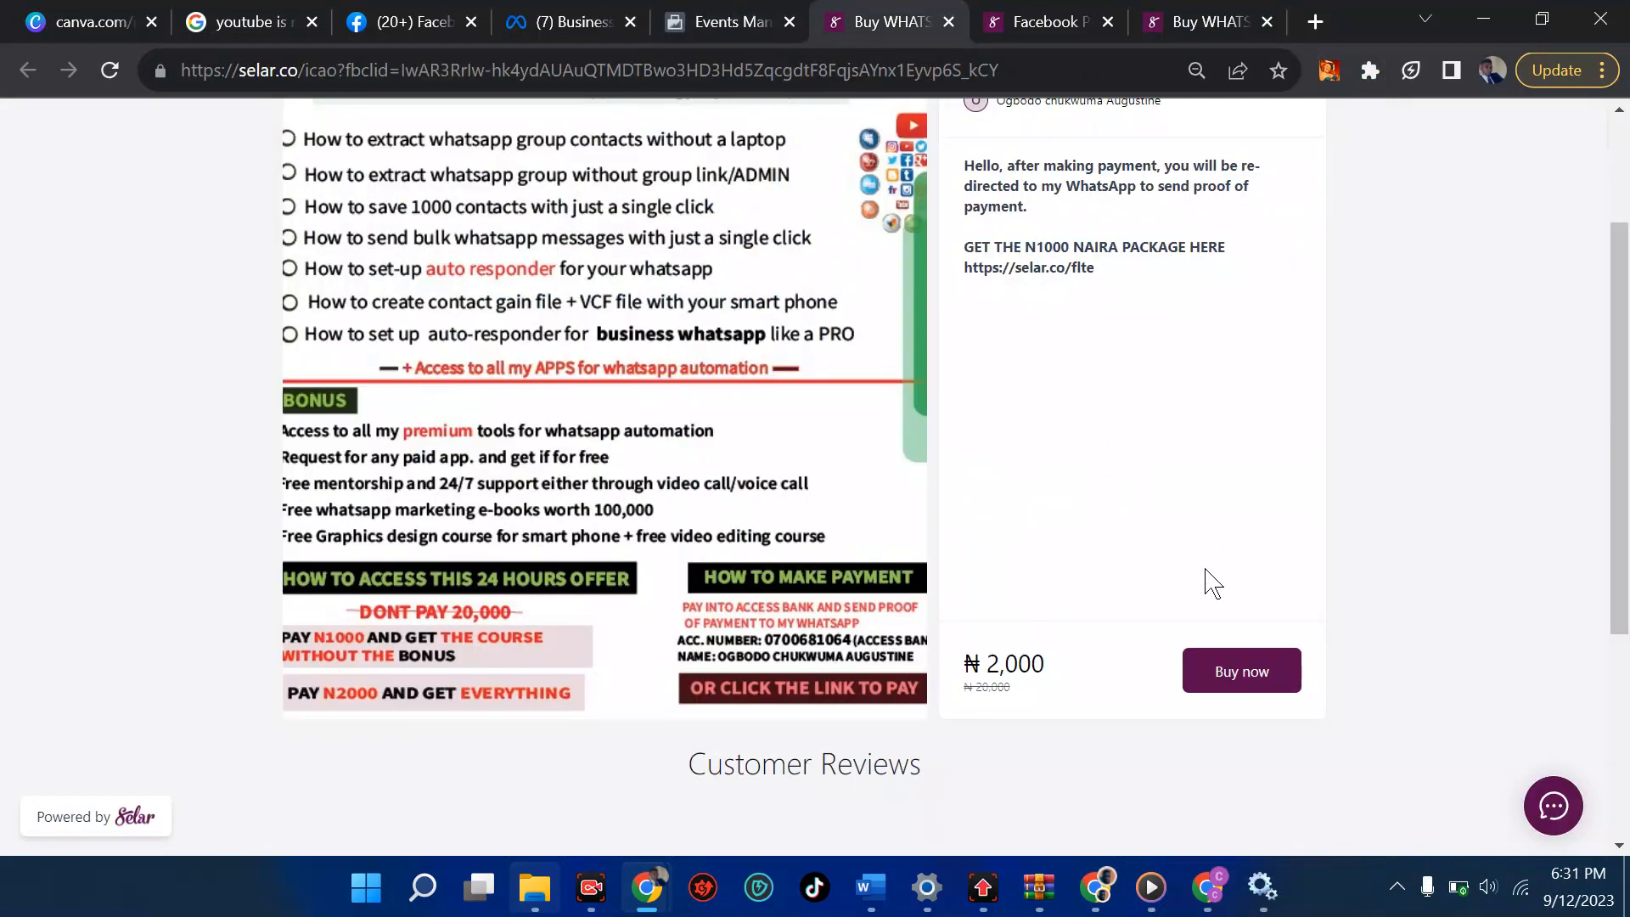
scroll(1212, 584, up, 3)
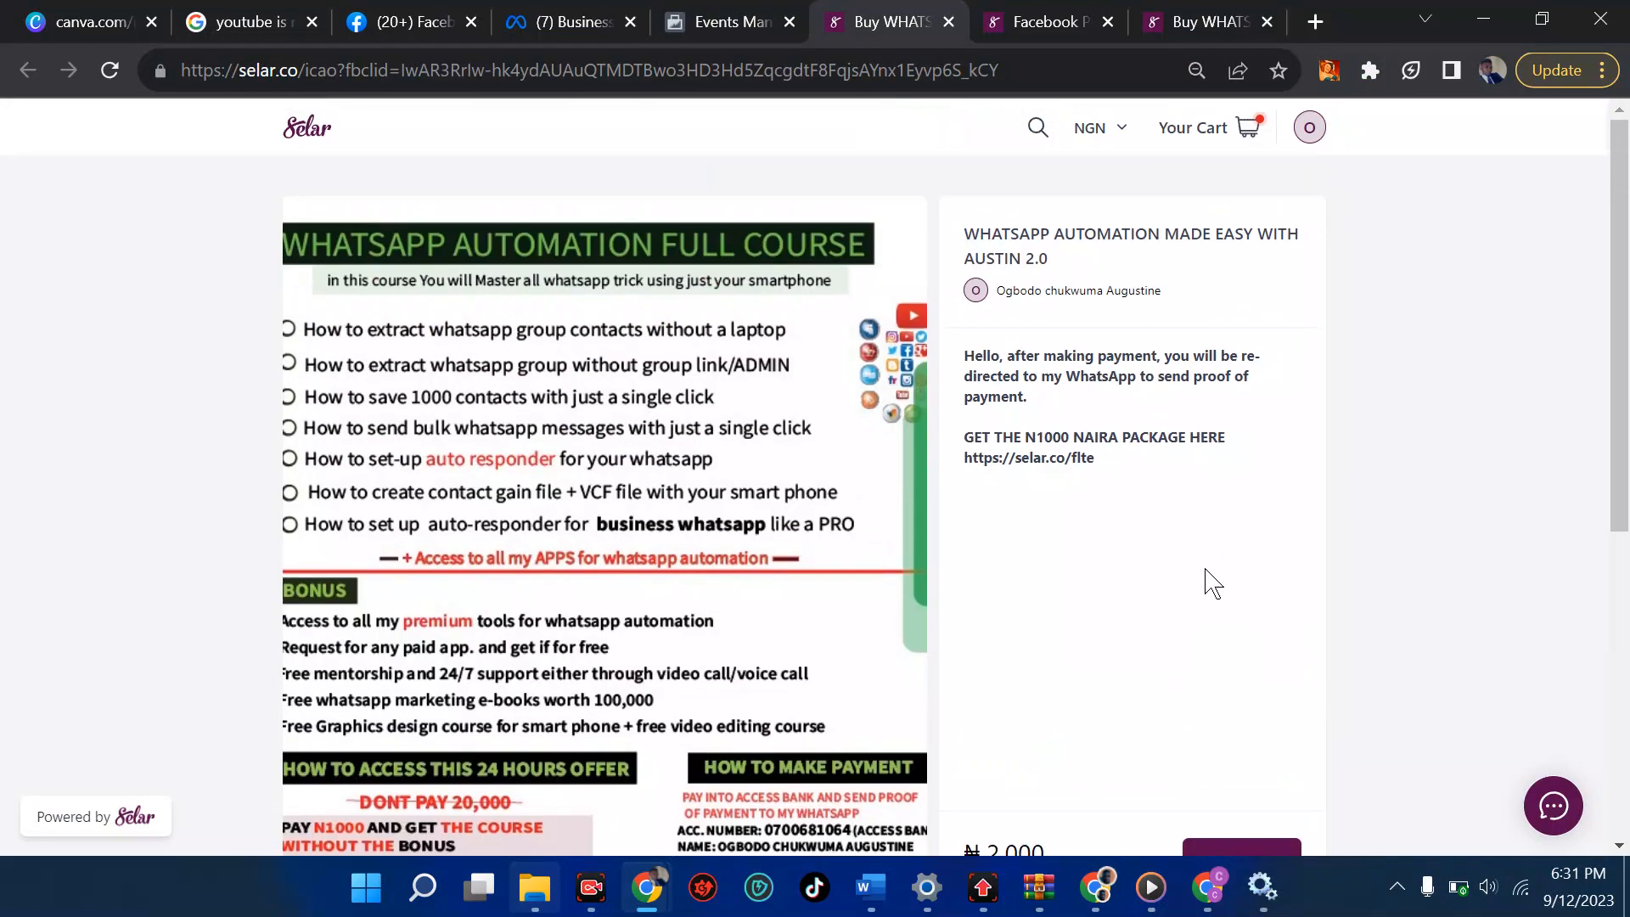
Reload the Selar product page, then review the events received in the "selar tracker for landing page" dataset's test events.
click(111, 71)
click(750, 22)
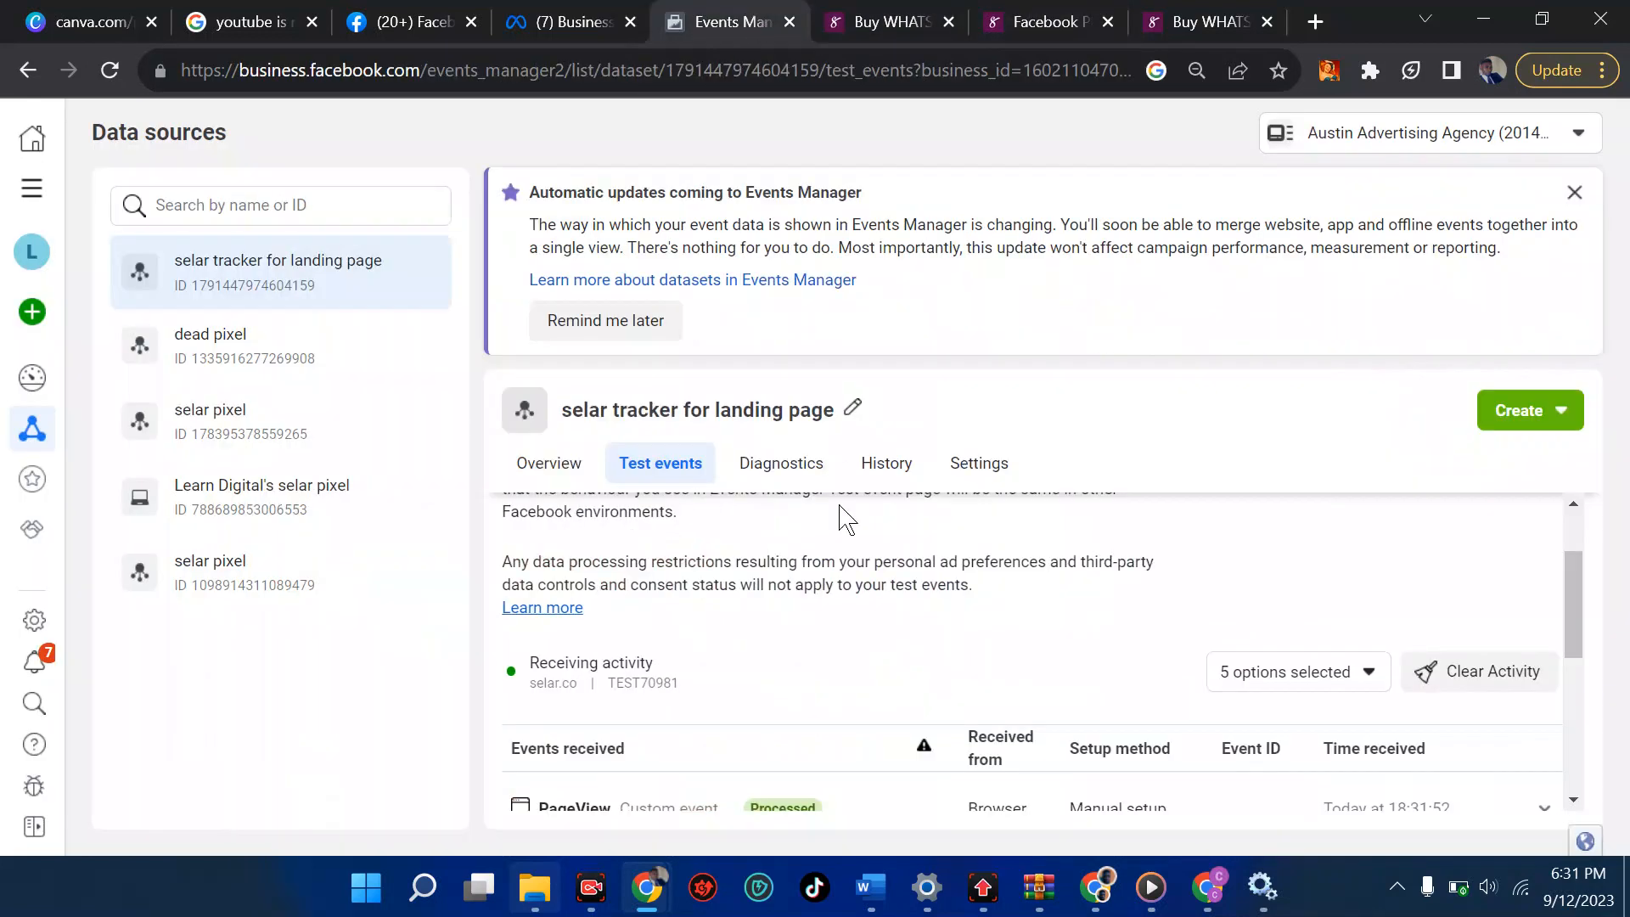
scroll(845, 519, down, 4)
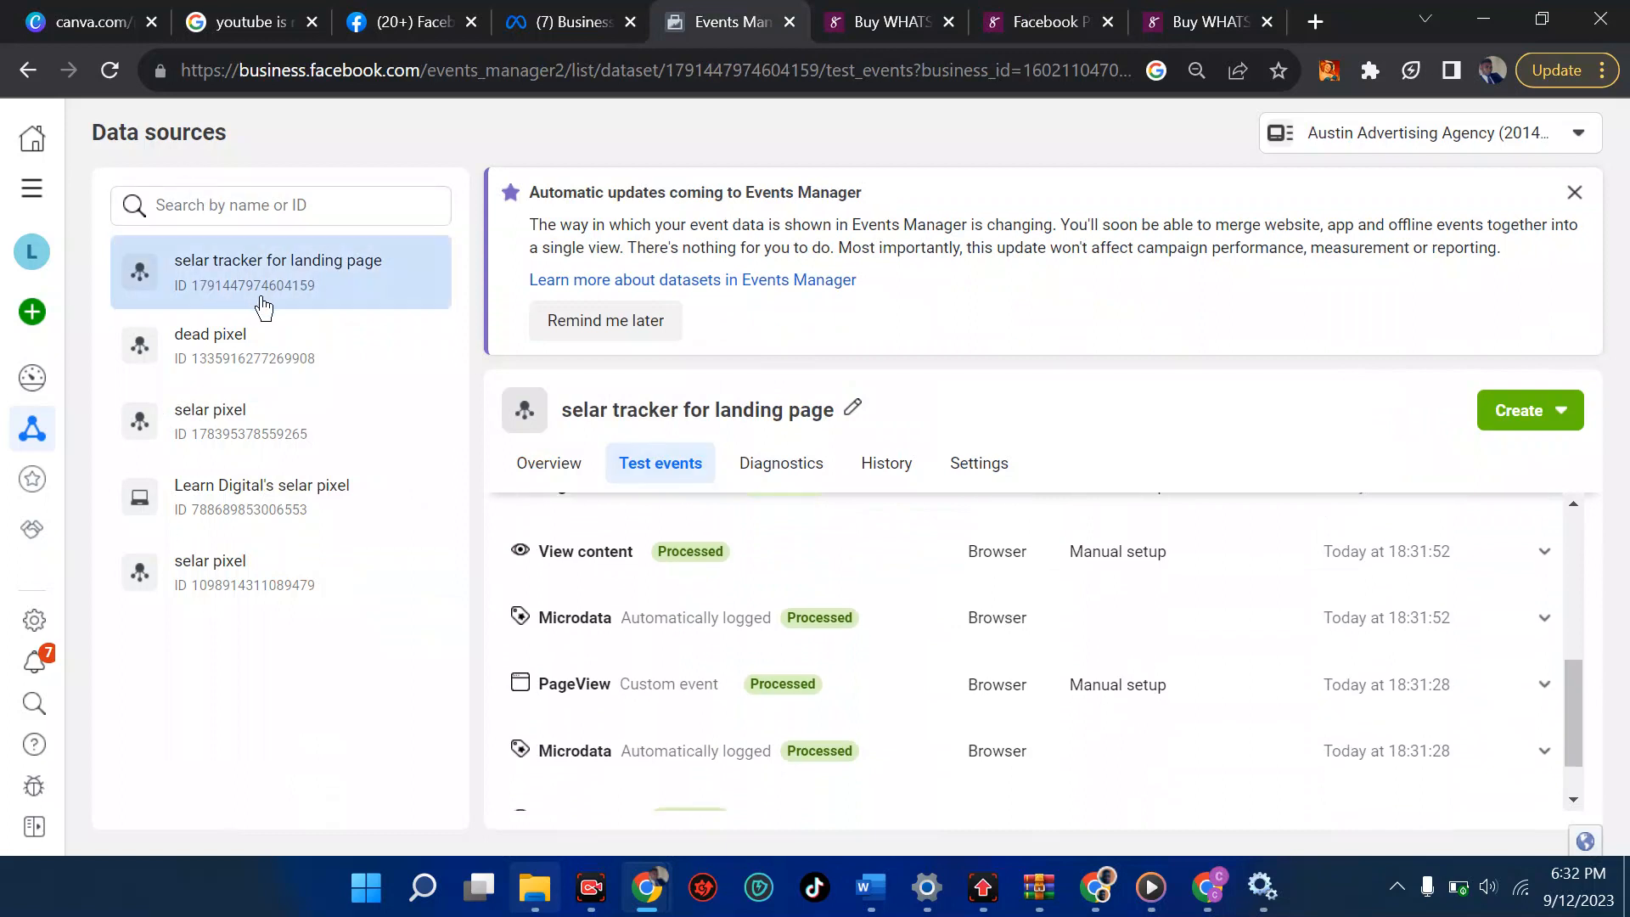
scroll(840, 645, down, 1)
scroll(847, 650, up, 1)
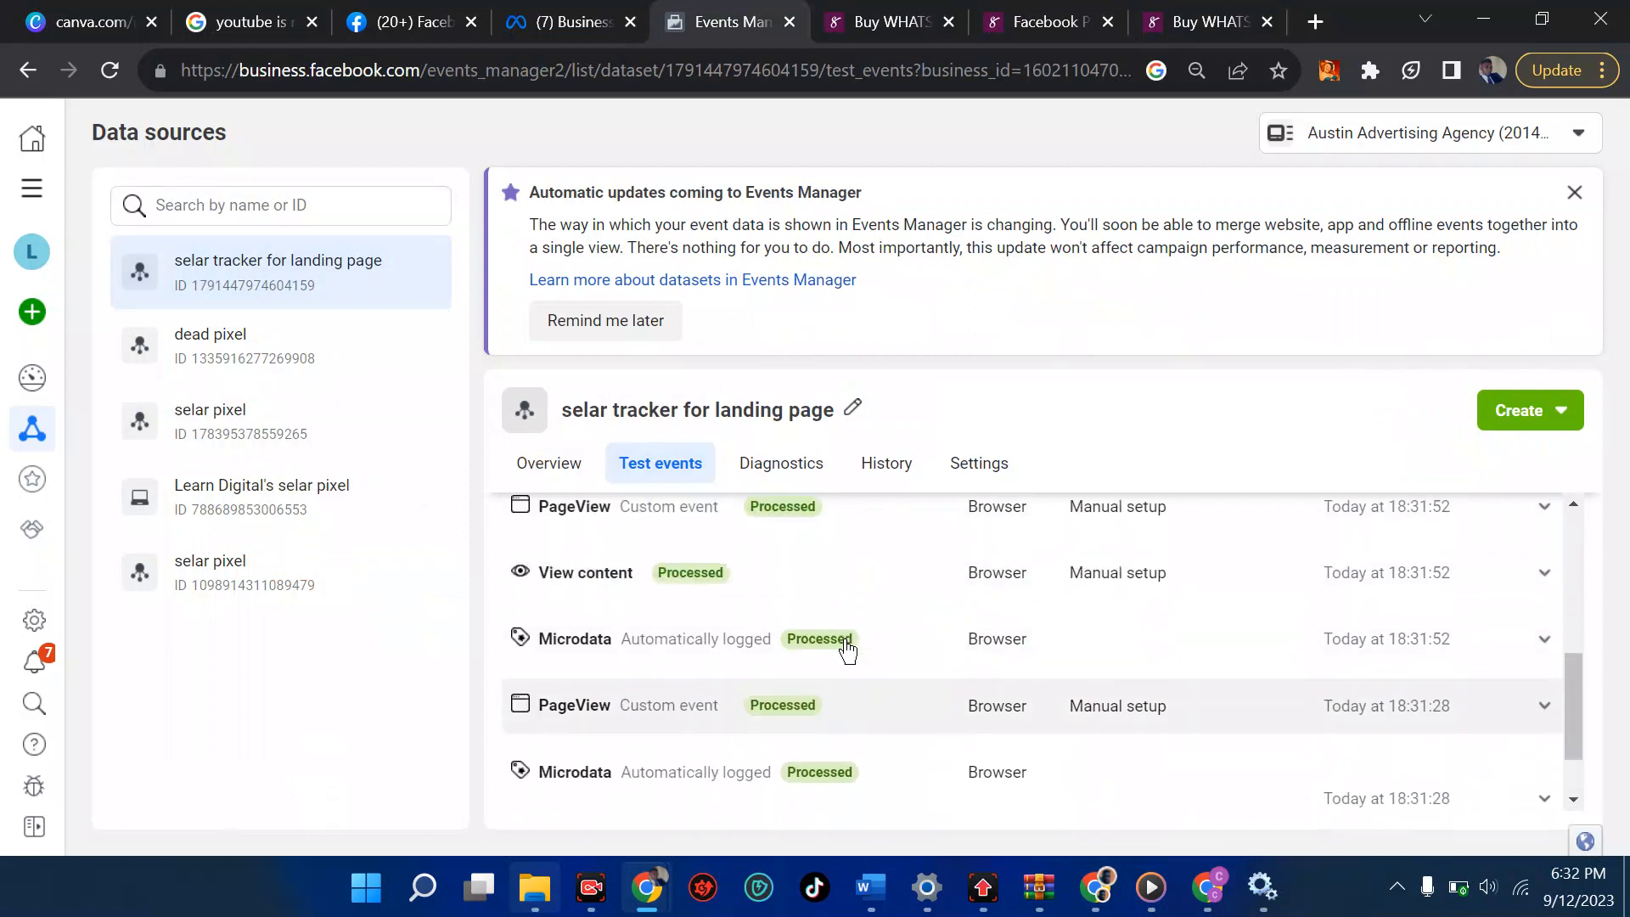
scroll(849, 657, up, 1)
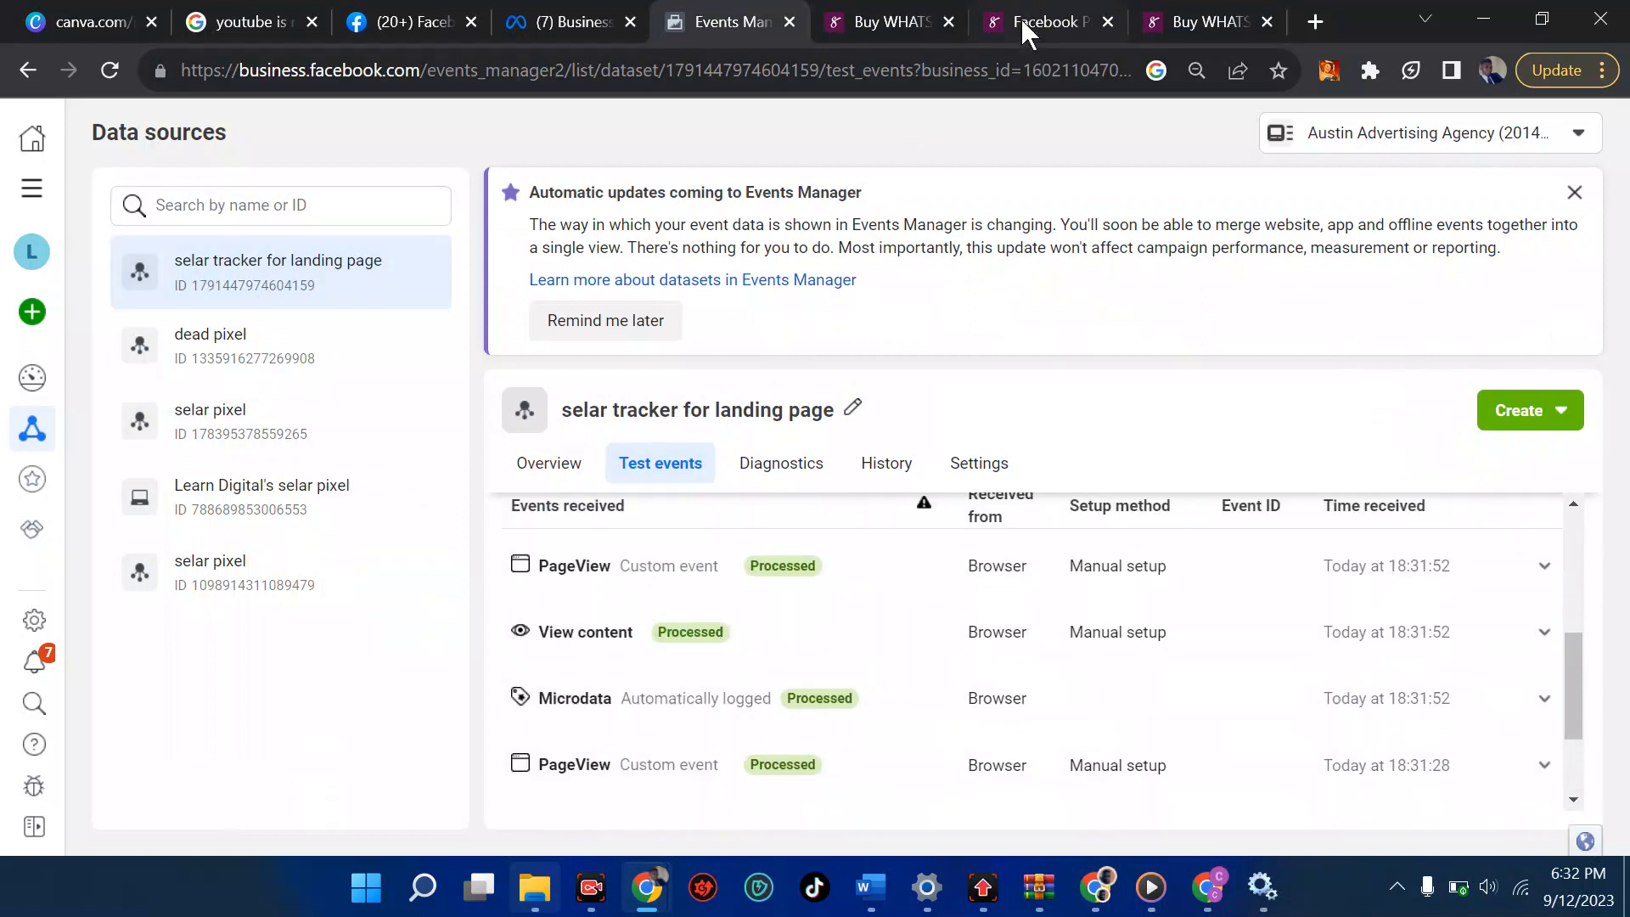
Return to the Selar product page, buy the WhatsApp automation course and proceed from the cart to checkout.
click(870, 39)
scroll(1083, 513, down, 3)
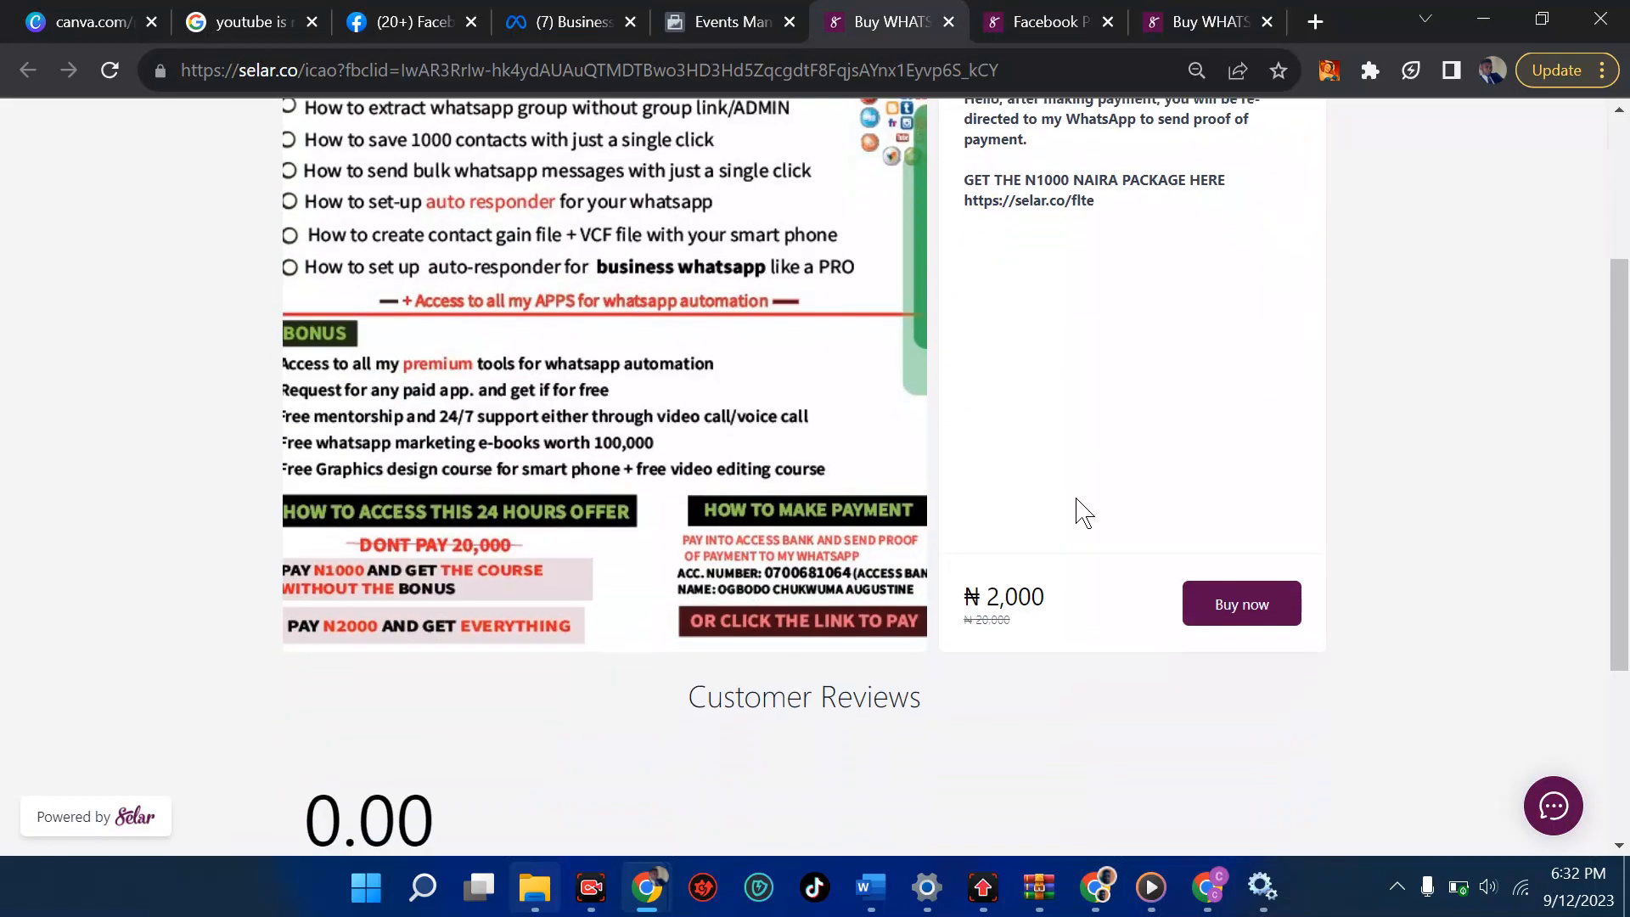
scroll(1082, 513, up, 2)
scroll(1082, 513, down, 3)
click(1247, 495)
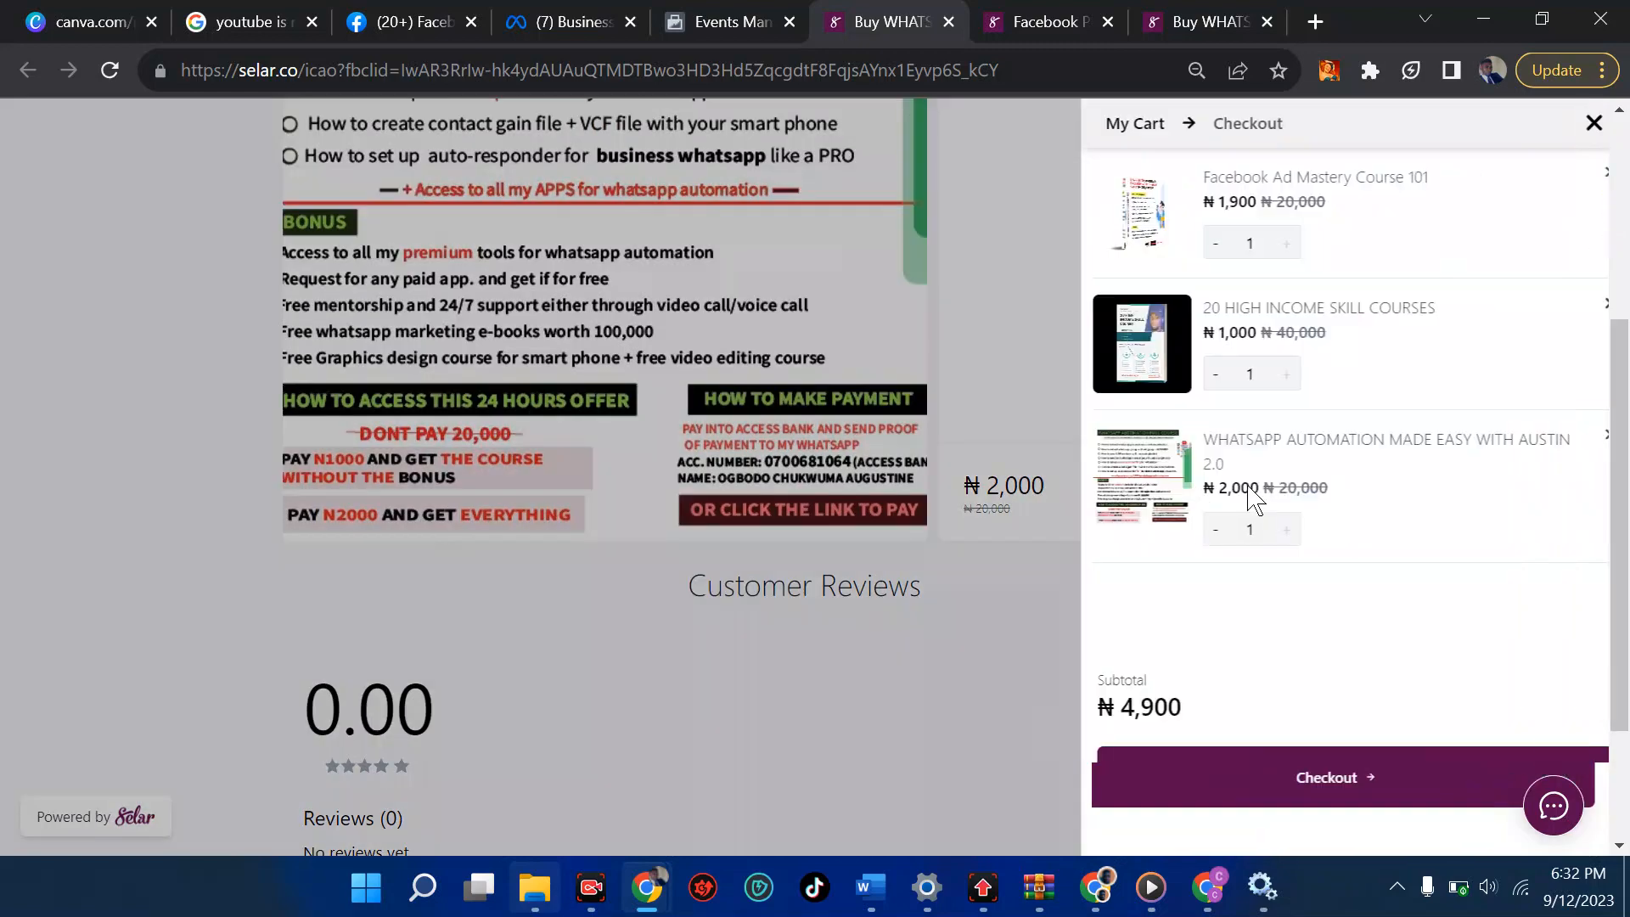
click(1179, 787)
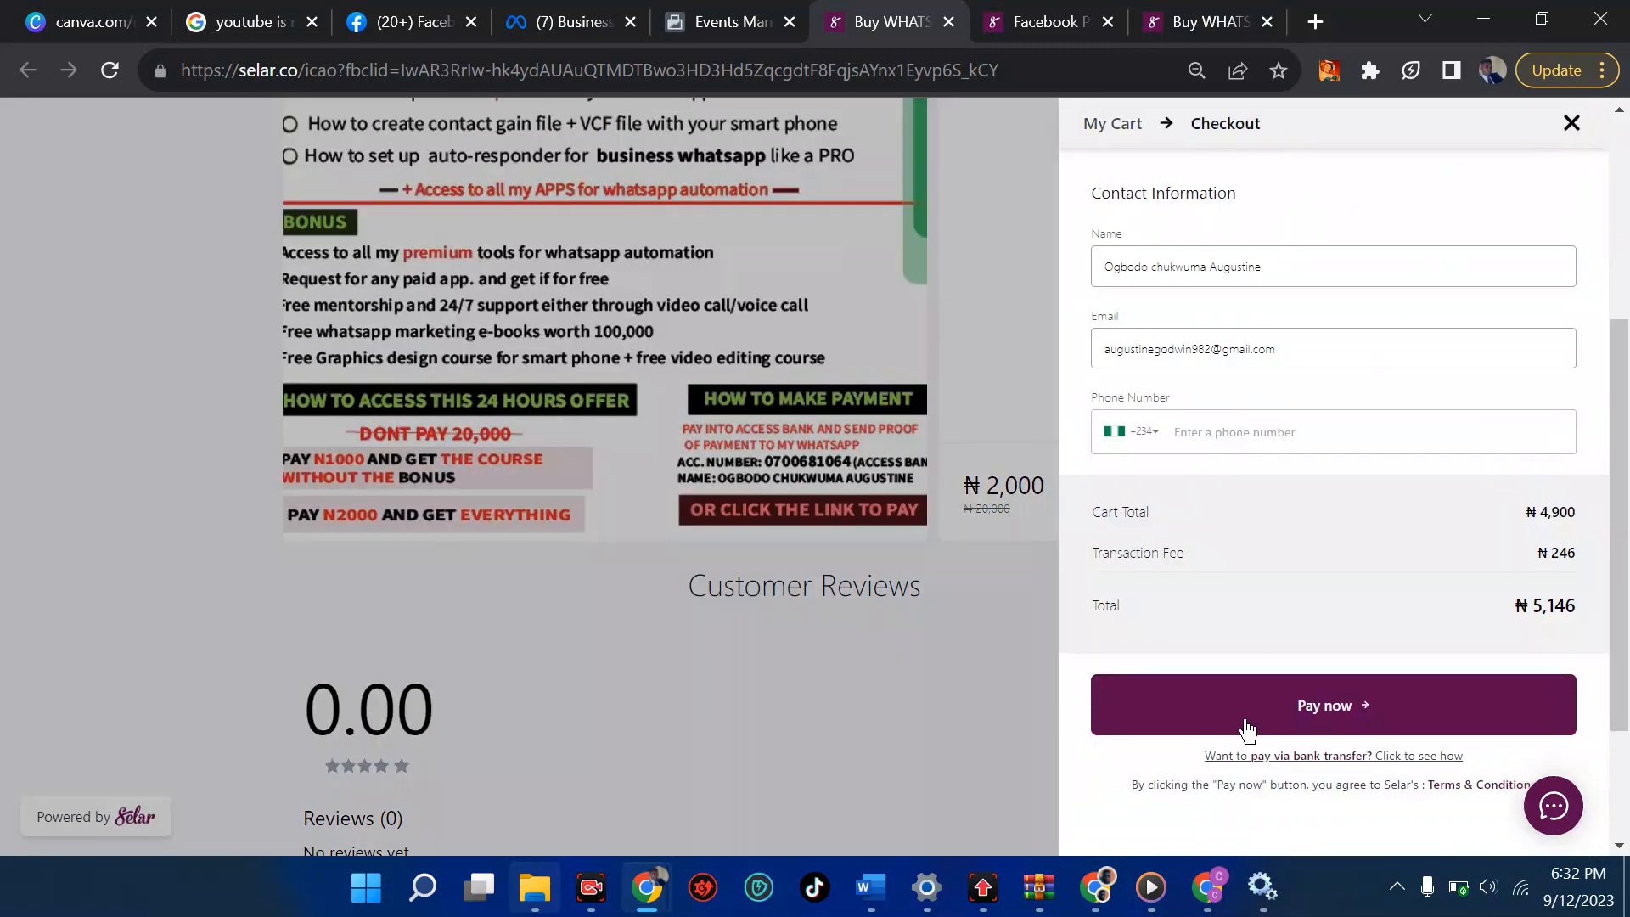
Fill in the checkout contact details with the saved phone number entry and proceed to payment.
click(1212, 430)
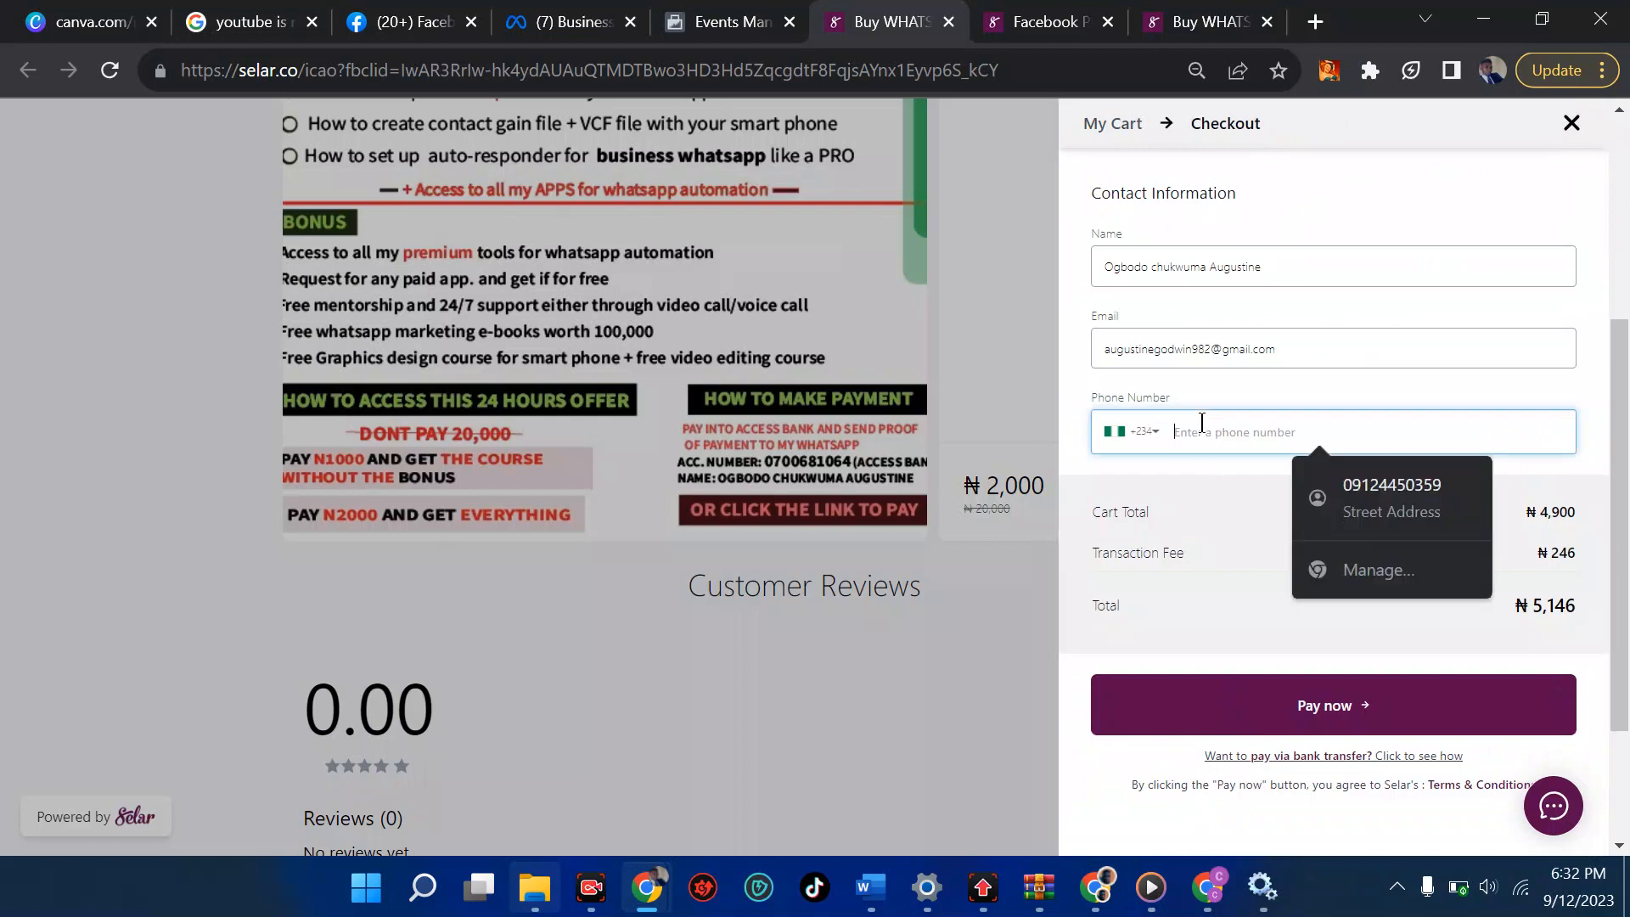
click(1353, 477)
click(1221, 681)
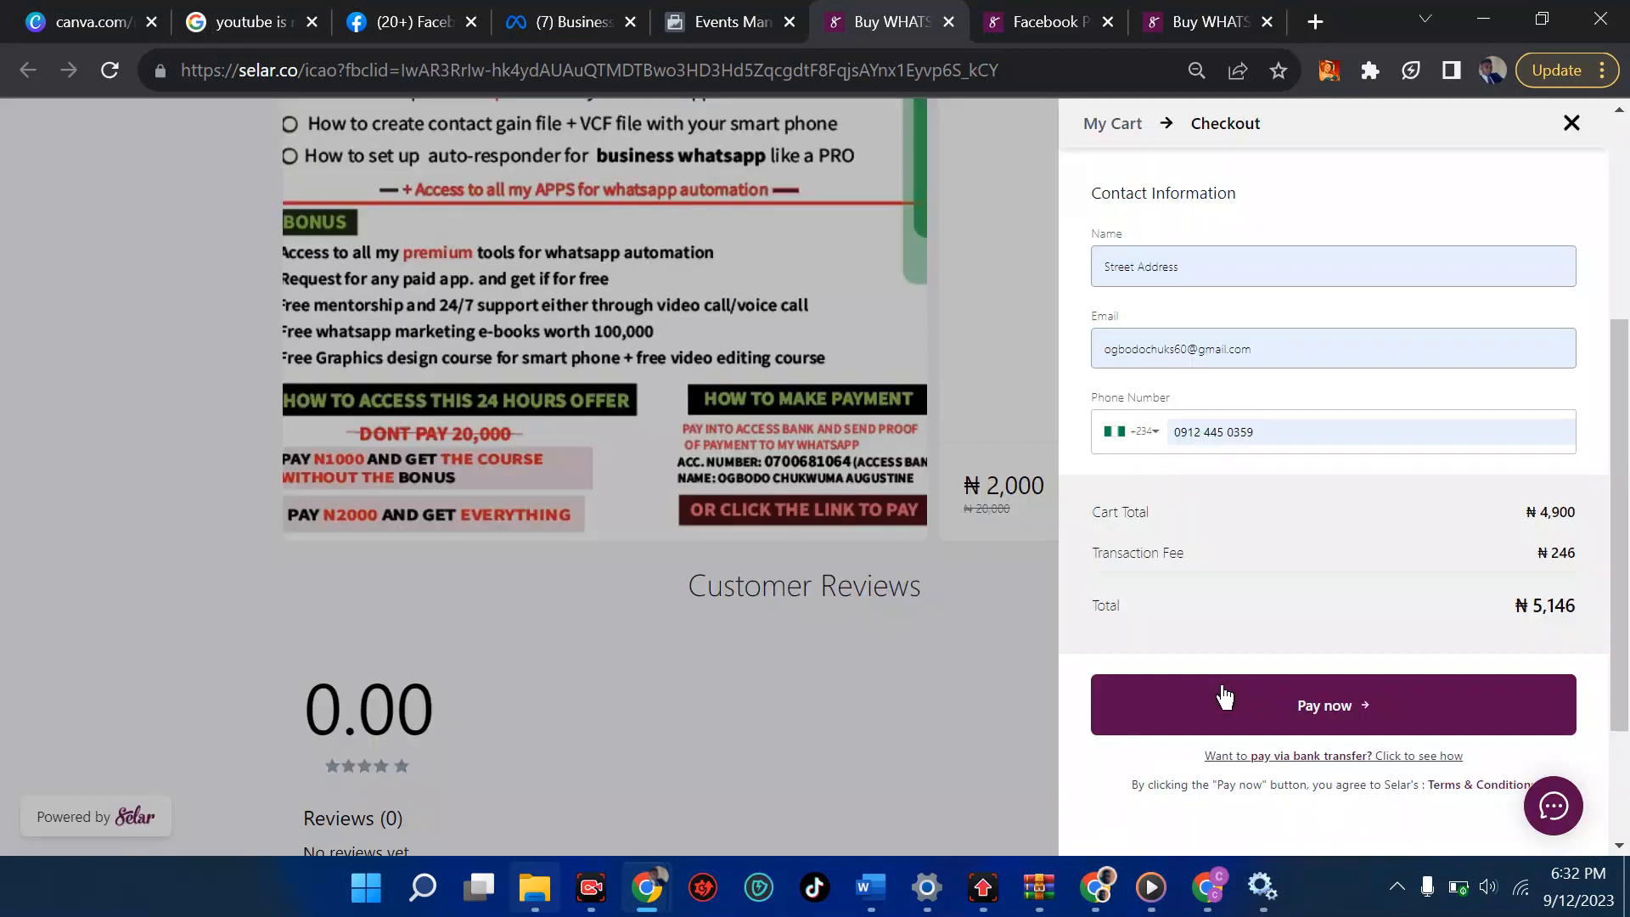
Copy the ID of the "selar pixel" dataset listed below "dead pixel" into Selar's Facebook Pixel integration and update the pixel.
click(720, 22)
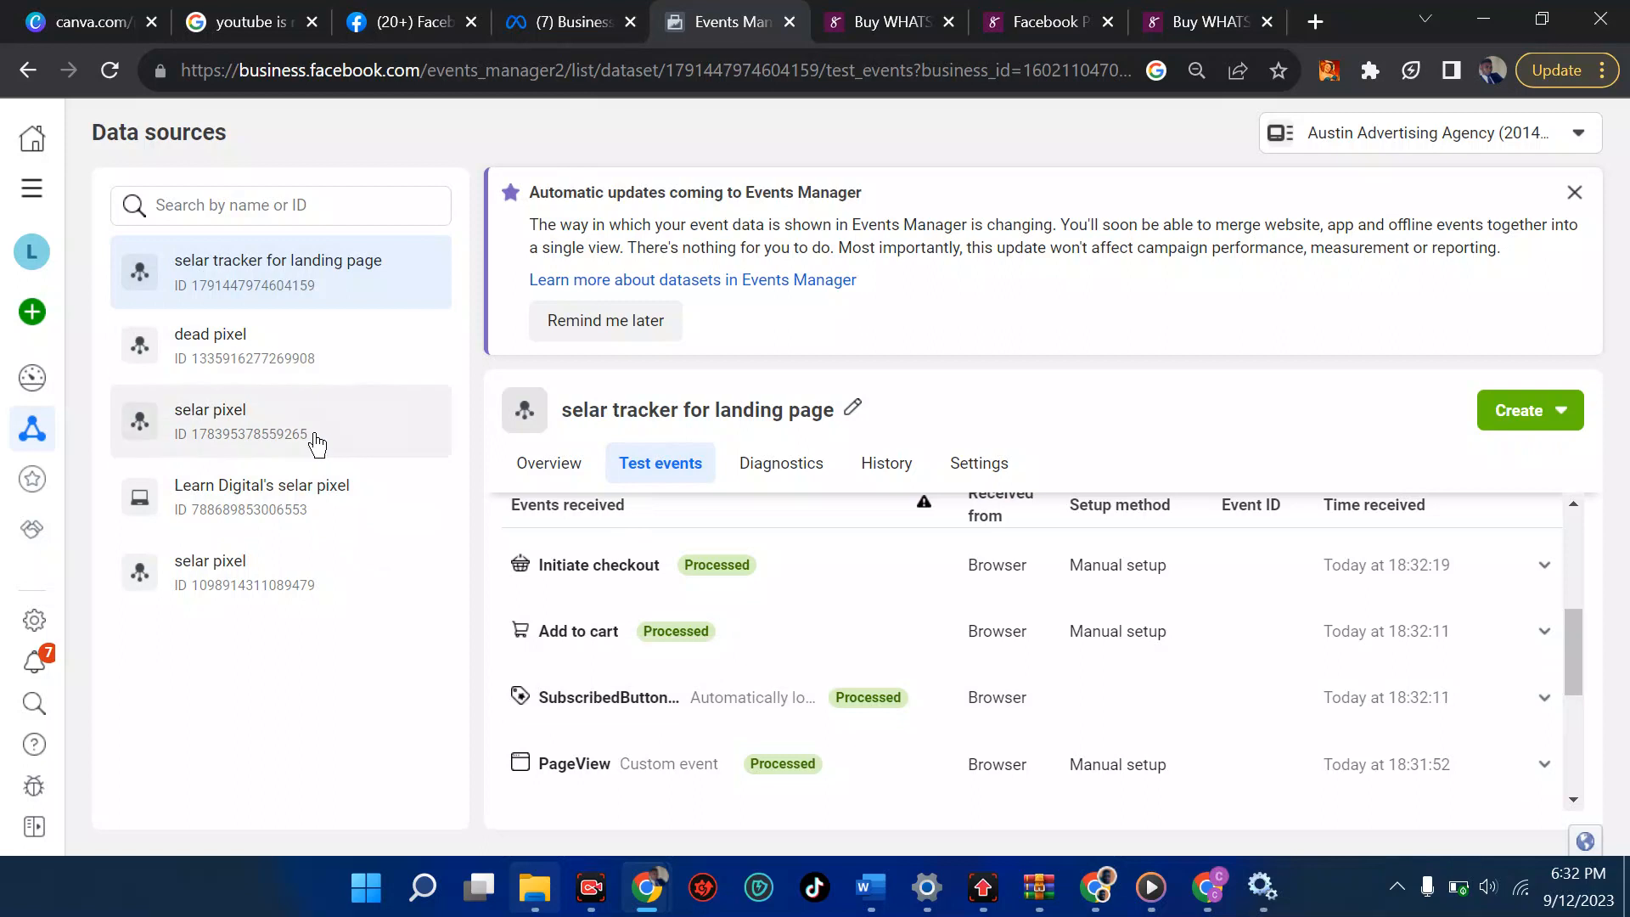
drag(309, 439, 189, 449)
key(ctrl+c)
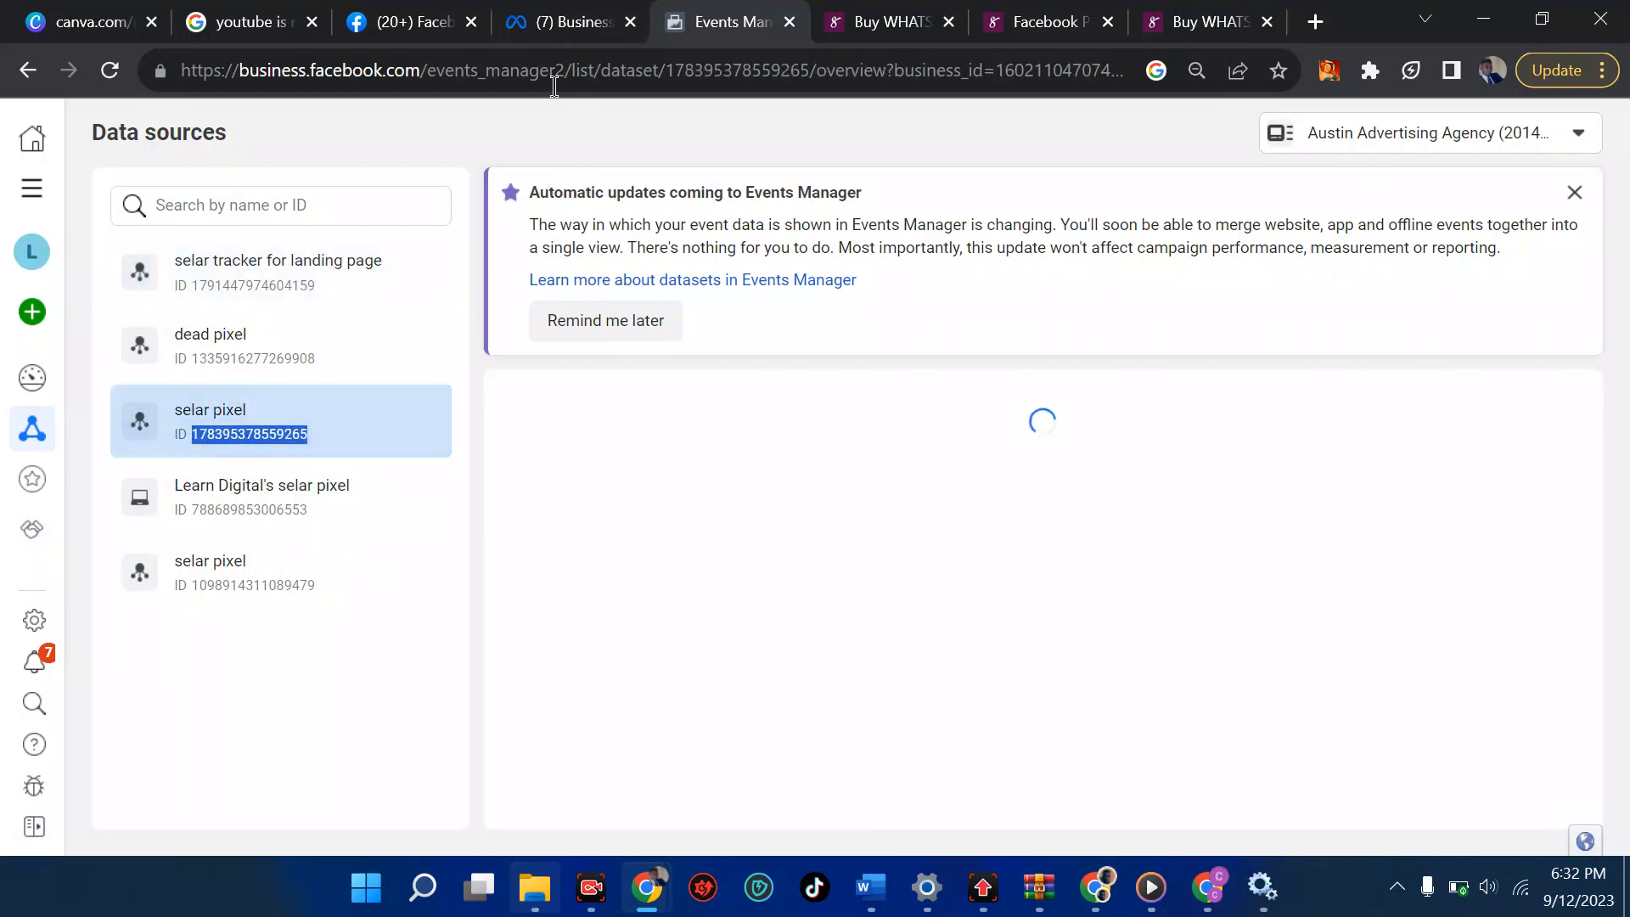
click(1031, 21)
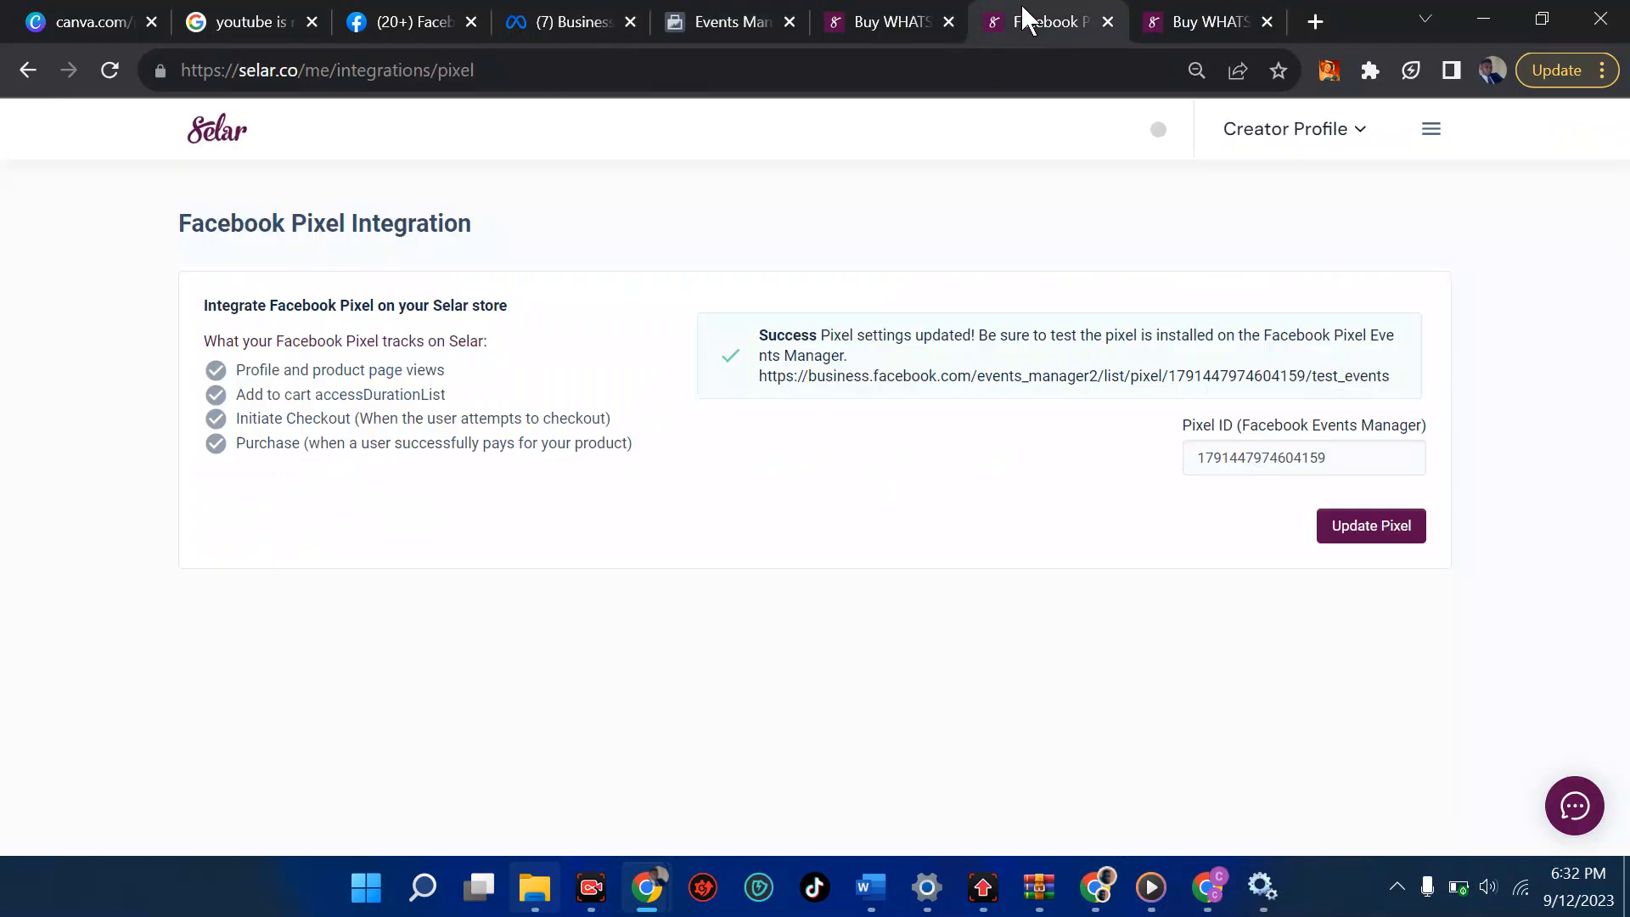
double_click(1266, 448)
key(ctrl+v)
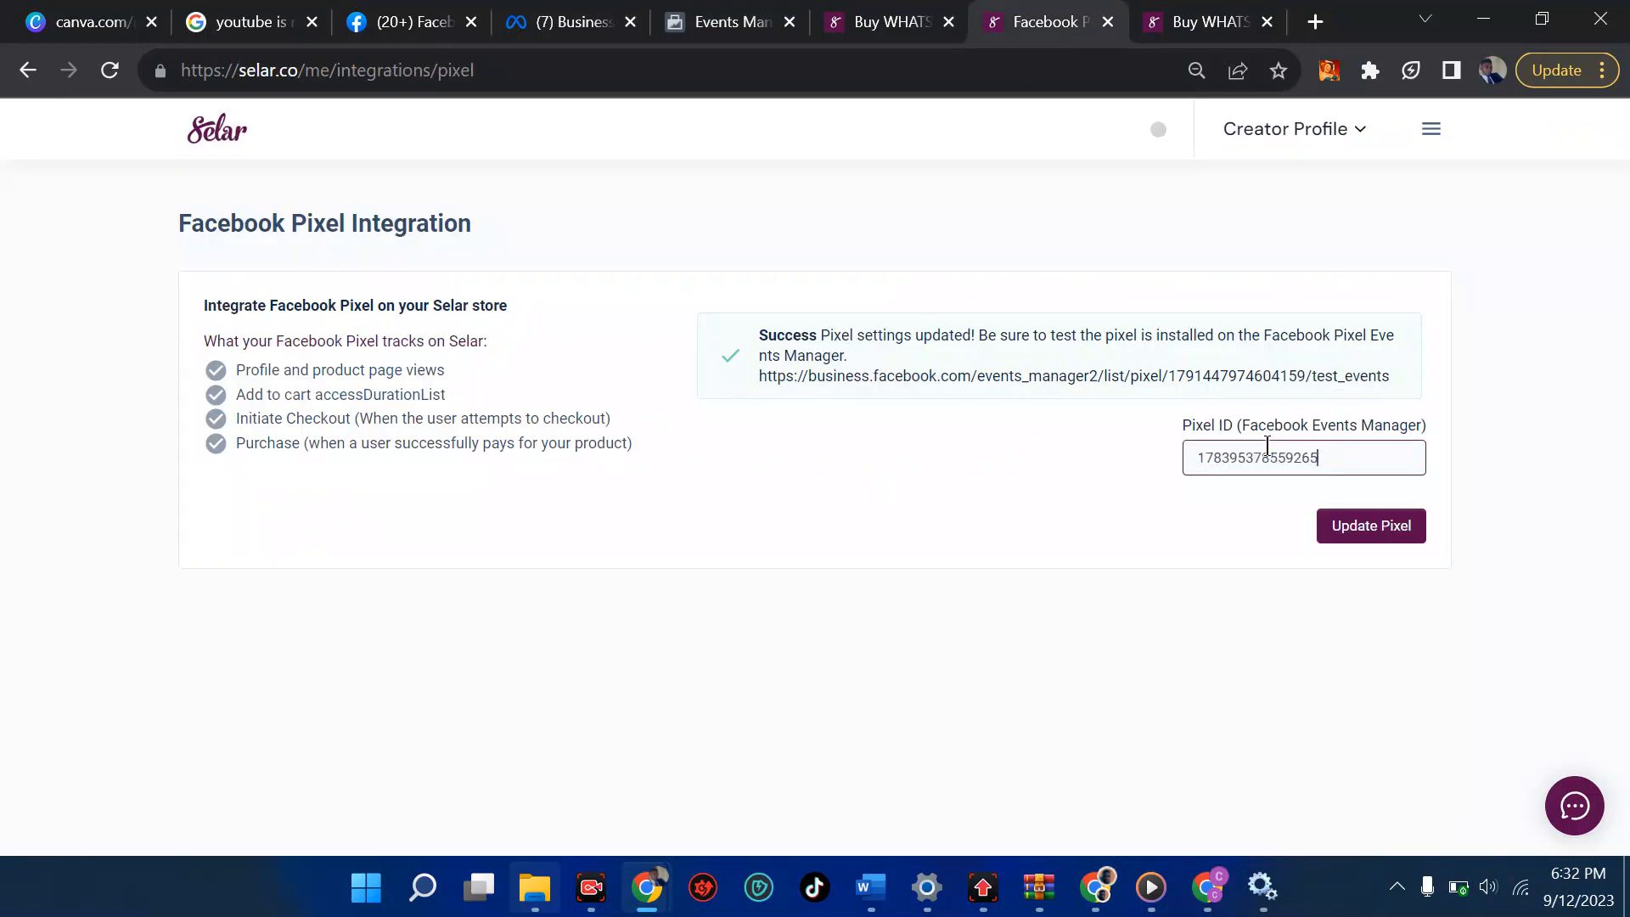
click(1396, 534)
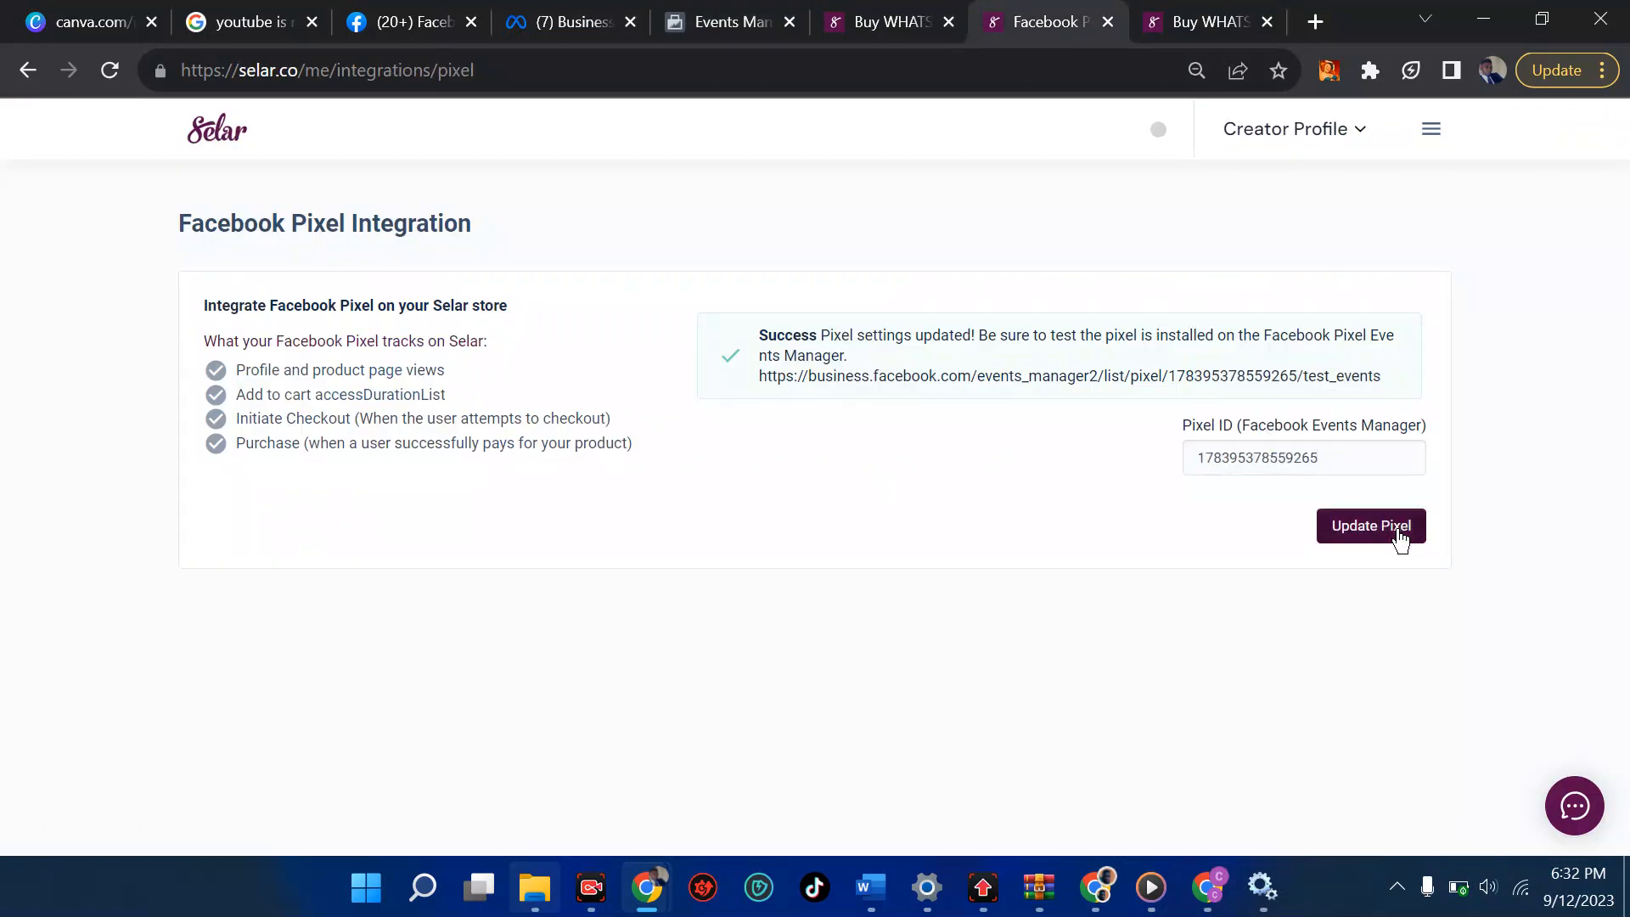
Reload the Selar product page to leave the payment form and start buying the WhatsApp automation course again.
click(889, 25)
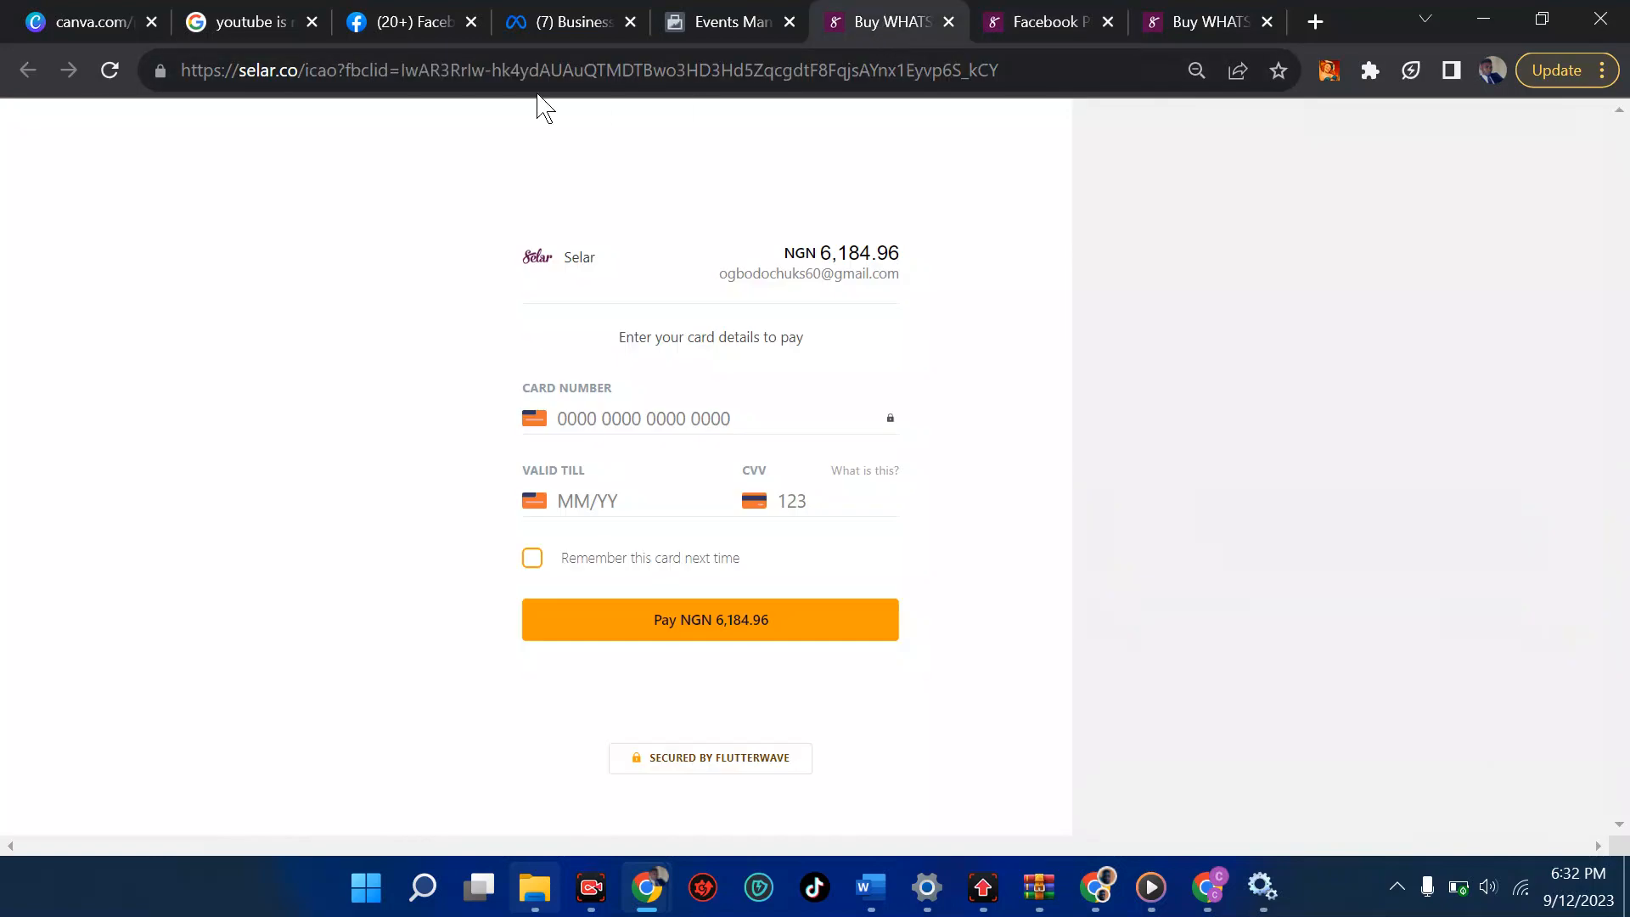
click(111, 71)
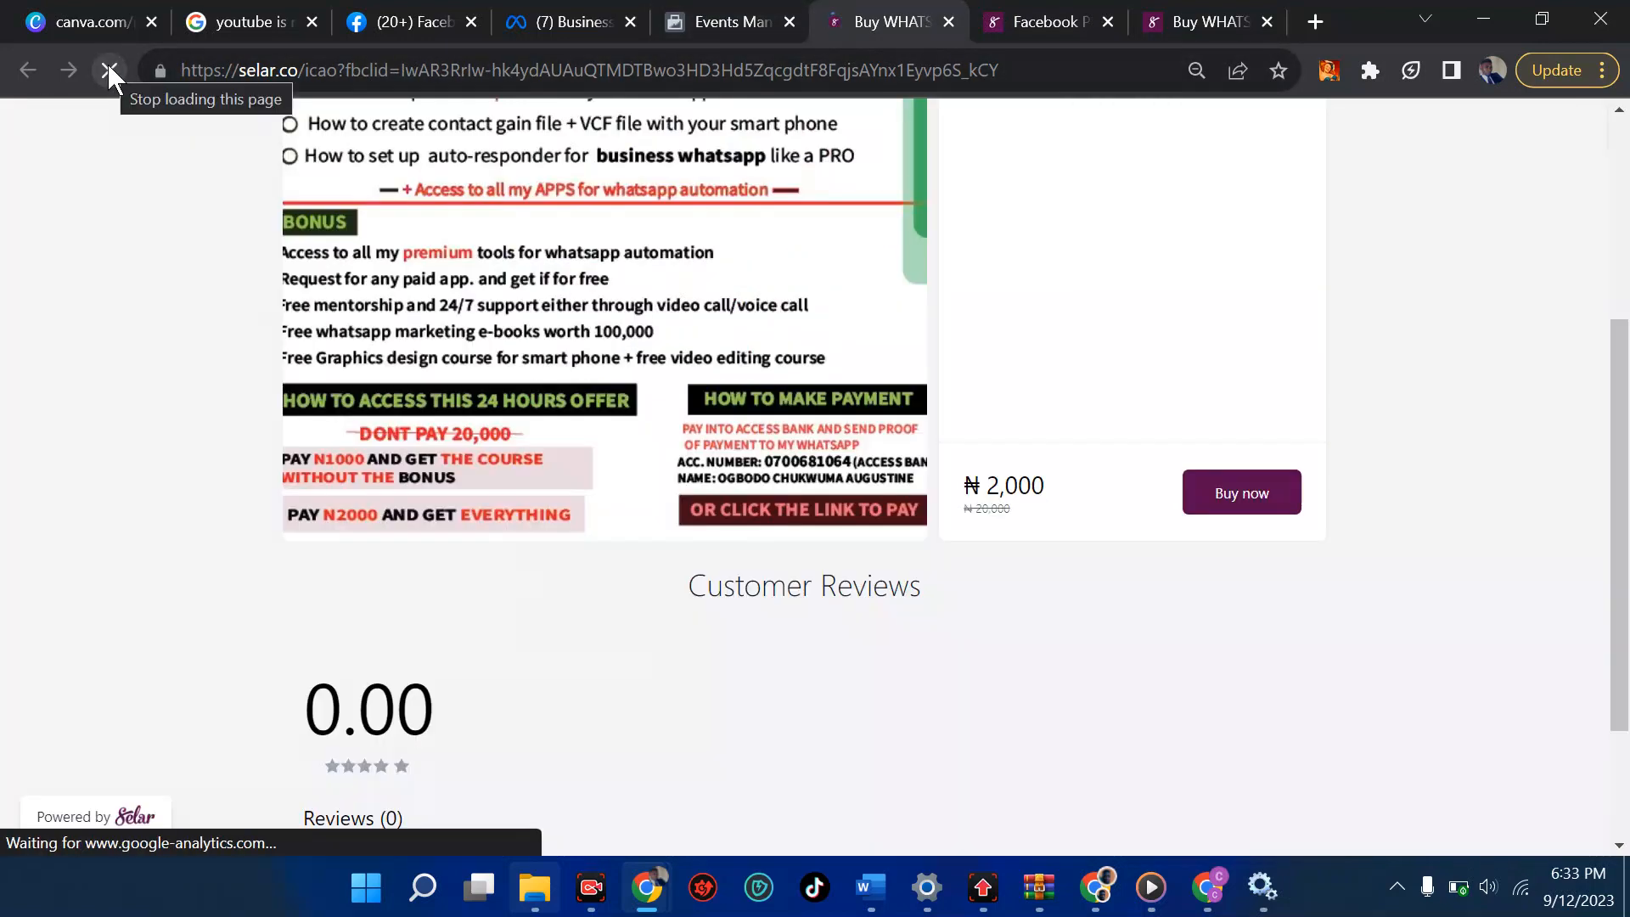
click(1246, 499)
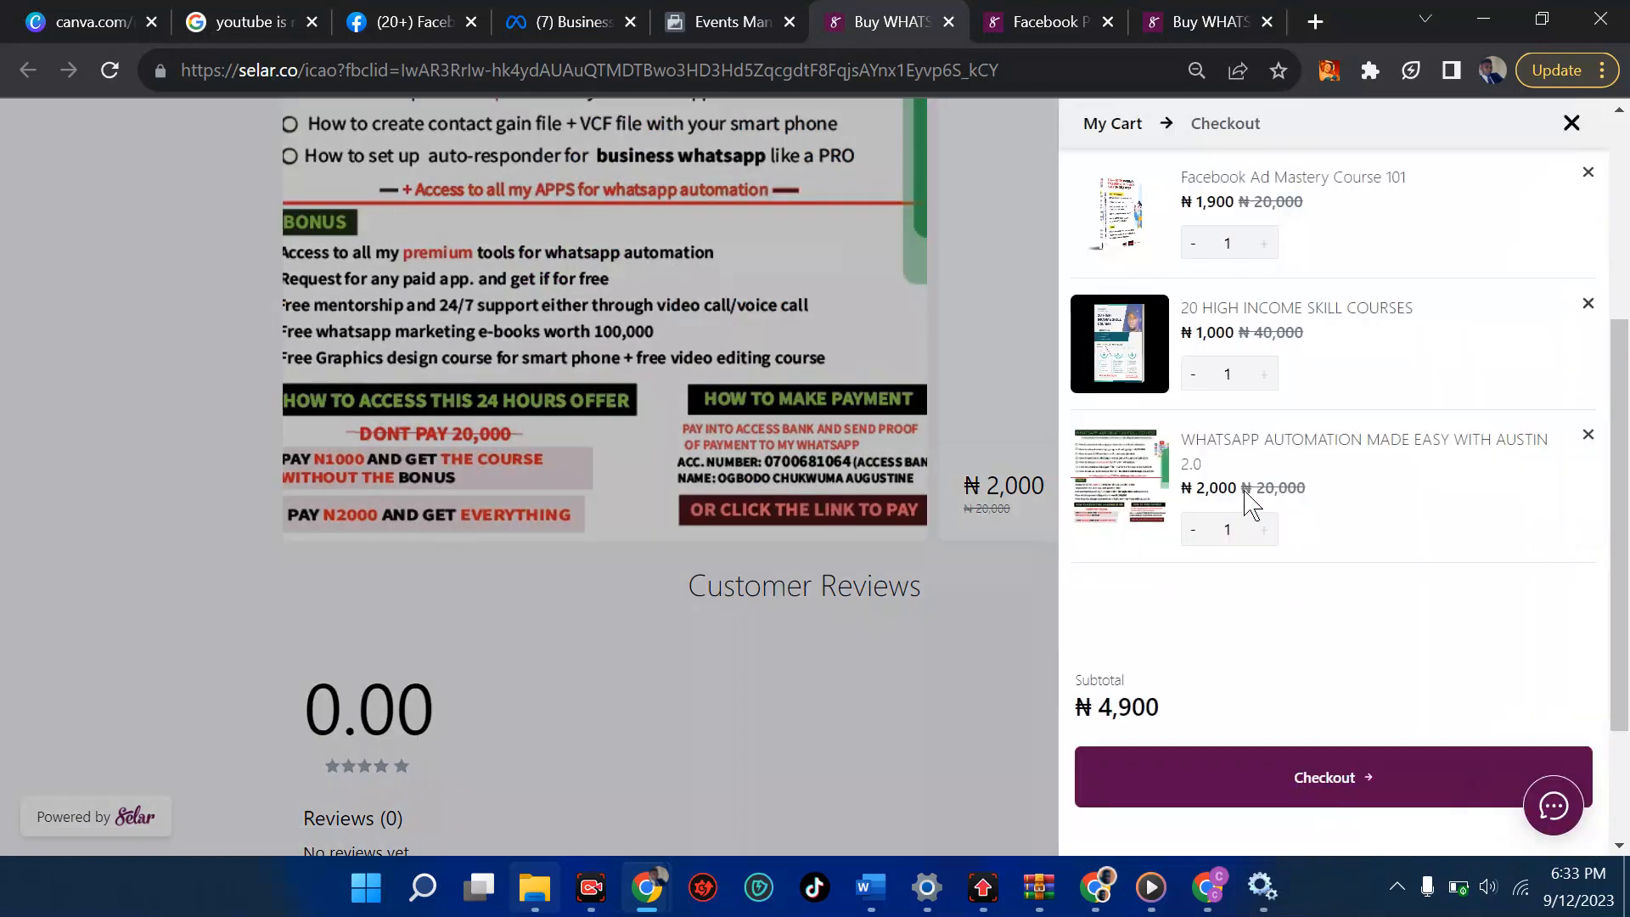
Open the test events of the "selar pixel" dataset in Events Manager and check them against the open Selar cart.
click(741, 23)
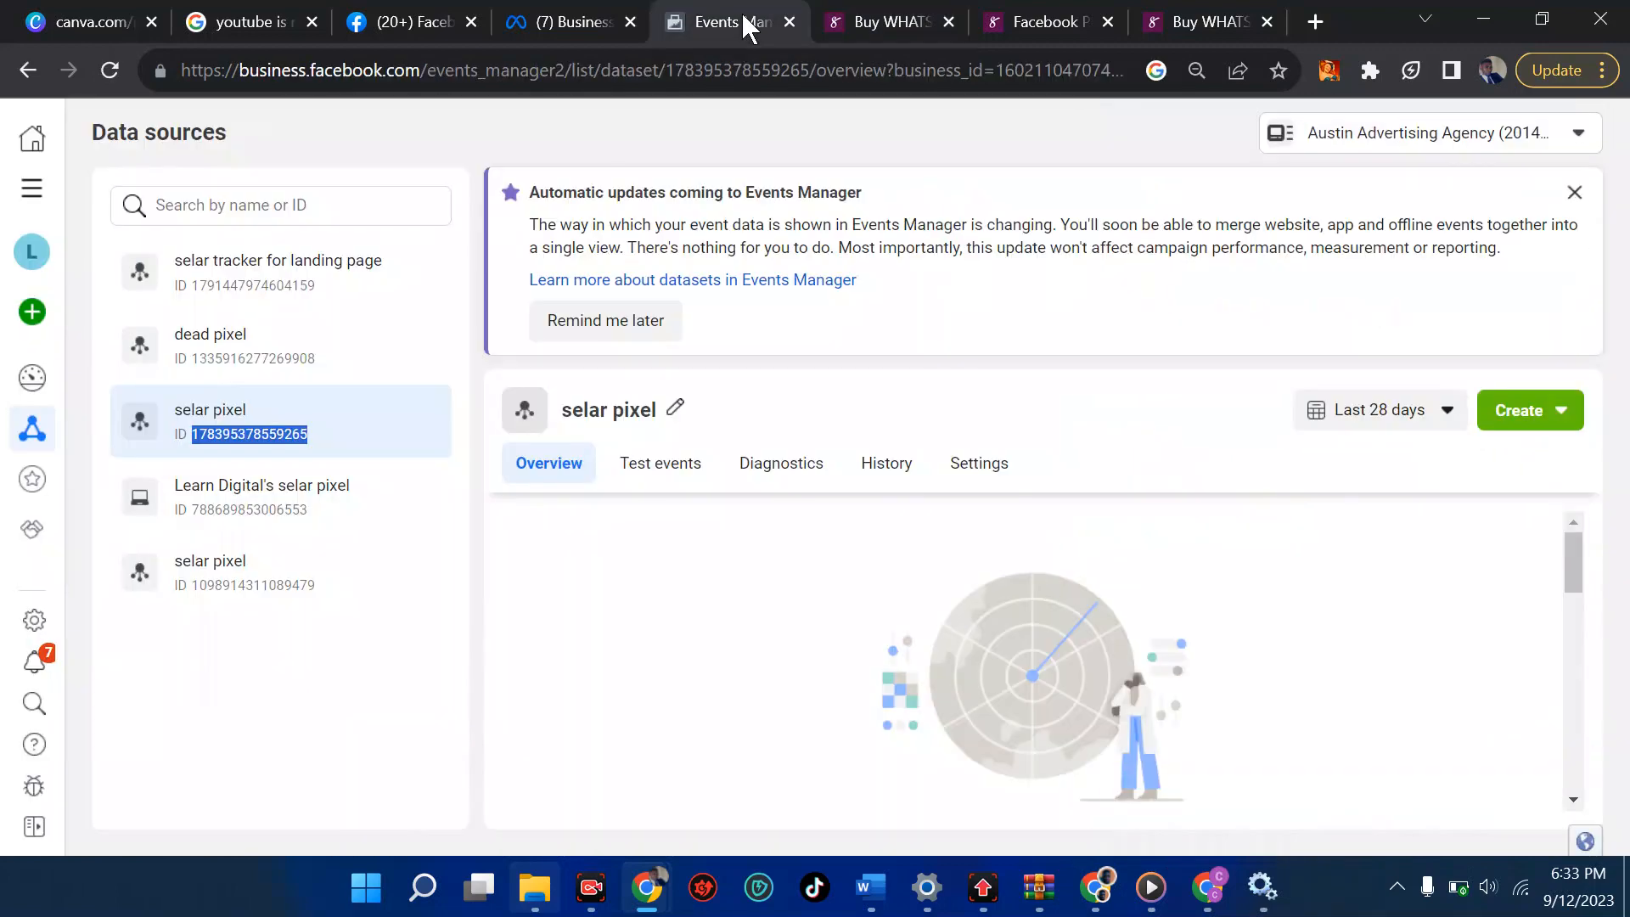
click(246, 422)
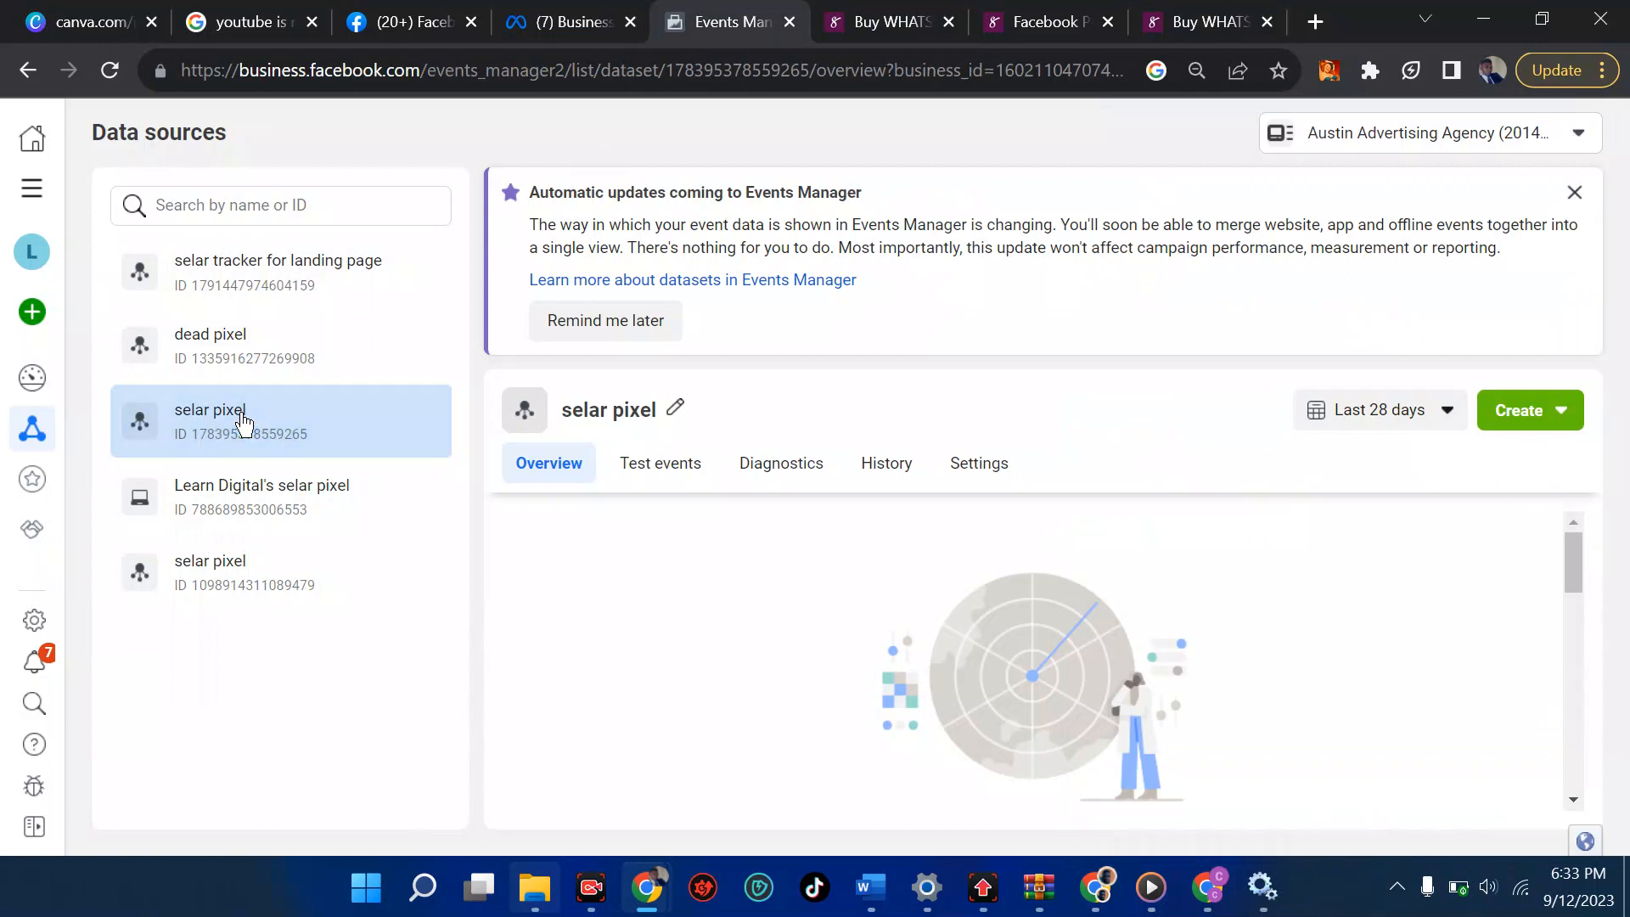
click(641, 469)
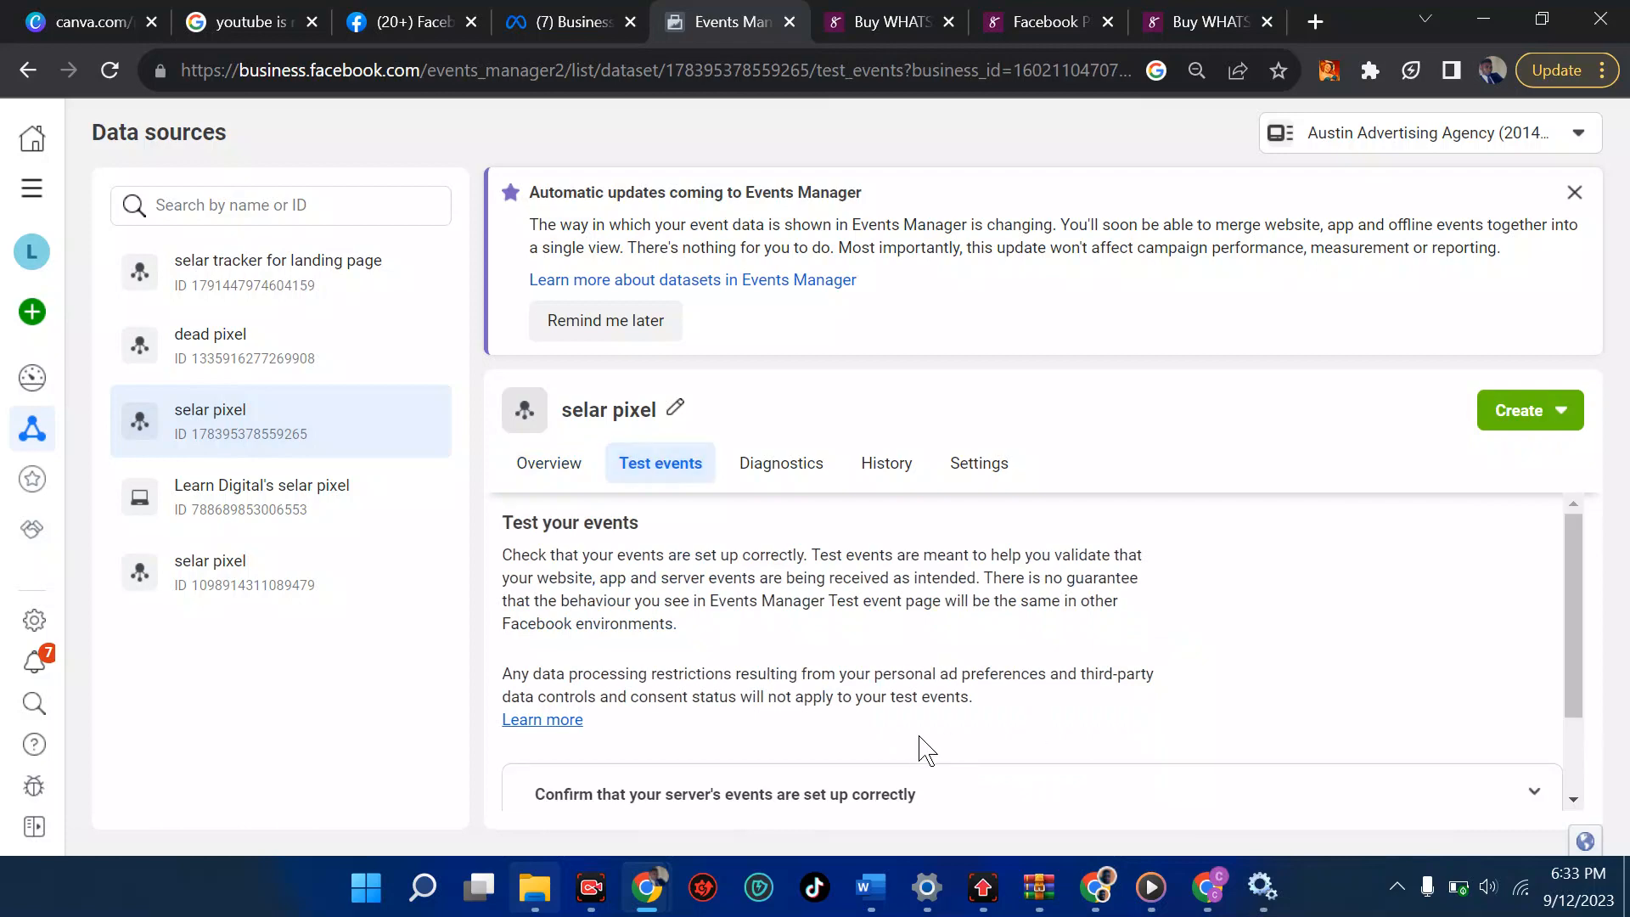
click(880, 5)
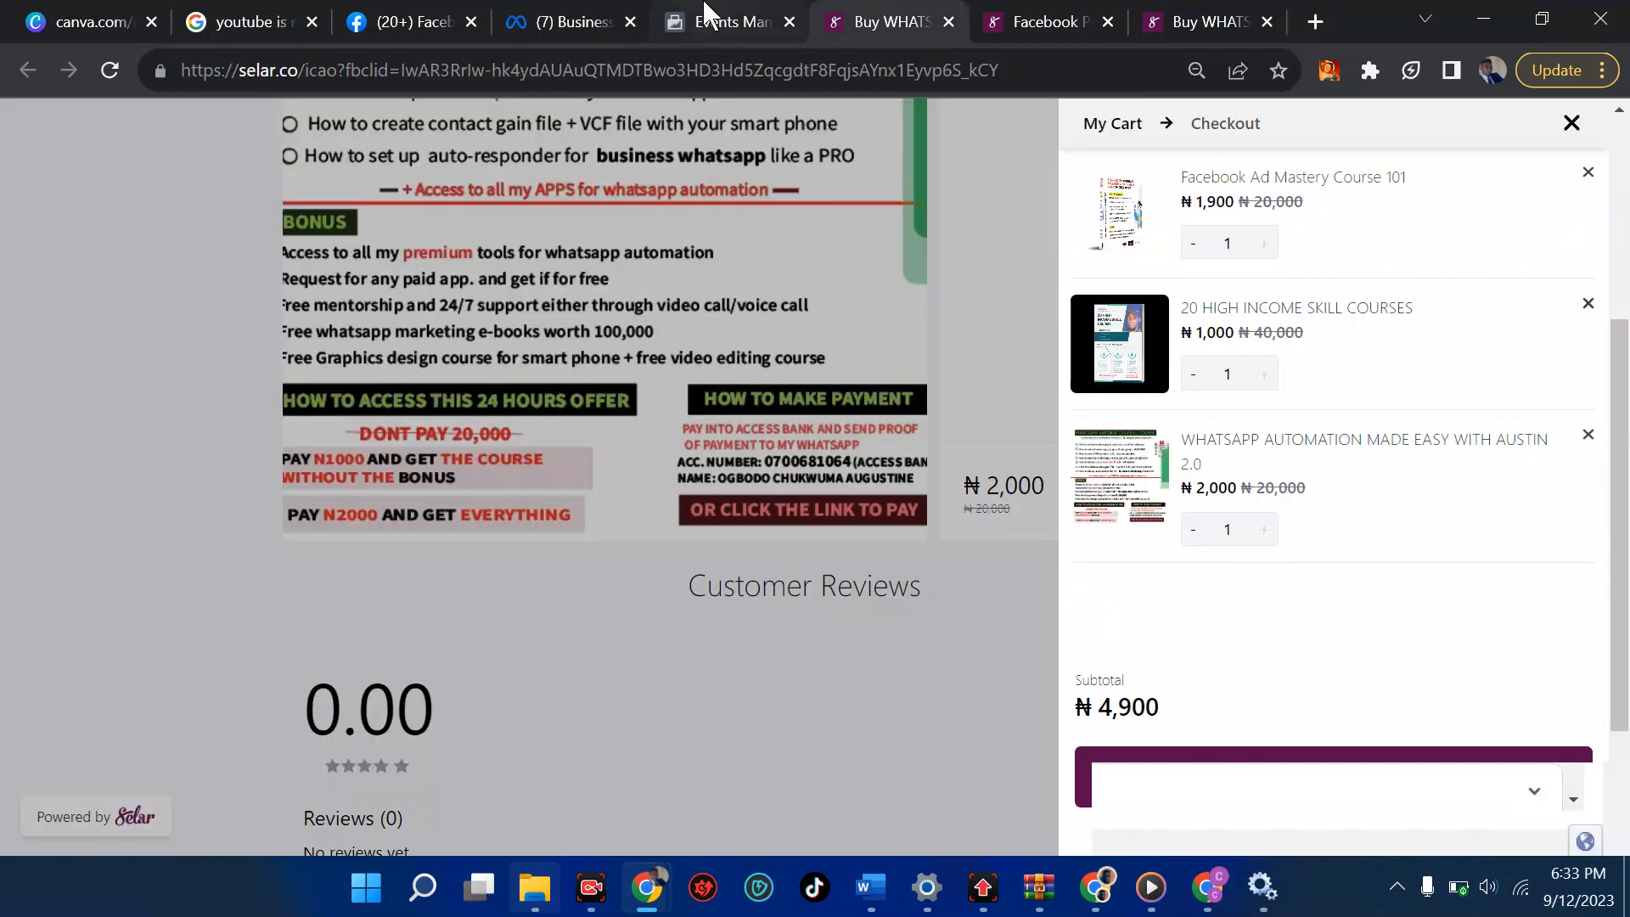
click(705, 12)
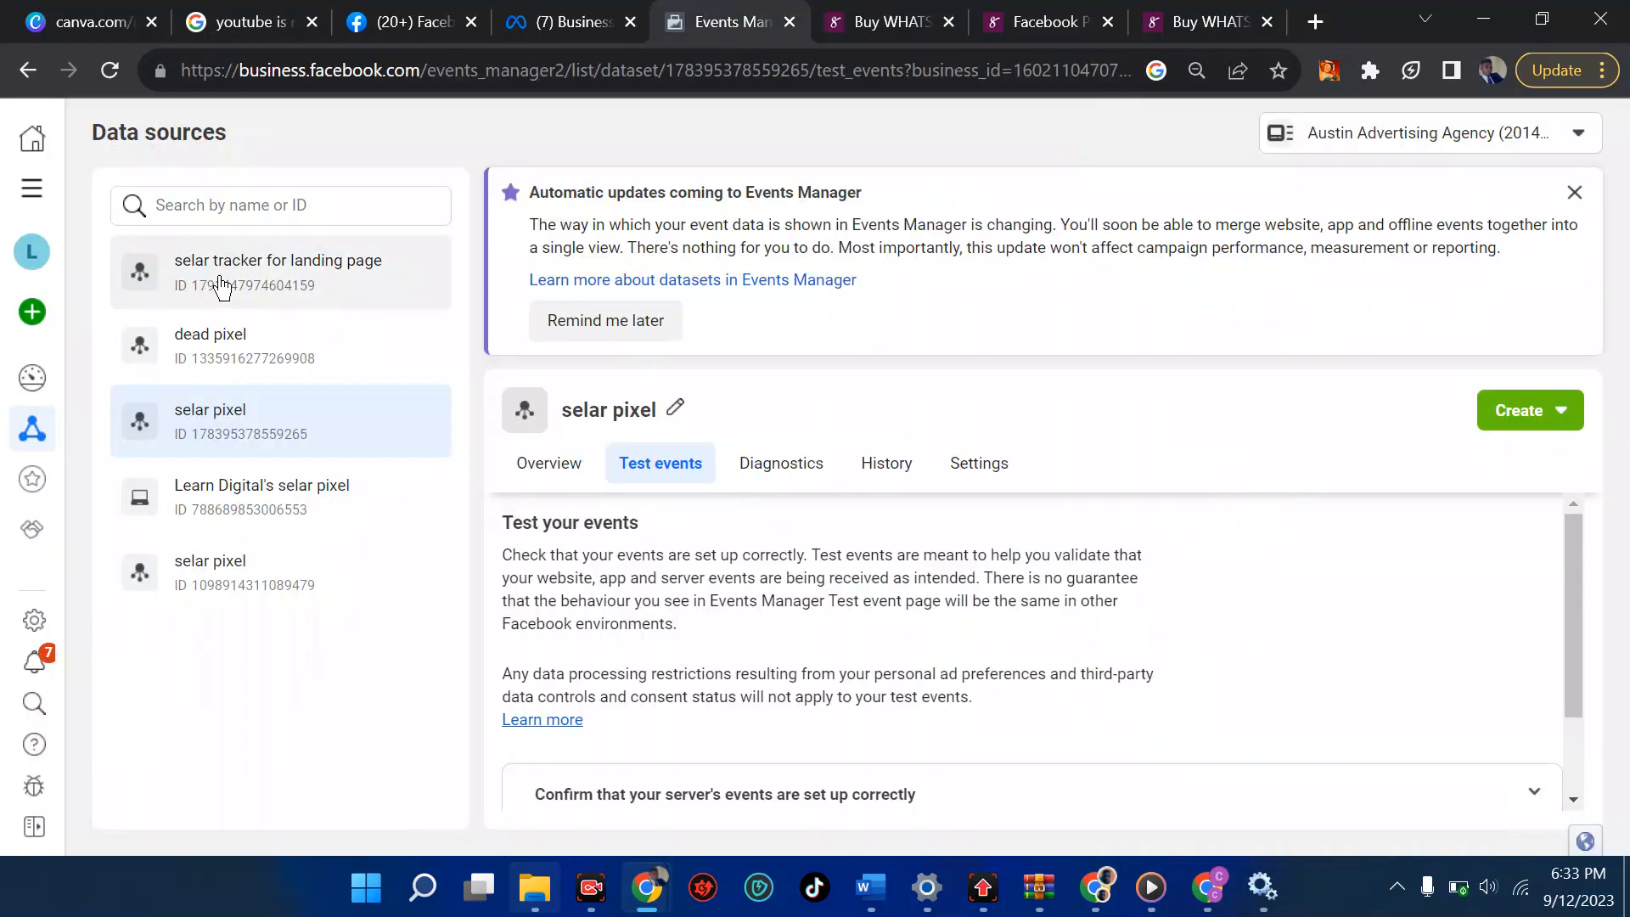
Copy the ID of the "dead pixel" dataset into the Selar store's Facebook Pixel integration and update the pixel.
click(226, 357)
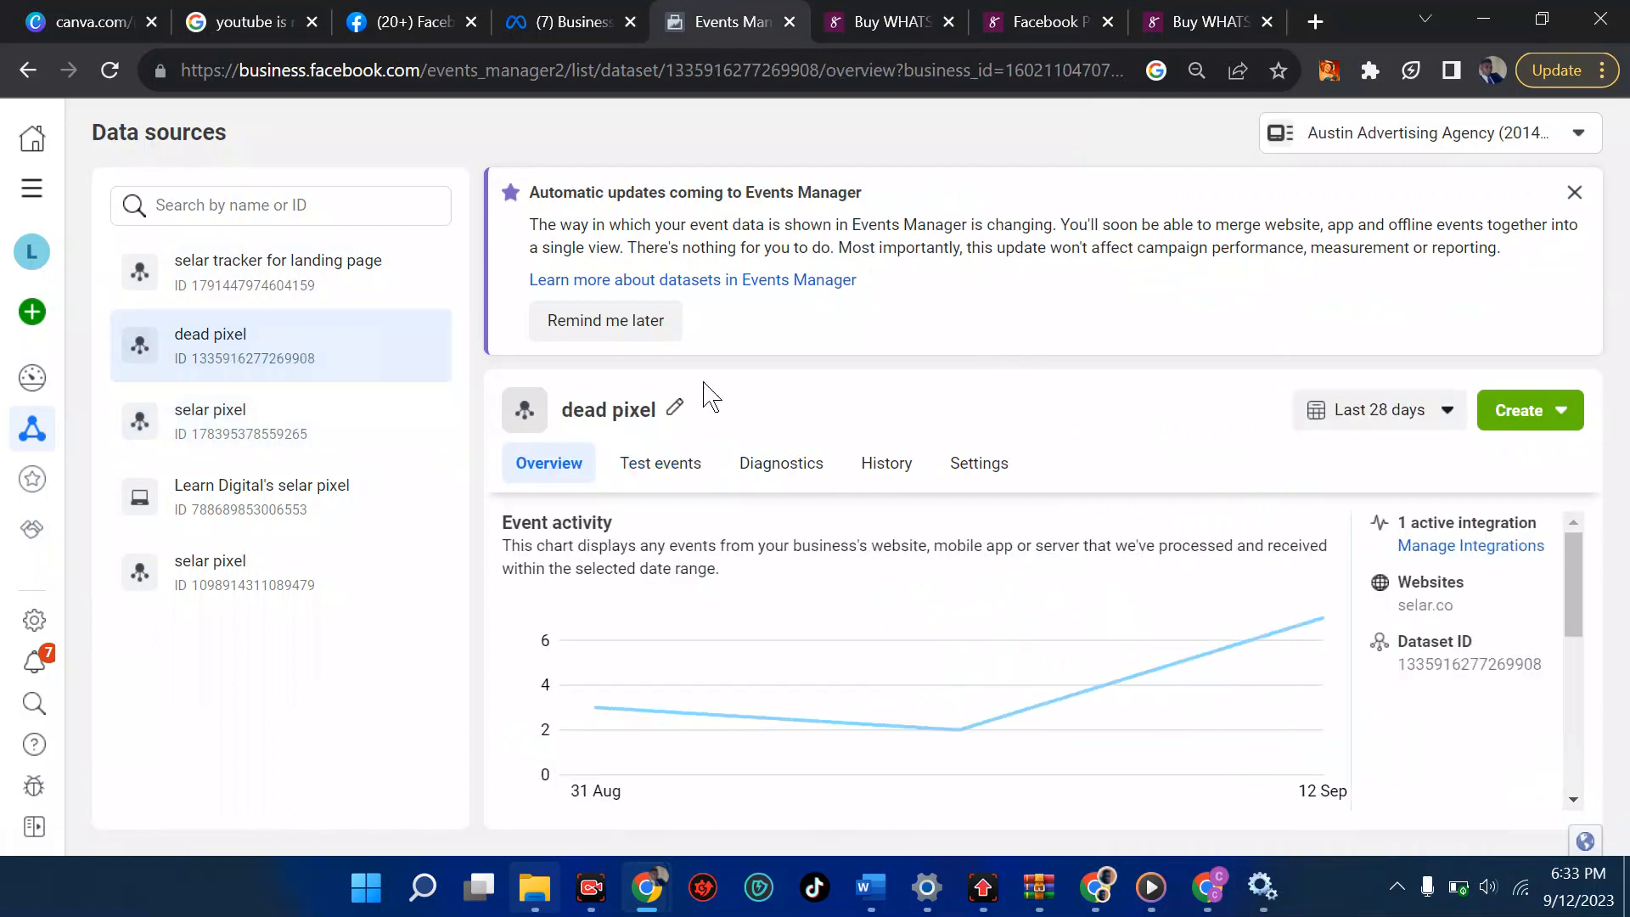
drag(319, 363, 193, 365)
key(ctrl+c)
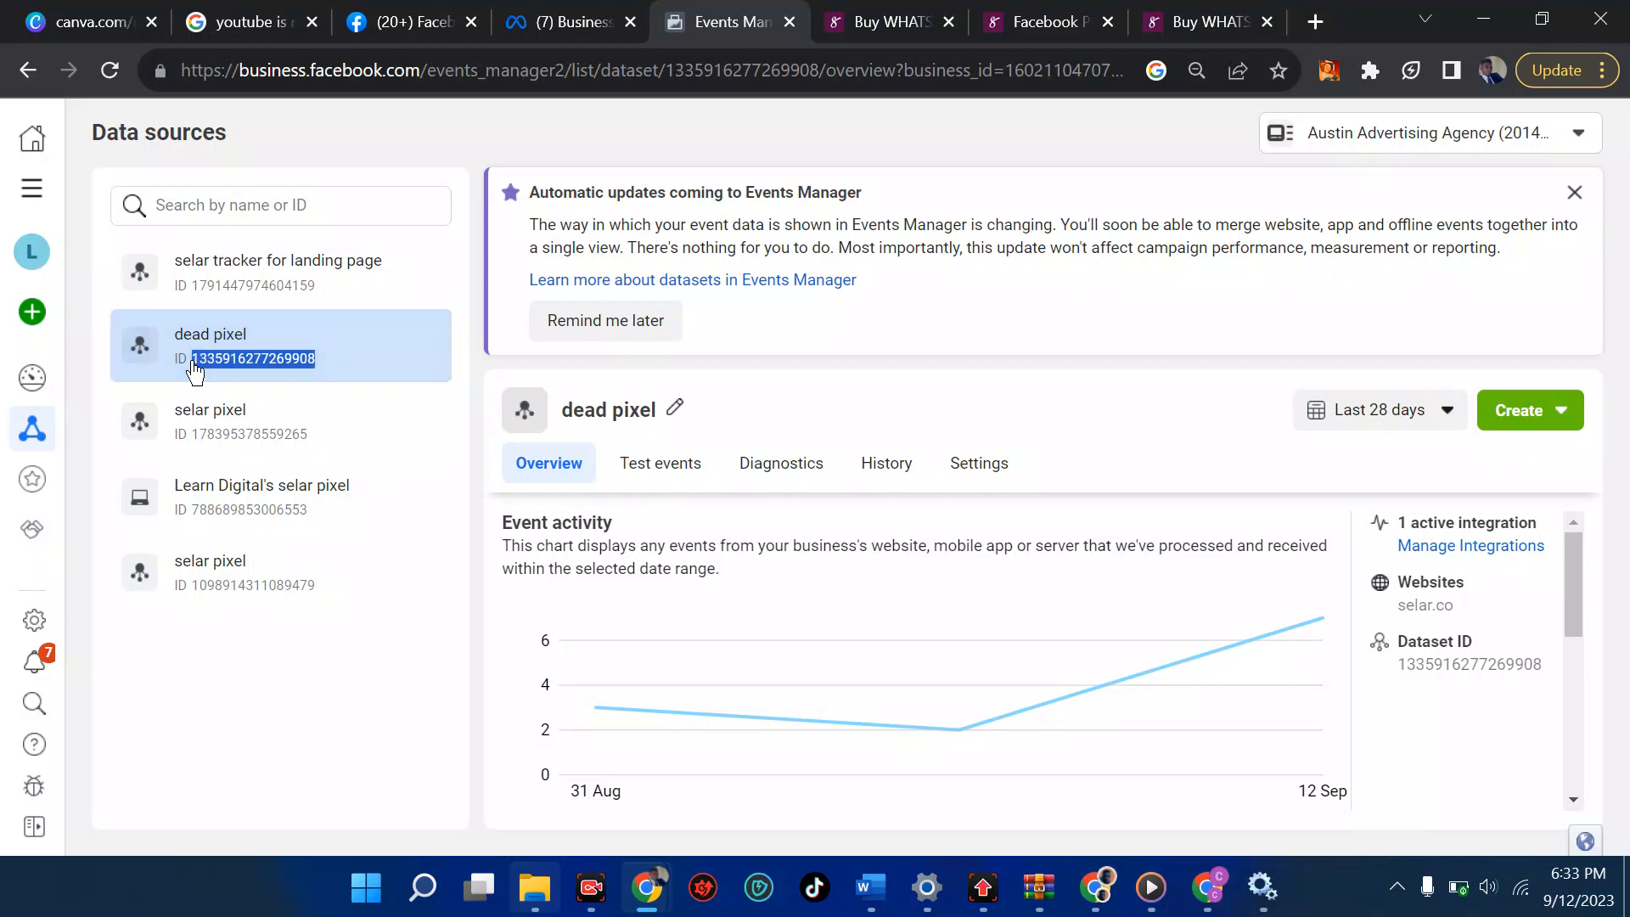
click(871, 7)
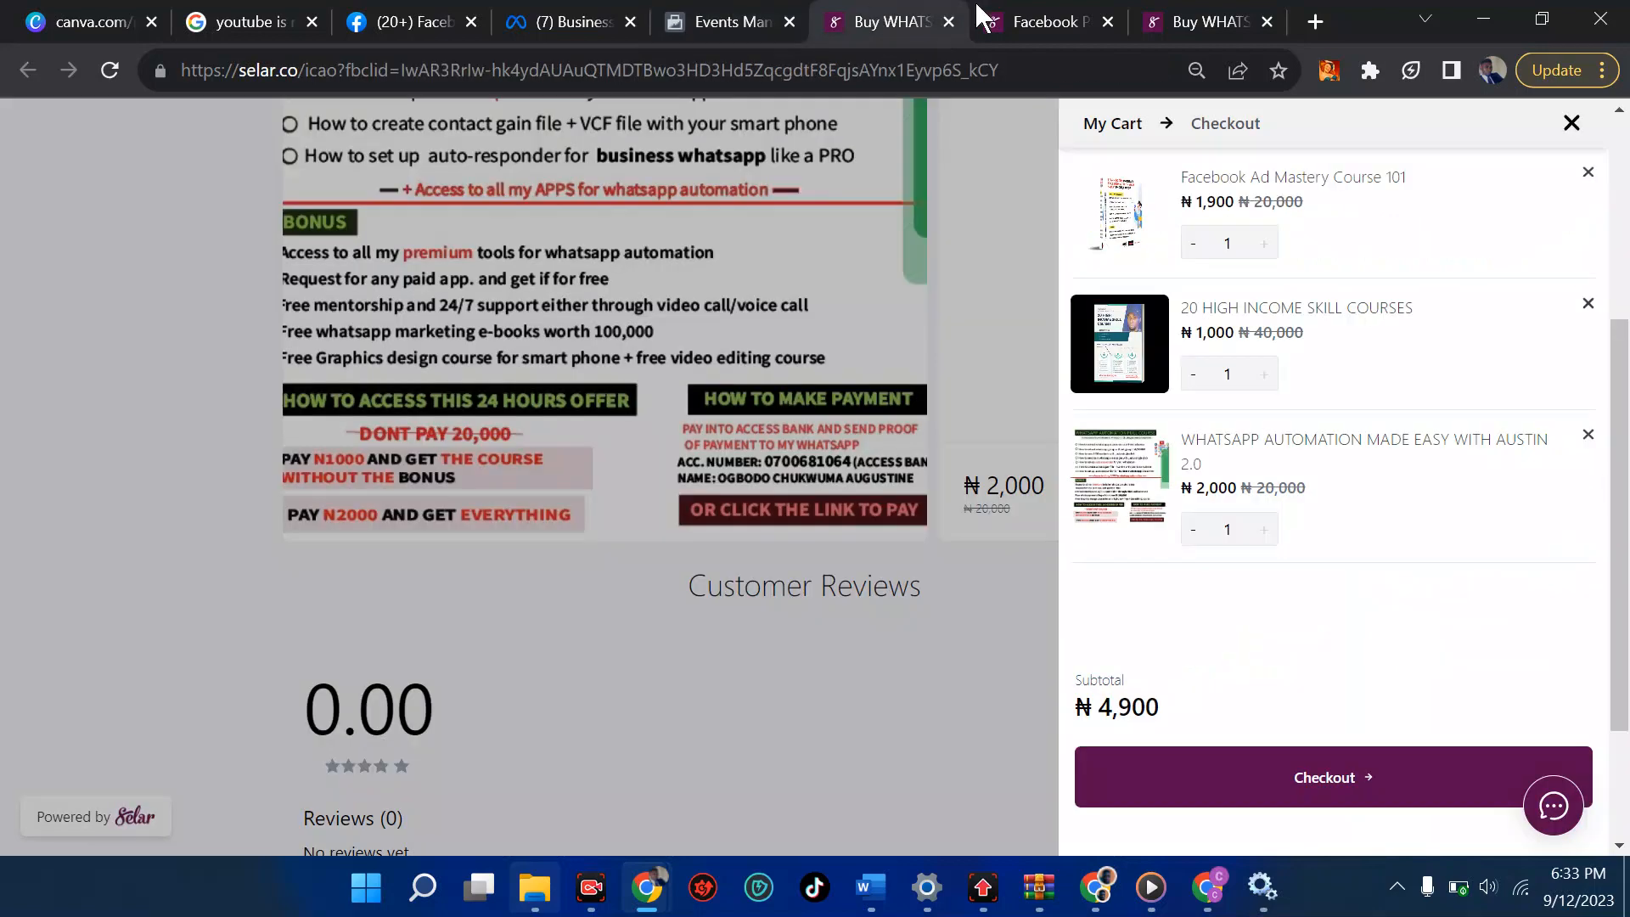
click(1048, 24)
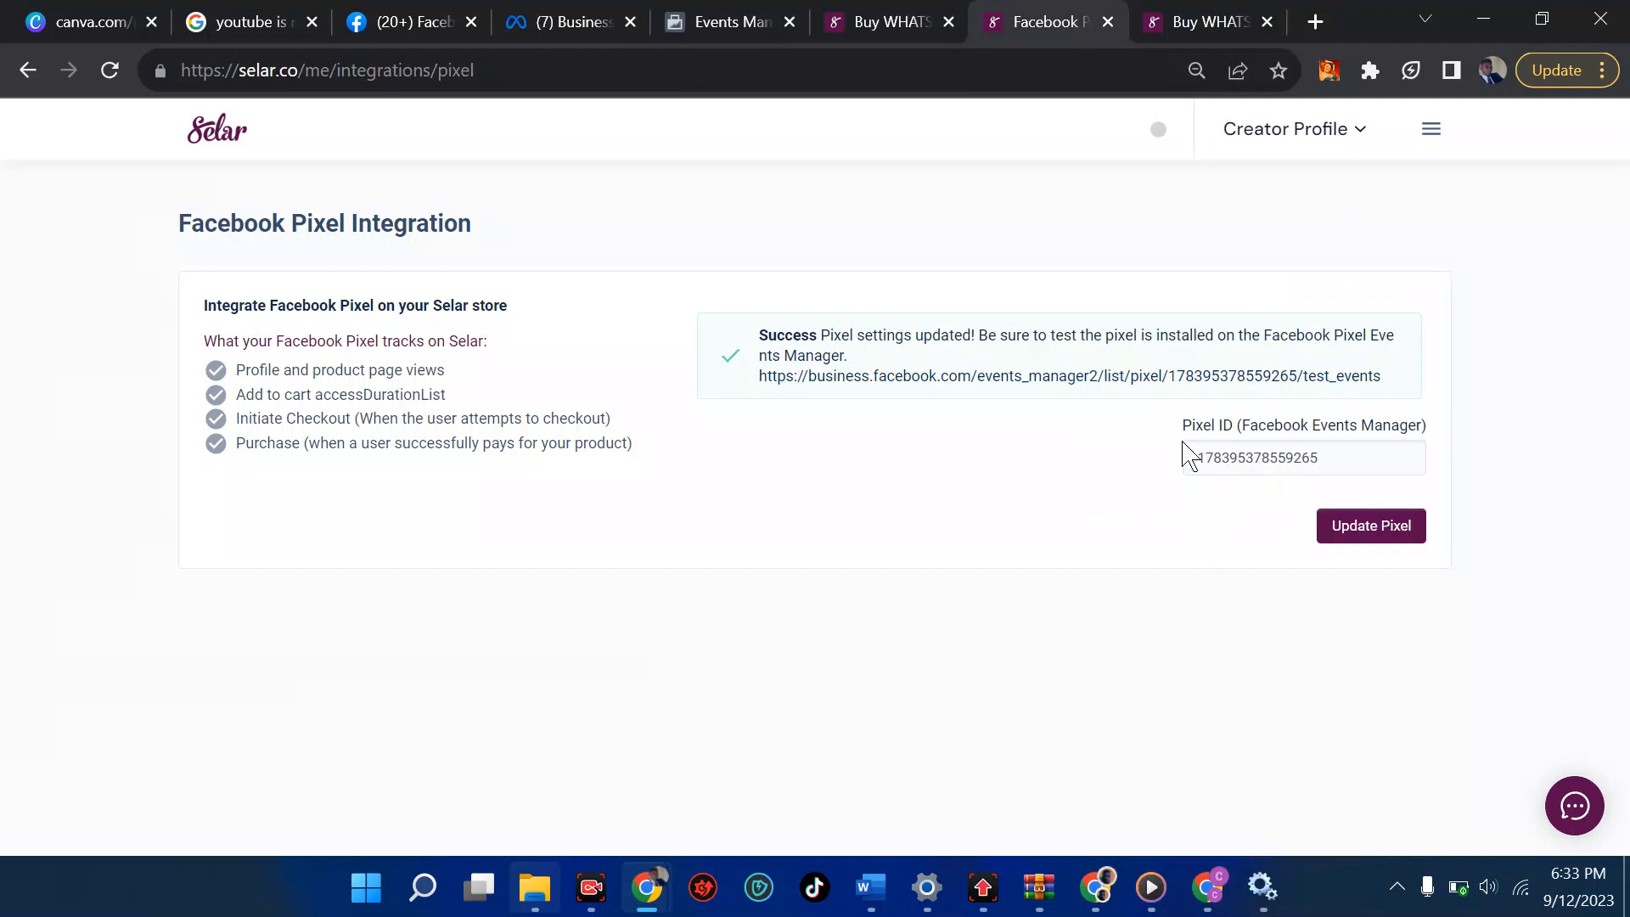
click(1273, 465)
key(ctrl+a)
key(ctrl+v)
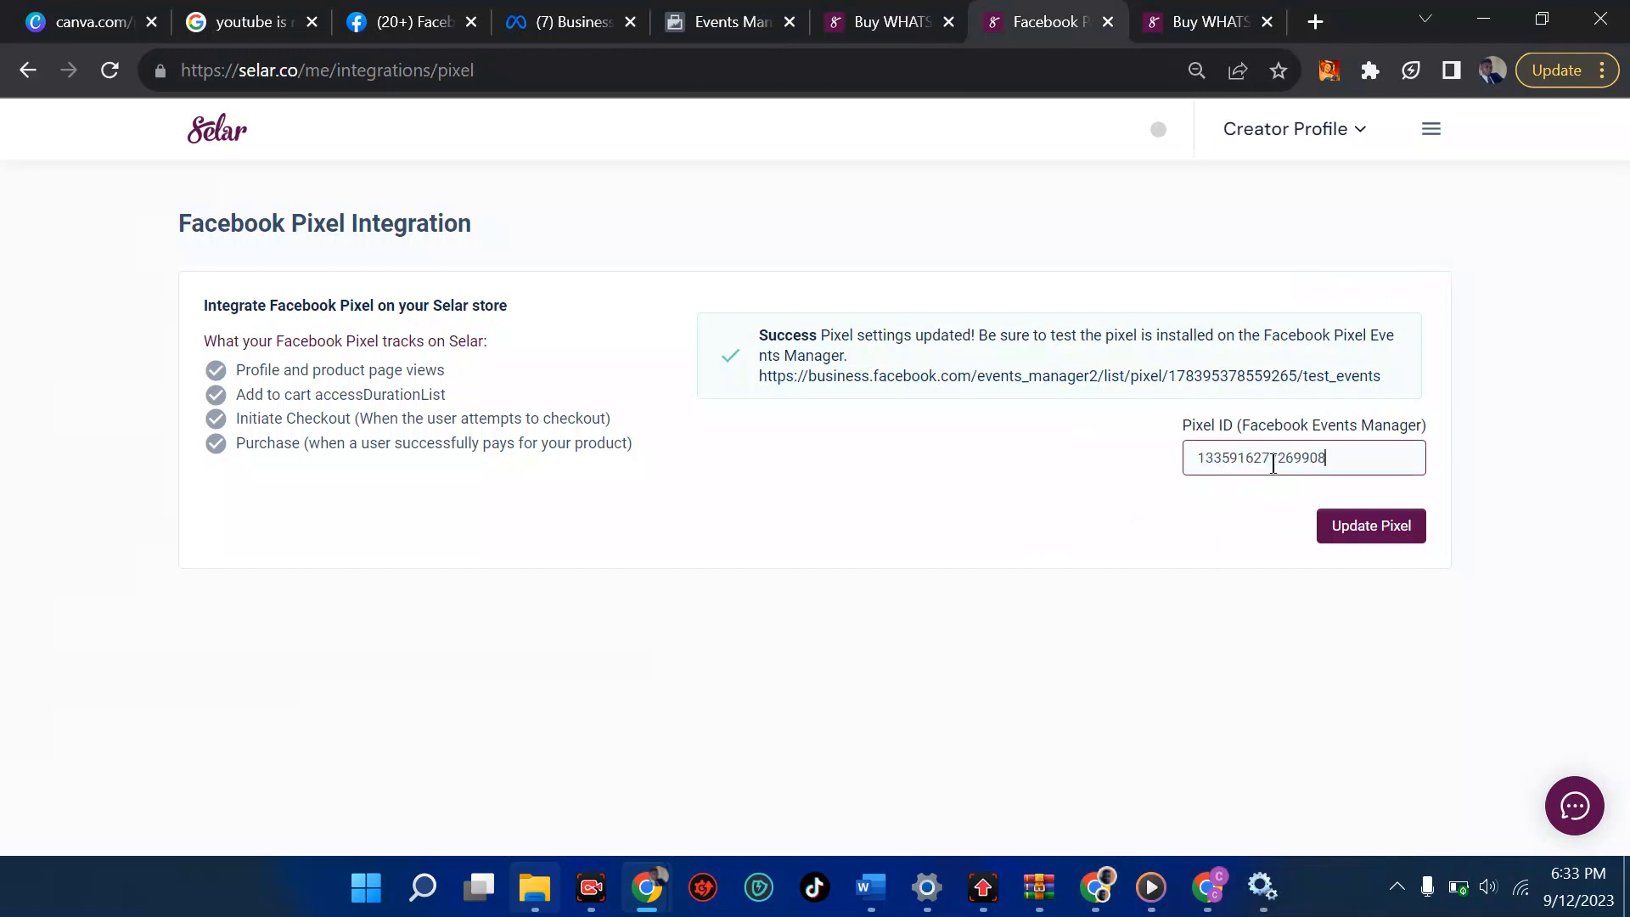
click(1338, 523)
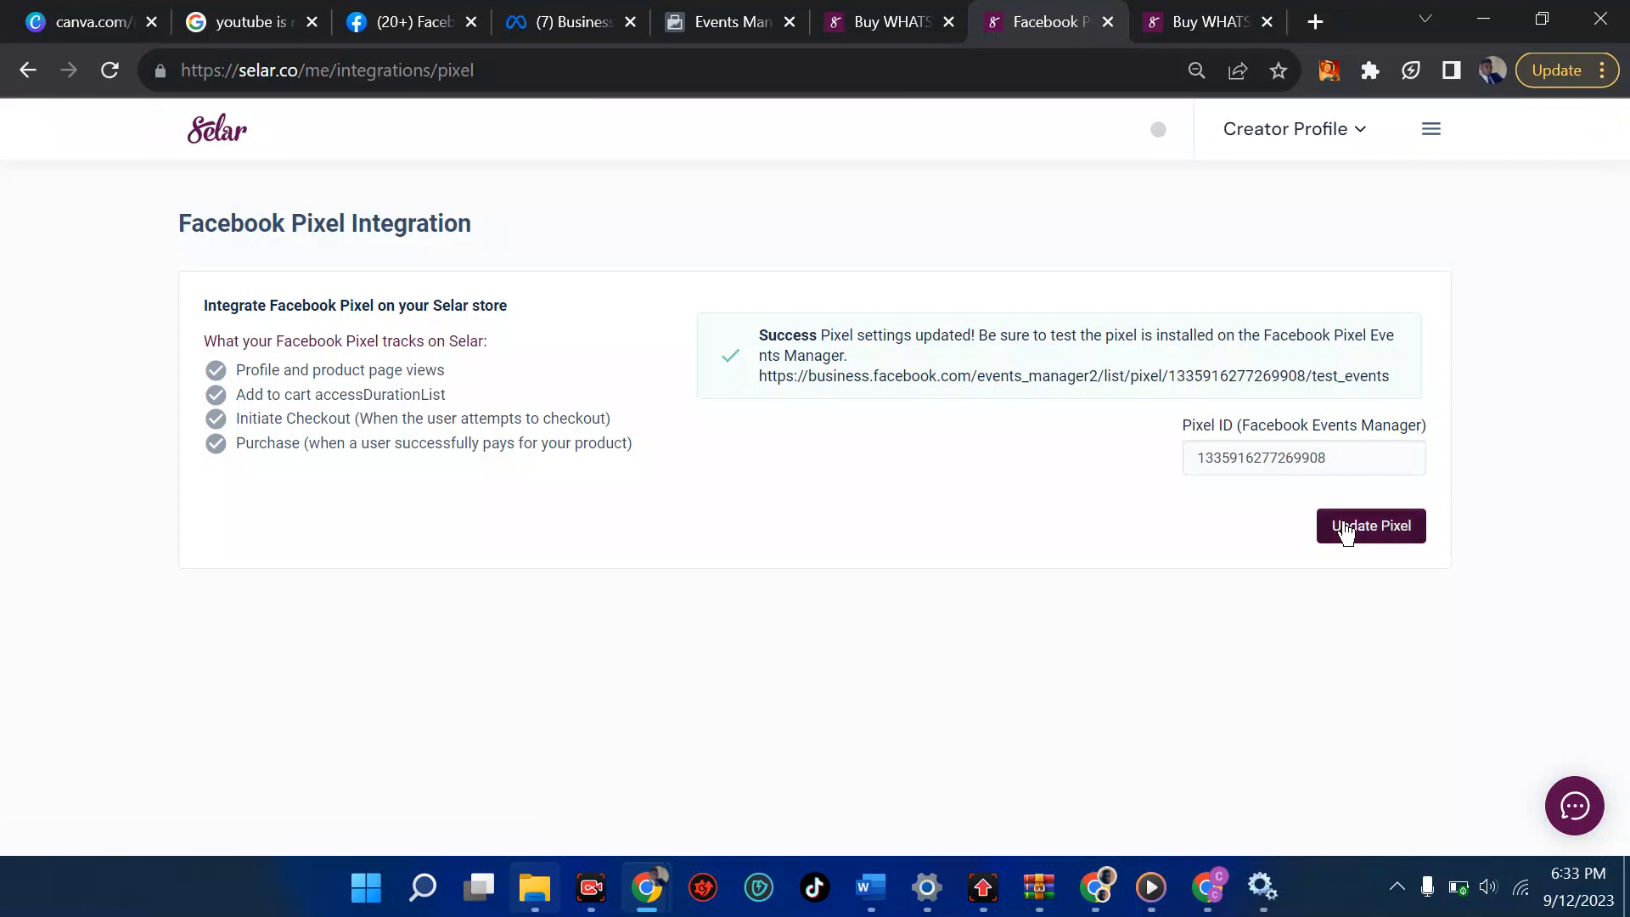
Reload the Selar product page and check the Meta Pixel Helper entry in the browser's extensions list.
click(735, 25)
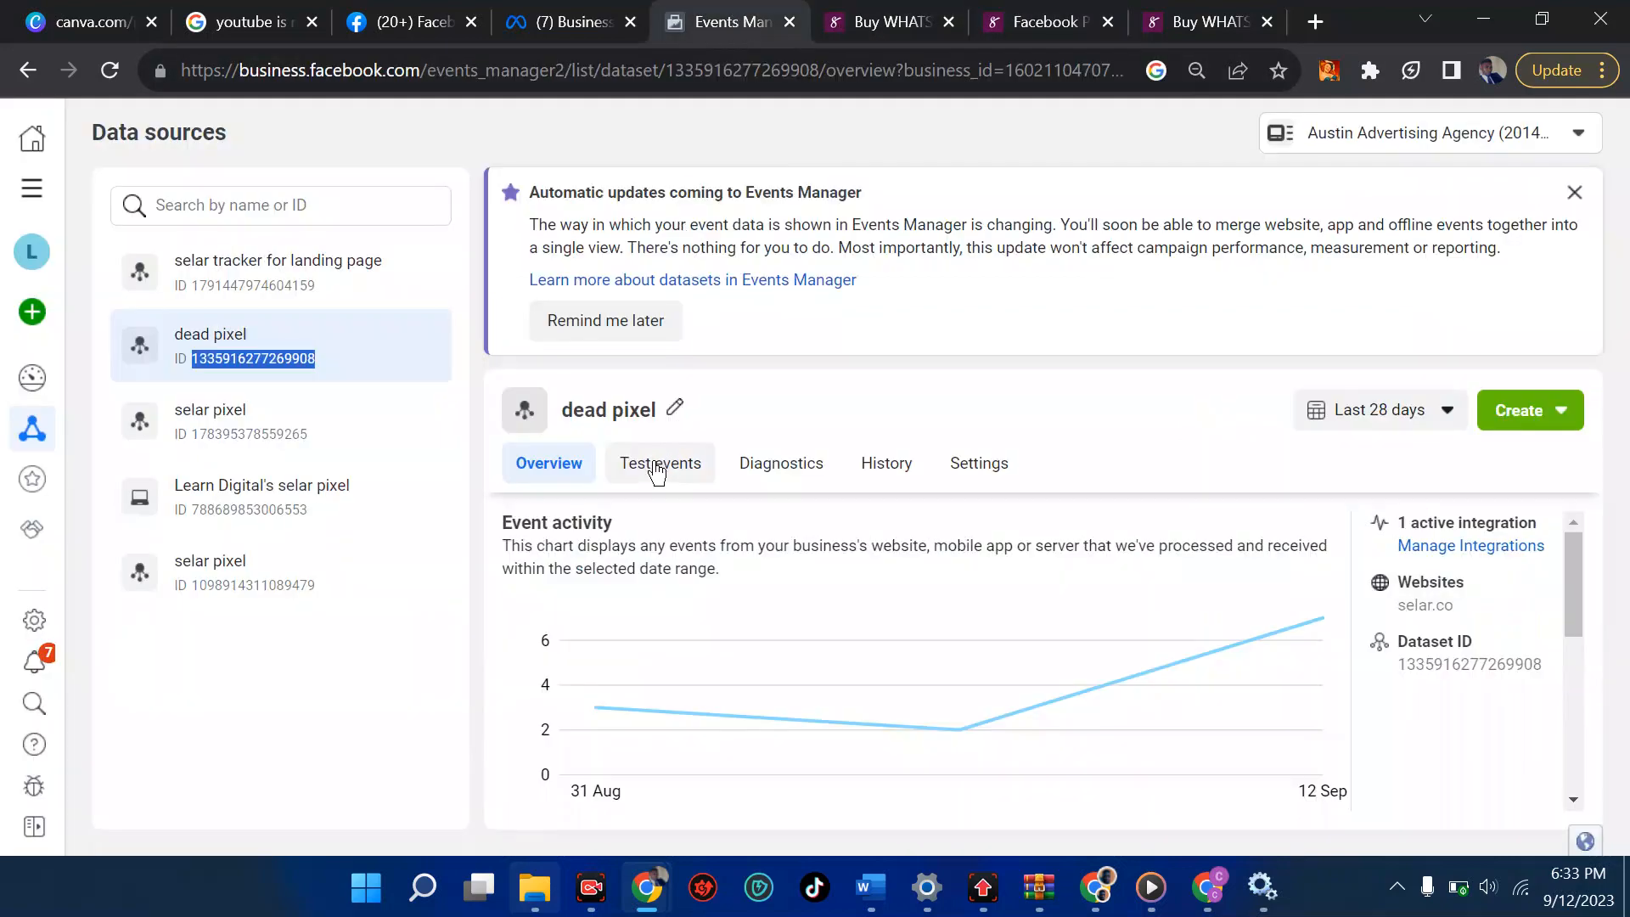
click(870, 19)
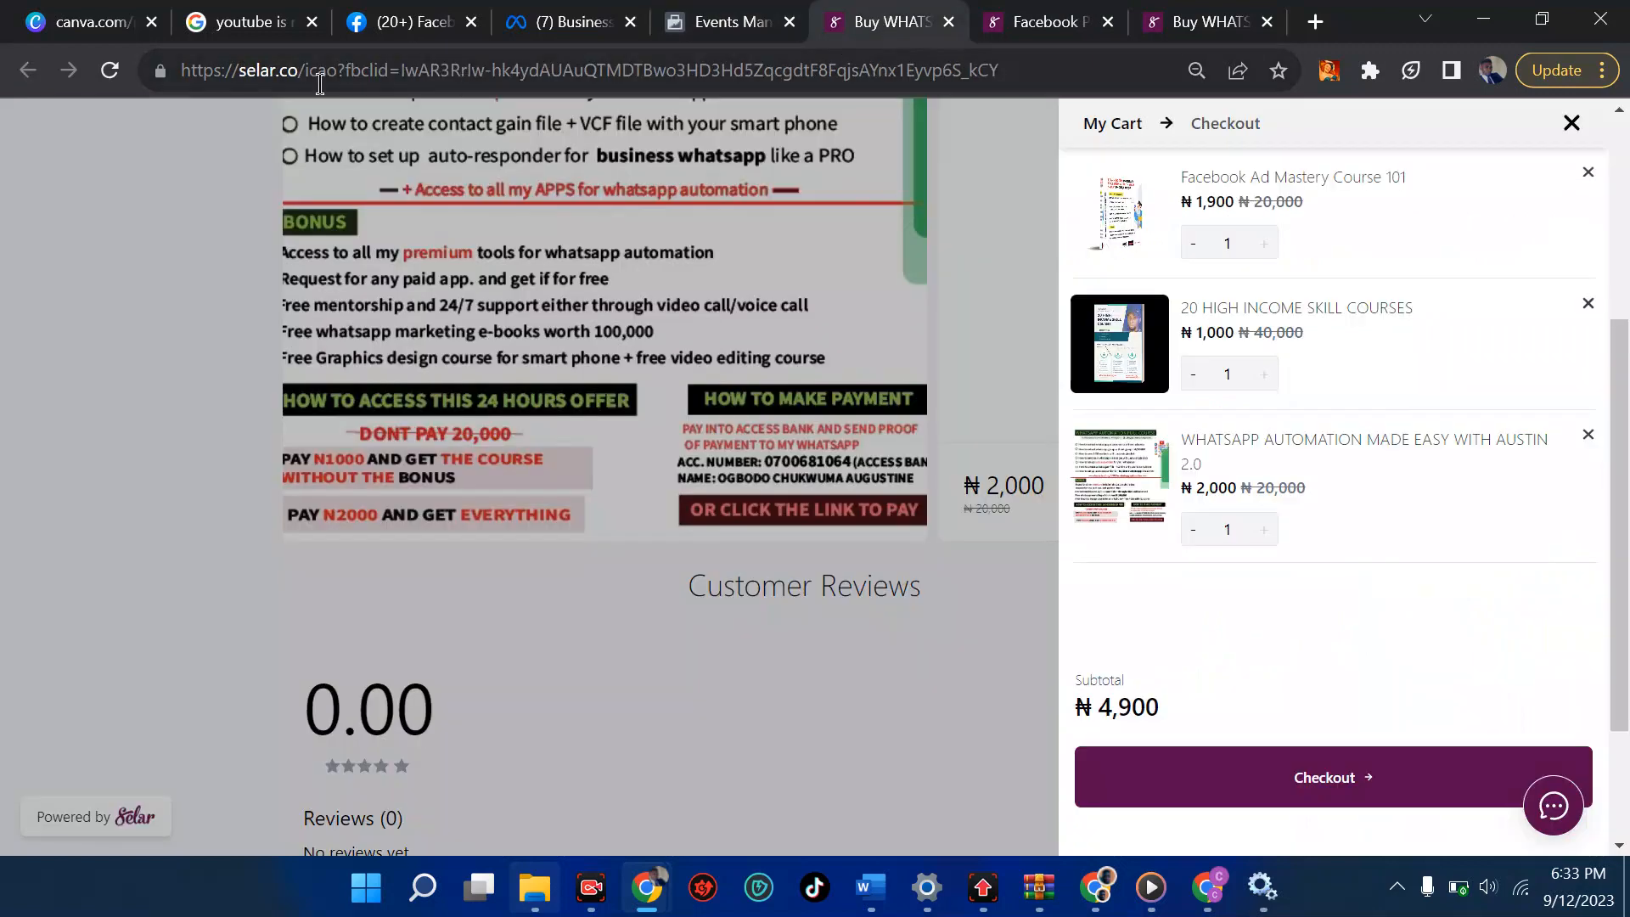
click(110, 69)
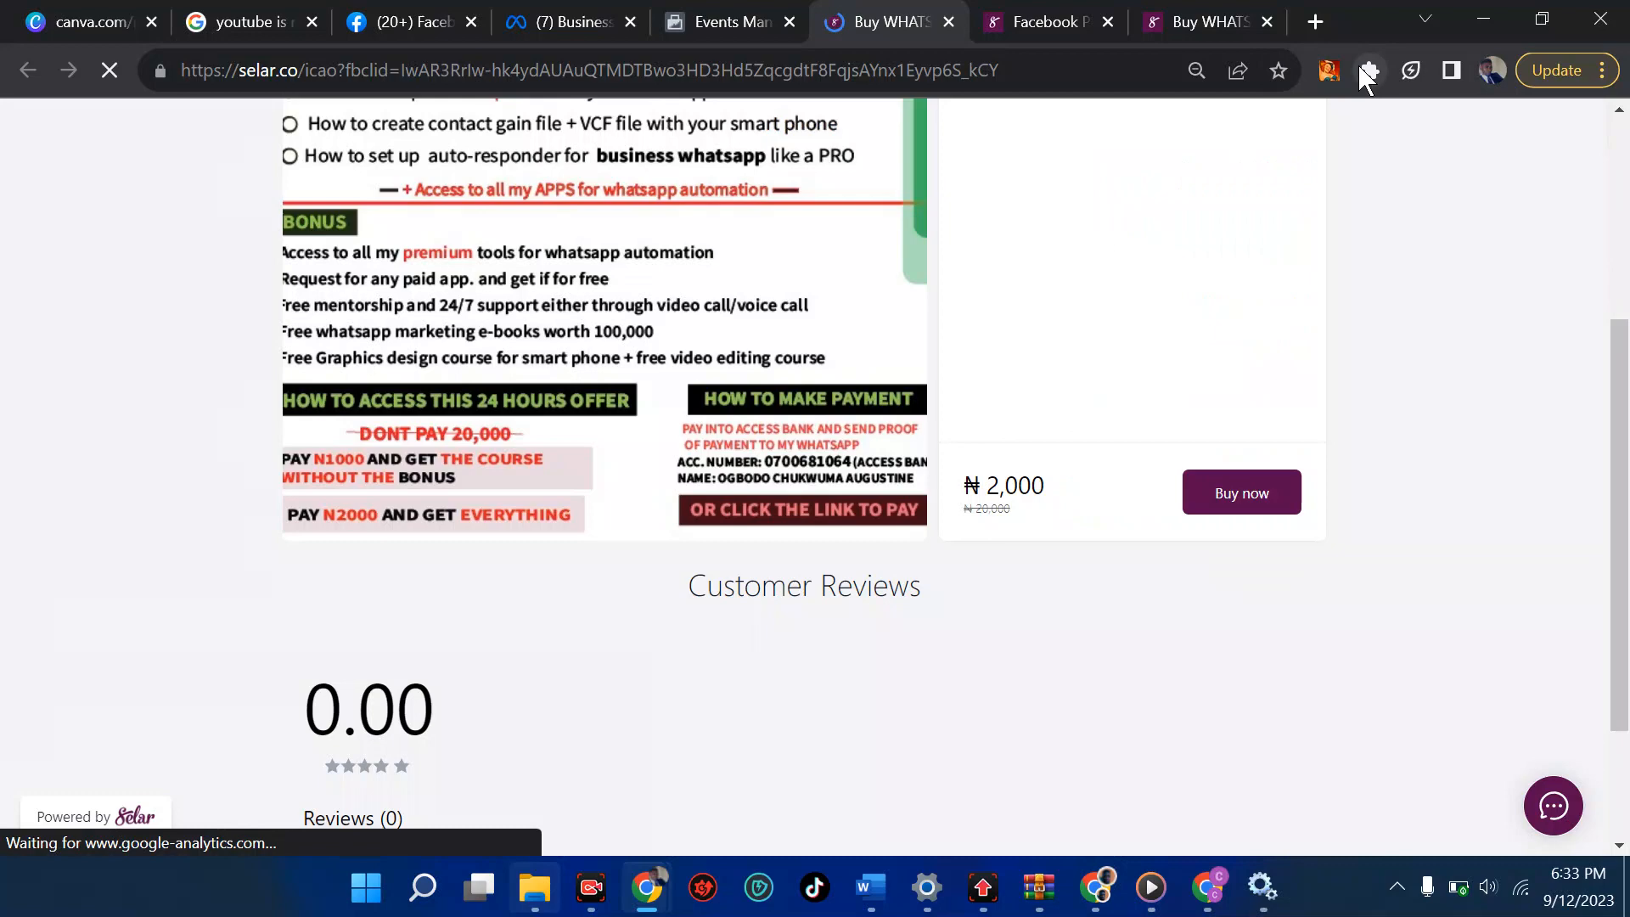
click(1369, 70)
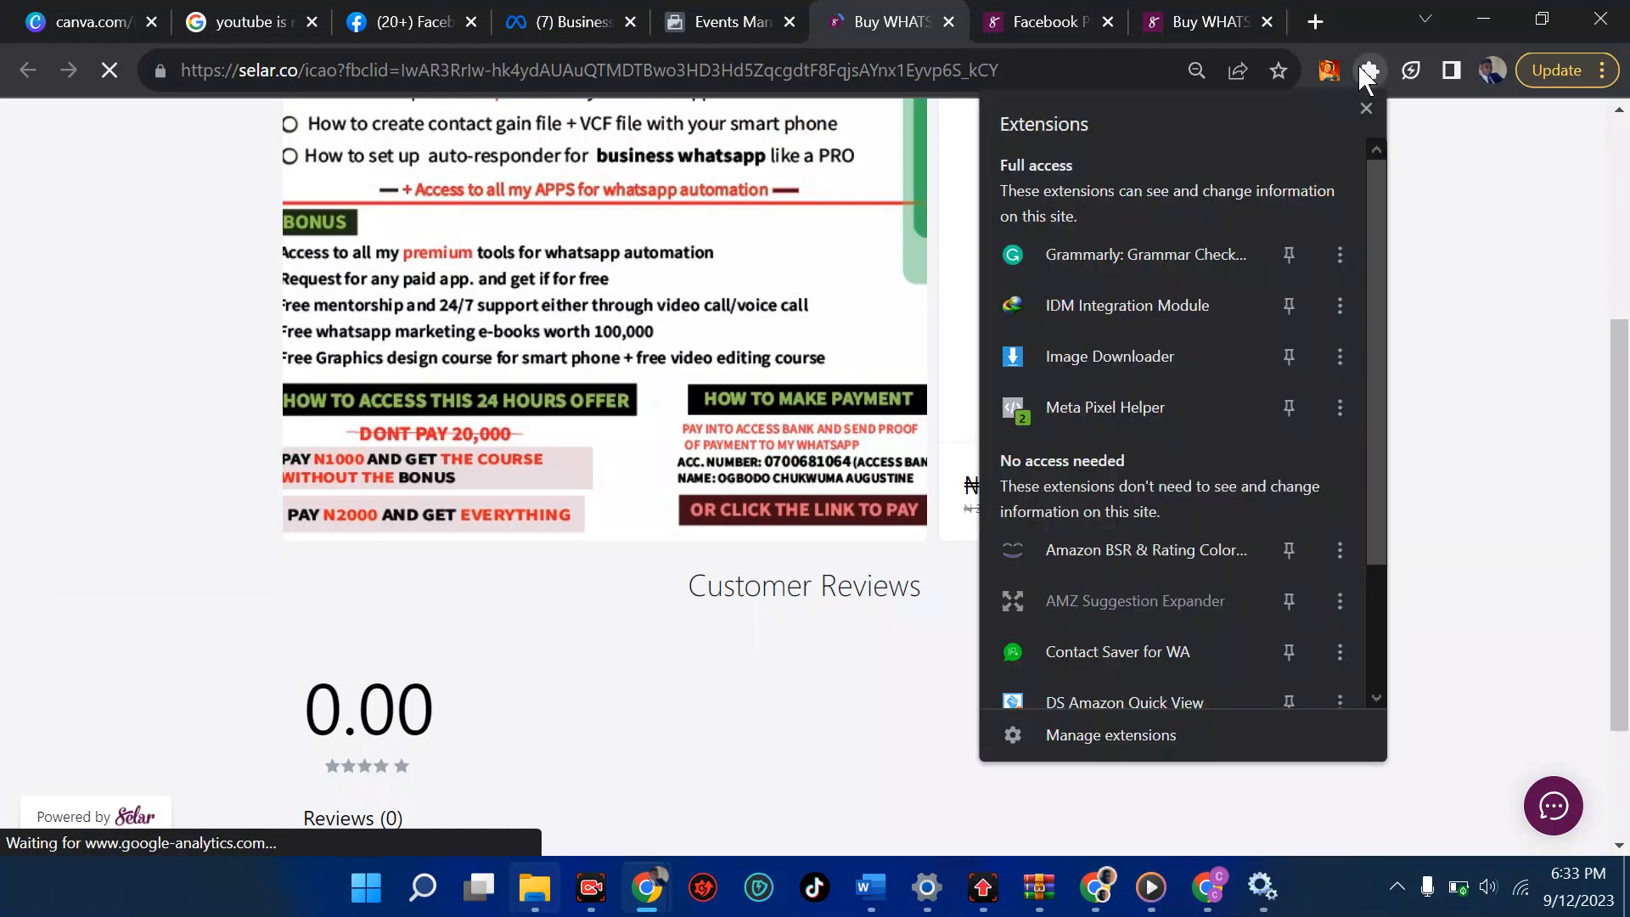
click(1361, 66)
click(1361, 67)
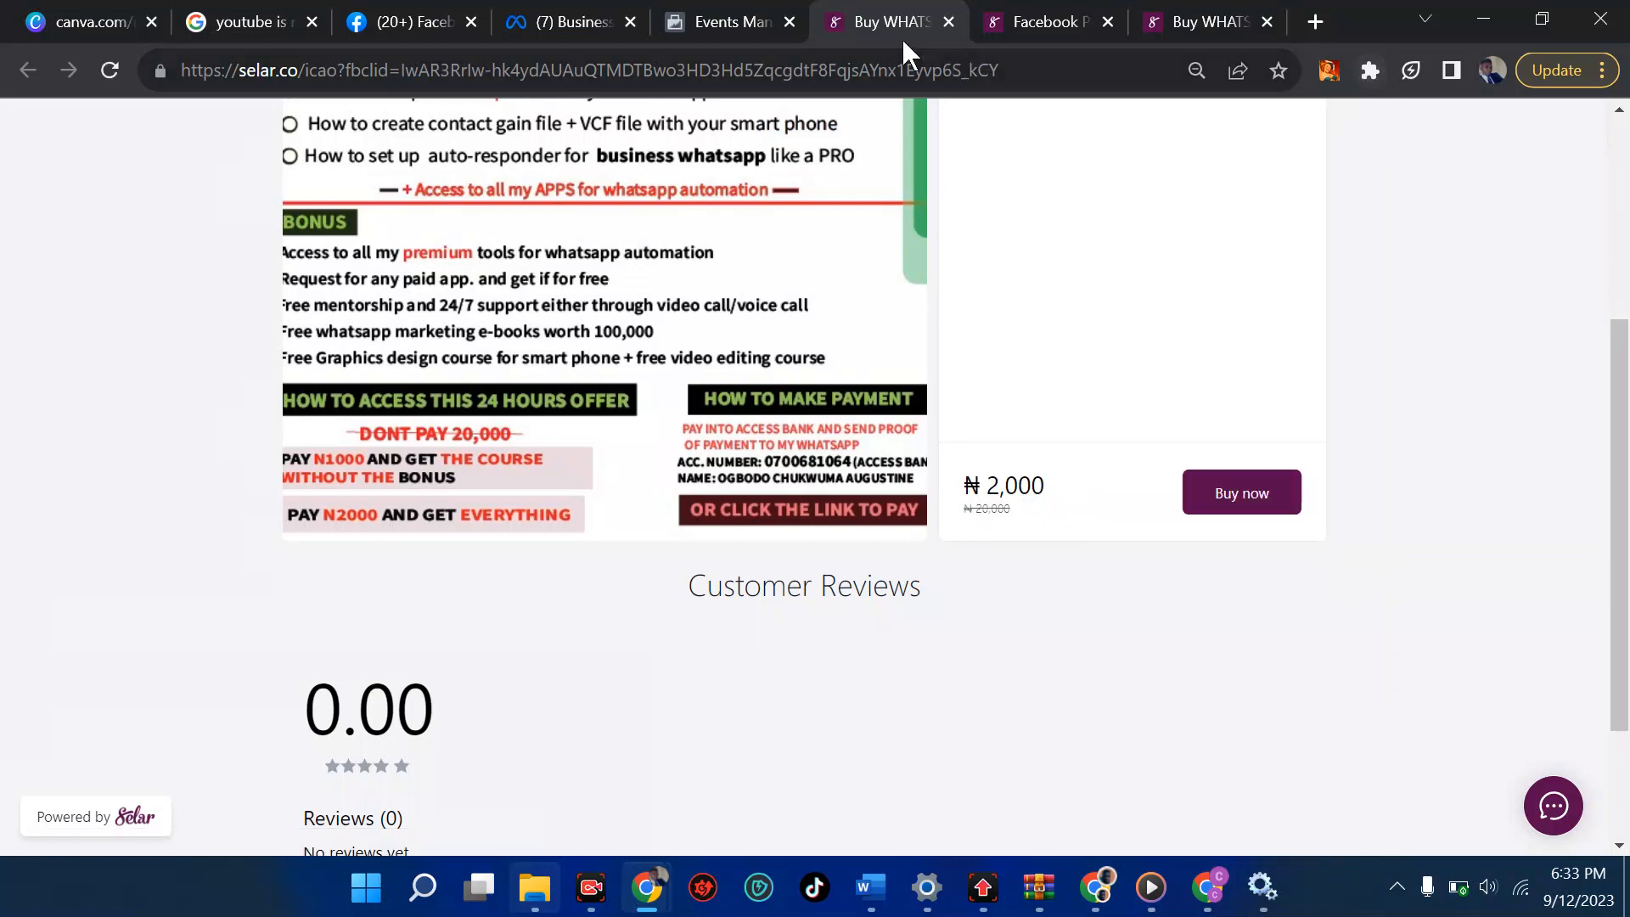
Open the "dead pixel" dataset's test events in Events Manager and check the list of events received.
click(709, 21)
click(664, 466)
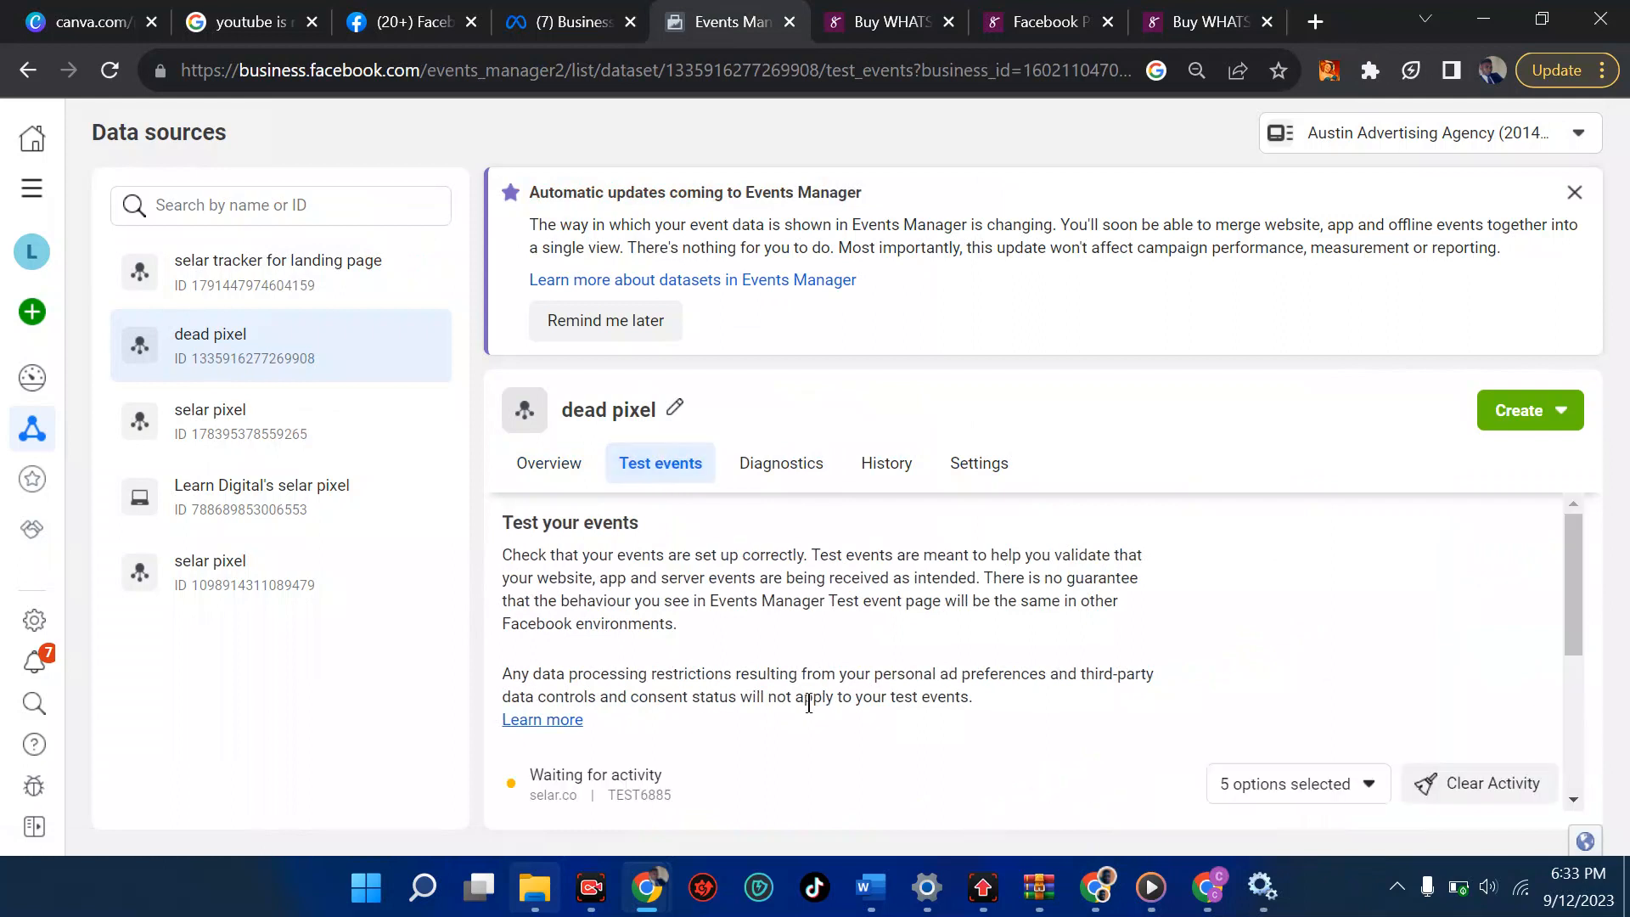
scroll(774, 764, down, 3)
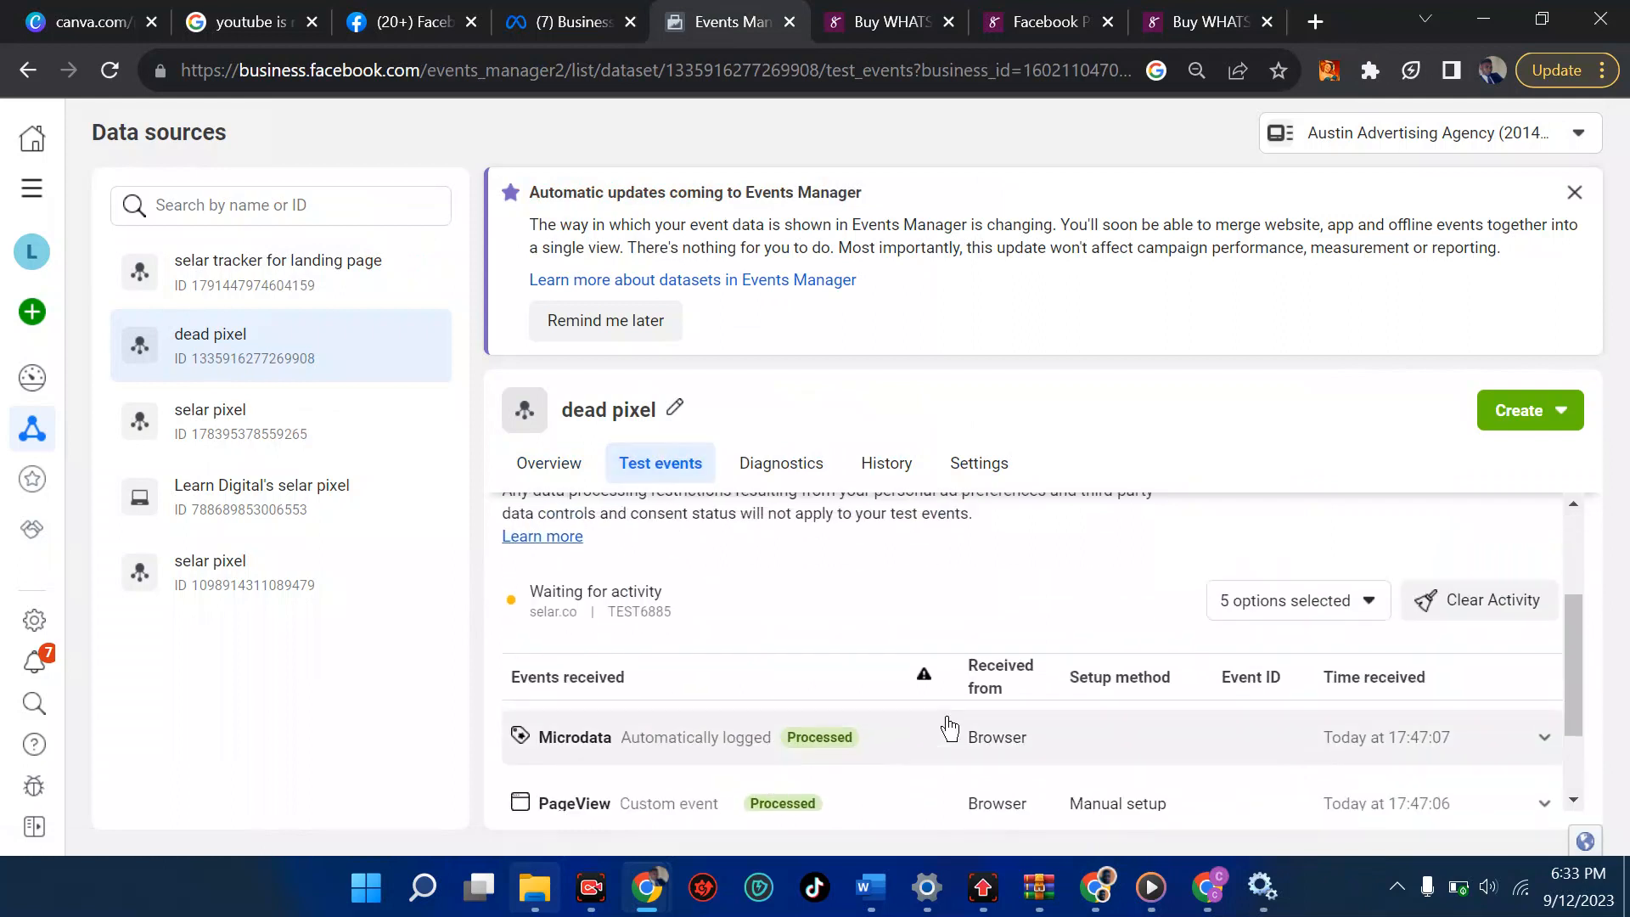
Buy the WhatsApp automation product on its Selar page, proceed to checkout, and check the "dead pixel" test events in Events Manager.
scroll(730, 645, up, 1)
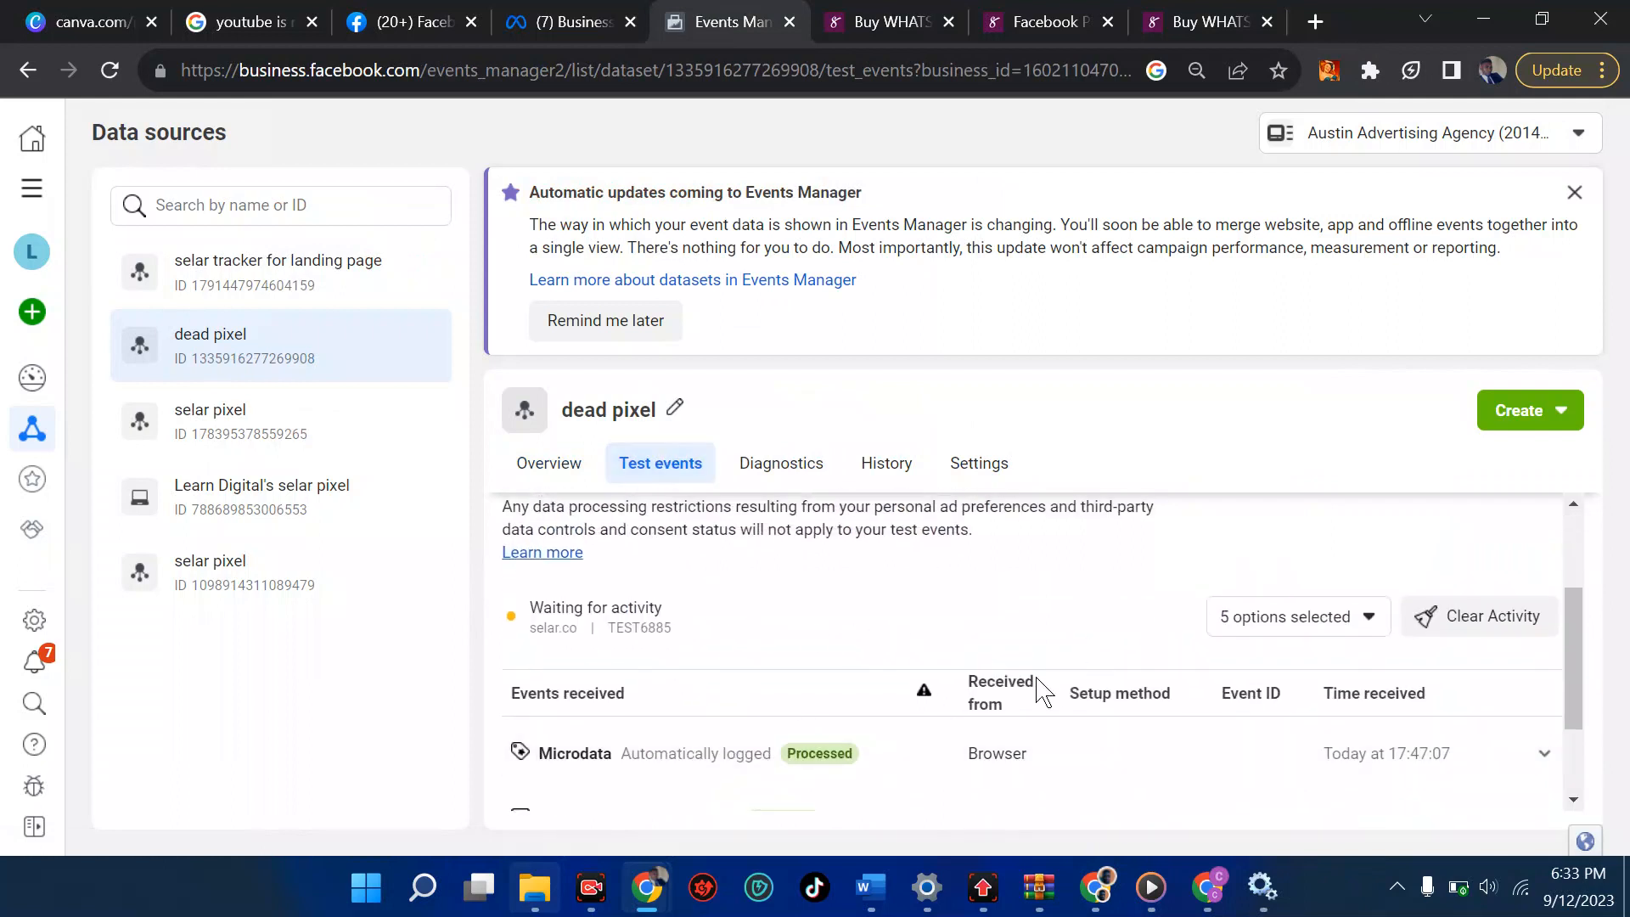
scroll(1040, 692, down, 2)
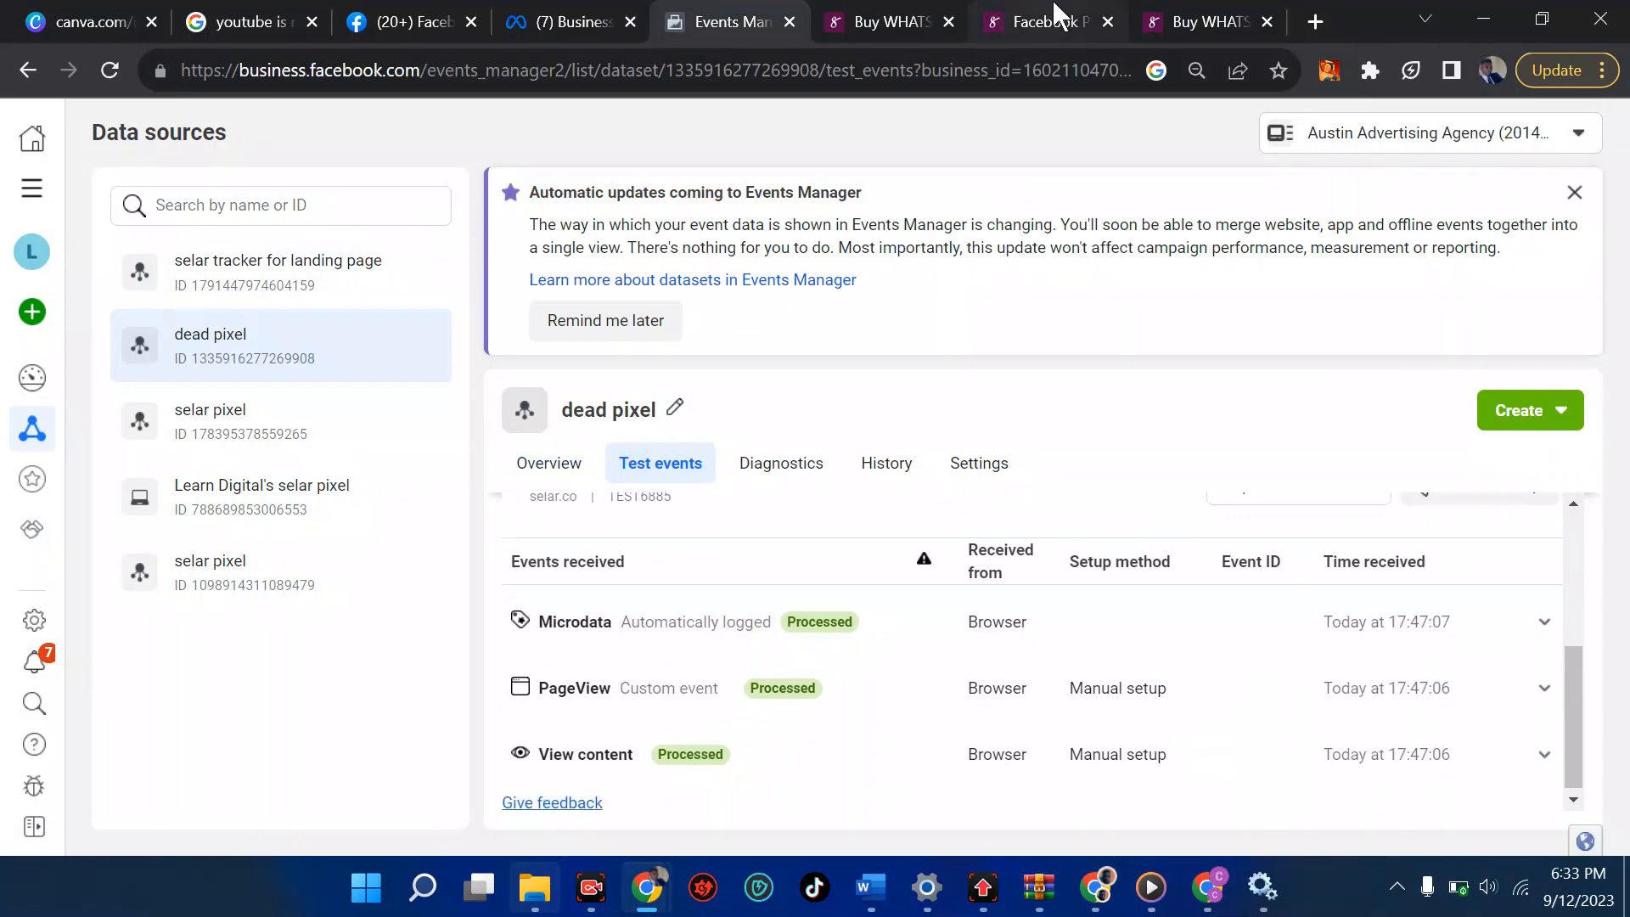
click(902, 21)
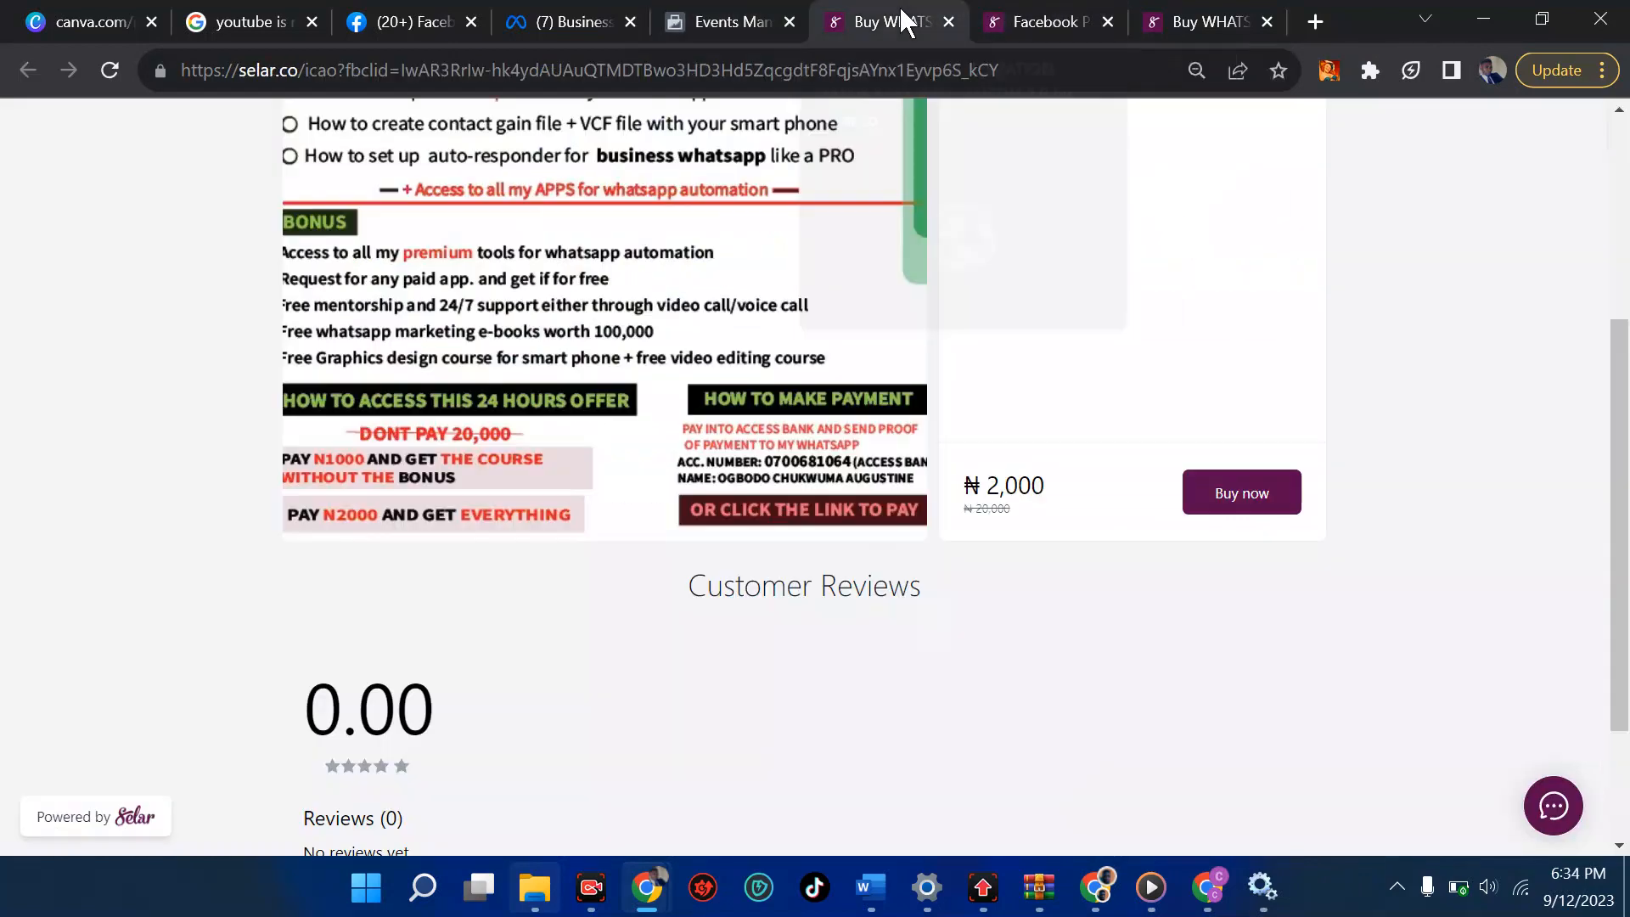
click(1236, 504)
click(1245, 778)
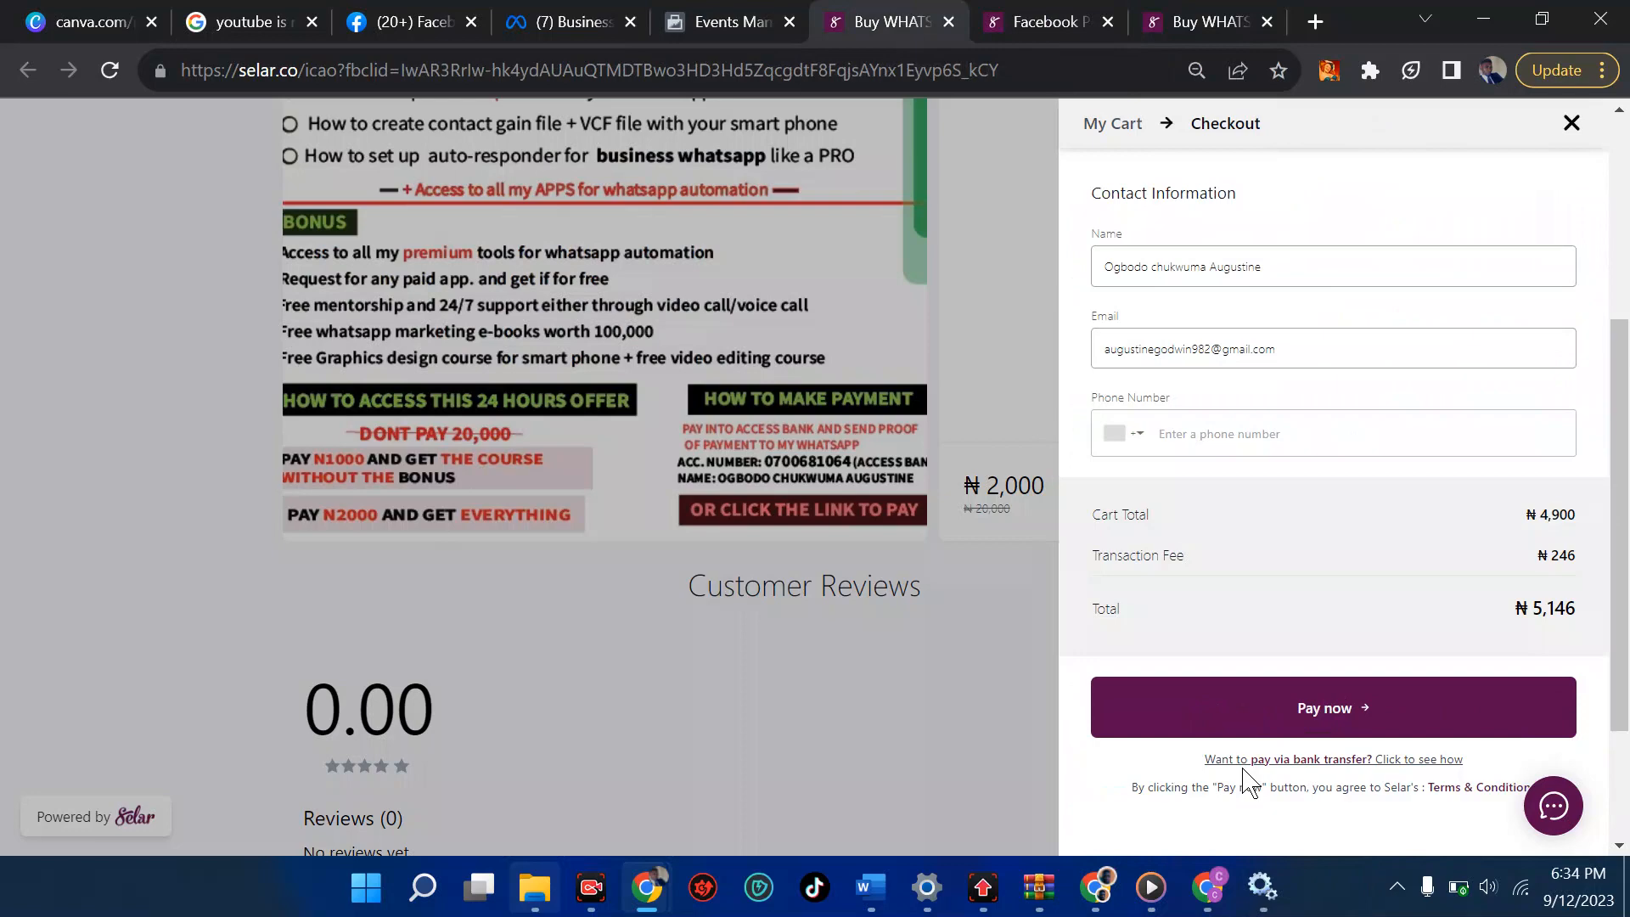
click(722, 21)
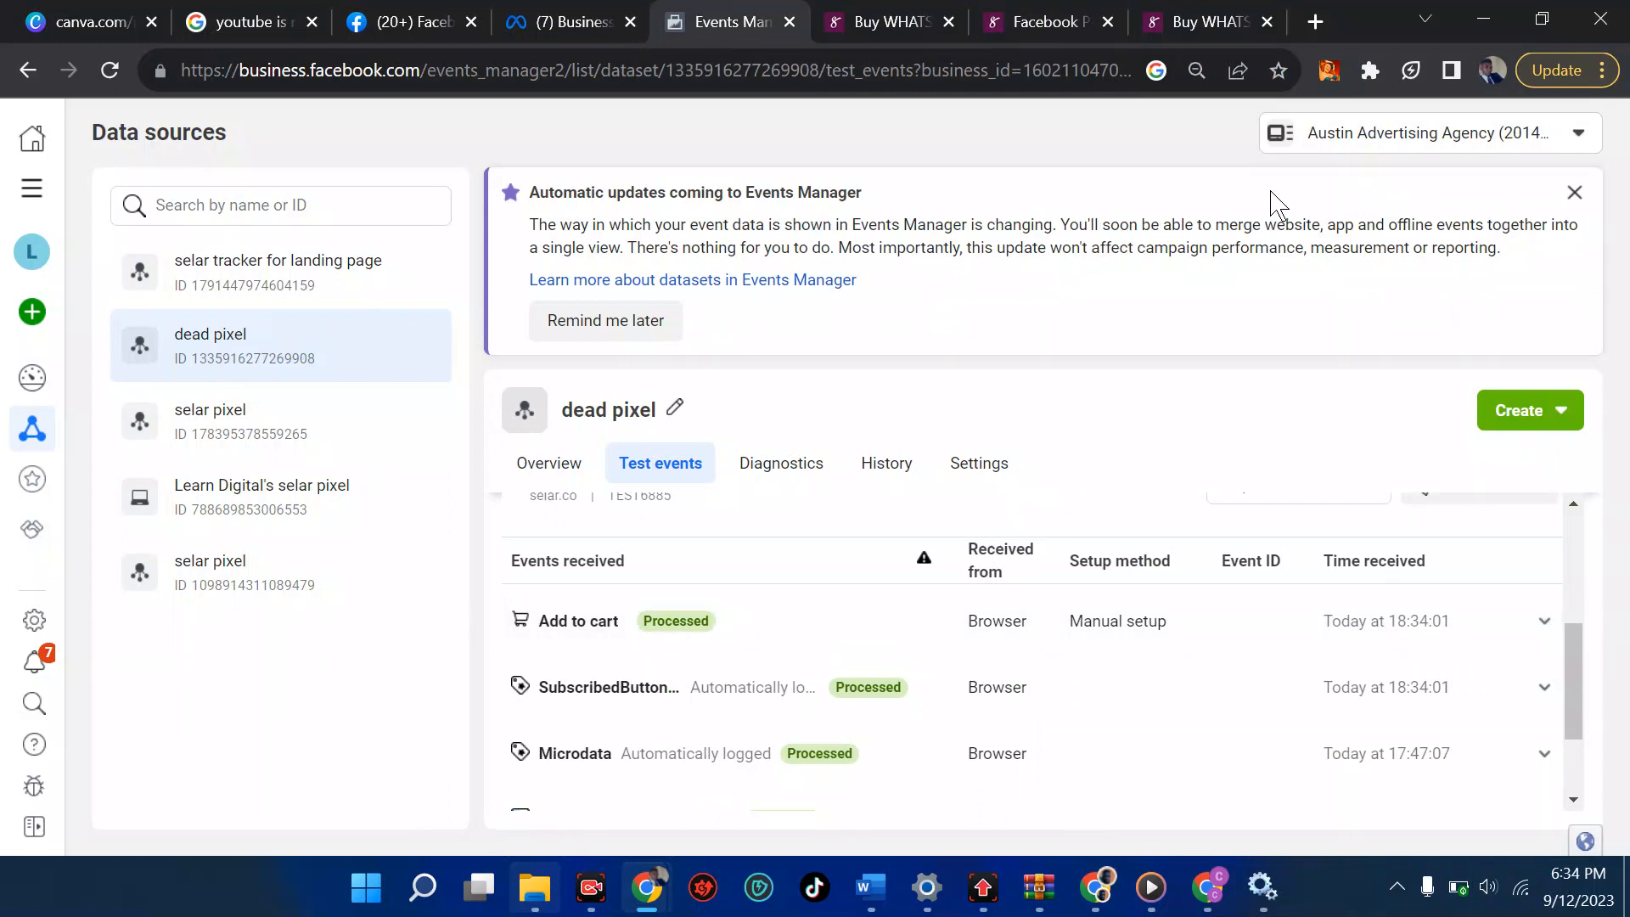
Close the Selar checkout, buy the product again to reopen the cart, and inspect the page's pixel events with Meta Pixel Helper.
click(1370, 73)
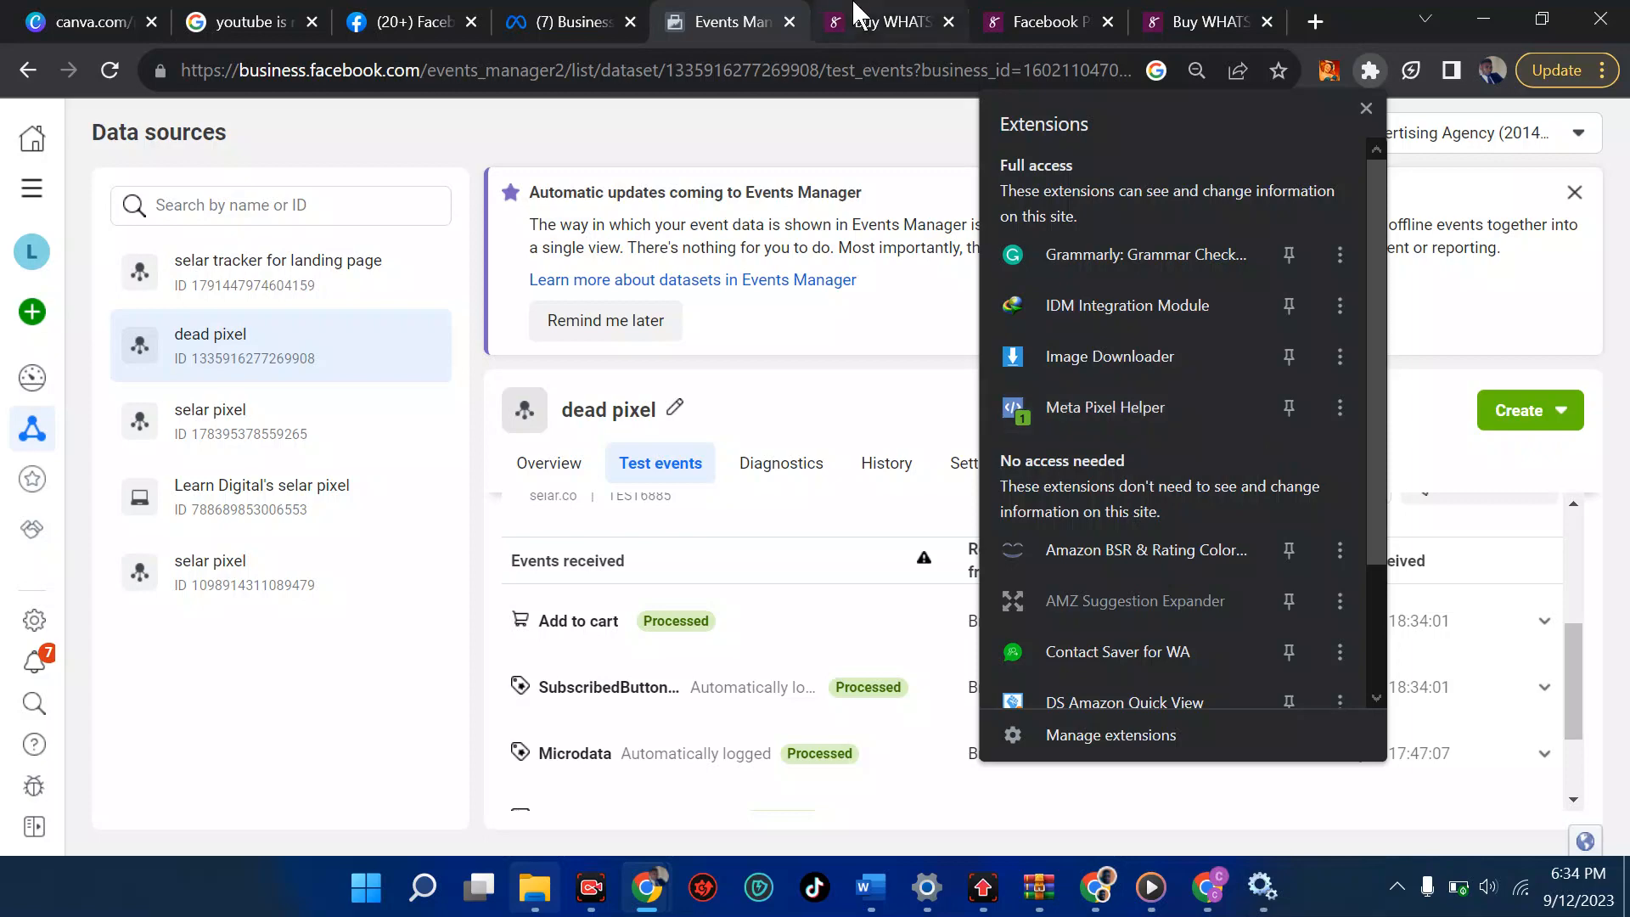
click(891, 21)
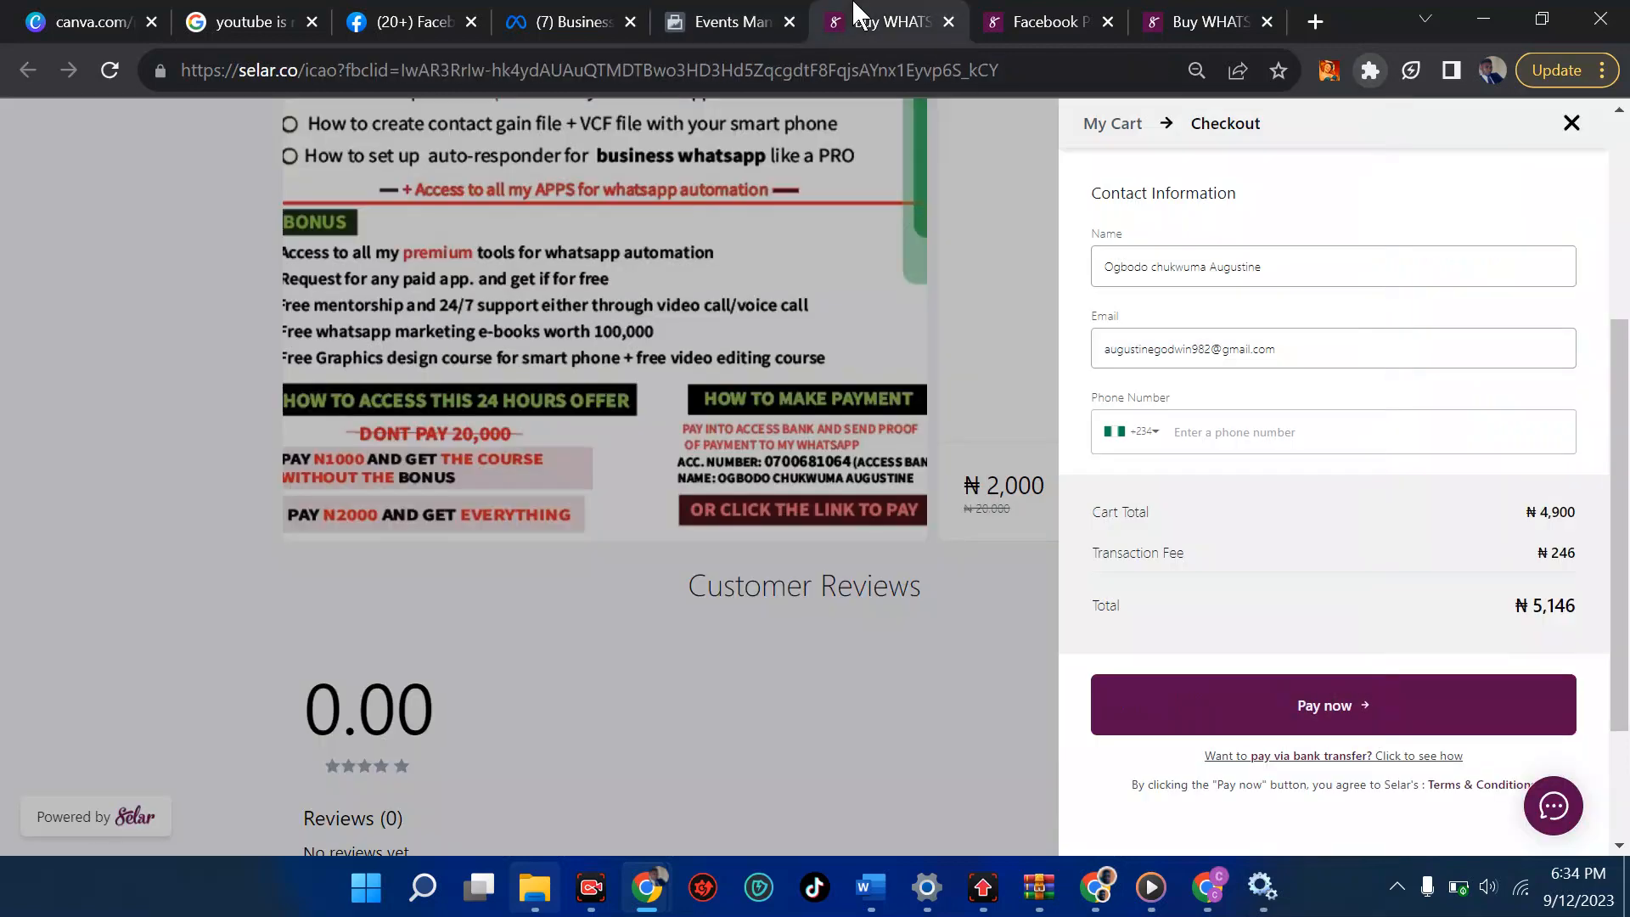
click(1570, 125)
click(1232, 509)
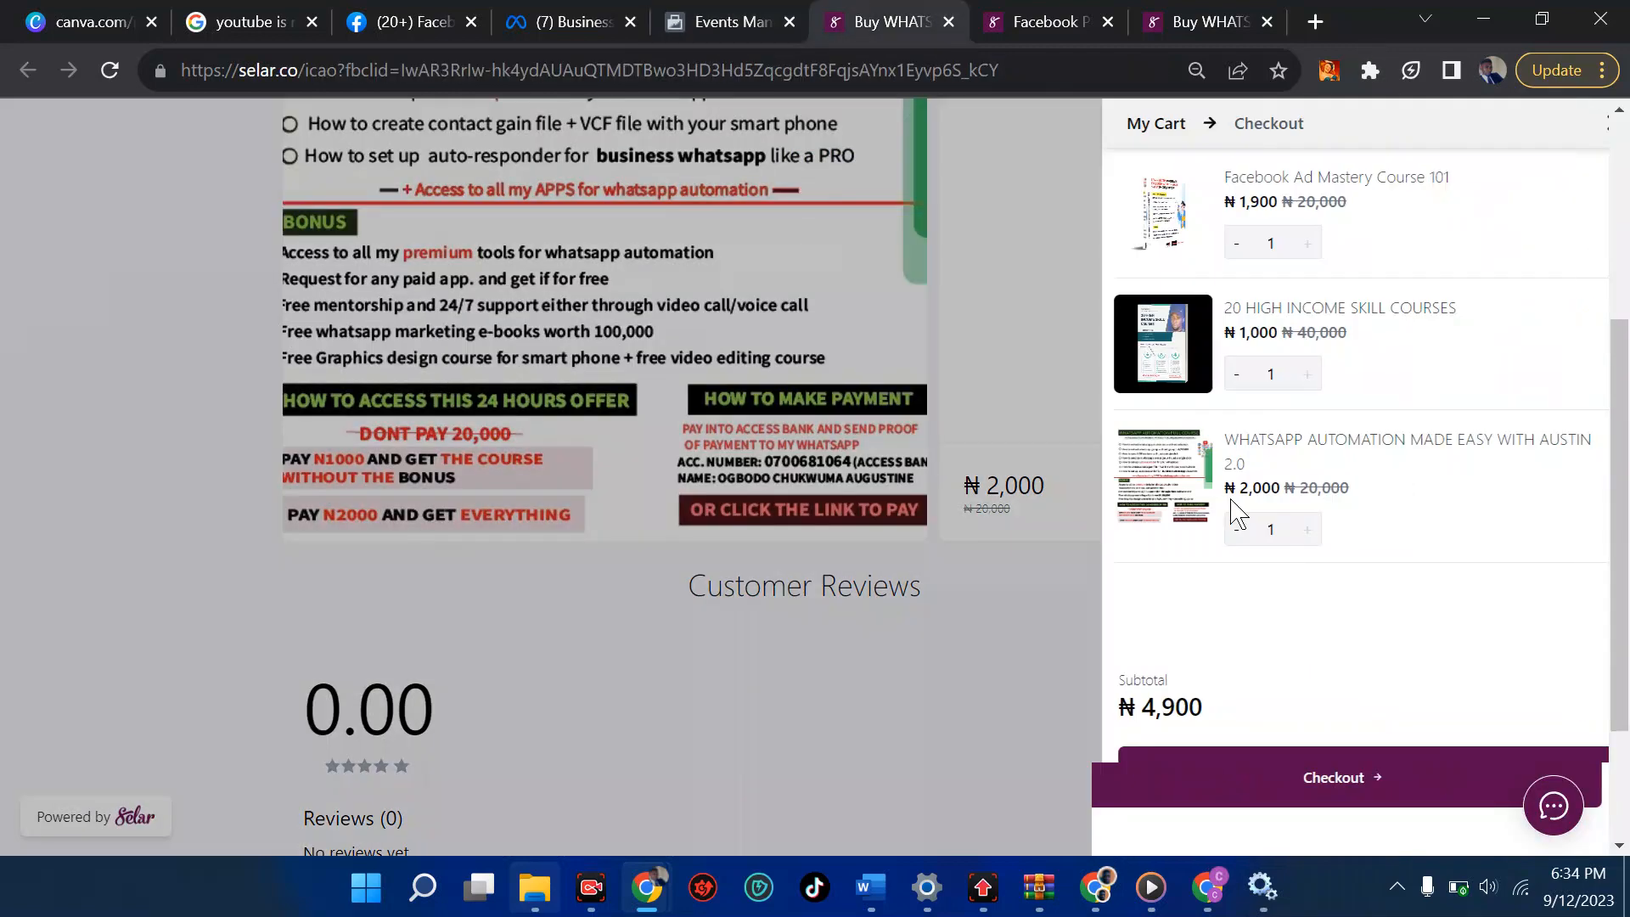
click(1369, 71)
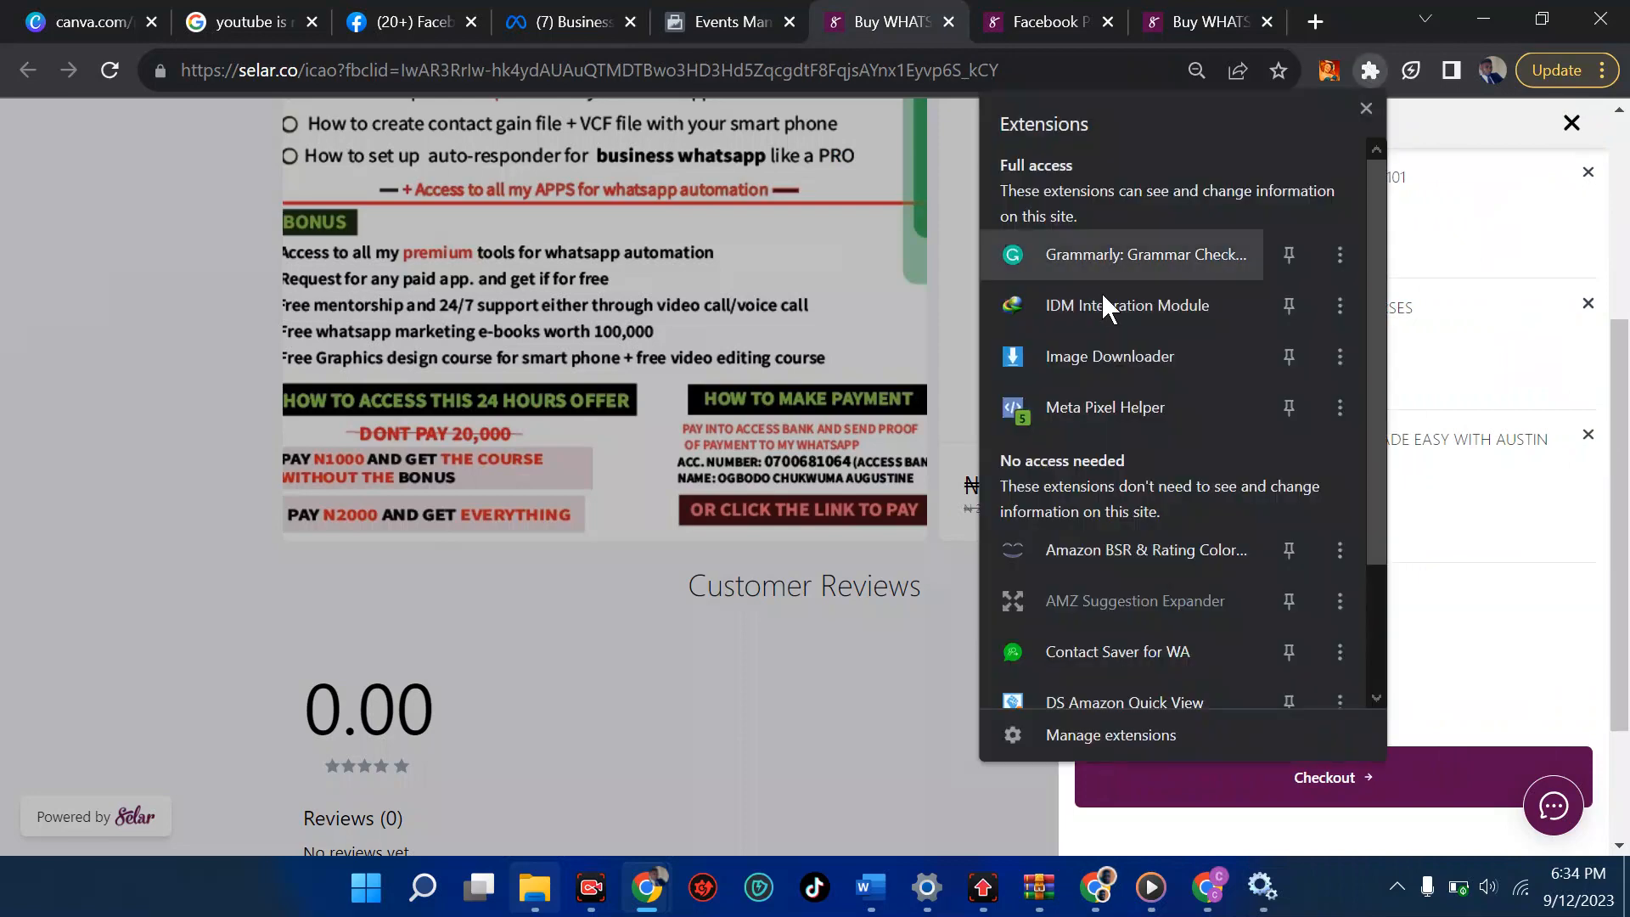
click(1029, 416)
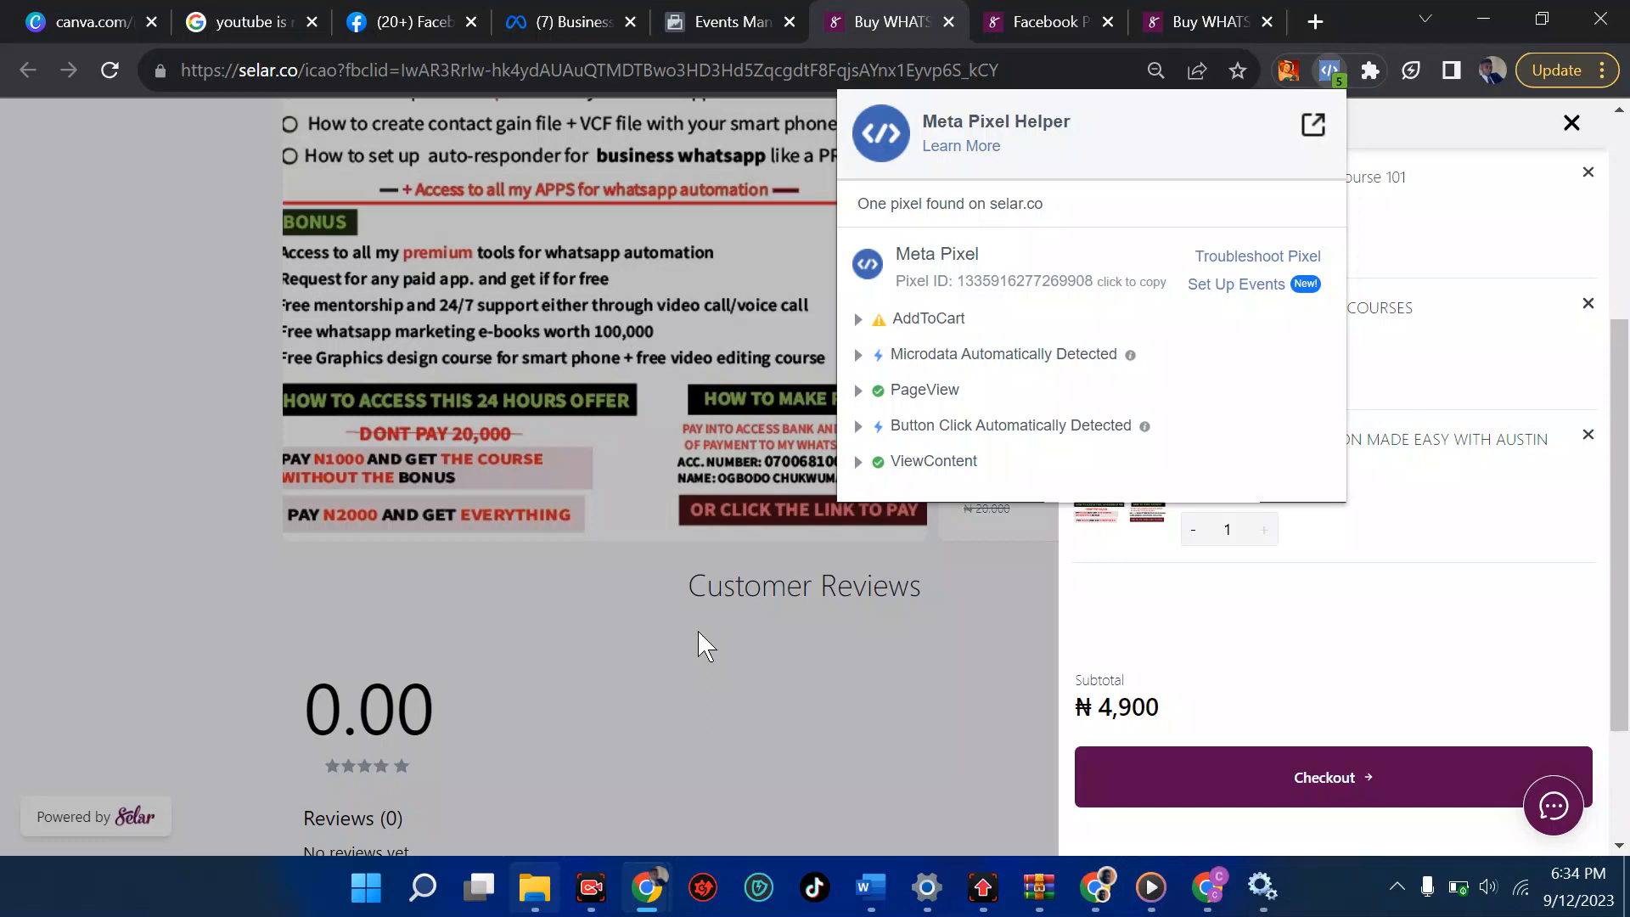
scroll(698, 630, down, 2)
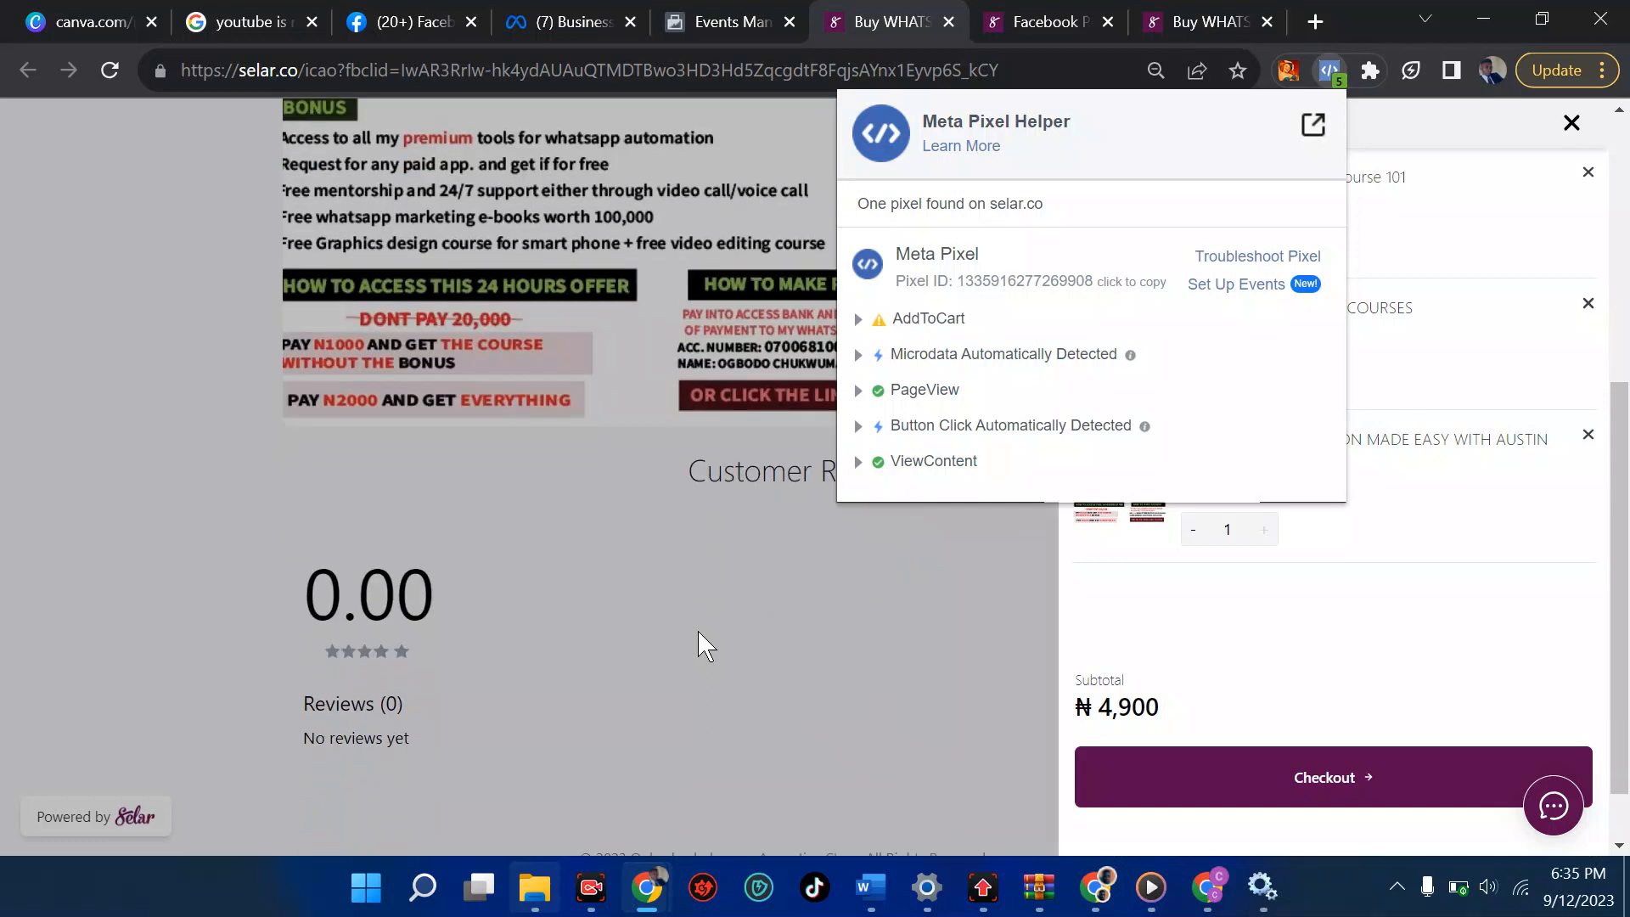